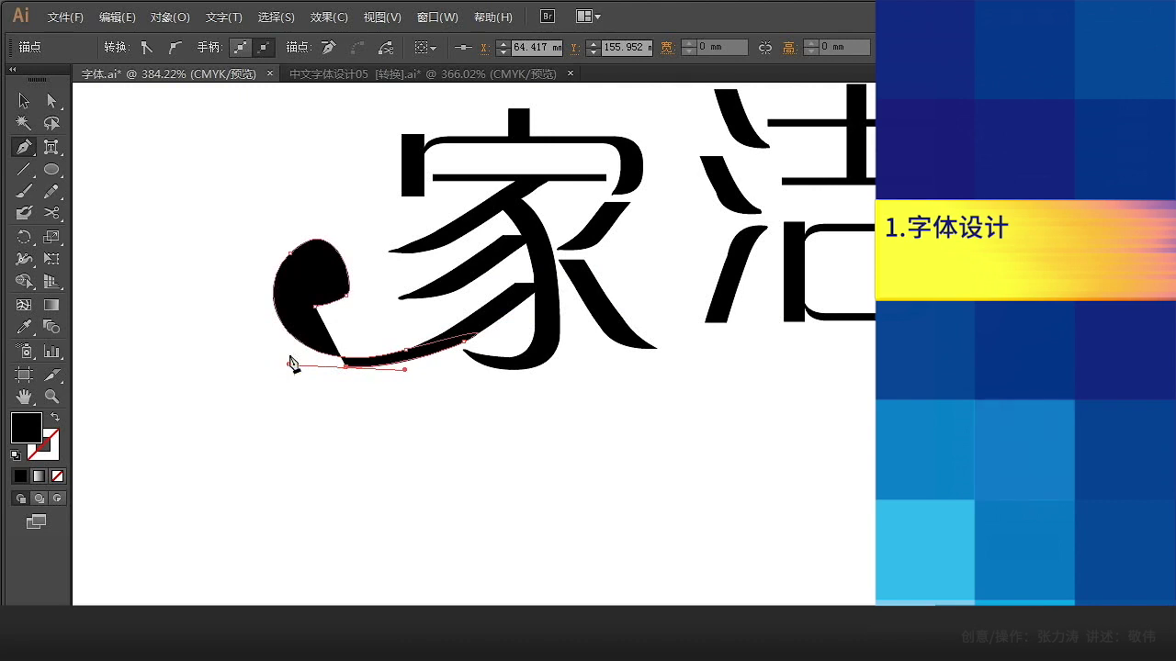
- Draw the outer edge of the curled tail on 家 with the Pen tool and close the path at its inner tip
{"action": "left_click_drag", "start_coordinate": [282, 250], "coordinate": [326, 193]}
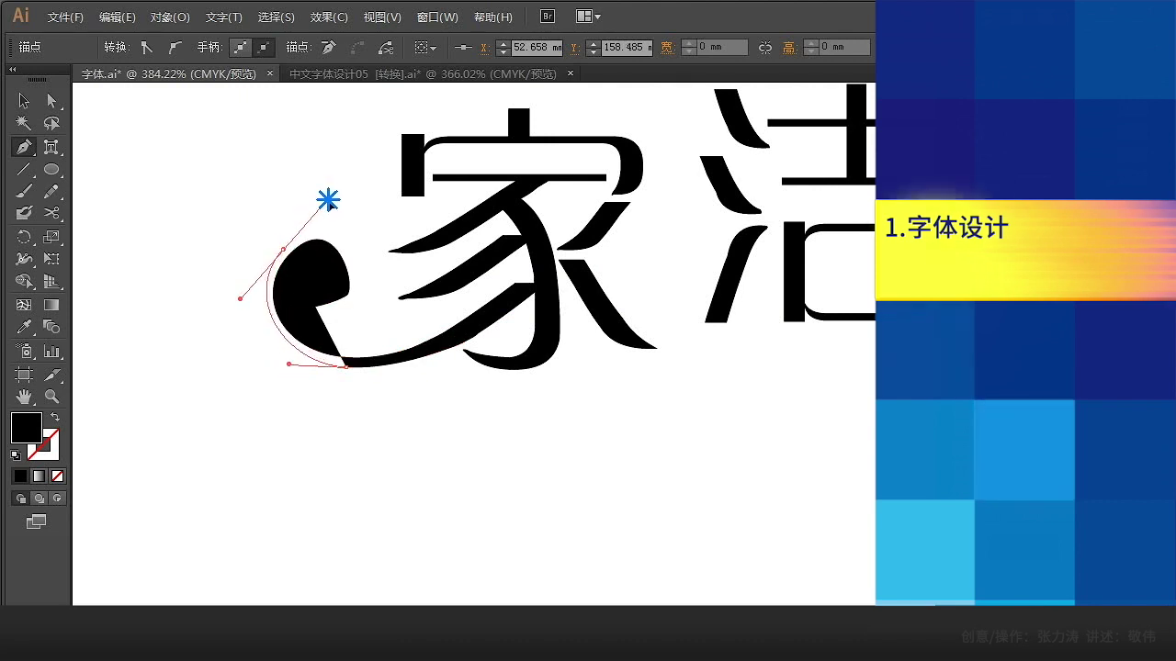
{"action": "left_click", "coordinate": [356, 278]}
{"action": "left_click_drag", "start_coordinate": [359, 303], "coordinate": [358, 305]}
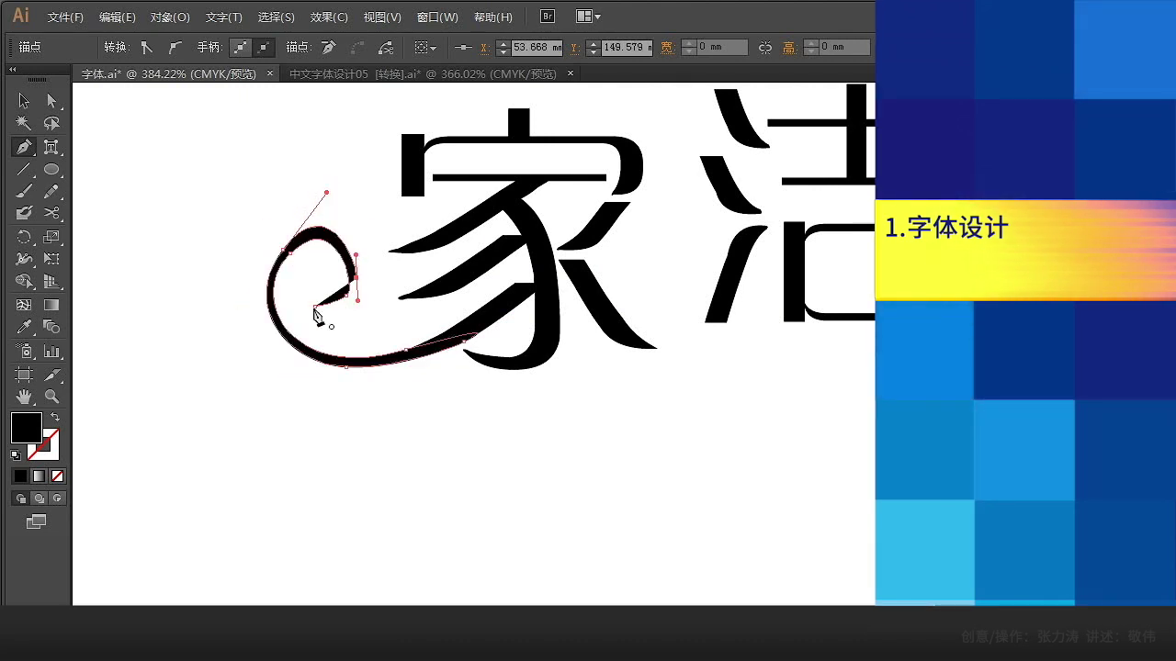
{"action": "left_click", "coordinate": [316, 307]}
- Reshape the curled tail of 家 by moving its inner left anchor inward and adjusting the handles of its lower bend
{"action": "left_click", "coordinate": [344, 339], "text": "ctrl"}
{"action": "key", "text": "z"}
{"action": "left_click_drag", "start_coordinate": [156, 132], "coordinate": [519, 446]}
{"action": "key", "text": "a"}
{"action": "left_click", "coordinate": [684, 432]}
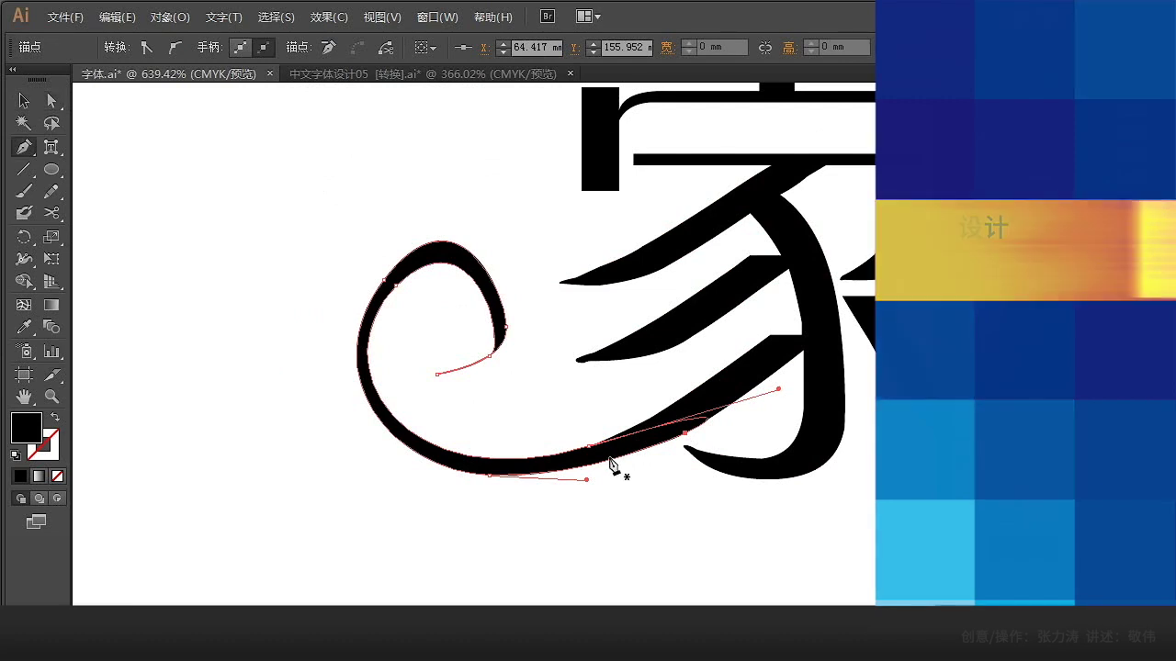
{"action": "left_click", "coordinate": [488, 477], "text": "ctrl"}
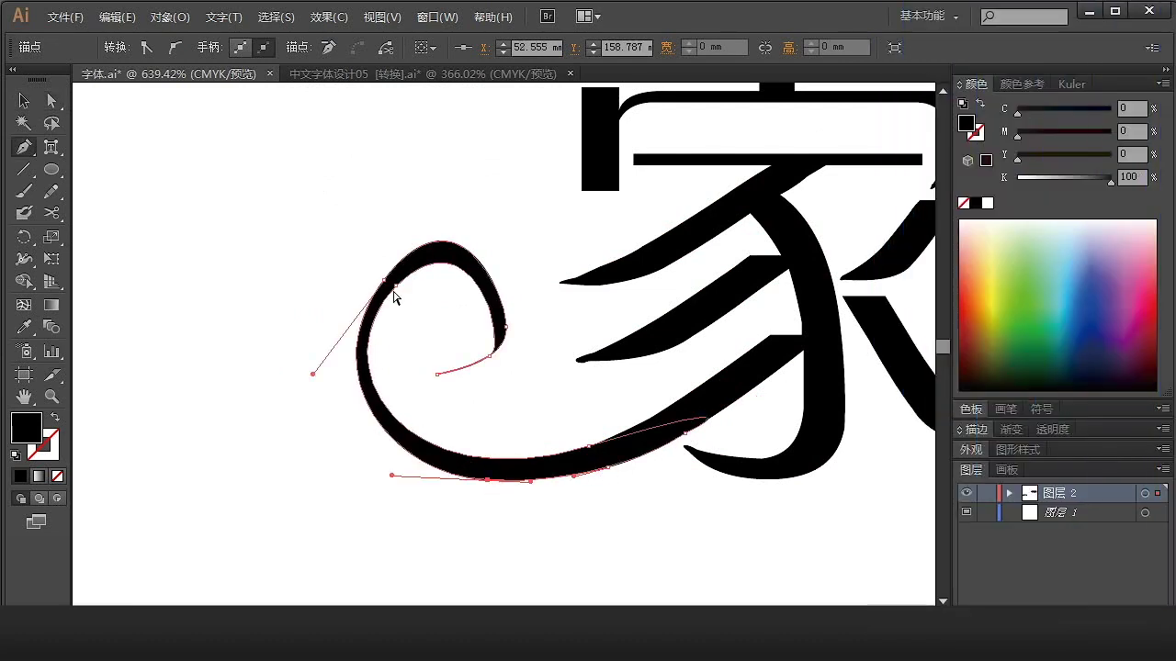
{"action": "left_click_drag", "start_coordinate": [394, 289], "coordinate": [408, 291]}
{"action": "left_click_drag", "start_coordinate": [399, 499], "coordinate": [419, 494]}
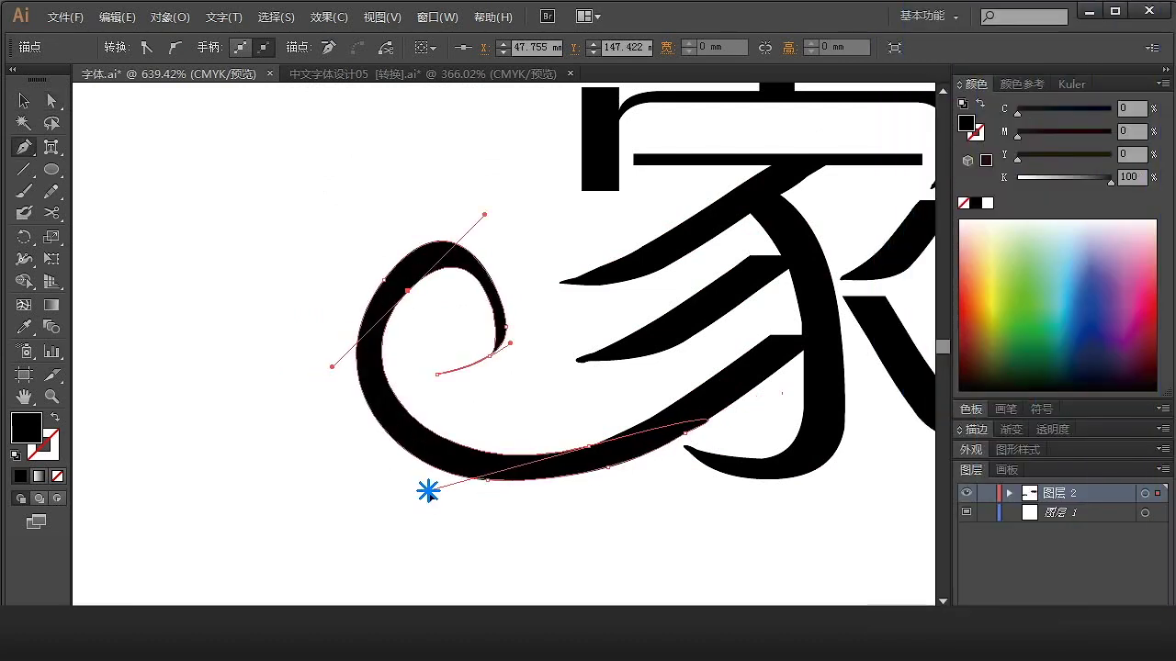
- Adjust the curve handles where the curled tail meets the lowest left-falling stroke of 家 so the joint blends smoothly
{"action": "left_click", "coordinate": [581, 441], "text": "ctrl"}
{"action": "left_click_drag", "start_coordinate": [589, 447], "coordinate": [601, 468]}
{"action": "key", "text": "ctrl+z"}
{"action": "left_click", "coordinate": [577, 453], "text": "ctrl"}
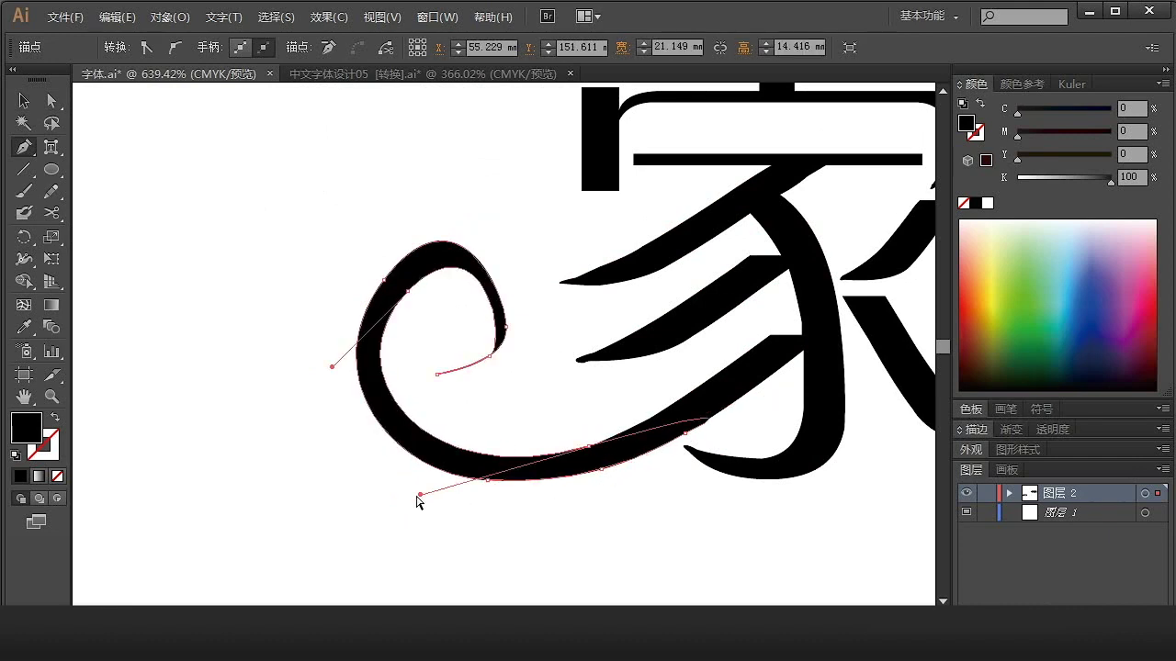
{"action": "left_click_drag", "start_coordinate": [418, 497], "coordinate": [422, 486]}
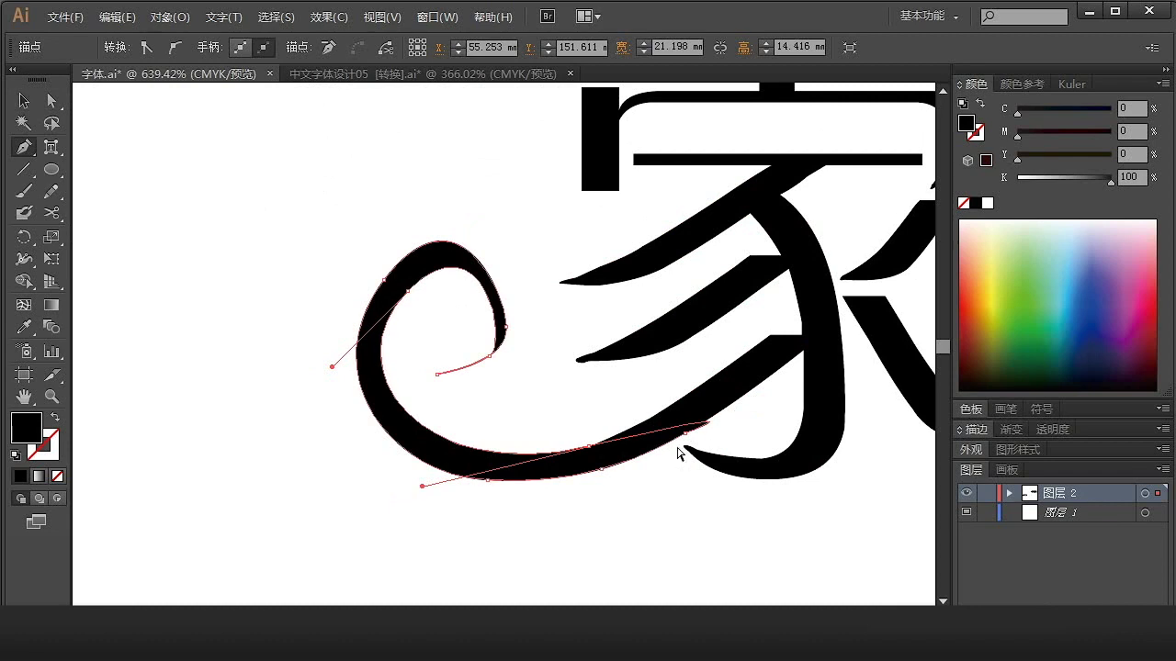
{"action": "left_click", "coordinate": [627, 517], "text": "ctrl"}
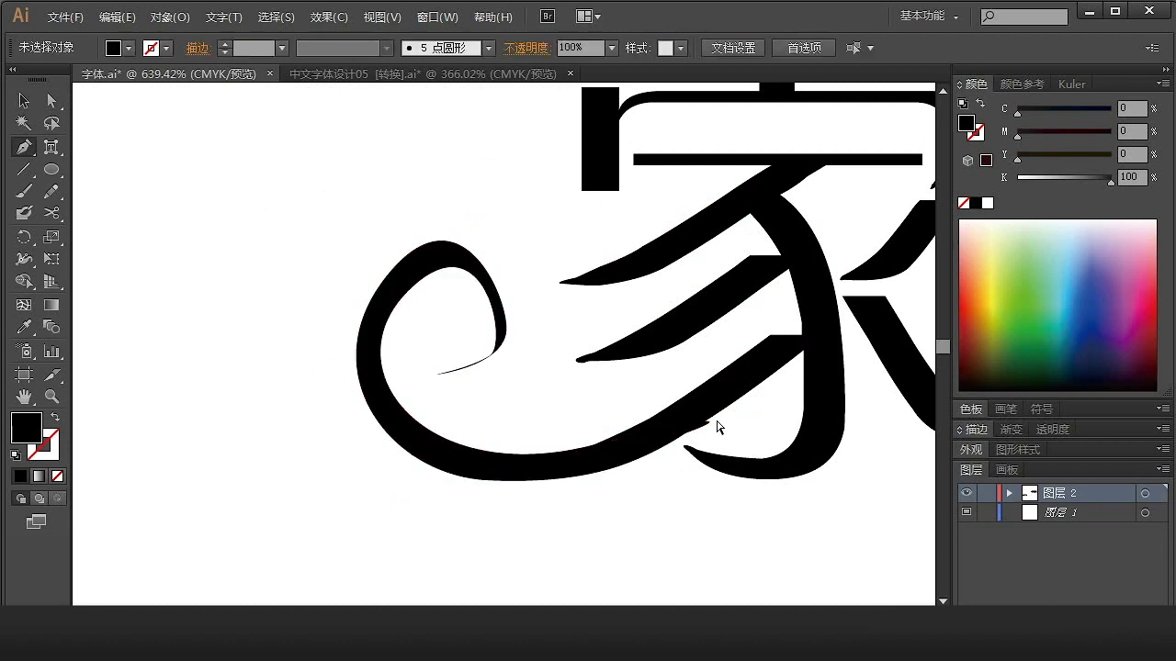
{"action": "left_click", "coordinate": [709, 423], "text": "ctrl"}
{"action": "left_click_drag", "start_coordinate": [780, 399], "coordinate": [705, 415]}
{"action": "left_click", "coordinate": [687, 487], "text": "ctrl"}
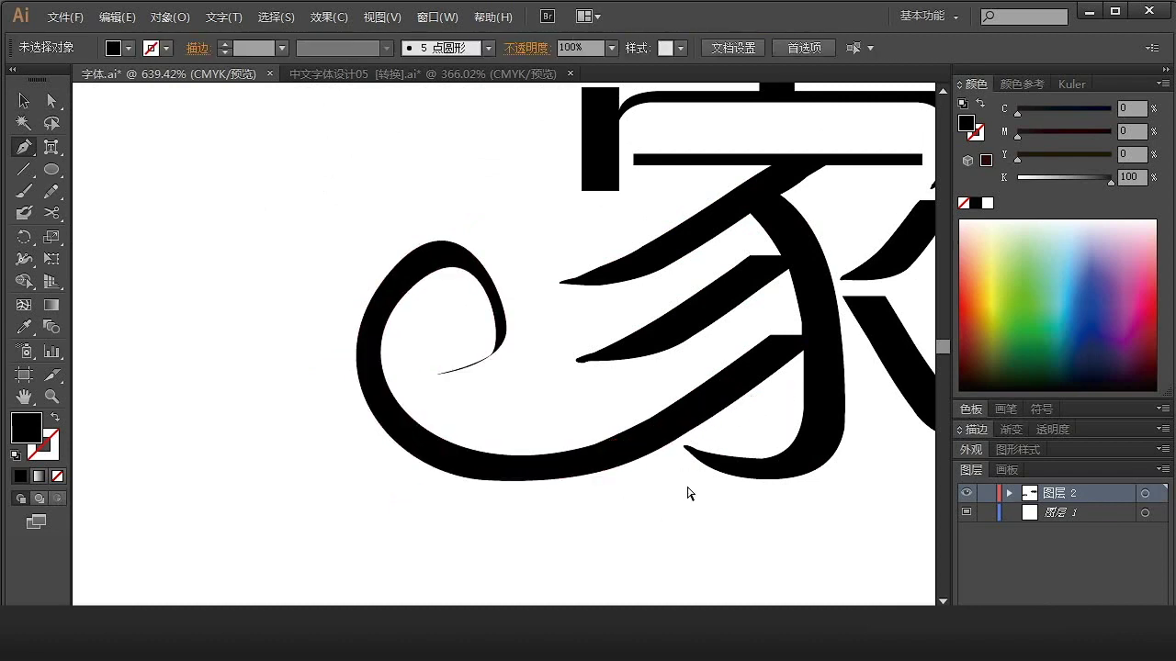
- Thicken the end of 家's curl by moving its inner tip anchor inward and shortening the handle of the inner top curve
{"action": "left_click", "coordinate": [507, 336], "text": "ctrl"}
{"action": "left_click_drag", "start_coordinate": [494, 355], "coordinate": [477, 351]}
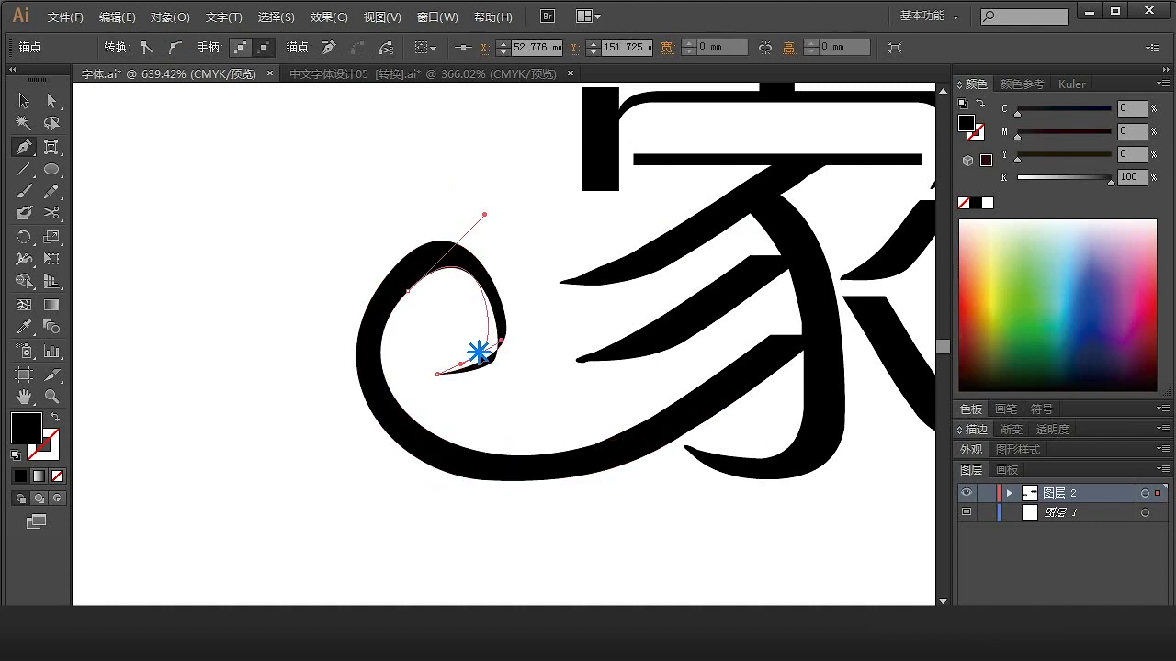
{"action": "left_click_drag", "start_coordinate": [486, 215], "coordinate": [467, 234]}
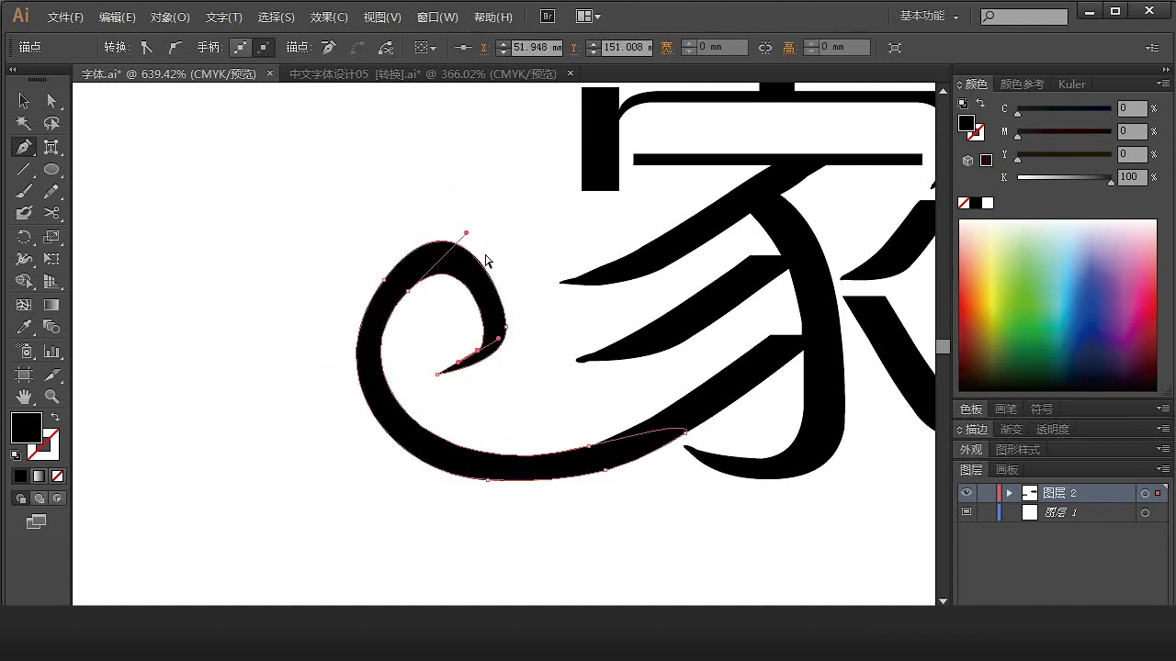
- Refine the anchors and handles at the tip and top of 家's curl to round the top and taper the end
{"action": "left_click", "coordinate": [504, 315], "text": "ctrl"}
{"action": "left_click", "coordinate": [506, 327], "text": "ctrl"}
{"action": "left_click_drag", "start_coordinate": [496, 336], "coordinate": [472, 332]}
{"action": "left_click", "coordinate": [505, 323], "text": "ctrl"}
{"action": "left_click", "coordinate": [469, 345], "text": "ctrl"}
{"action": "left_click_drag", "start_coordinate": [467, 238], "coordinate": [469, 243]}
{"action": "left_click", "coordinate": [460, 239], "text": "ctrl"}
{"action": "left_click_drag", "start_coordinate": [455, 187], "coordinate": [449, 206]}
{"action": "left_click_drag", "start_coordinate": [503, 311], "coordinate": [503, 271]}
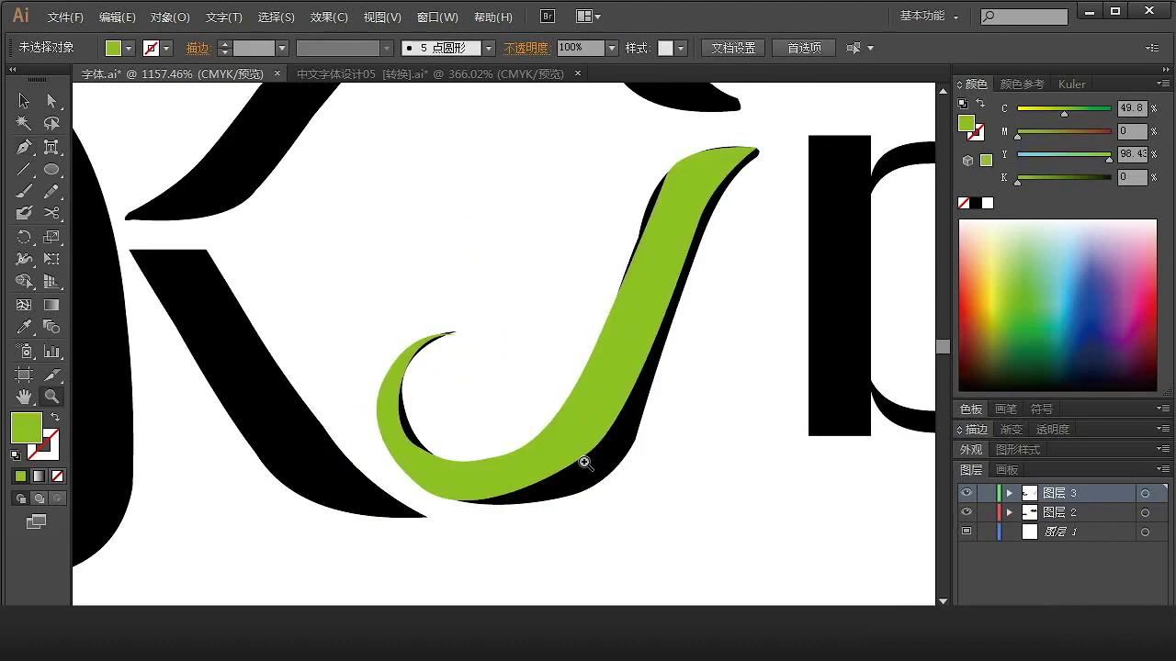
- Smooth the curled hook of the green stroke in 洁 by adjusting the anchors and handles along its inner and outer edges
{"action": "left_click", "coordinate": [584, 460]}
{"action": "left_click_drag", "start_coordinate": [594, 464], "coordinate": [551, 503]}
{"action": "left_click_drag", "start_coordinate": [382, 457], "coordinate": [373, 456]}
{"action": "left_click", "coordinate": [415, 446]}
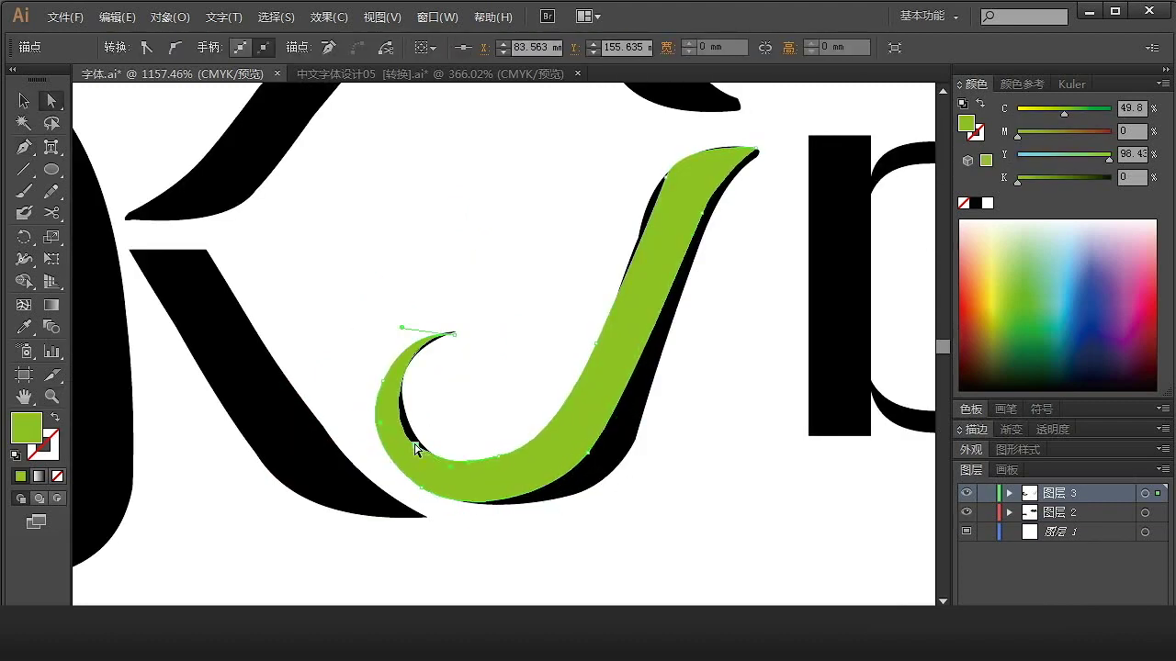
{"action": "left_click", "coordinate": [393, 421]}
{"action": "mouse_move", "coordinate": [410, 330]}
{"action": "left_mouse_down"}
{"action": "mouse_move", "coordinate": [394, 349]}
{"action": "mouse_move", "coordinate": [418, 325]}
{"action": "left_mouse_up"}
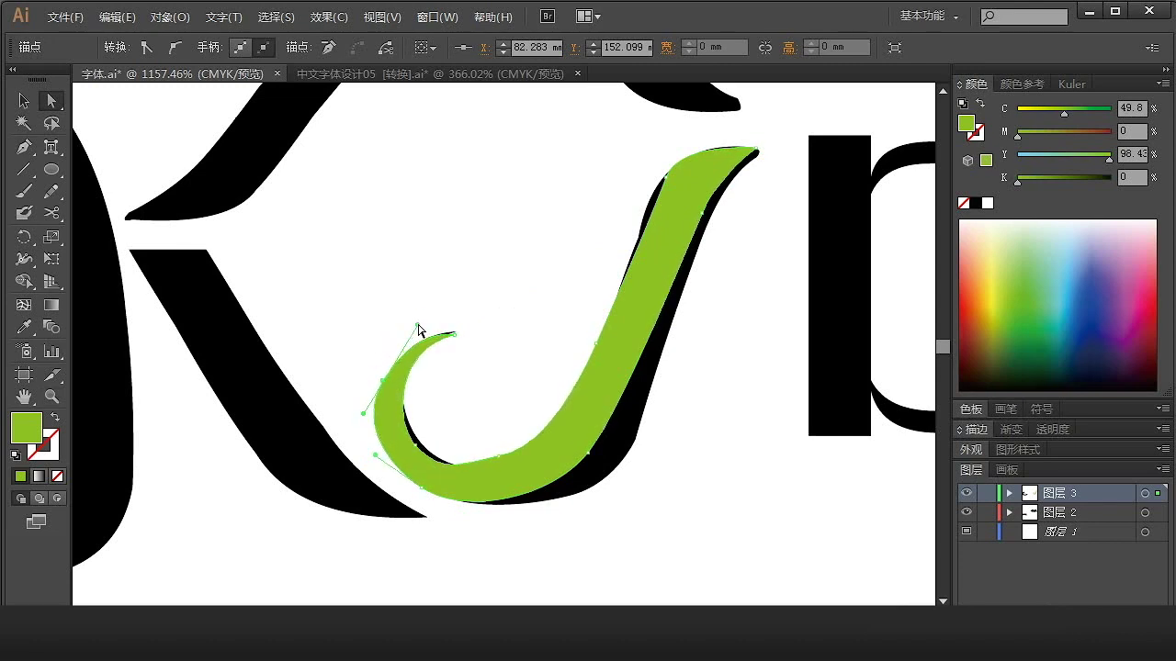
{"action": "left_click_drag", "start_coordinate": [417, 449], "coordinate": [509, 458]}
{"action": "left_click", "coordinate": [499, 404]}
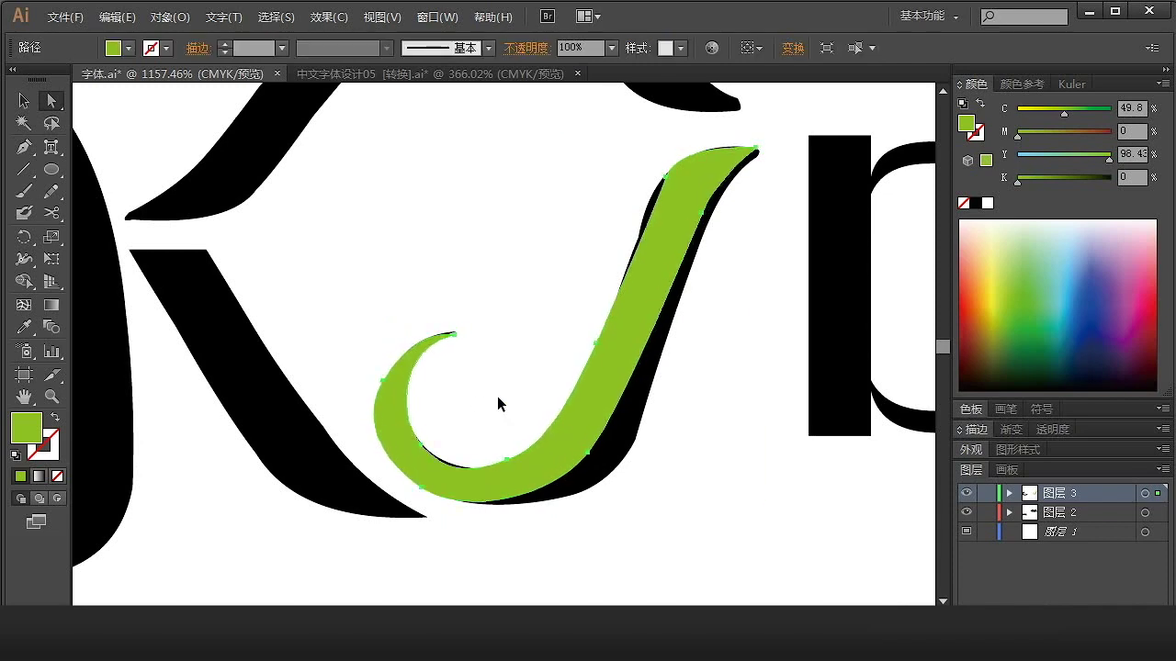
- Ungroup the lettering and delete the black curl lying beneath the green stroke of 洁
{"action": "left_click", "coordinate": [517, 399], "text": "ctrl+alt"}
{"action": "left_click", "coordinate": [517, 399], "text": "ctrl+alt"}
{"action": "left_click", "coordinate": [517, 399], "text": "ctrl+alt"}
{"action": "left_click", "coordinate": [517, 398], "text": "ctrl+alt"}
{"action": "left_click_drag", "start_coordinate": [512, 272], "coordinate": [520, 347]}
{"action": "key", "text": "v"}
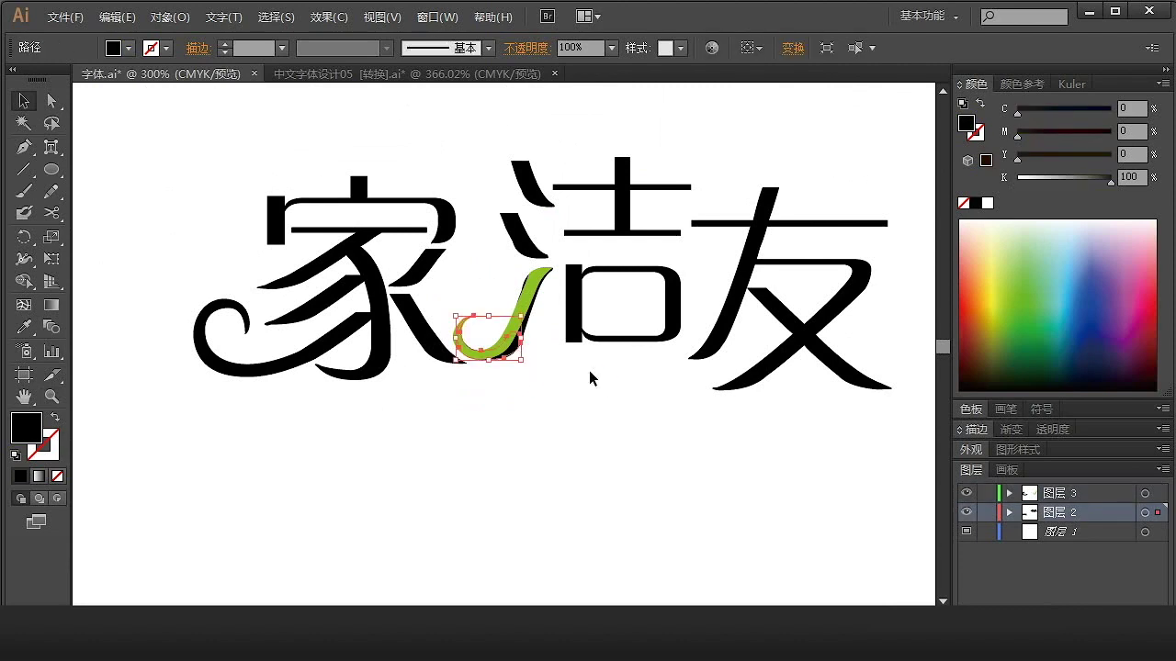
{"action": "left_click", "coordinate": [525, 331]}
{"action": "key", "text": "ctrl+shift+g"}
{"action": "left_click", "coordinate": [542, 388]}
{"action": "left_click", "coordinate": [518, 353]}
{"action": "left_click_drag", "start_coordinate": [517, 353], "coordinate": [525, 428]}
{"action": "key", "text": "Delete"}
- Delete the original black bottom stroke of 洁's water radical beneath the green stroke, keeping the rest of the character
{"action": "left_click", "coordinate": [521, 340]}
{"action": "key", "text": "a"}
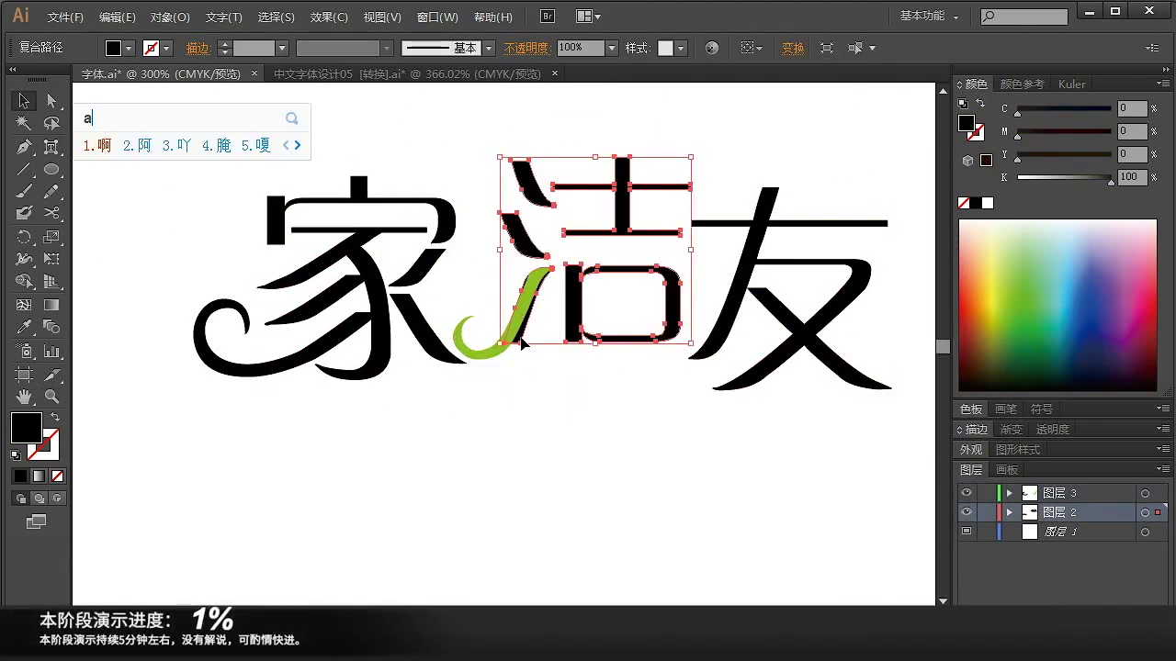
{"action": "key", "text": "shift"}
{"action": "left_click", "coordinate": [533, 377]}
{"action": "key", "text": "a"}
{"action": "left_click", "coordinate": [520, 342]}
{"action": "key", "text": "Delete"}
- Fill the green curled stroke of 洁 with the black swatch
{"action": "key", "text": "v"}
{"action": "left_click", "coordinate": [517, 324]}
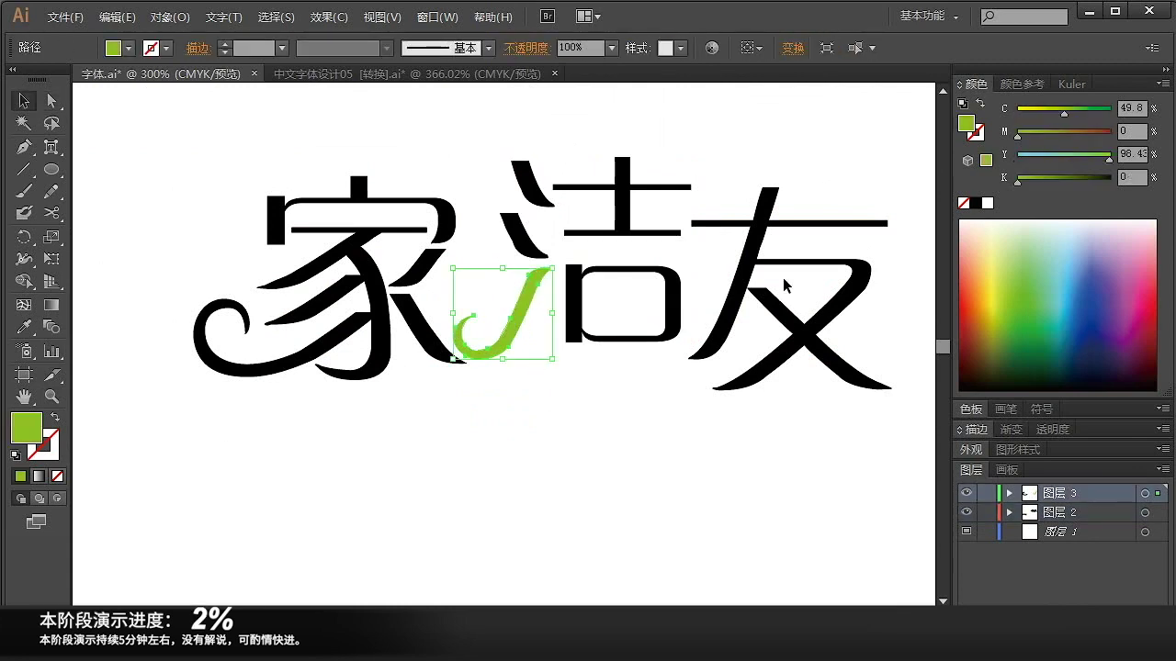
{"action": "left_click", "coordinate": [970, 409]}
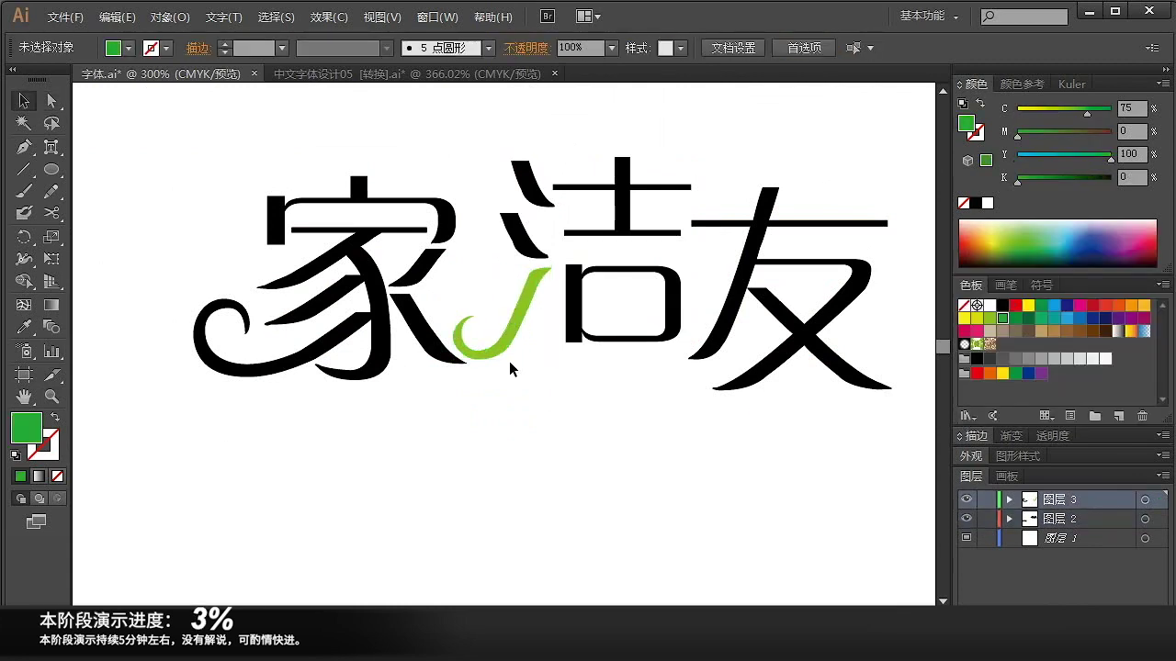
{"action": "left_click", "coordinate": [1001, 307]}
{"action": "left_click", "coordinate": [559, 416]}
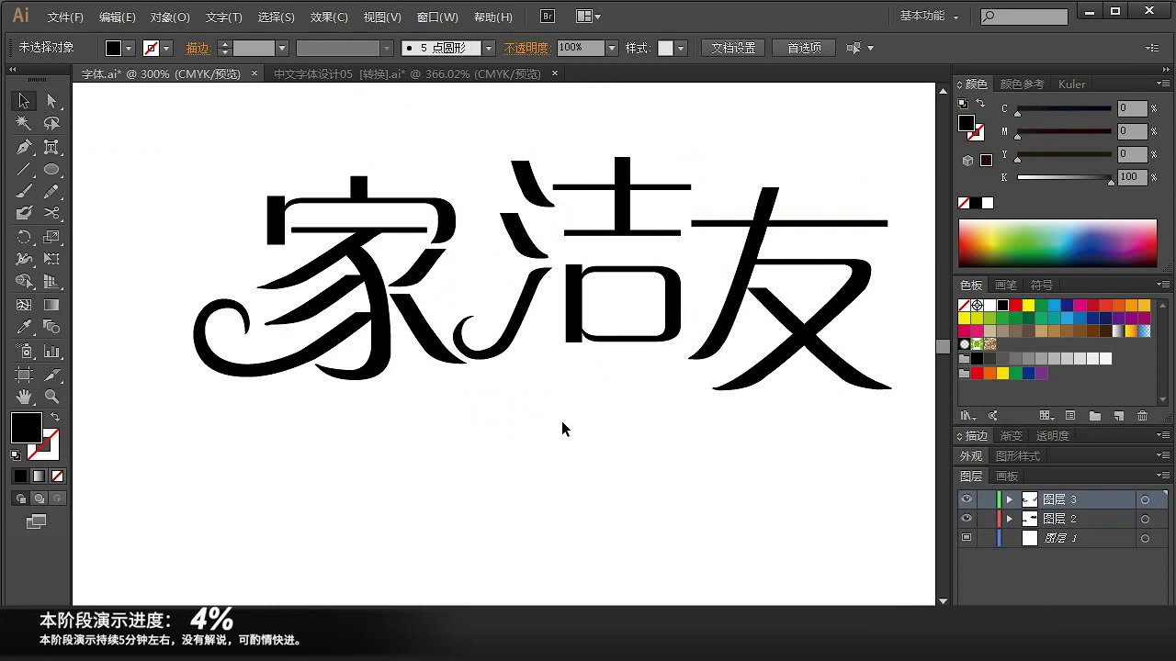
- Lengthen the long left-falling stroke of 友 downward so it extends below the character's other strokes
{"action": "left_click_drag", "start_coordinate": [564, 383], "coordinate": [573, 416]}
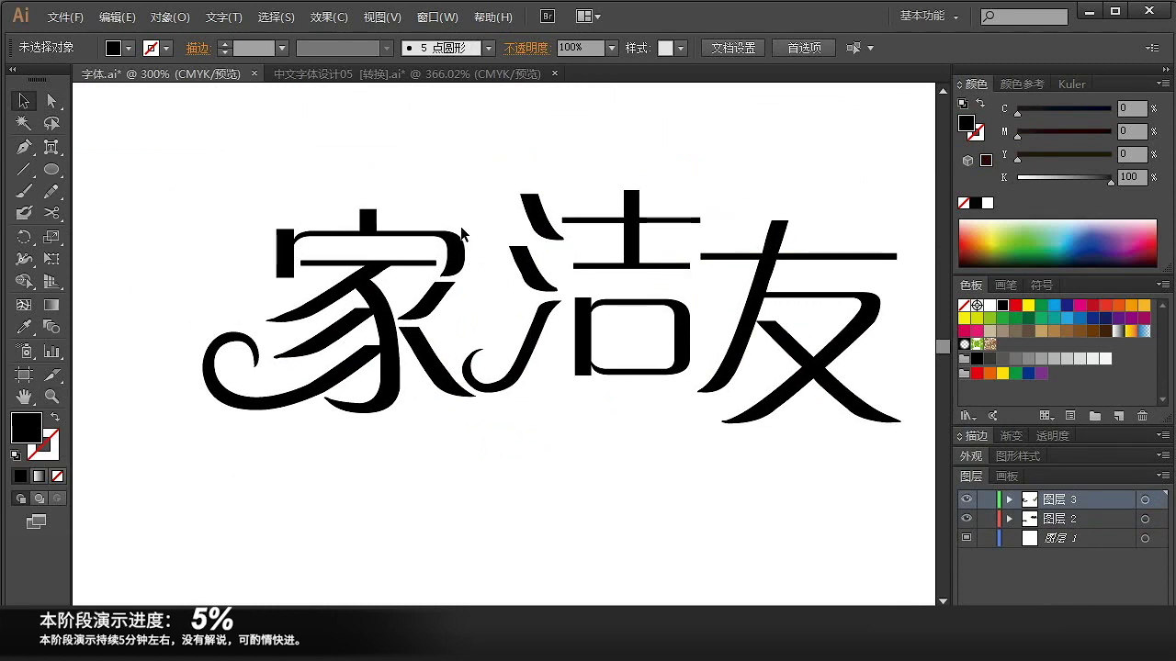
{"action": "left_click", "coordinate": [675, 371]}
{"action": "left_click", "coordinate": [621, 494]}
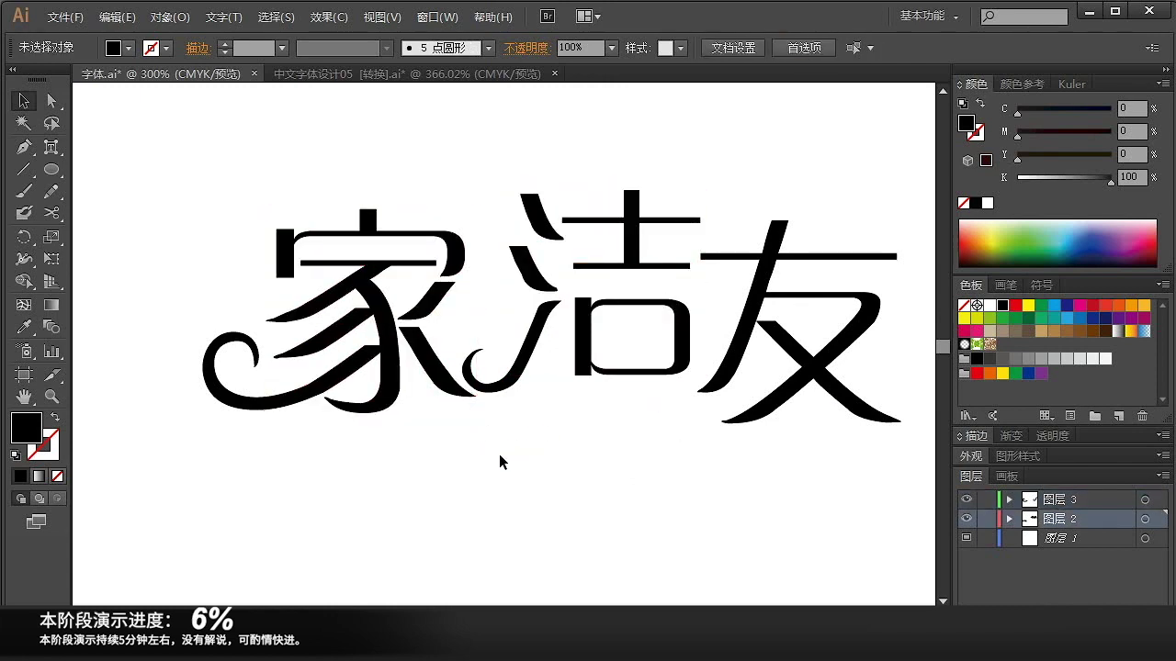
{"action": "mouse_move", "coordinate": [173, 165]}
{"action": "left_mouse_down"}
{"action": "mouse_move", "coordinate": [634, 384]}
{"action": "mouse_move", "coordinate": [751, 369]}
{"action": "mouse_move", "coordinate": [700, 453]}
{"action": "left_mouse_up"}
{"action": "left_click", "coordinate": [709, 395]}
{"action": "left_click", "coordinate": [42, 102]}
{"action": "left_click", "coordinate": [796, 479]}
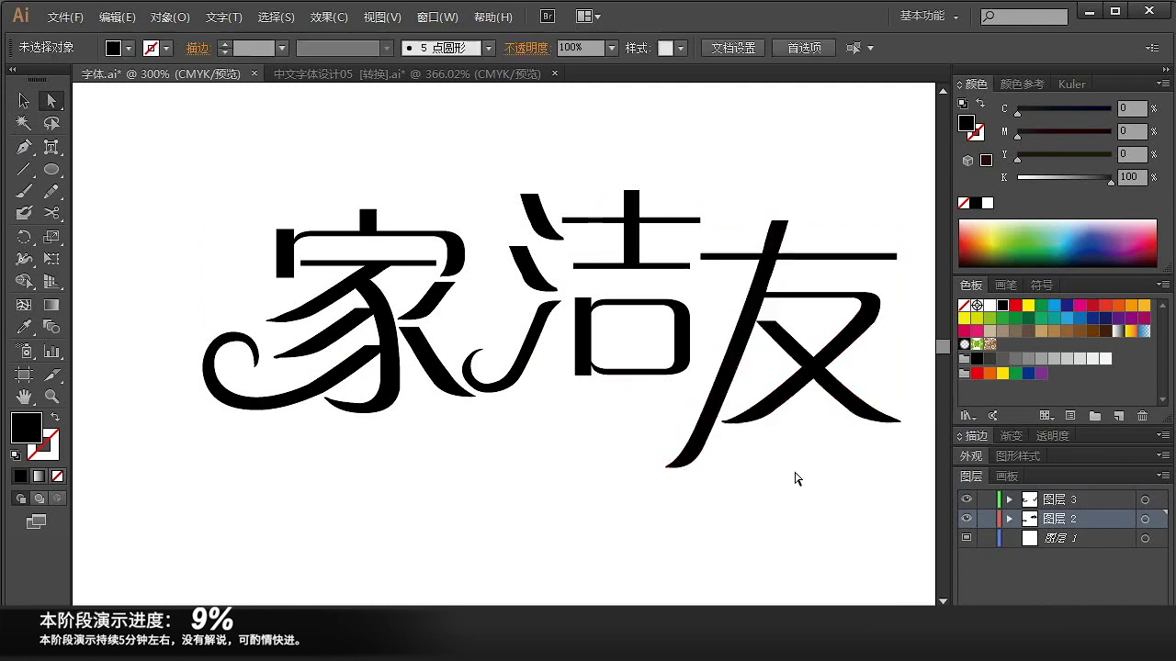
- Move the whole character 友 slightly up and to the left, closer to 洁
{"action": "key", "text": "v"}
{"action": "left_click", "coordinate": [722, 361]}
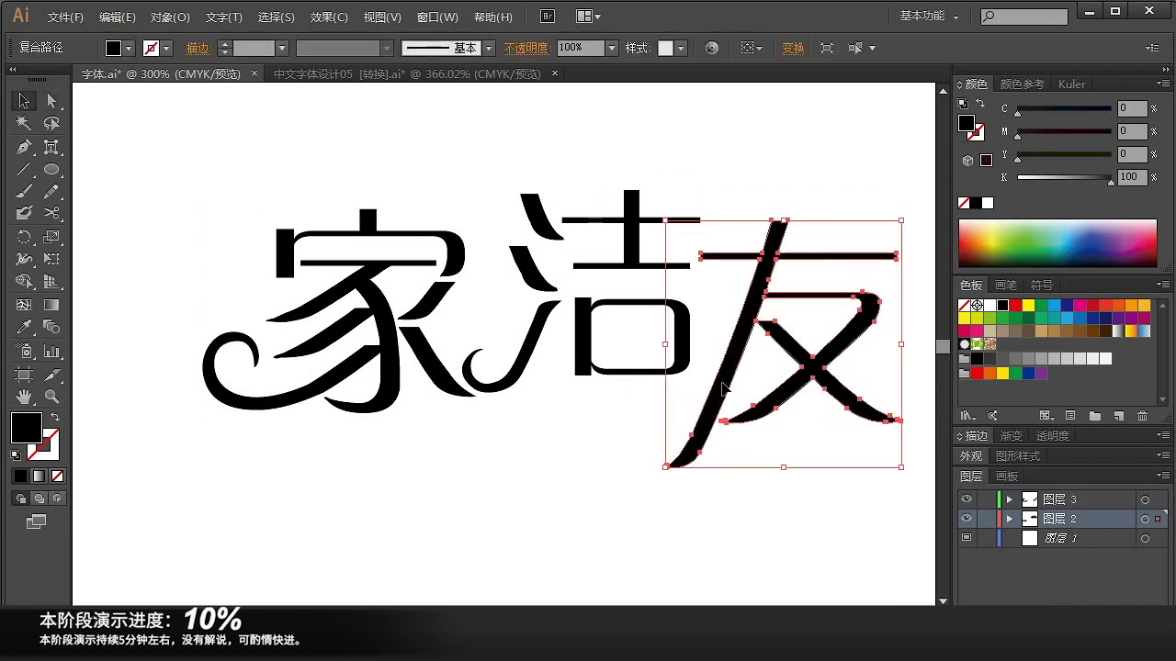
{"action": "left_click_drag", "start_coordinate": [719, 383], "coordinate": [708, 367]}
{"action": "left_click", "coordinate": [748, 488]}
{"action": "left_click_drag", "start_coordinate": [758, 396], "coordinate": [748, 381]}
{"action": "left_click_drag", "start_coordinate": [722, 345], "coordinate": [728, 345]}
{"action": "left_click", "coordinate": [753, 507]}
- Extend the lower end of 友's left-falling stroke further down and to the left
{"action": "key", "text": "a"}
{"action": "left_click_drag", "start_coordinate": [693, 475], "coordinate": [647, 410]}
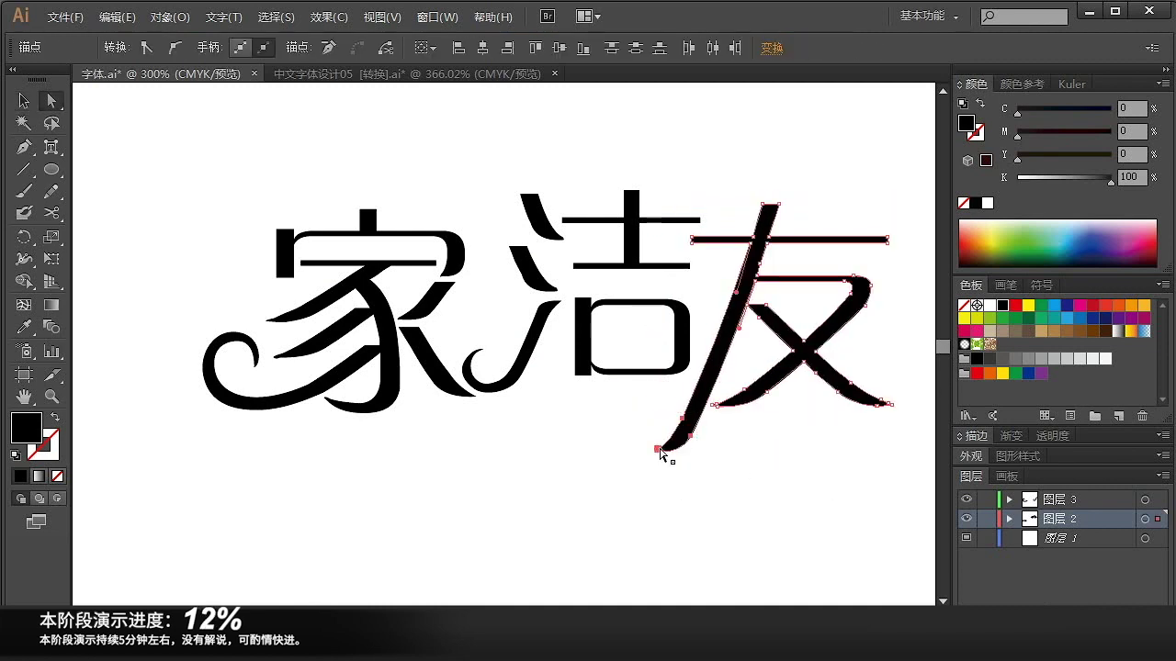
{"action": "left_click", "coordinate": [632, 435]}
{"action": "mouse_move", "coordinate": [659, 450]}
{"action": "left_mouse_down"}
{"action": "mouse_move", "coordinate": [634, 504]}
{"action": "mouse_move", "coordinate": [643, 477]}
{"action": "left_mouse_up"}
{"action": "left_click", "coordinate": [770, 481]}
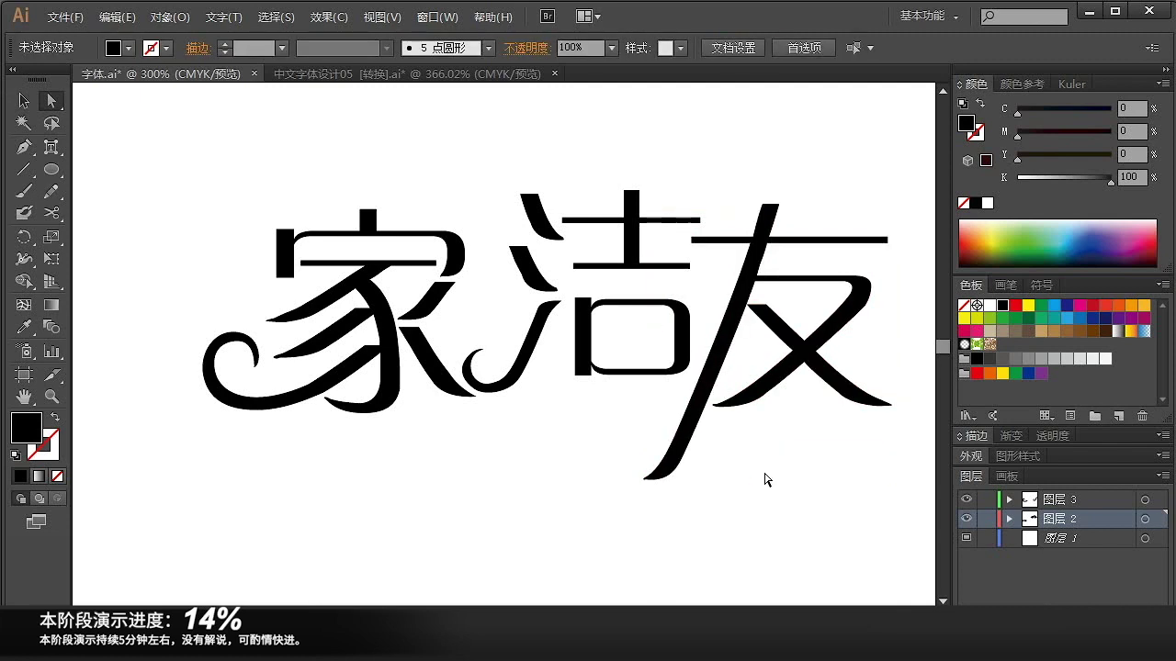
- Shorten the curled hook stroke of 洁 by pulling its upper end down and to the left
{"action": "left_click_drag", "start_coordinate": [421, 271], "coordinate": [635, 404]}
{"action": "left_click_drag", "start_coordinate": [578, 266], "coordinate": [559, 315]}
{"action": "left_click", "coordinate": [620, 370]}
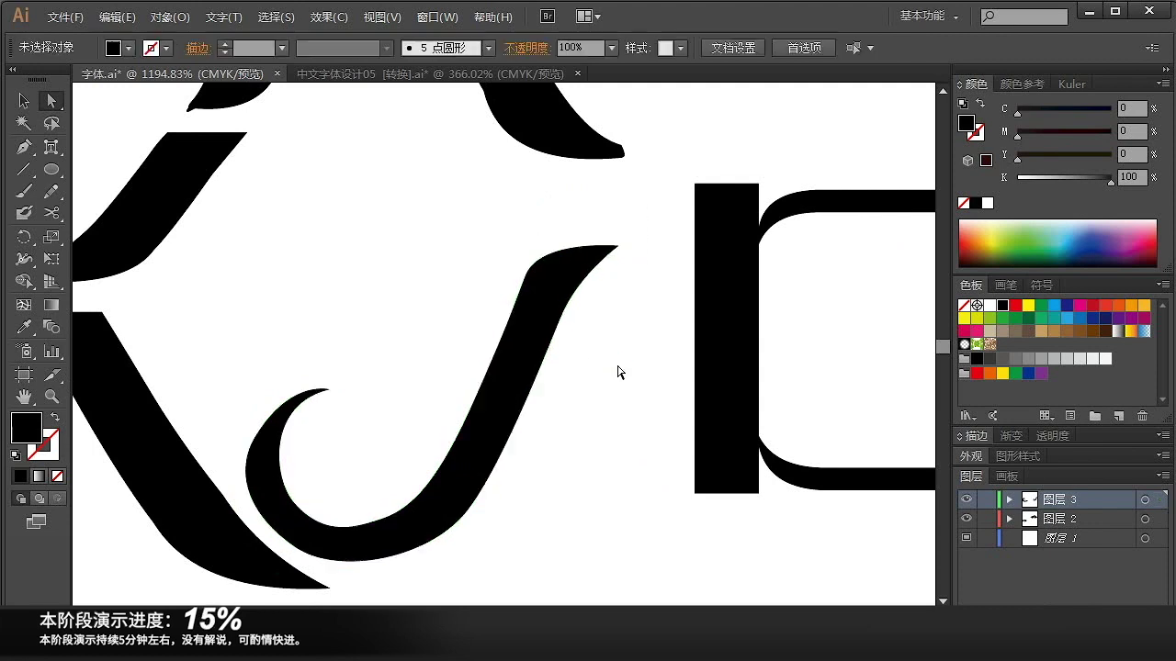
{"action": "key", "text": "v"}
{"action": "left_click", "coordinate": [448, 383], "text": "ctrl+alt"}
{"action": "left_click", "coordinate": [448, 382], "text": "ctrl+alt"}
{"action": "left_click", "coordinate": [448, 382], "text": "ctrl+alt"}
{"action": "left_click_drag", "start_coordinate": [642, 313], "coordinate": [587, 404]}
{"action": "left_click", "coordinate": [543, 370]}
- Widen the shaft of 洁's hook stroke by shifting the two anchors on its right edge outward
{"action": "left_click_drag", "start_coordinate": [595, 516], "coordinate": [413, 285]}
{"action": "key", "text": "a"}
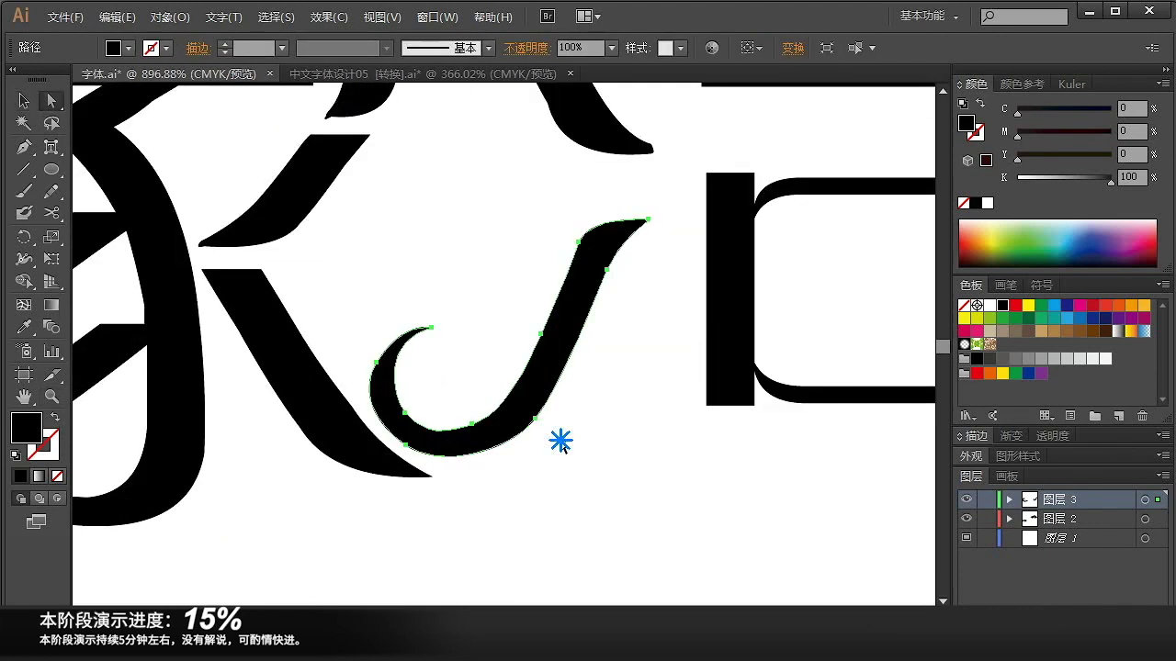
{"action": "left_click_drag", "start_coordinate": [560, 439], "coordinate": [519, 401]}
{"action": "left_click_drag", "start_coordinate": [606, 278], "coordinate": [615, 267]}
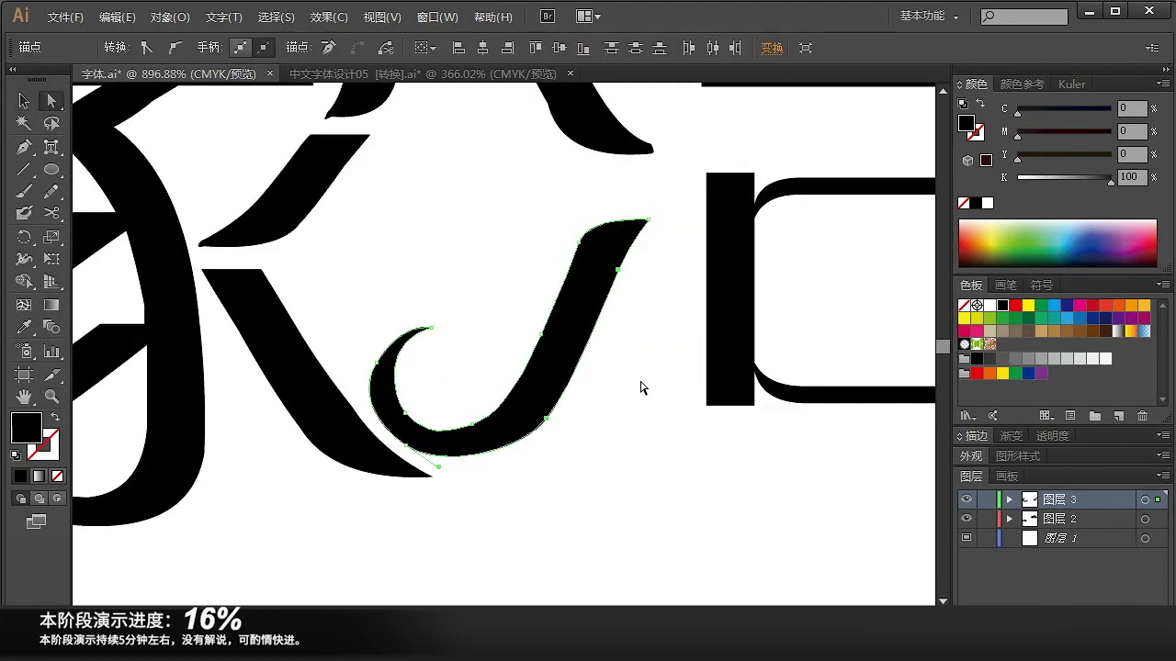
{"action": "left_click", "coordinate": [615, 412]}
- Smooth the inner bend of 洁's hook stroke by repositioning its lower inner anchor and adjusting the adjoining handles
{"action": "key", "text": "v"}
{"action": "left_click", "coordinate": [524, 356], "text": "ctrl+alt"}
{"action": "left_click", "coordinate": [525, 357], "text": "ctrl+alt"}
{"action": "left_click", "coordinate": [525, 357], "text": "ctrl+alt"}
{"action": "left_click", "coordinate": [525, 356], "text": "ctrl+alt"}
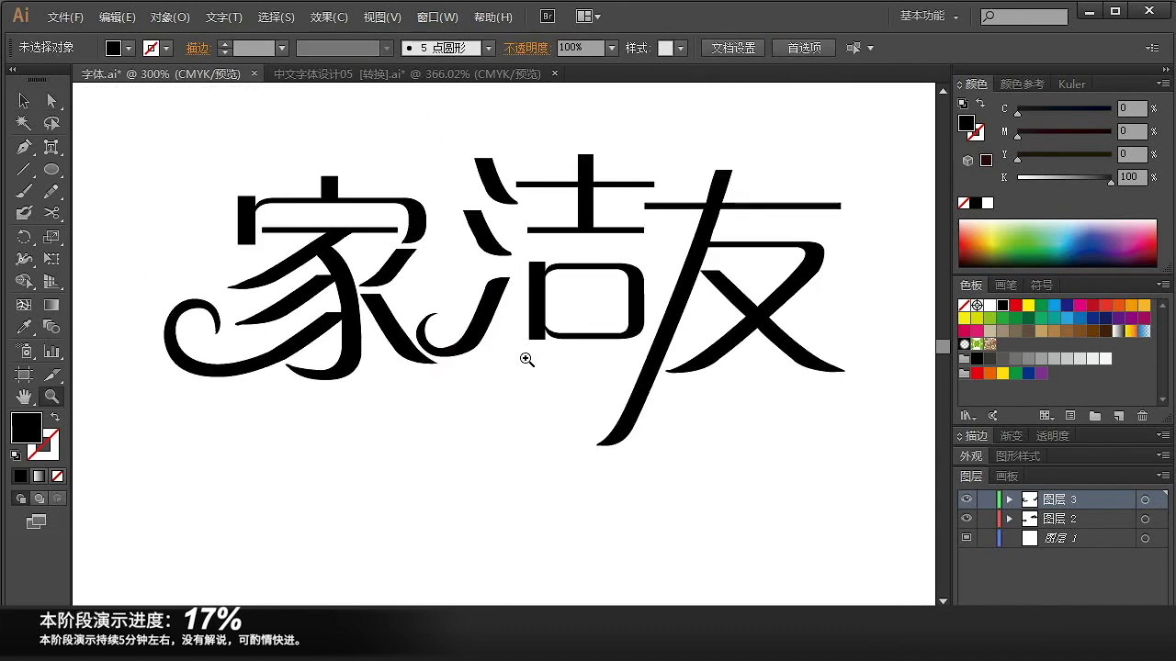
{"action": "left_click_drag", "start_coordinate": [524, 357], "coordinate": [537, 367]}
{"action": "left_click_drag", "start_coordinate": [278, 172], "coordinate": [571, 403]}
{"action": "left_click_drag", "start_coordinate": [620, 475], "coordinate": [727, 543]}
{"action": "key", "text": "a"}
{"action": "left_click", "coordinate": [520, 422]}
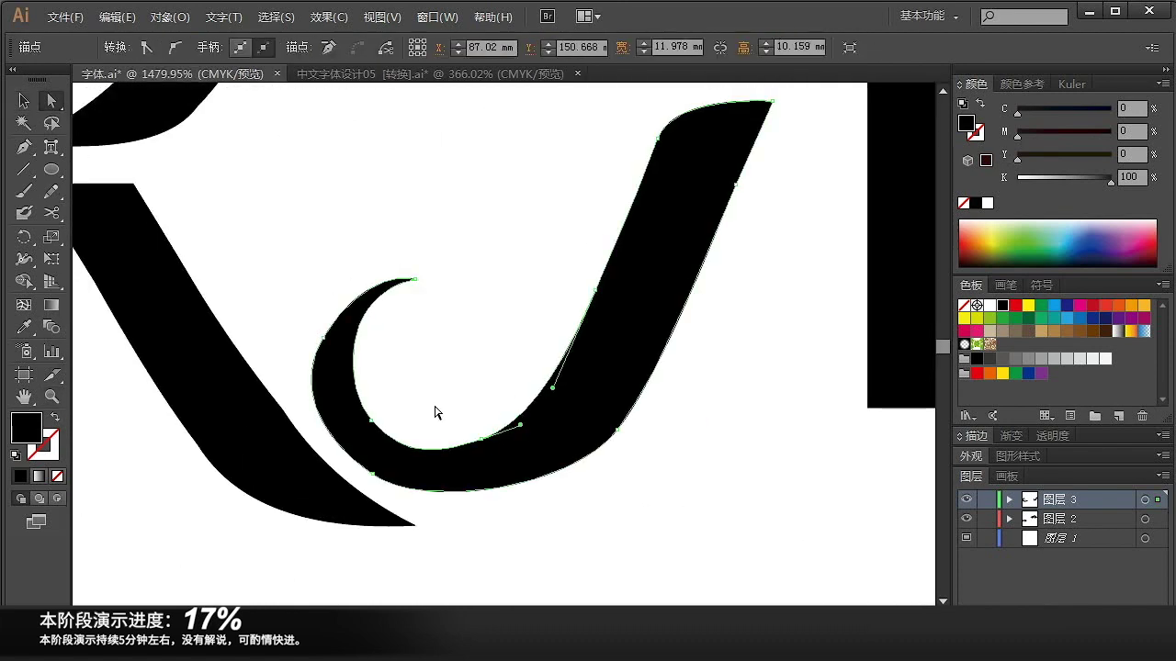
{"action": "left_click_drag", "start_coordinate": [520, 423], "coordinate": [478, 439]}
{"action": "left_click", "coordinate": [445, 447]}
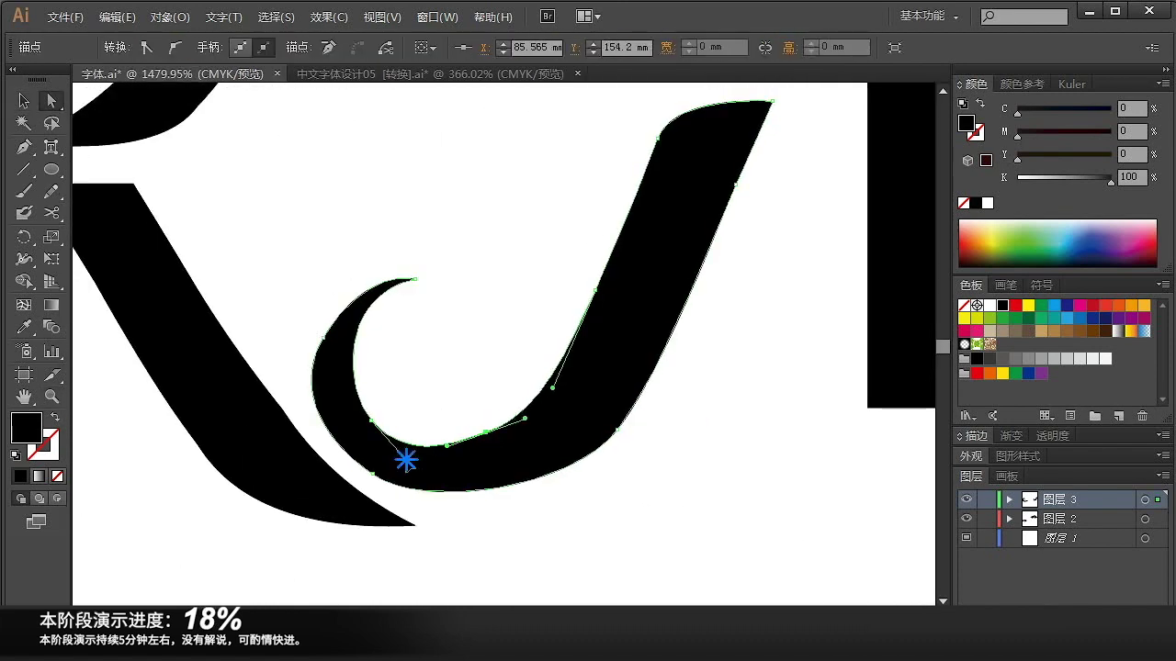
{"action": "left_click_drag", "start_coordinate": [405, 460], "coordinate": [421, 457]}
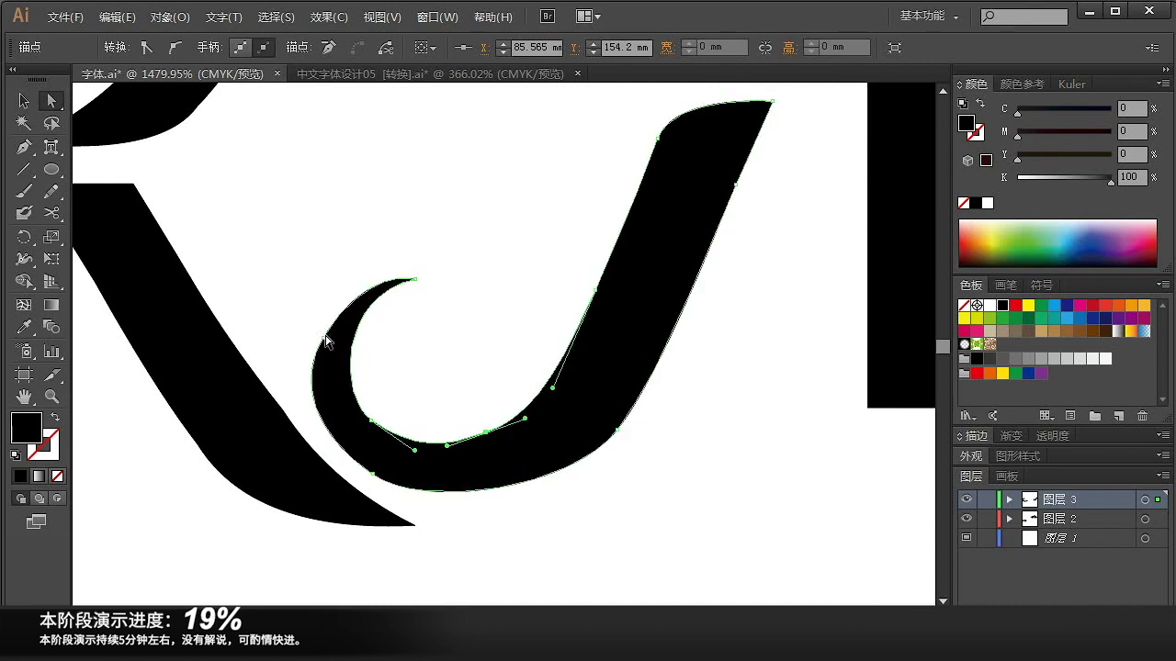
- Reshape the outer edge of 洁's hook curl by moving its left anchor inward and adjusting the handles along the lower curve
{"action": "left_click_drag", "start_coordinate": [301, 310], "coordinate": [318, 334]}
{"action": "left_click", "coordinate": [337, 291]}
{"action": "left_click_drag", "start_coordinate": [364, 263], "coordinate": [347, 281]}
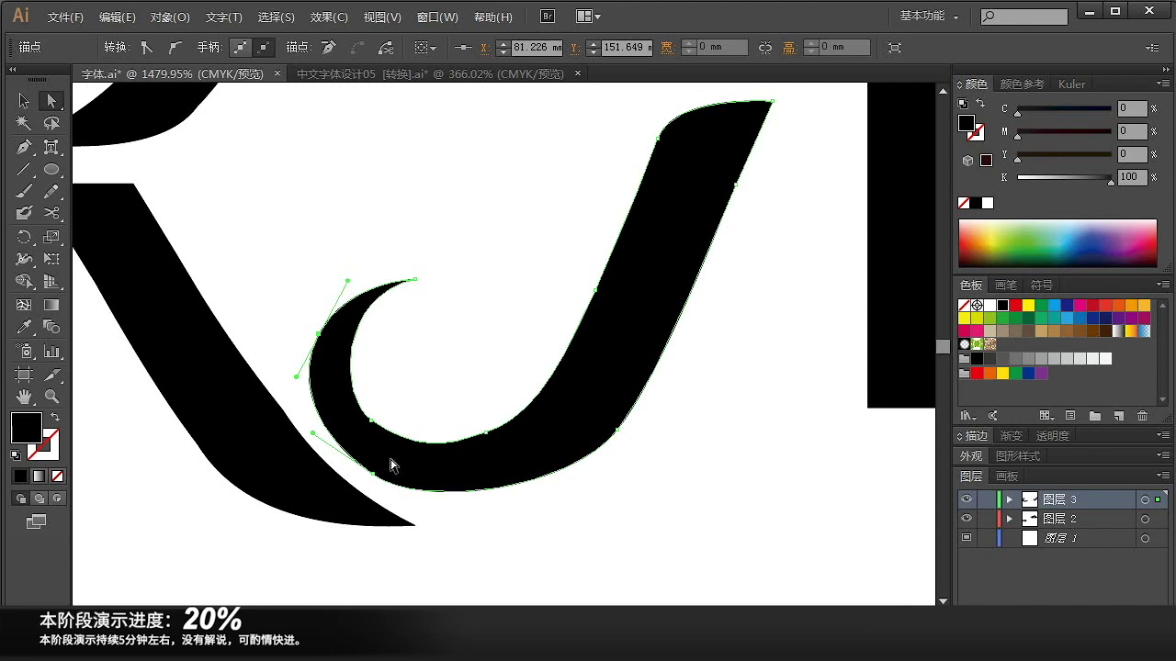
{"action": "left_click_drag", "start_coordinate": [313, 434], "coordinate": [305, 441]}
{"action": "left_click", "coordinate": [564, 474]}
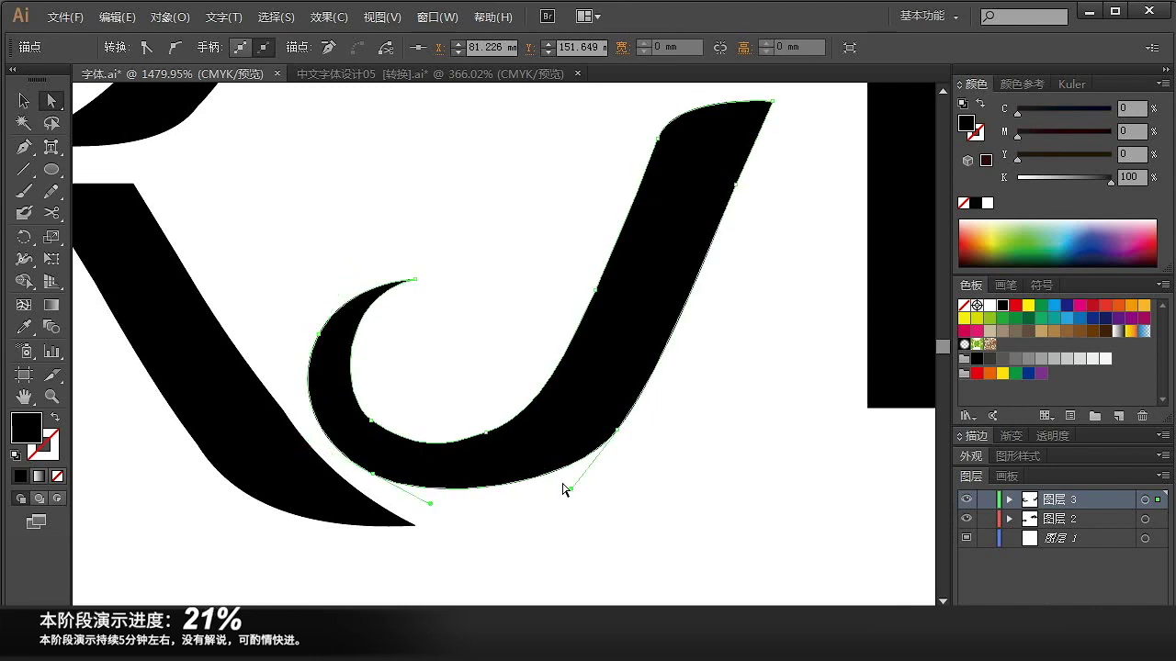
{"action": "left_click_drag", "start_coordinate": [570, 488], "coordinate": [560, 504]}
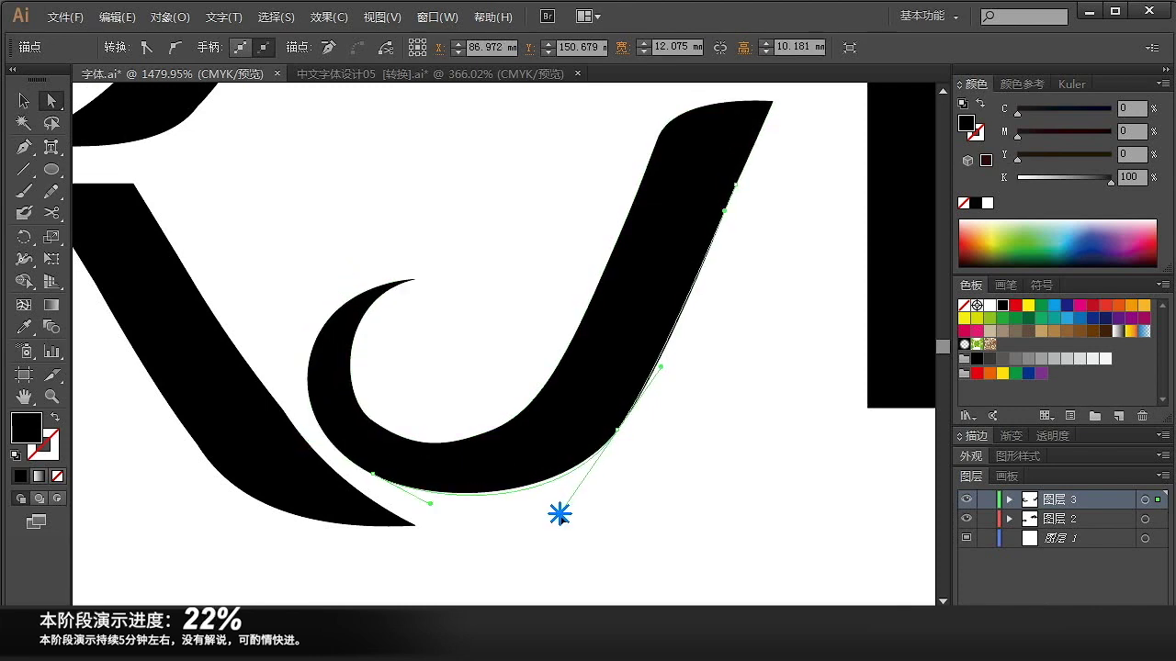
{"action": "left_click", "coordinate": [466, 395]}
- Select all parts of 洁, including its hook stroke, and move the character up and to the left, closer to 家
{"action": "left_click", "coordinate": [533, 346], "text": "alt"}
{"action": "left_click", "coordinate": [533, 346], "text": "alt"}
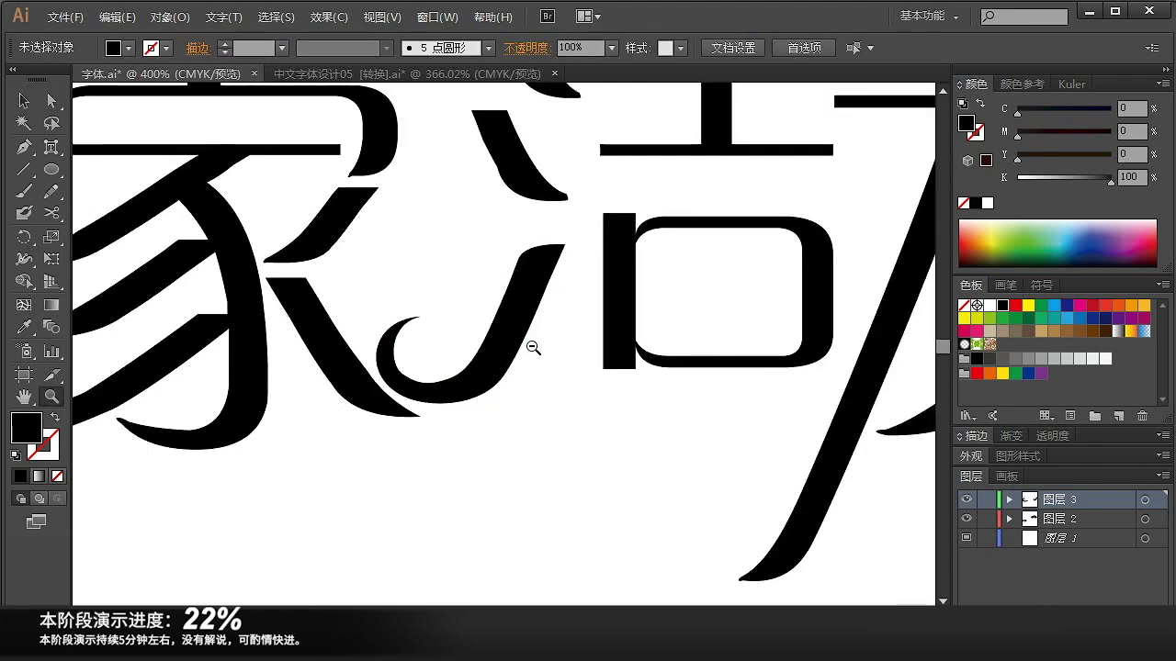
{"action": "left_click", "coordinate": [533, 346], "text": "alt"}
{"action": "left_click", "coordinate": [532, 346], "text": "alt"}
{"action": "key", "text": "v"}
{"action": "left_click_drag", "start_coordinate": [187, 148], "coordinate": [650, 429]}
{"action": "left_click_drag", "start_coordinate": [695, 469], "coordinate": [523, 392]}
{"action": "left_click", "coordinate": [544, 397]}
{"action": "left_click", "coordinate": [545, 439]}
{"action": "left_click", "coordinate": [527, 402]}
{"action": "left_click", "coordinate": [472, 331], "text": "shift"}
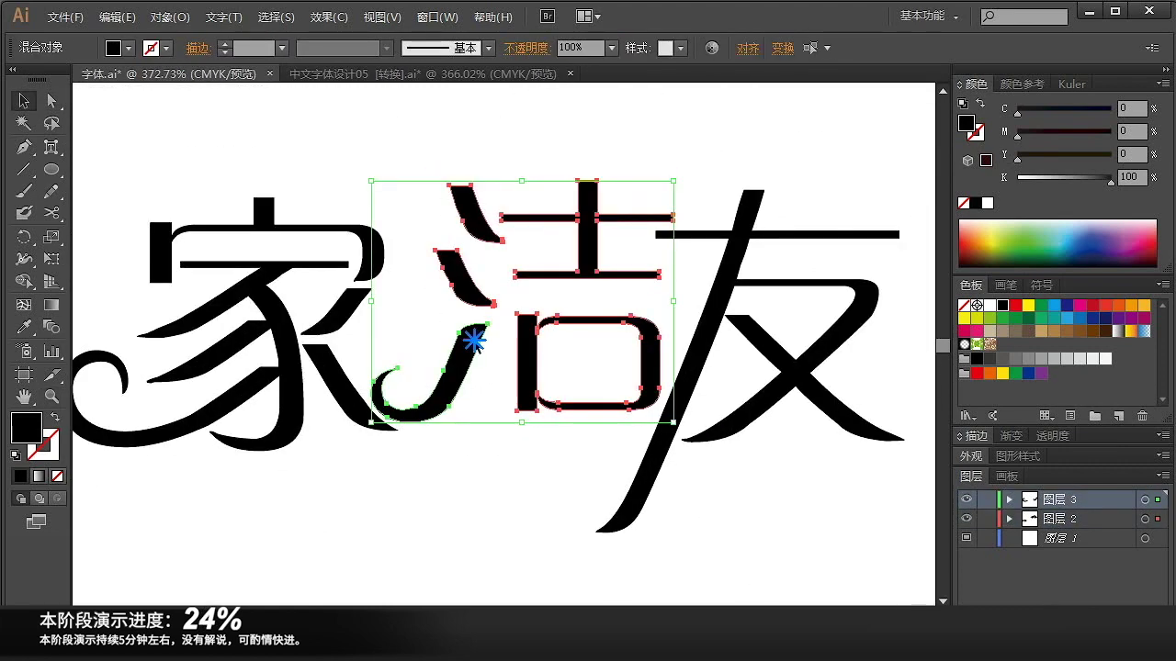
{"action": "left_click", "coordinate": [492, 377]}
{"action": "left_click_drag", "start_coordinate": [473, 342], "coordinate": [463, 329]}
- Add an anchor on the upper inner edge of 洁's hook curl and extend the curl's tip down and to the right
{"action": "left_click_drag", "start_coordinate": [493, 432], "coordinate": [313, 321]}
{"action": "key", "text": "p"}
{"action": "left_click", "coordinate": [402, 260]}
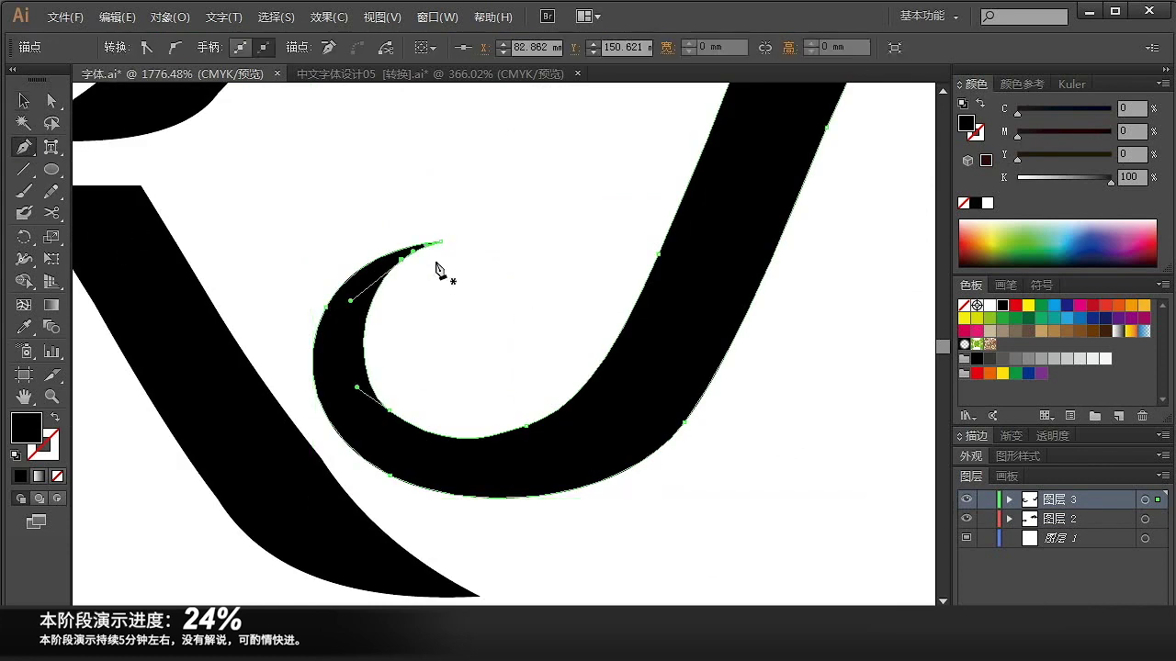
{"action": "mouse_move", "coordinate": [441, 244]}
{"action": "left_mouse_down"}
{"action": "mouse_move", "coordinate": [494, 275]}
{"action": "mouse_move", "coordinate": [428, 248]}
{"action": "left_mouse_up"}
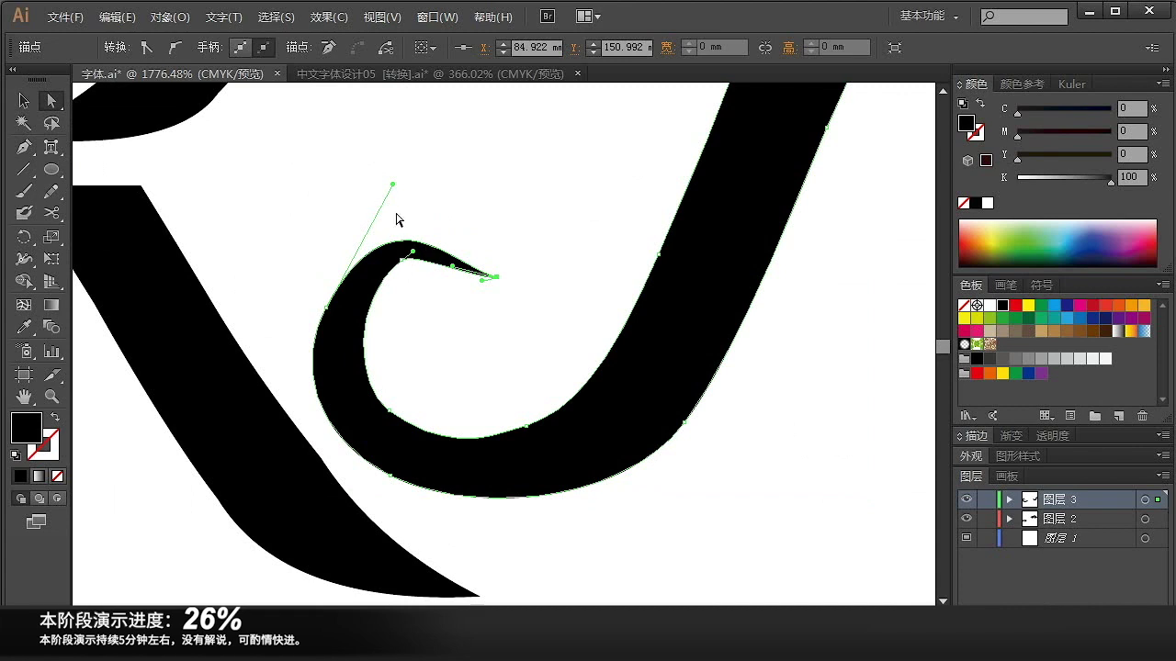
{"action": "left_click", "coordinate": [404, 261]}
{"action": "left_click", "coordinate": [493, 275]}
- Round the extended tip of 洁's hook curl into a smooth arc by adjusting the handles on its inner and outer edges
{"action": "left_click_drag", "start_coordinate": [472, 273], "coordinate": [481, 229]}
{"action": "left_click_drag", "start_coordinate": [412, 251], "coordinate": [430, 240]}
{"action": "left_click_drag", "start_coordinate": [430, 240], "coordinate": [438, 241]}
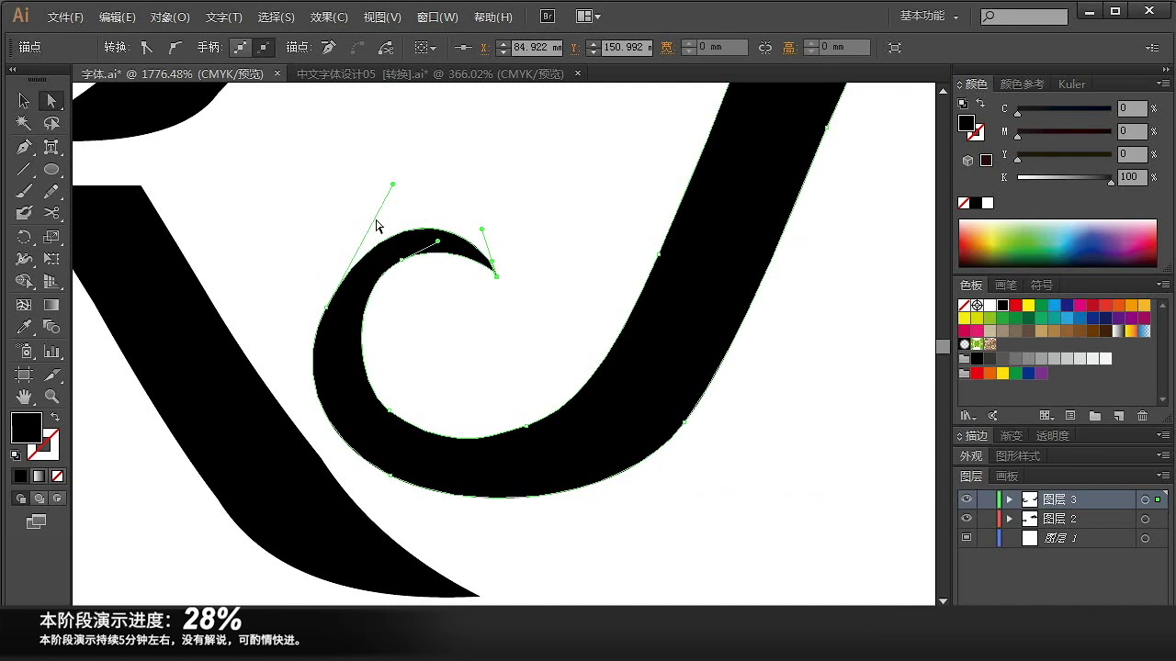
{"action": "left_click_drag", "start_coordinate": [394, 186], "coordinate": [362, 200]}
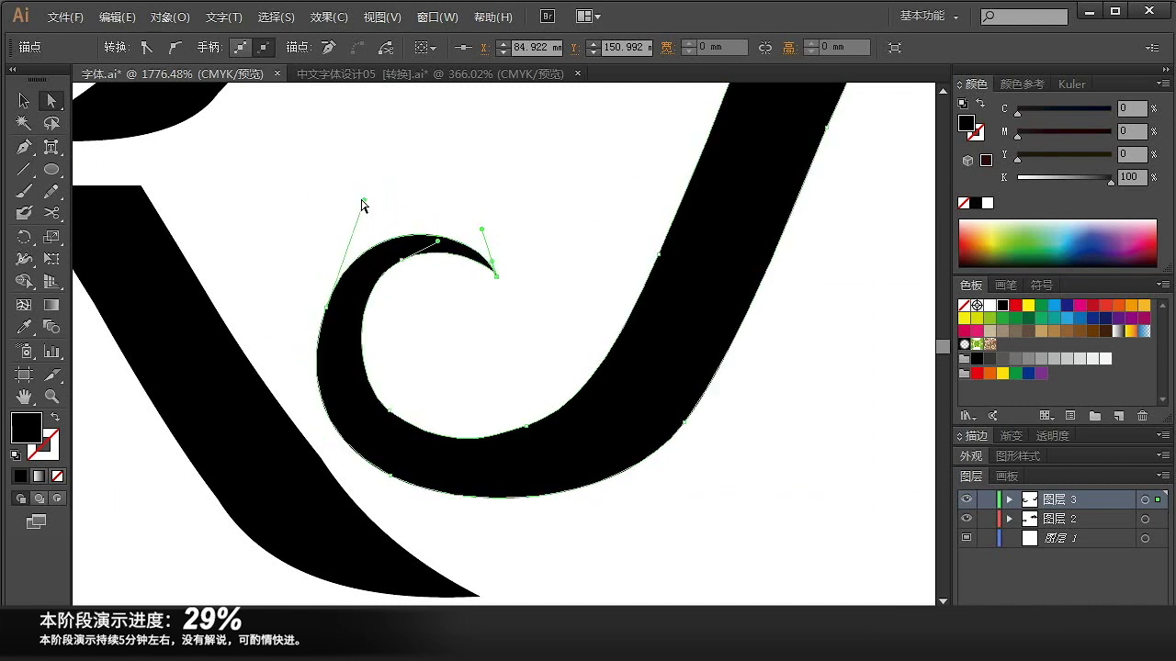
- Smooth the lower inner bend of 洁's hook by adjusting the handles of its lower-left inner anchor
{"action": "left_click", "coordinate": [480, 441]}
{"action": "left_click_drag", "start_coordinate": [436, 445], "coordinate": [422, 436]}
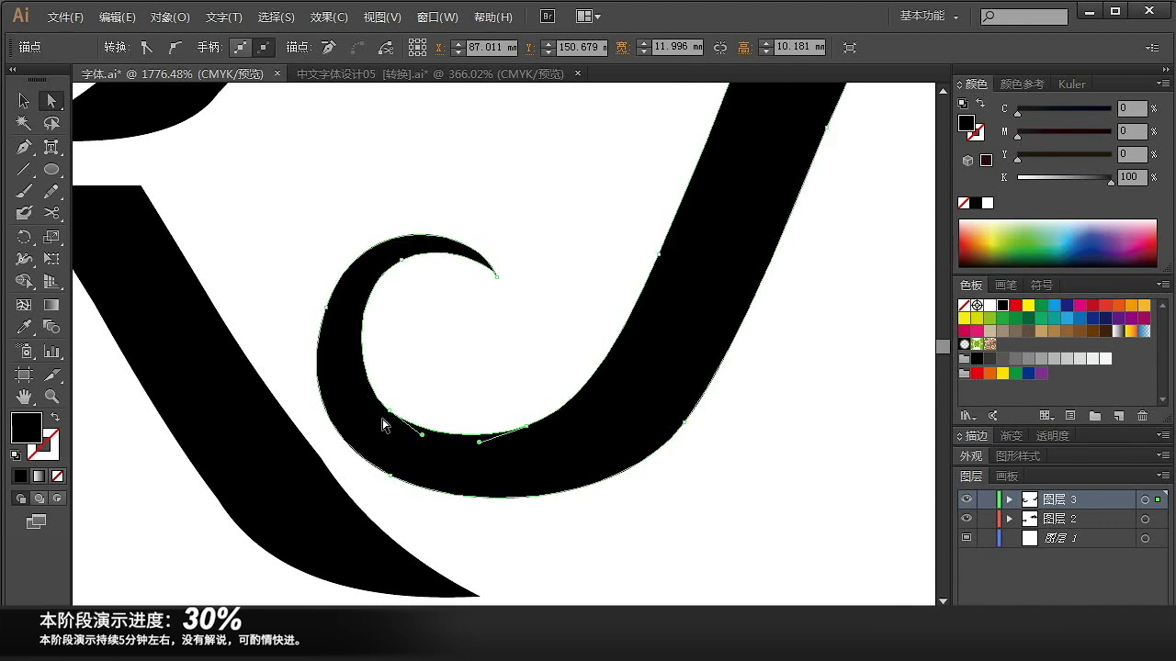
{"action": "left_click", "coordinate": [389, 411]}
{"action": "scroll", "coordinate": [350, 391], "scroll_direction": "up", "scroll_amount": 1}
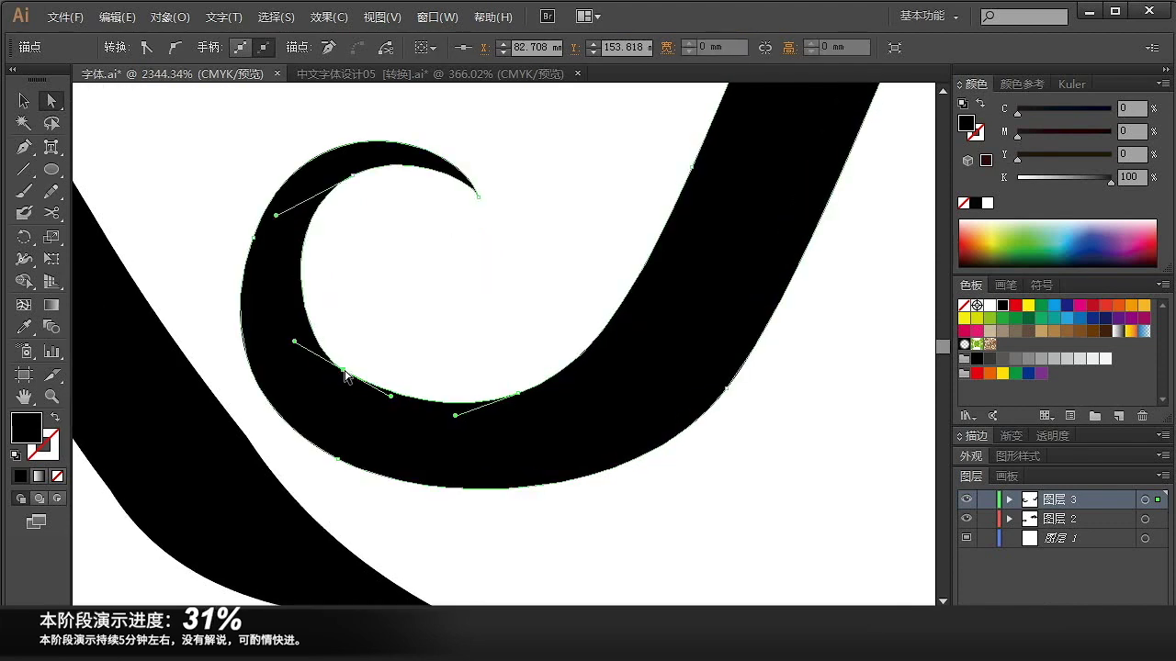
{"action": "left_click_drag", "start_coordinate": [391, 396], "coordinate": [389, 404]}
- Thicken the left side of 洁's hook curl by moving its outer left anchor further outward
{"action": "left_click", "coordinate": [239, 325]}
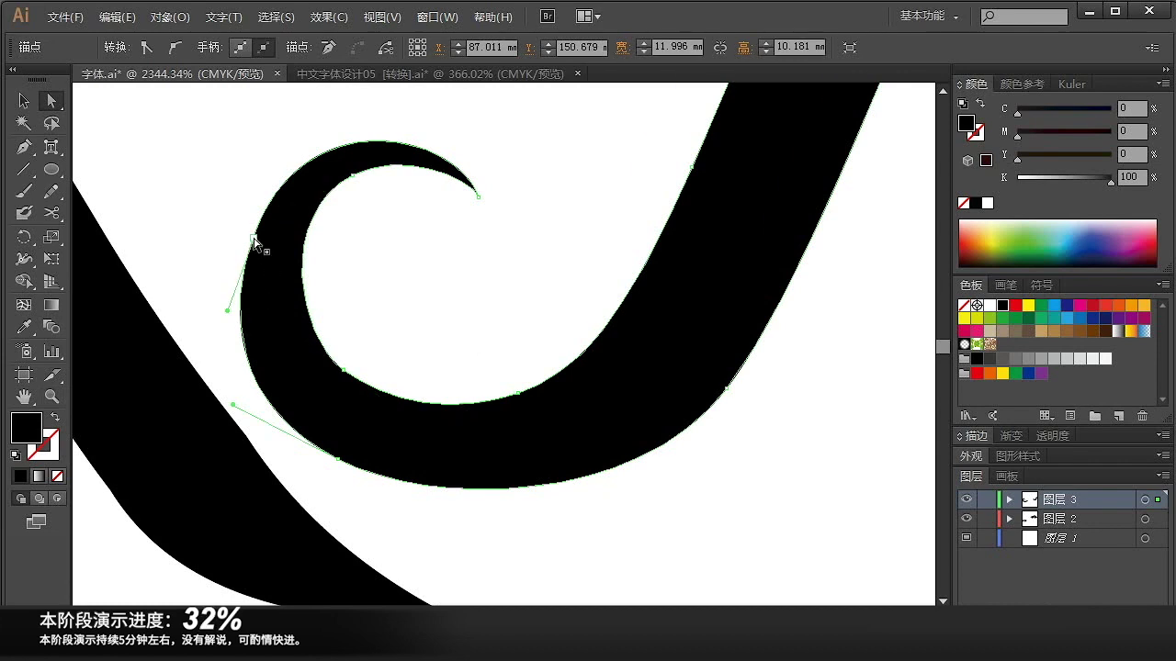
{"action": "left_click_drag", "start_coordinate": [253, 238], "coordinate": [245, 237]}
{"action": "left_click_drag", "start_coordinate": [296, 94], "coordinate": [295, 105]}
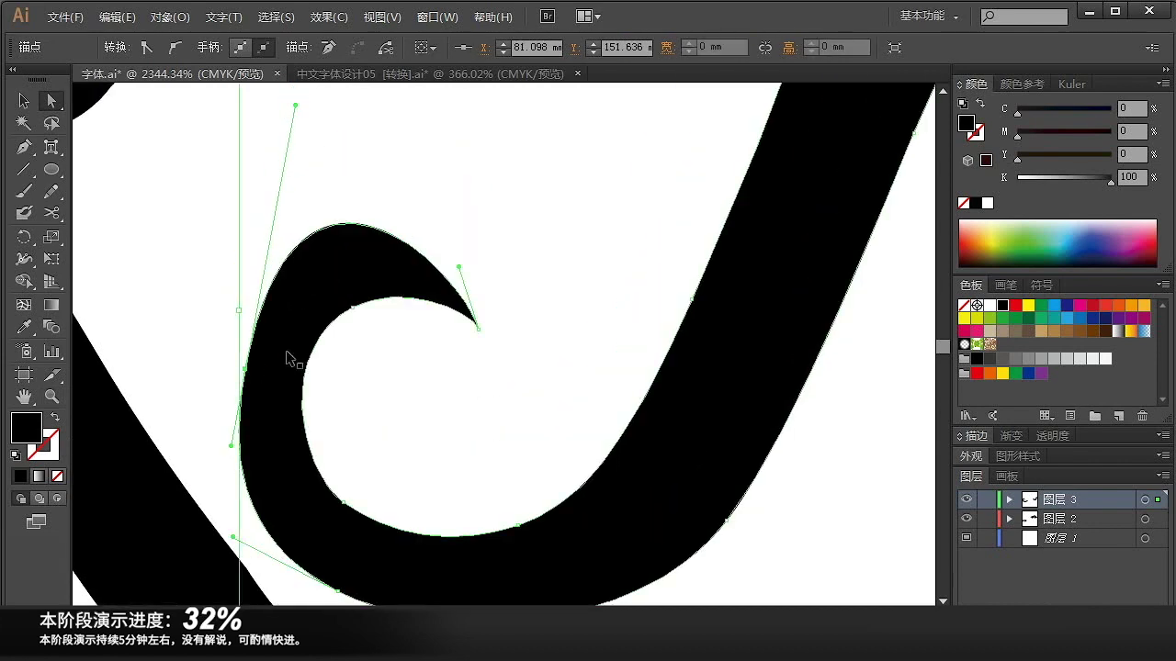
{"action": "key", "text": "ctrl+z"}
{"action": "left_click_drag", "start_coordinate": [246, 370], "coordinate": [237, 372]}
{"action": "left_click", "coordinate": [461, 401]}
- Thicken the bottom of 洁's hook by lowering its outer bottom anchor, then fine-tune the inner anchor and lower-right handle
{"action": "key", "text": "z"}
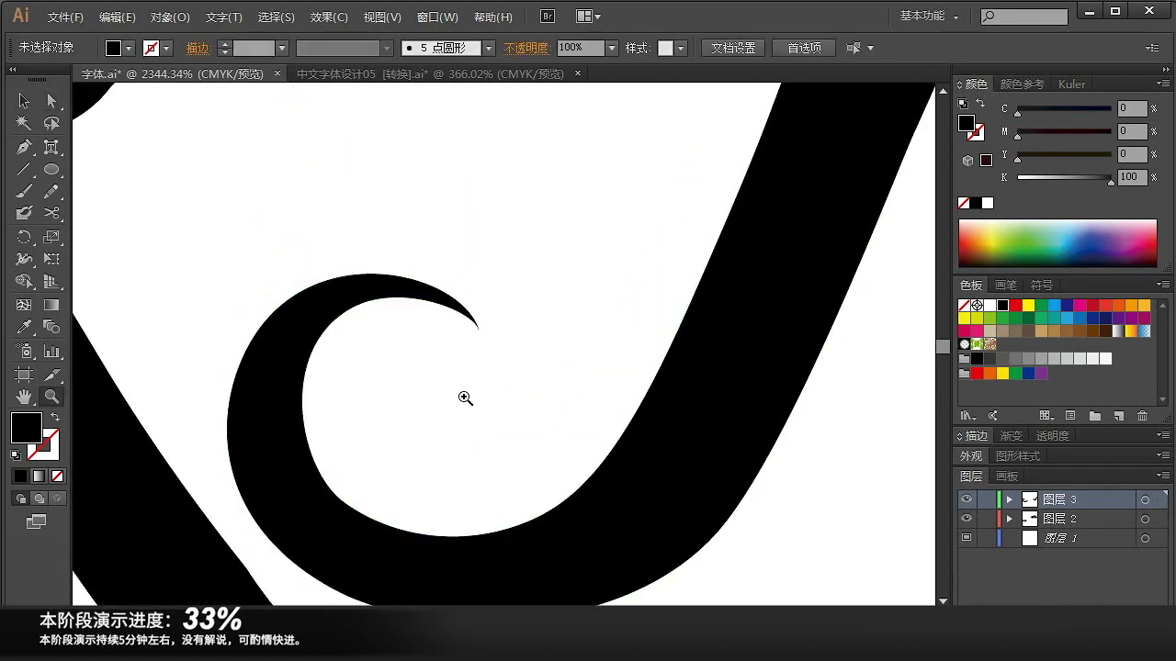
{"action": "left_click_drag", "start_coordinate": [439, 425], "coordinate": [483, 321]}
{"action": "key", "text": "a"}
{"action": "left_click", "coordinate": [415, 507]}
{"action": "left_click", "coordinate": [382, 488]}
{"action": "left_click_drag", "start_coordinate": [383, 490], "coordinate": [383, 509]}
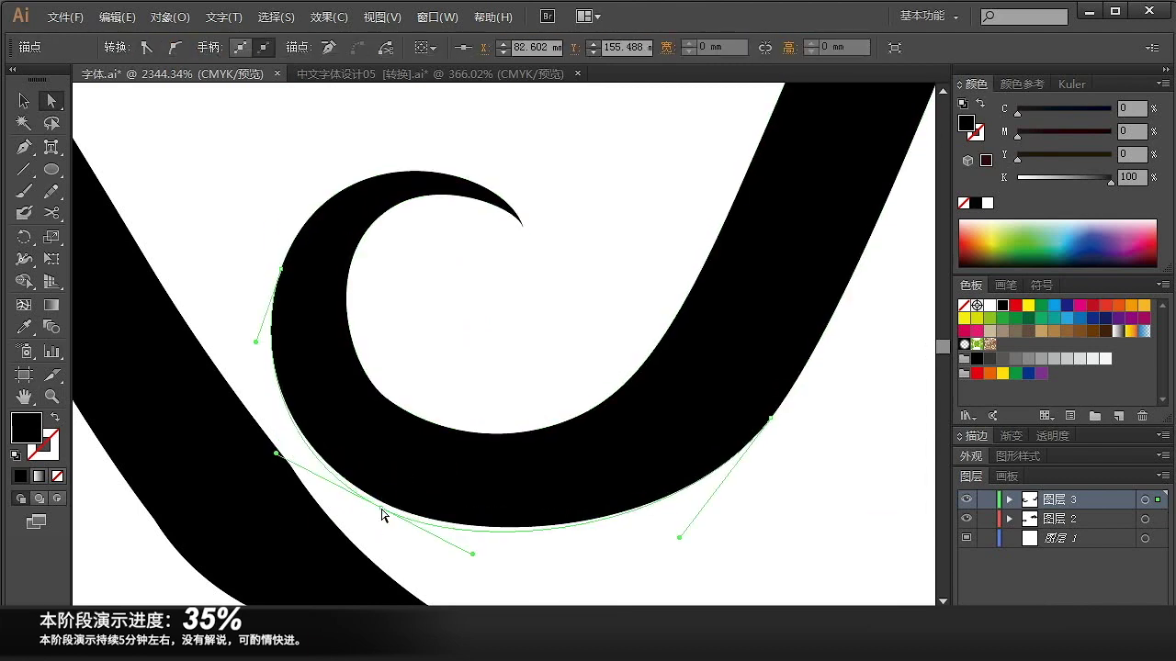
{"action": "left_click_drag", "start_coordinate": [563, 424], "coordinate": [553, 423]}
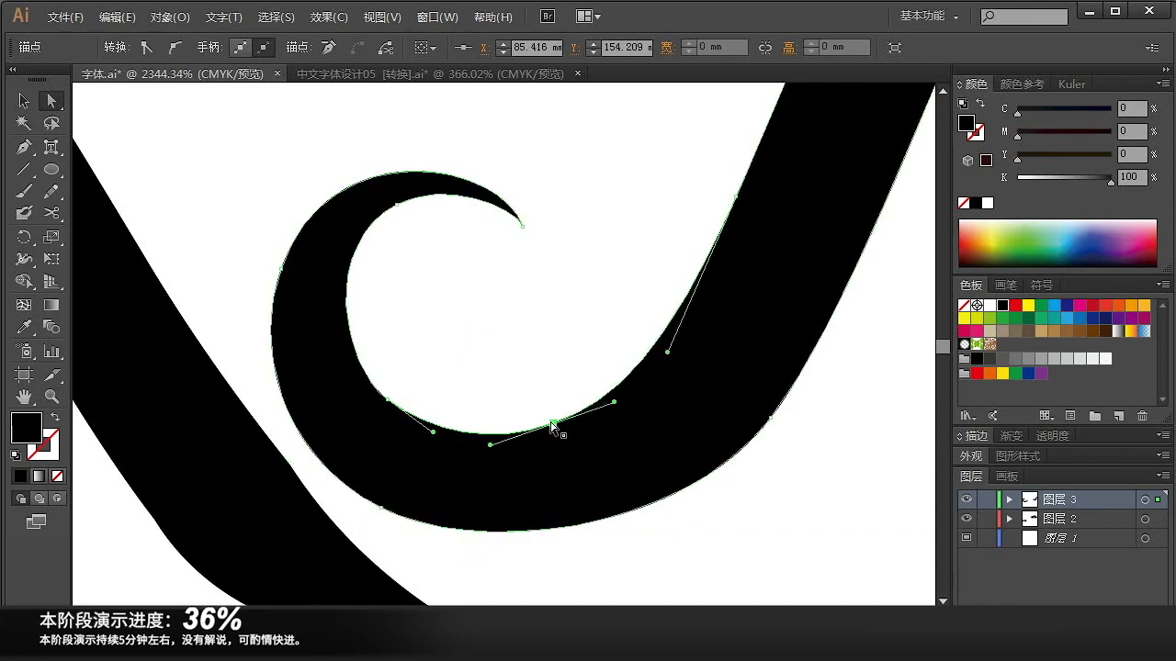
{"action": "left_click", "coordinate": [677, 491]}
{"action": "left_click_drag", "start_coordinate": [678, 545], "coordinate": [677, 550]}
{"action": "left_click", "coordinate": [389, 401]}
- Make a vertically flipped copy of 洁's hook stroke and place it above the character's first dot
{"action": "left_click", "coordinate": [478, 336]}
{"action": "key", "text": "z"}
{"action": "left_click", "coordinate": [478, 336], "text": "alt"}
{"action": "key", "text": "v"}
{"action": "left_click", "coordinate": [529, 517]}
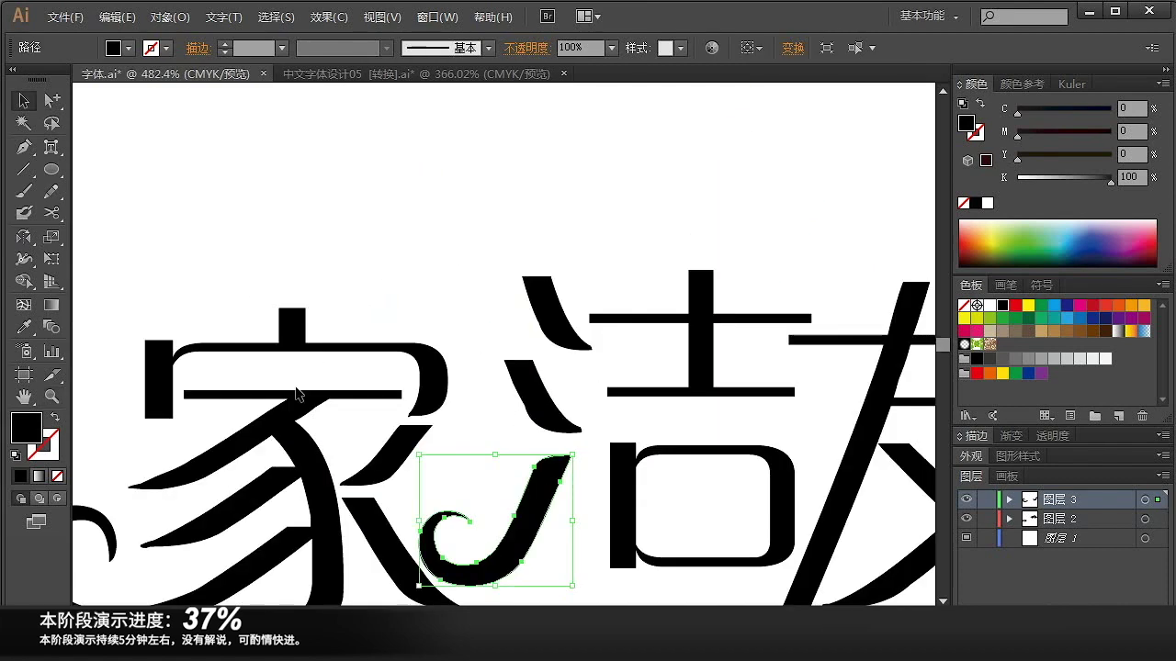
{"action": "key", "text": "o"}
{"action": "key", "text": "Return"}
{"action": "left_click", "coordinate": [498, 437]}
{"action": "key", "text": "v"}
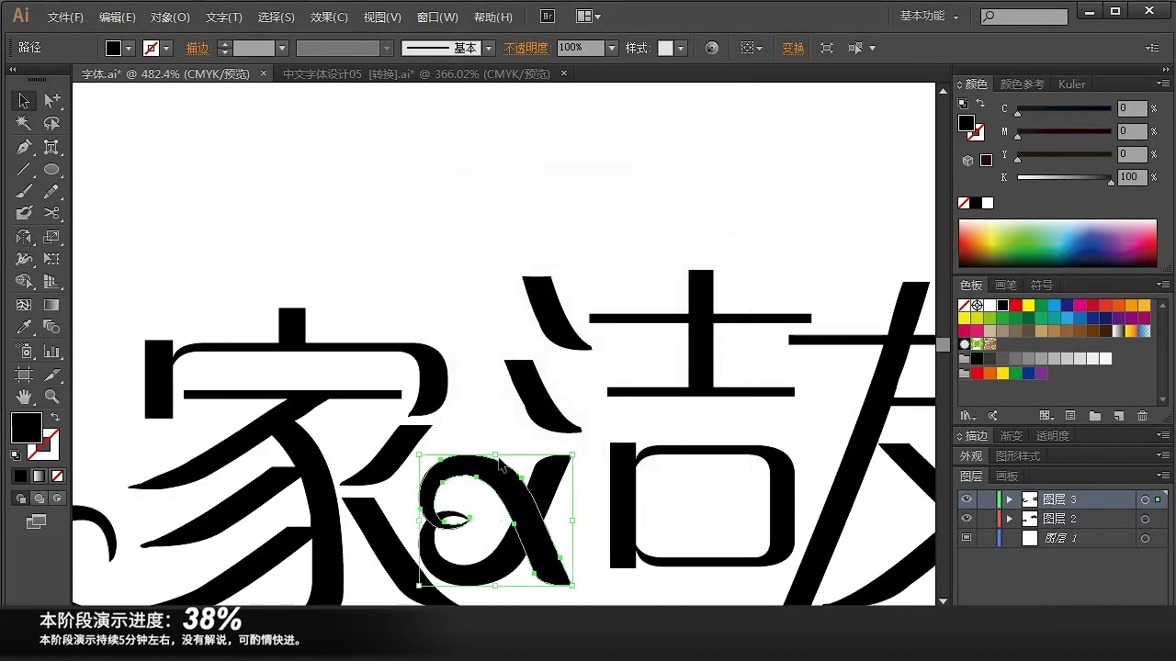
{"action": "mouse_move", "coordinate": [496, 484]}
{"action": "left_mouse_down"}
{"action": "mouse_move", "coordinate": [512, 258]}
{"action": "mouse_move", "coordinate": [517, 273]}
{"action": "left_mouse_up"}
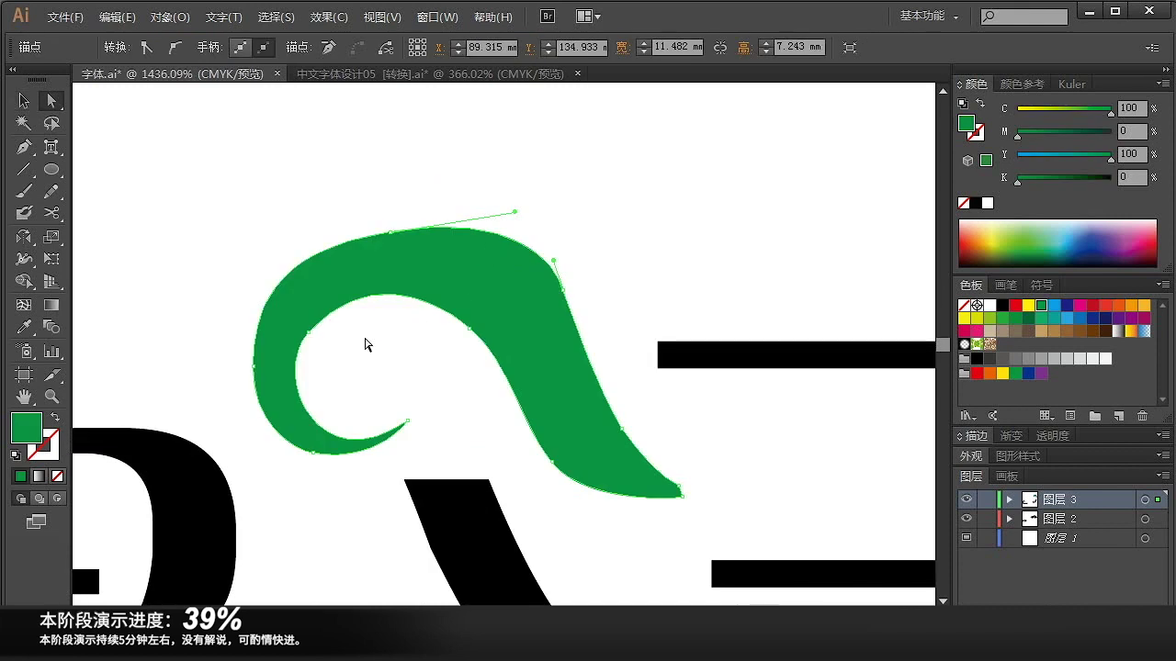
- Smooth the inner curve and the left outer edge of the green curled dot by adjusting their anchors and handles
{"action": "left_click_drag", "start_coordinate": [337, 349], "coordinate": [294, 318]}
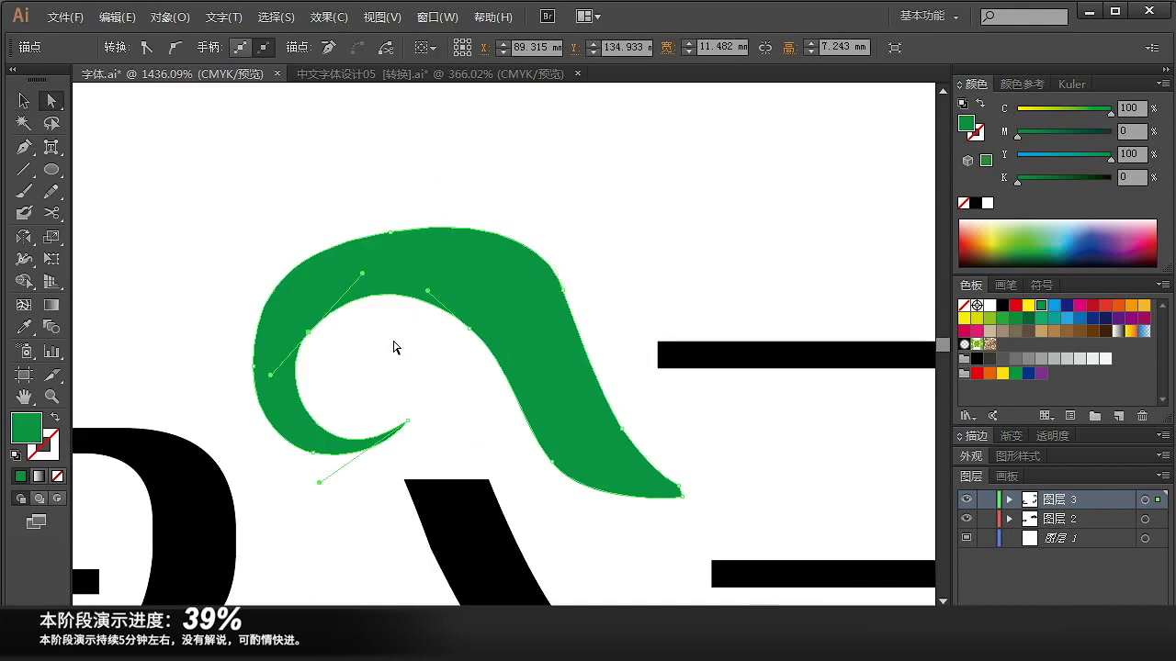
{"action": "left_click_drag", "start_coordinate": [452, 345], "coordinate": [484, 315]}
{"action": "left_click_drag", "start_coordinate": [362, 272], "coordinate": [359, 278]}
{"action": "left_click_drag", "start_coordinate": [377, 217], "coordinate": [404, 250]}
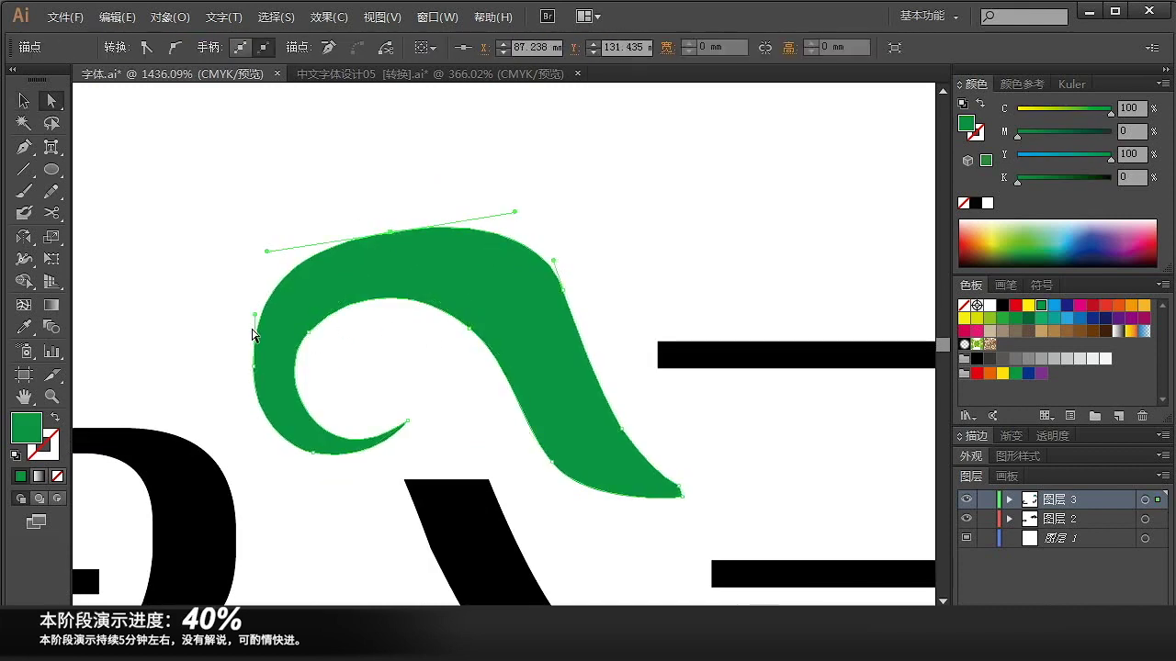
{"action": "left_click_drag", "start_coordinate": [256, 369], "coordinate": [250, 360]}
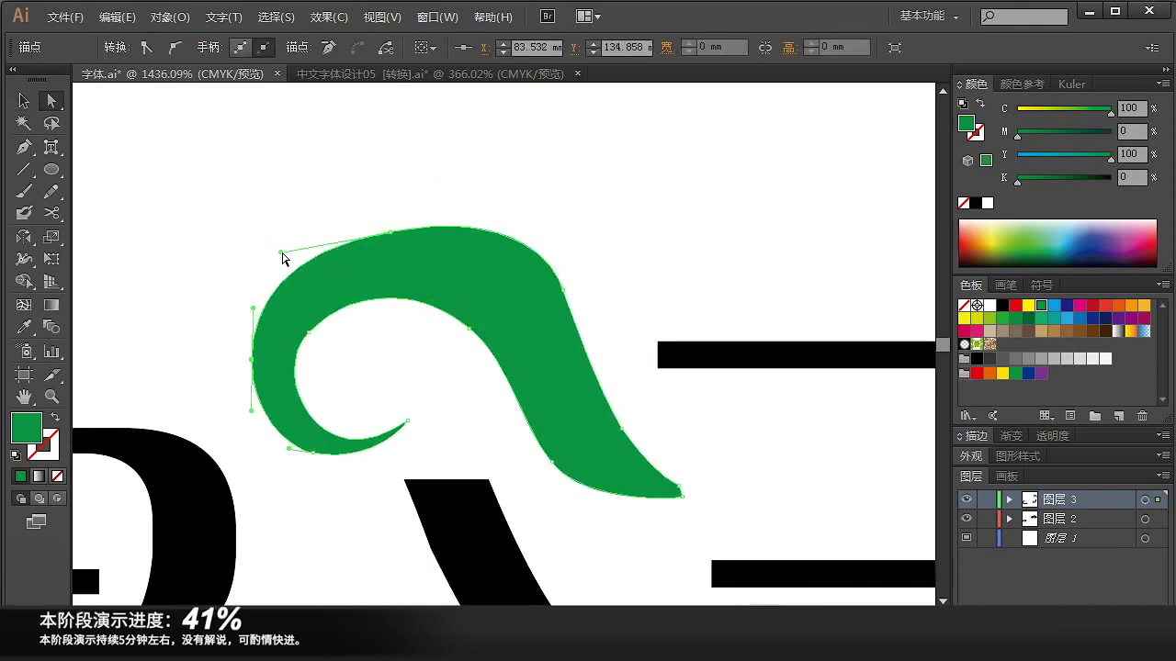
- Widen the inner arch of the green curled dot by shifting its right inner anchor to the right and raising its handle
{"action": "left_click", "coordinate": [563, 290]}
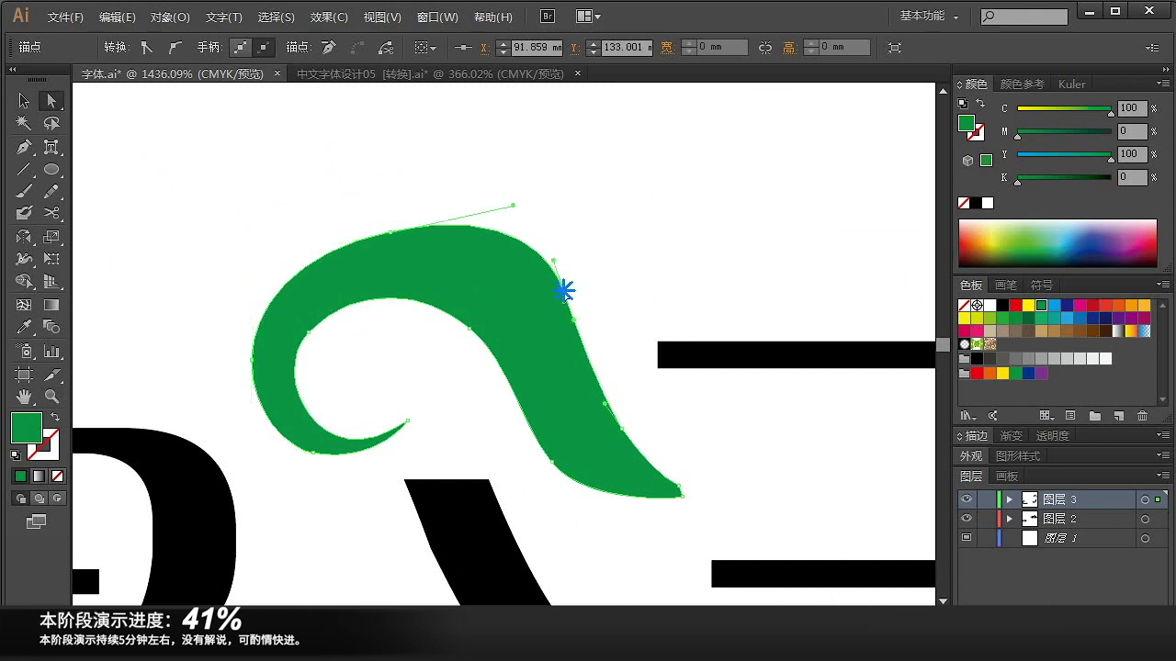
{"action": "left_click_drag", "start_coordinate": [563, 291], "coordinate": [556, 304]}
{"action": "key", "text": "ctrl+z"}
{"action": "left_click", "coordinate": [469, 329]}
{"action": "left_click_drag", "start_coordinate": [470, 329], "coordinate": [478, 327]}
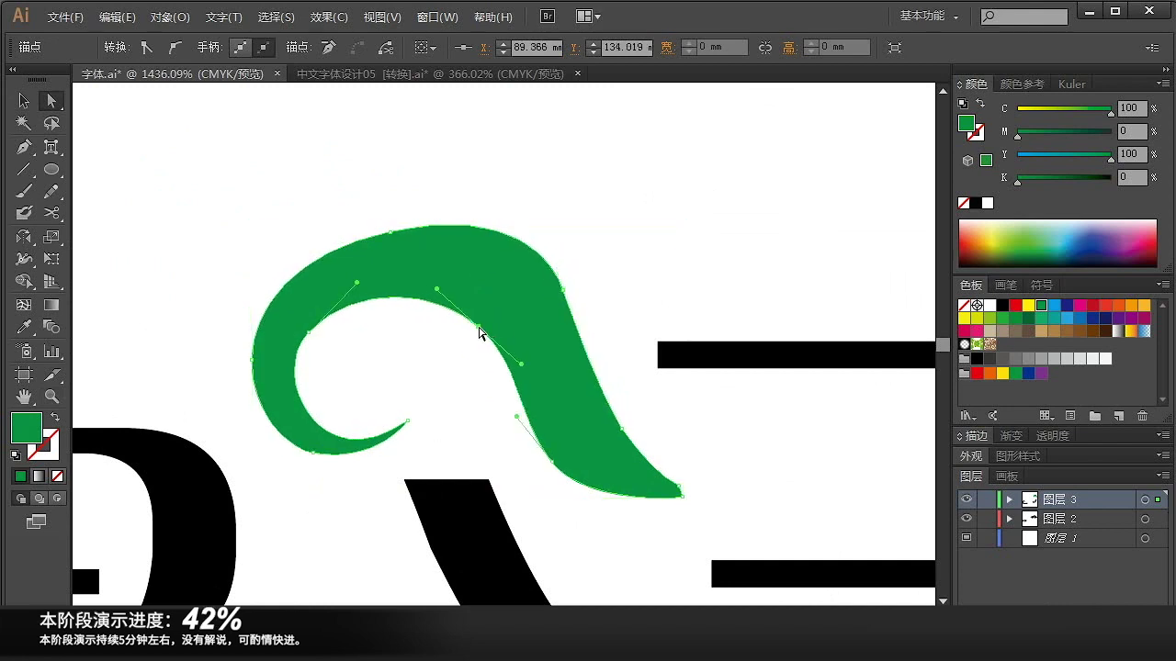
{"action": "mouse_move", "coordinate": [435, 288]}
{"action": "left_mouse_down"}
{"action": "mouse_move", "coordinate": [430, 276]}
{"action": "mouse_move", "coordinate": [439, 284]}
{"action": "left_mouse_up"}
{"action": "key", "text": "ctrl+z"}
{"action": "key", "text": "ctrl+z"}
{"action": "left_click", "coordinate": [478, 326]}
- Soften the outer right shoulder of 洁's curled dot by moving its anchor down along the stroke and adjusting the top handle
{"action": "left_click", "coordinate": [563, 290]}
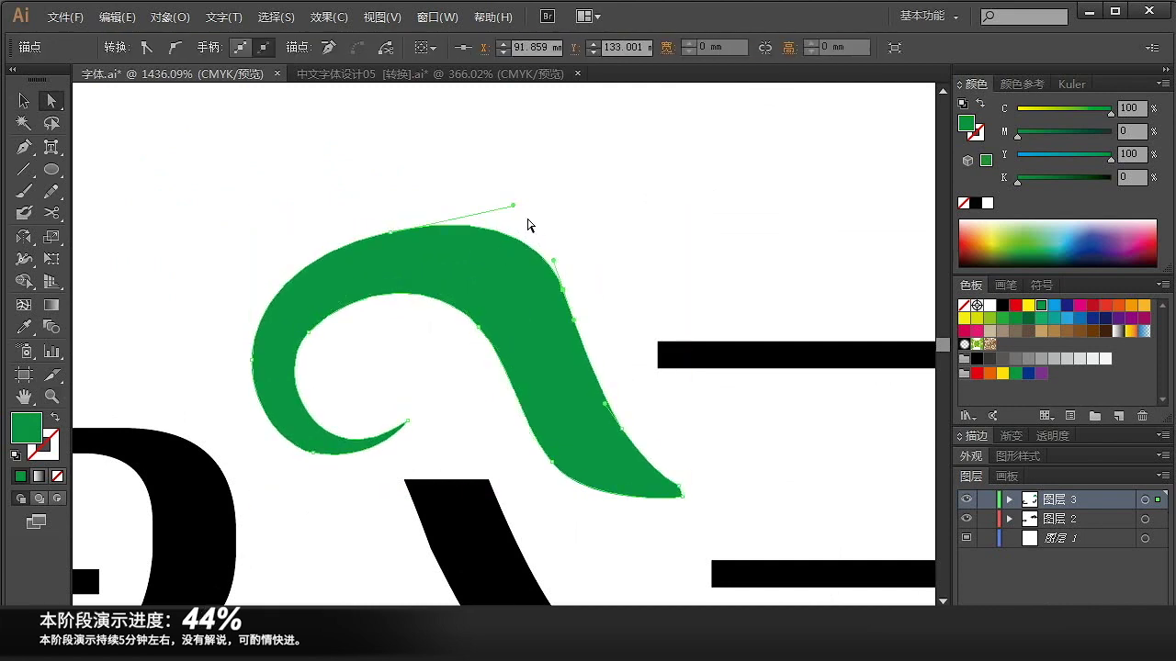
{"action": "left_click_drag", "start_coordinate": [524, 221], "coordinate": [490, 210]}
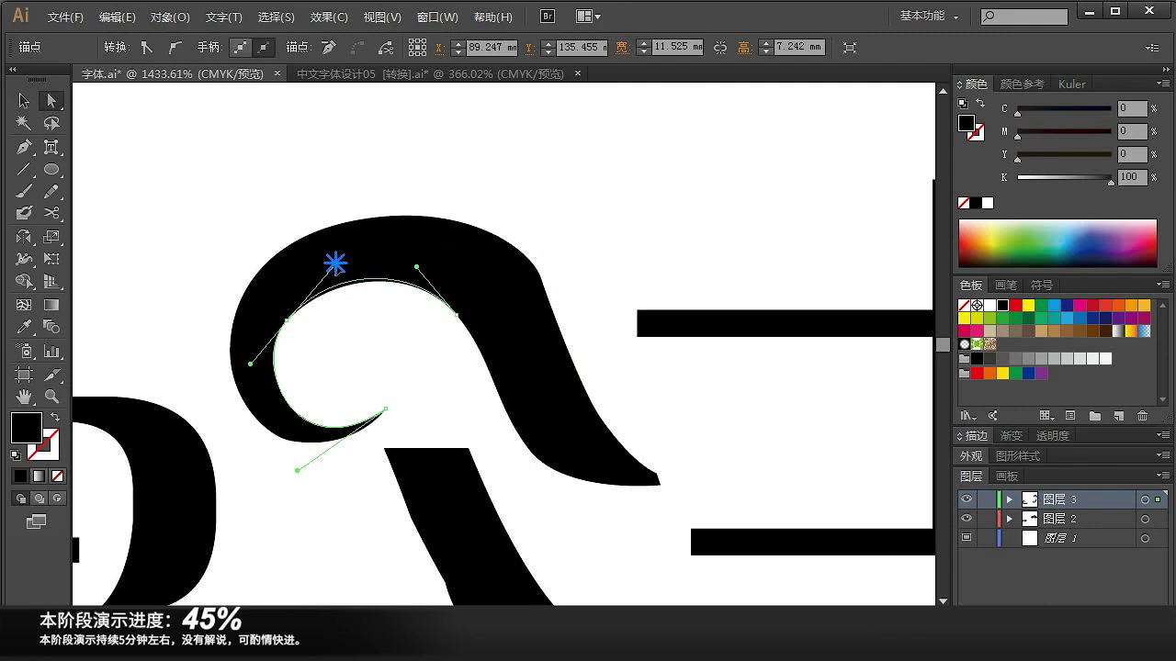
{"action": "left_click", "coordinate": [360, 344]}
{"action": "left_click", "coordinate": [559, 290]}
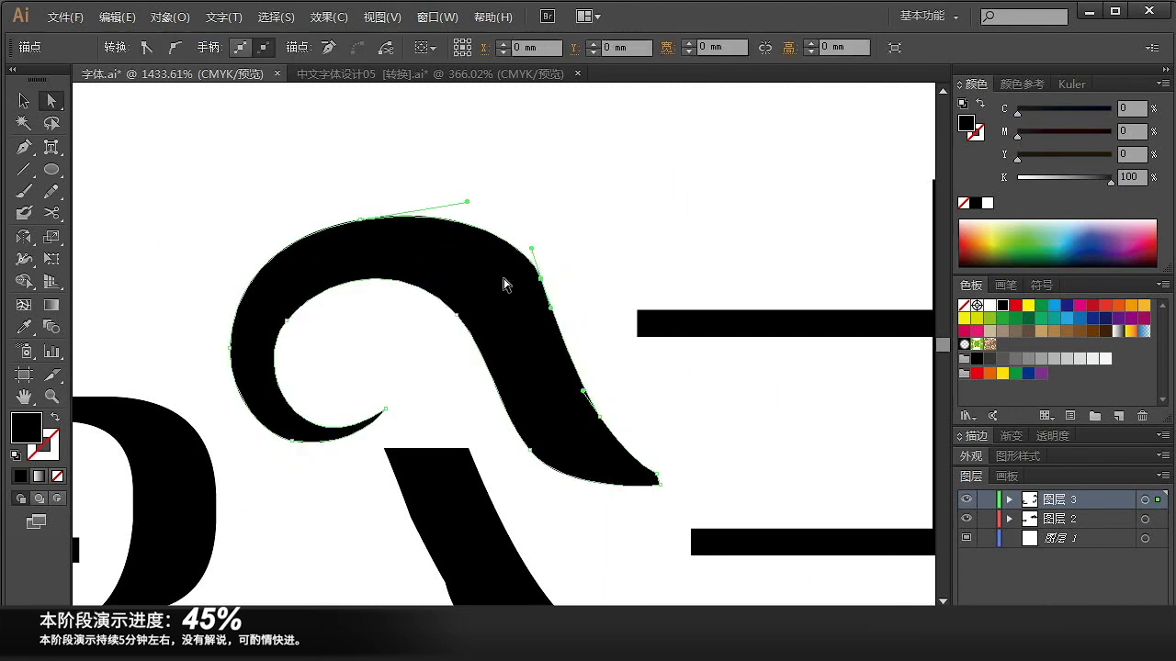
{"action": "left_click_drag", "start_coordinate": [538, 276], "coordinate": [553, 322]}
{"action": "left_click_drag", "start_coordinate": [469, 202], "coordinate": [487, 198]}
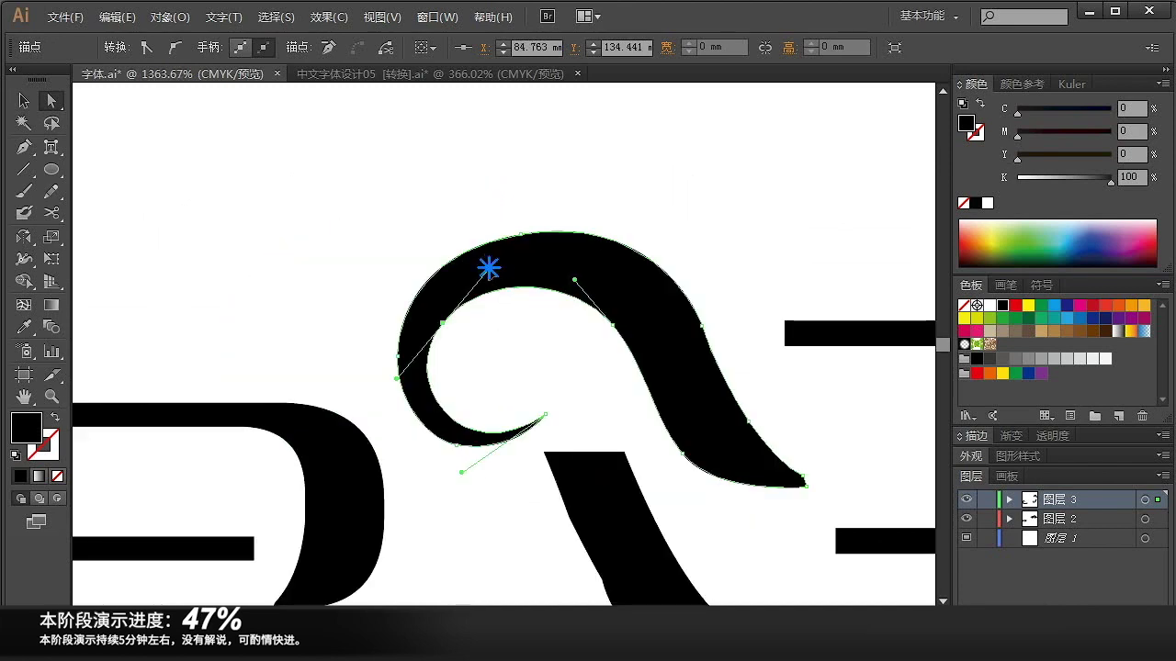
- Thin the arch of 洁's curled dot by raising the left inner handle and the right inner anchor
{"action": "left_click_drag", "start_coordinate": [490, 268], "coordinate": [494, 261]}
{"action": "left_click_drag", "start_coordinate": [613, 326], "coordinate": [615, 320]}
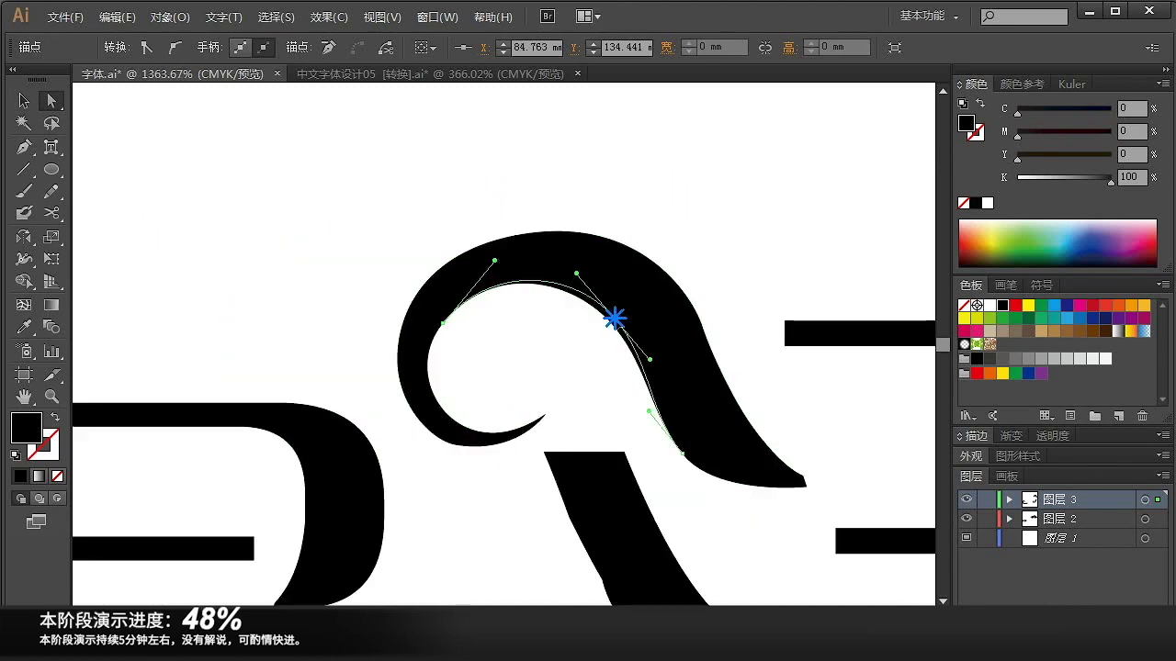
{"action": "left_click", "coordinate": [457, 280]}
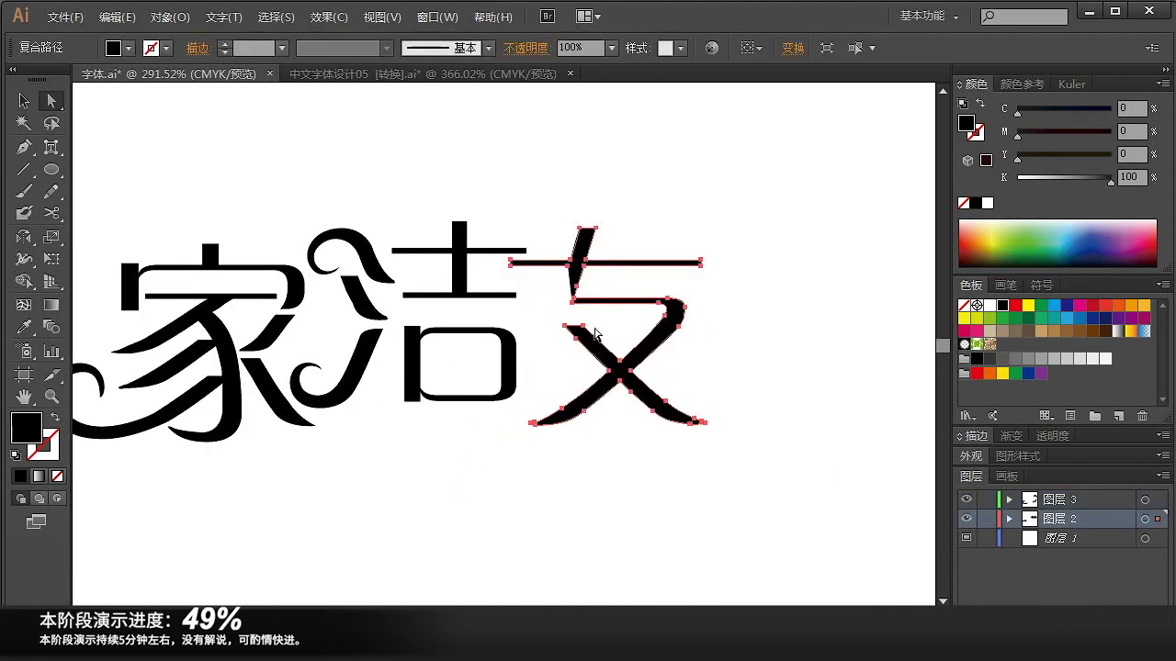
- Remove the rest of 友's left-falling stroke and try a tall narrow rectangle in its place
{"action": "left_click", "coordinate": [599, 292]}
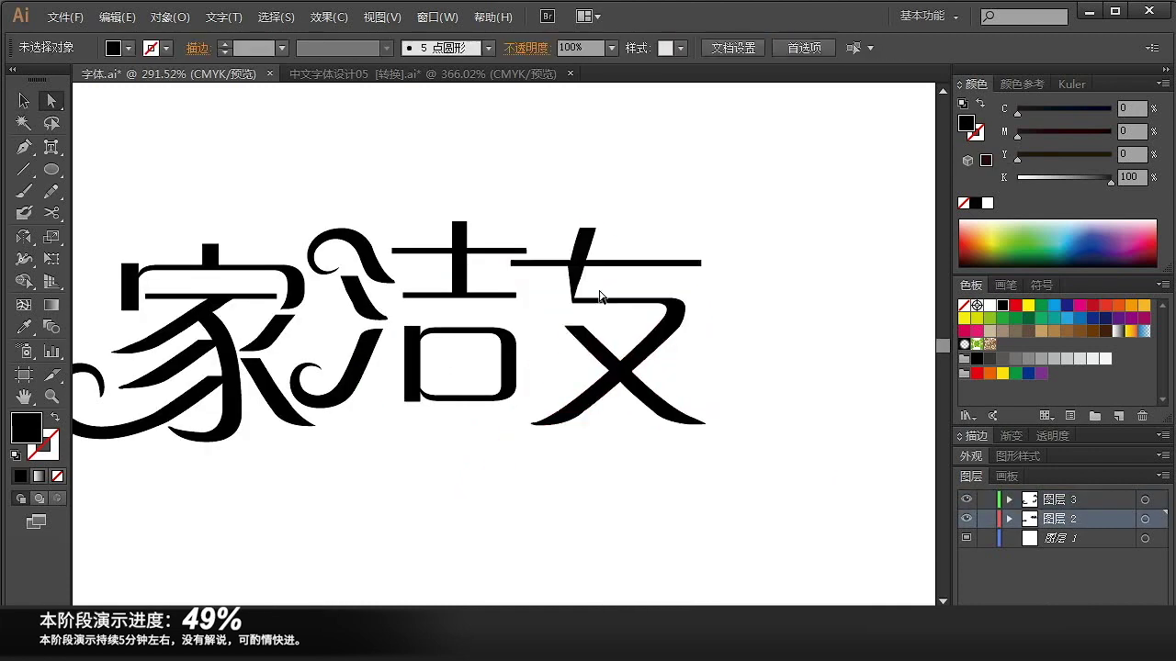
{"action": "key", "text": "m"}
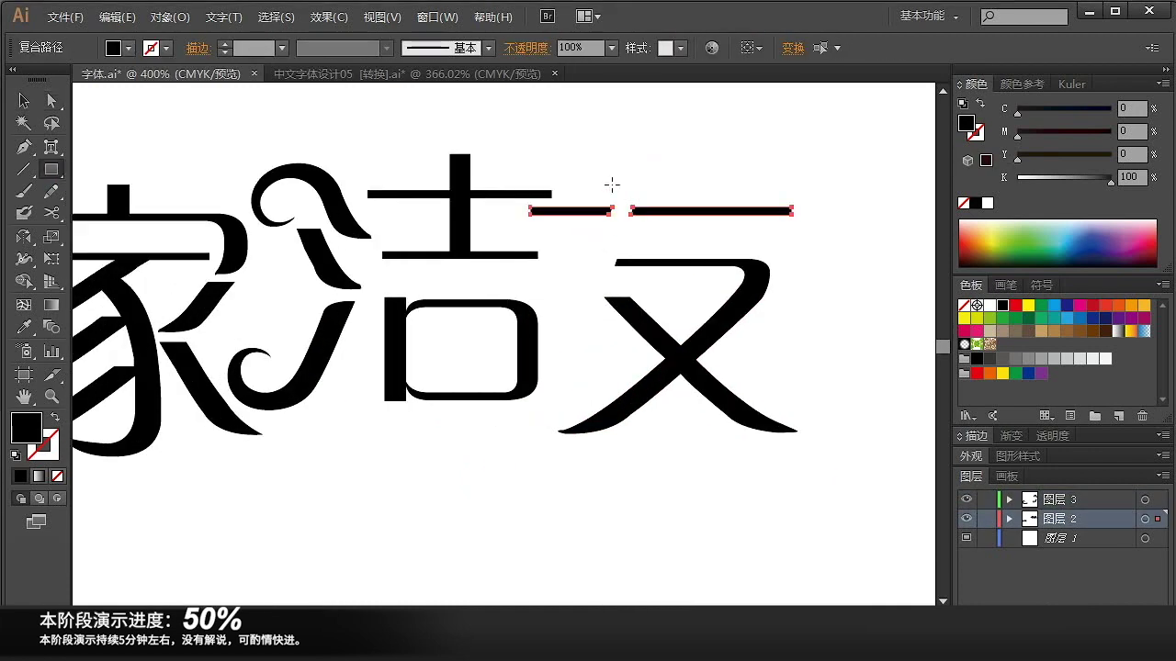
{"action": "left_click_drag", "start_coordinate": [610, 174], "coordinate": [630, 477]}
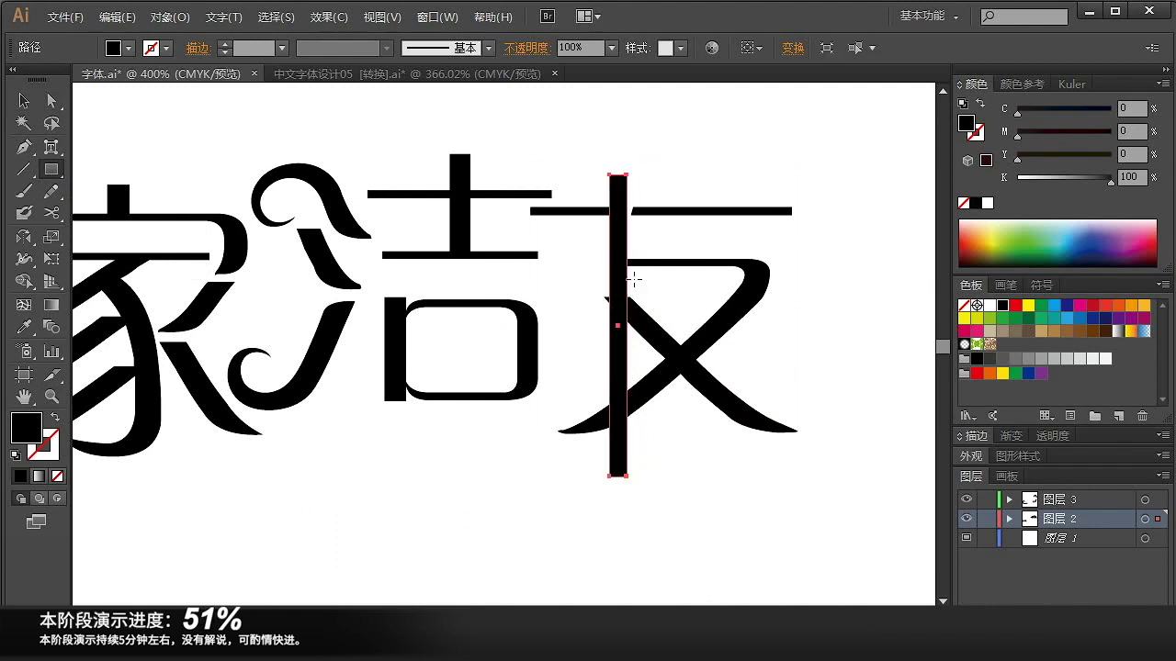
{"action": "key", "text": "ctrl+z"}
- Place a narrow vertical stroke across the left part of 友 and lengthen its lower end well below the character
{"action": "left_click_drag", "start_coordinate": [370, 150], "coordinate": [650, 341]}
{"action": "mouse_move", "coordinate": [355, 127]}
{"action": "left_mouse_down"}
{"action": "mouse_move", "coordinate": [405, 317]}
{"action": "mouse_move", "coordinate": [696, 359]}
{"action": "left_mouse_up"}
{"action": "key", "text": "v"}
{"action": "scroll", "coordinate": [680, 367], "scroll_direction": "down", "scroll_amount": 3}
{"action": "left_click", "coordinate": [519, 184]}
{"action": "left_click_drag", "start_coordinate": [393, 206], "coordinate": [393, 200]}
{"action": "left_click_drag", "start_coordinate": [378, 320], "coordinate": [554, 331]}
{"action": "left_click", "coordinate": [554, 331]}
{"action": "key", "text": "a"}
{"action": "left_click_drag", "start_coordinate": [567, 267], "coordinate": [567, 521]}
{"action": "left_click", "coordinate": [645, 486]}
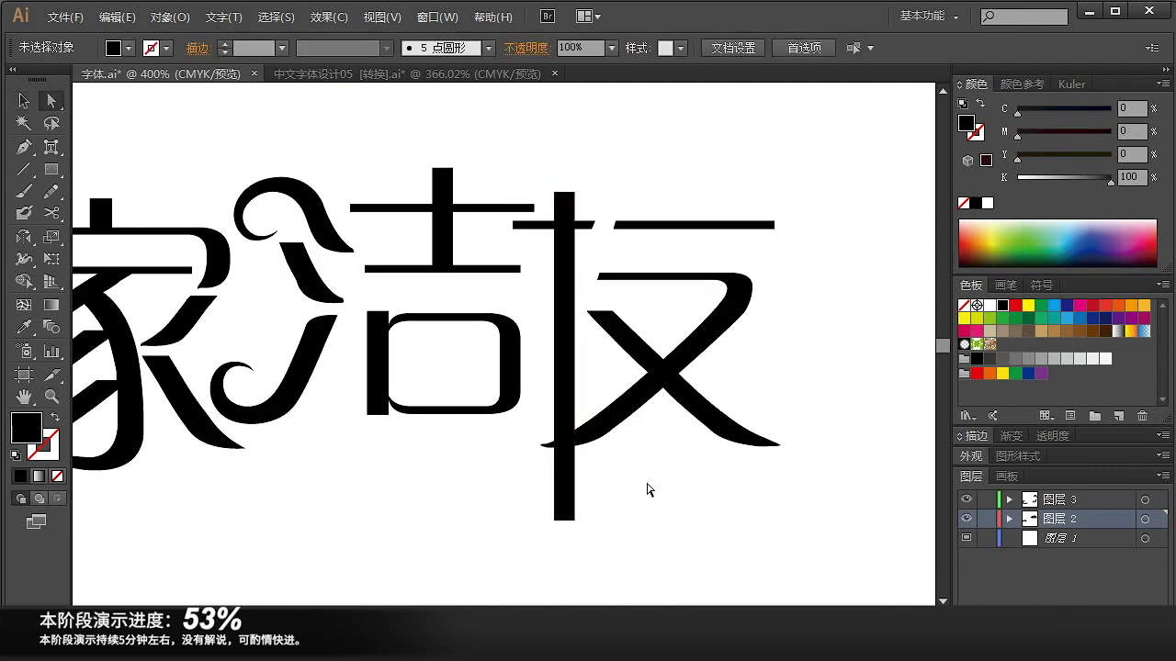
{"action": "left_click_drag", "start_coordinate": [636, 482], "coordinate": [695, 472]}
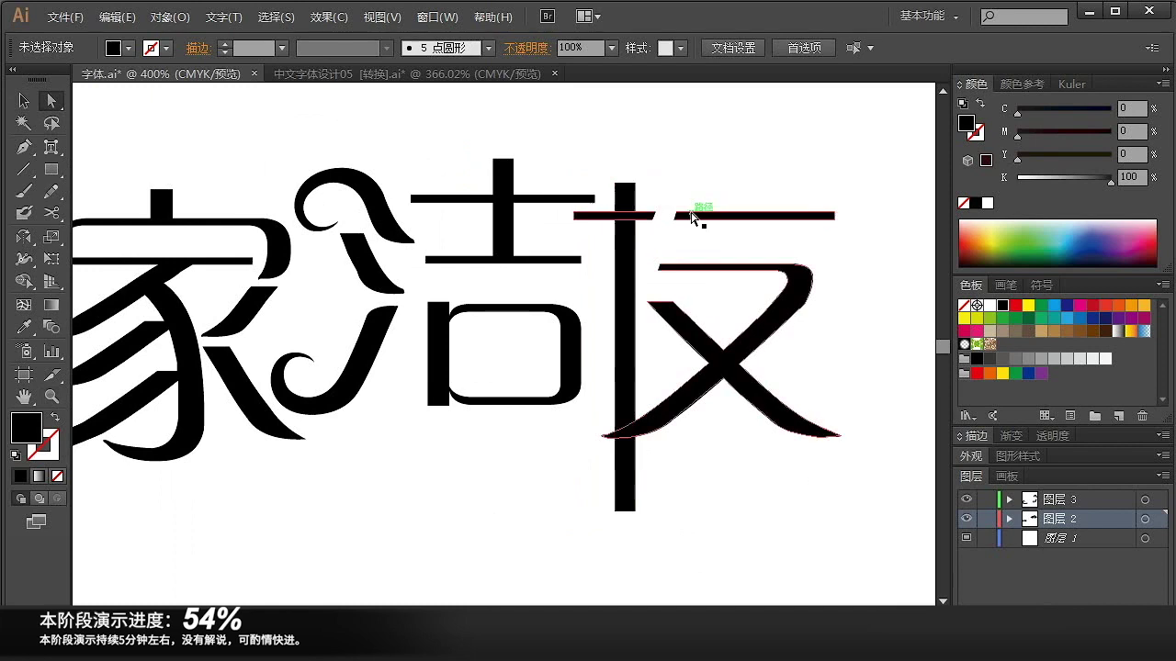
- Close the gap in 友's horizontal stroke and shorten the tip of its left-falling stroke so it clears the vertical stroke
{"action": "key", "text": "a"}
{"action": "left_click_drag", "start_coordinate": [677, 217], "coordinate": [648, 217]}
{"action": "left_click_drag", "start_coordinate": [607, 436], "coordinate": [645, 405]}
{"action": "scroll", "coordinate": [823, 238], "scroll_direction": "down", "scroll_amount": 1}
- Place a mirrored copy of 家's curled tail at the end of 友's right-falling stroke
{"action": "key", "text": "v"}
{"action": "mouse_move", "coordinate": [227, 400]}
{"action": "left_mouse_down"}
{"action": "mouse_move", "coordinate": [604, 506]}
{"action": "mouse_move", "coordinate": [427, 437]}
{"action": "mouse_move", "coordinate": [716, 315]}
{"action": "mouse_move", "coordinate": [706, 310]}
{"action": "left_mouse_up"}
{"action": "double_click", "coordinate": [28, 237]}
{"action": "left_click", "coordinate": [594, 436]}
{"action": "key", "text": "v"}
{"action": "left_click", "coordinate": [714, 365]}
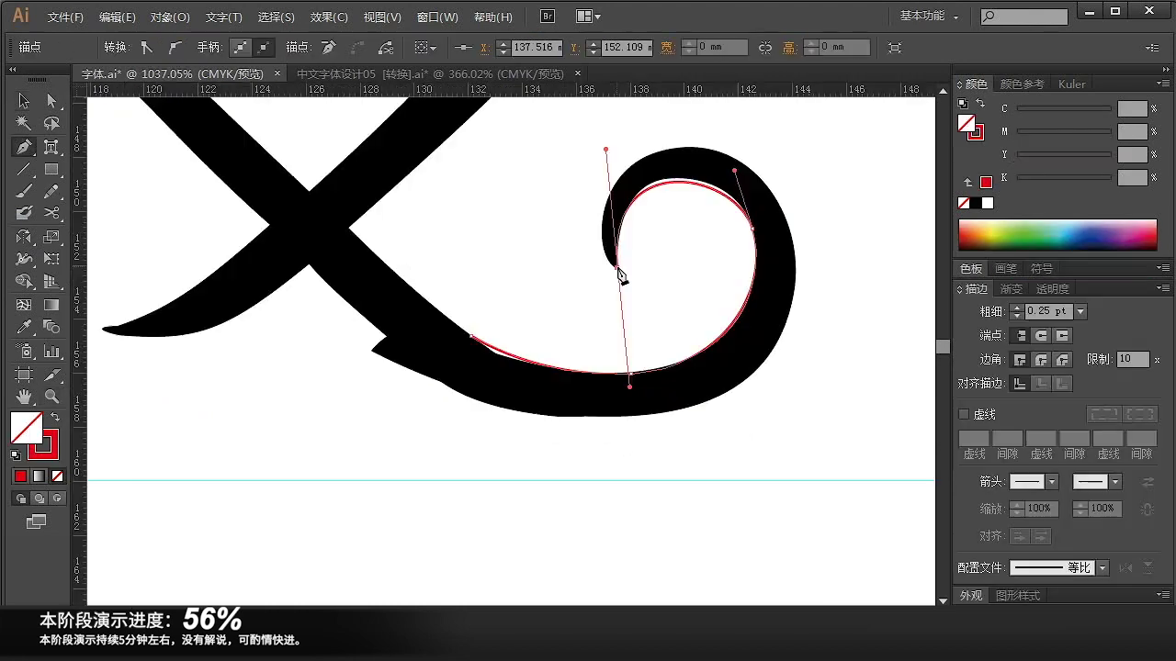
- Redraw the Pen path along the inner edge of 友's mirrored curl down to the curl's tip
{"action": "left_click_drag", "start_coordinate": [562, 178], "coordinate": [753, 344]}
{"action": "key", "text": "ctrl+z"}
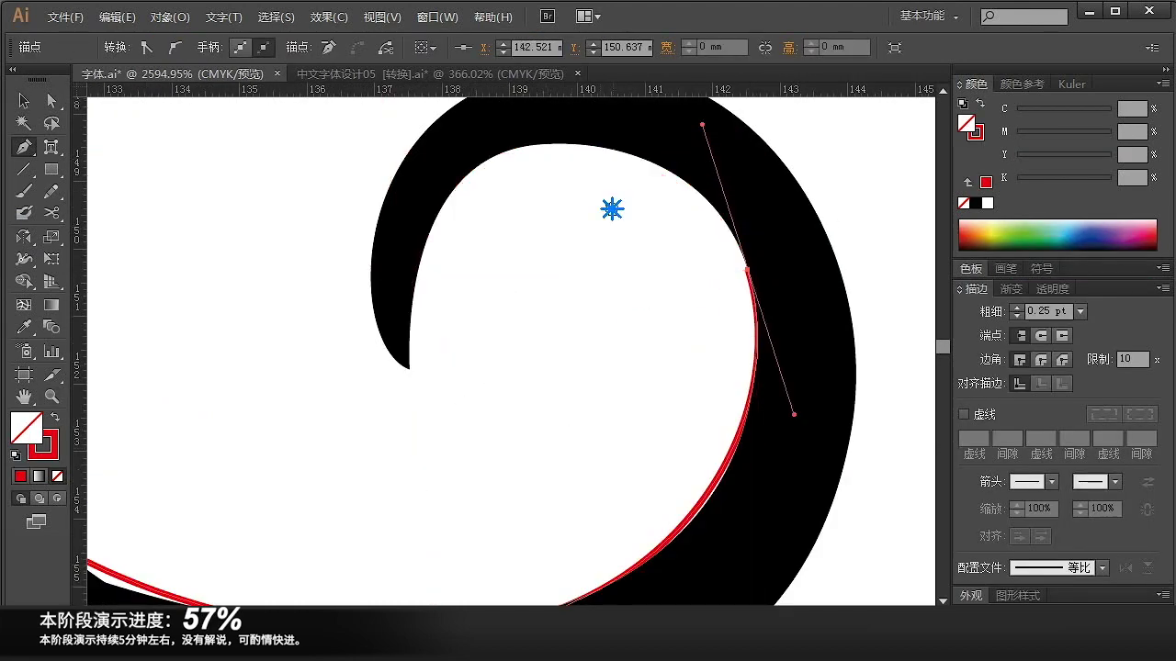
{"action": "scroll", "coordinate": [612, 209], "scroll_direction": "up", "scroll_amount": 1}
{"action": "left_click_drag", "start_coordinate": [461, 195], "coordinate": [400, 241]}
{"action": "left_click_drag", "start_coordinate": [409, 390], "coordinate": [426, 428]}
{"action": "key", "text": "ctrl+z"}
{"action": "left_click", "coordinate": [409, 390]}
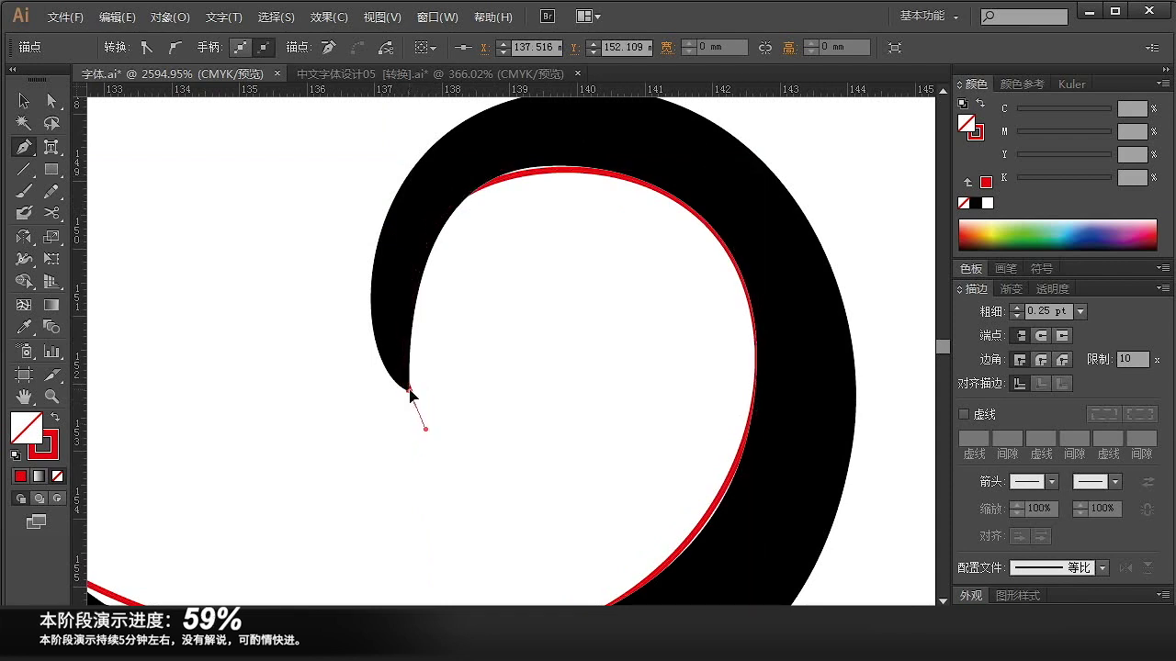
{"action": "left_click", "coordinate": [472, 401], "text": "ctrl"}
{"action": "left_click_drag", "start_coordinate": [314, 271], "coordinate": [457, 355]}
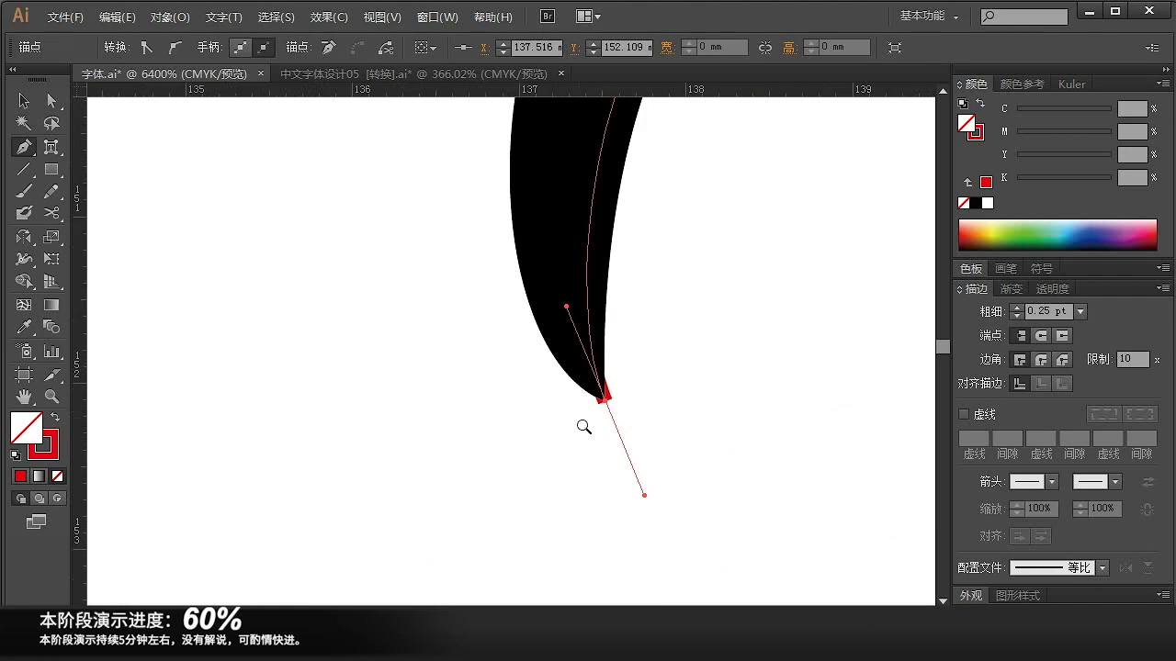
- Remove the outgoing handle at the curl's tip so the traced path can continue from a corner point
{"action": "left_click", "coordinate": [602, 397]}
{"action": "left_click", "coordinate": [726, 377]}
{"action": "key", "text": "ctrl+z"}
{"action": "left_click", "coordinate": [554, 441], "text": "ctrl"}
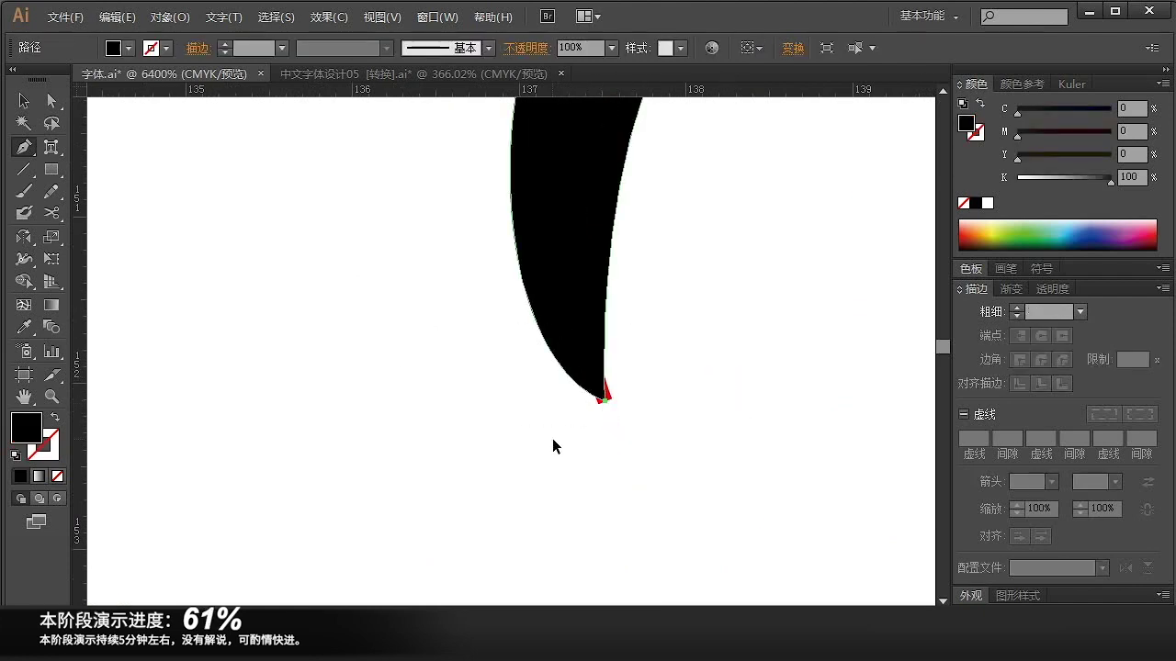
{"action": "left_click", "coordinate": [609, 394], "text": "ctrl"}
{"action": "left_click", "coordinate": [604, 399]}
{"action": "key", "text": "z"}
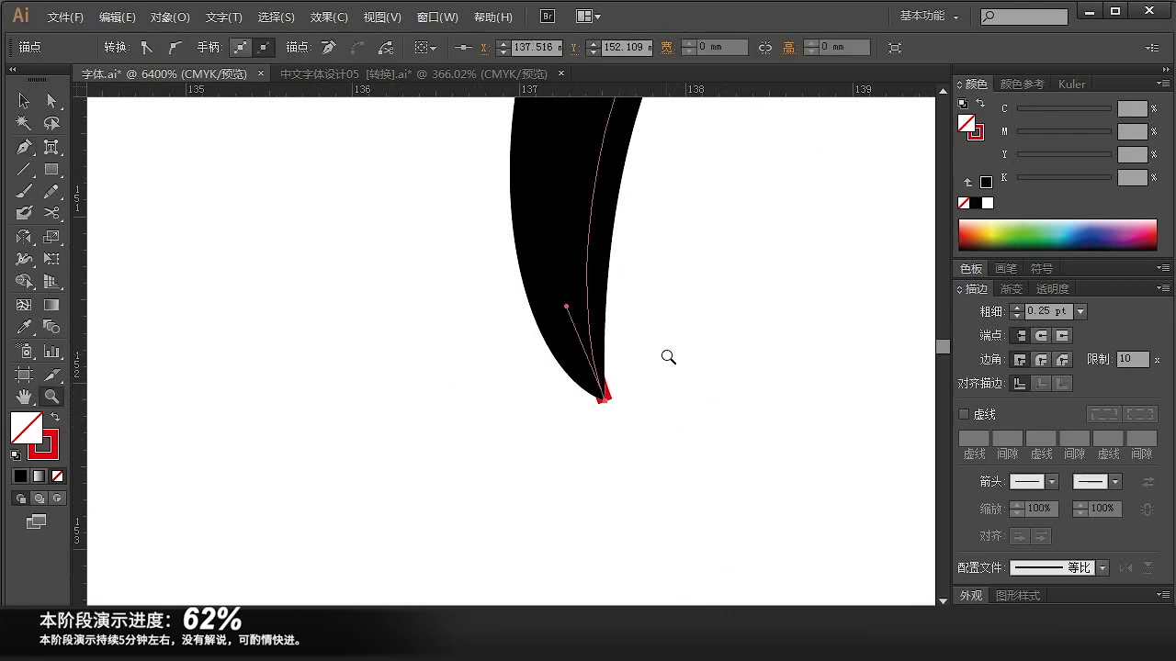
{"action": "left_click", "coordinate": [659, 349], "text": "alt"}
{"action": "left_click", "coordinate": [597, 322], "text": "alt"}
- Trace the upper outer edge of 友's curl with curved Pen anchors from the tip over the top to the outer right shoulder
{"action": "left_click_drag", "start_coordinate": [438, 272], "coordinate": [521, 218]}
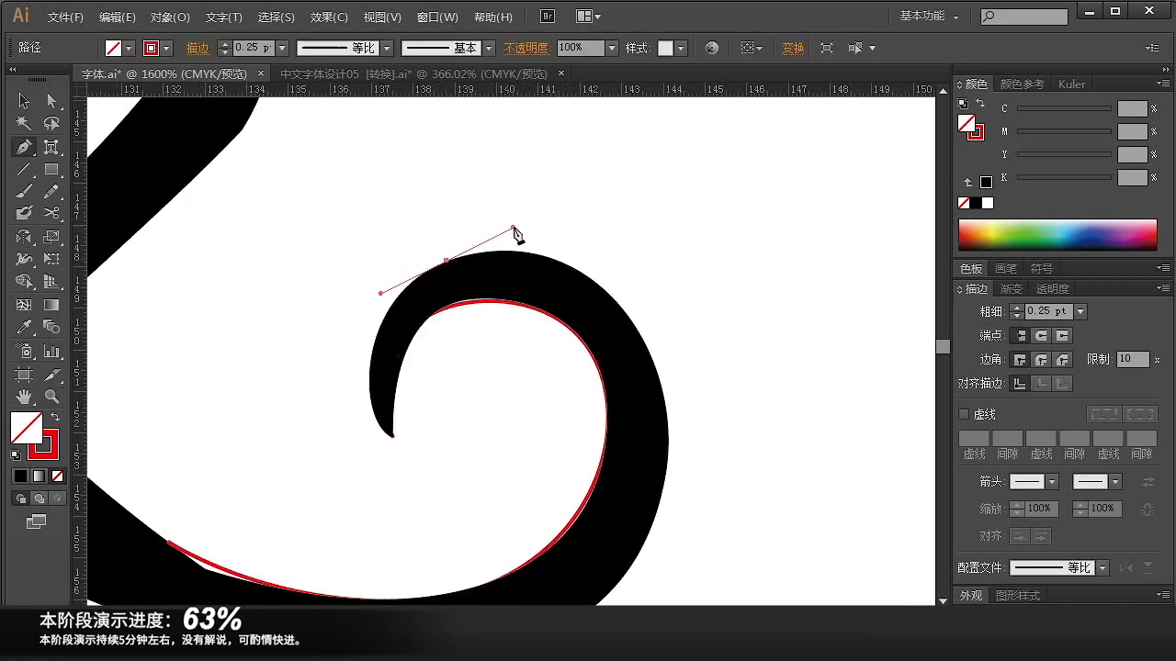
{"action": "key", "text": "ctrl+z"}
{"action": "left_click_drag", "start_coordinate": [416, 283], "coordinate": [496, 200]}
{"action": "left_click_drag", "start_coordinate": [398, 299], "coordinate": [452, 212]}
{"action": "left_click_drag", "start_coordinate": [630, 317], "coordinate": [671, 376]}
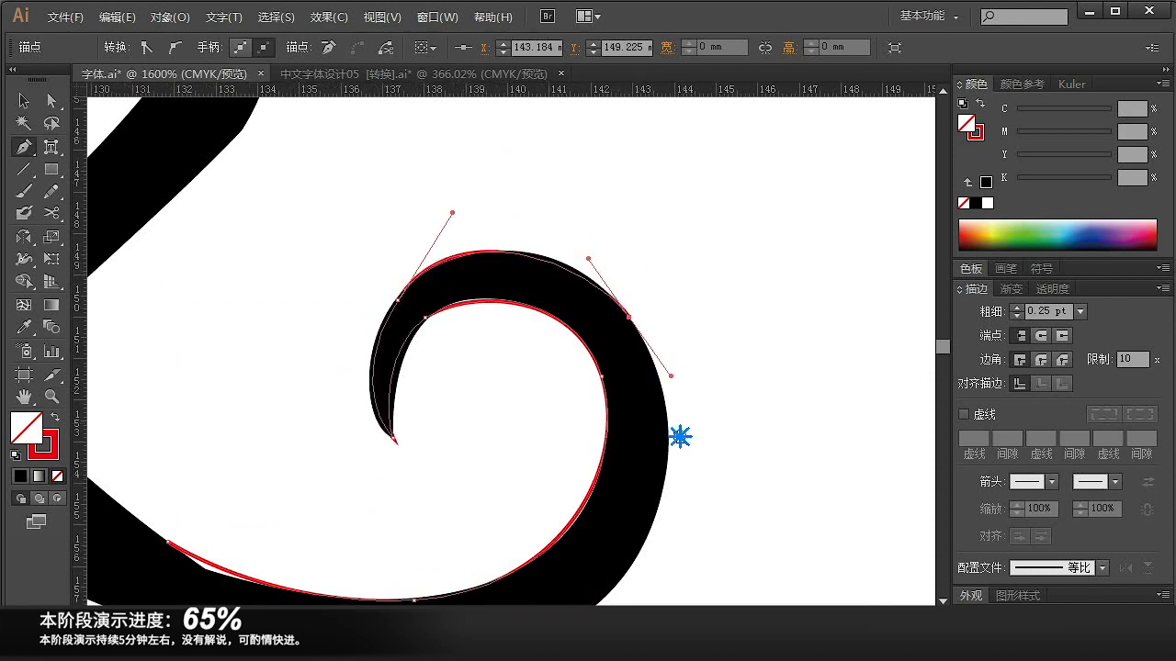
- Trace the outer right side and underside of the curl back to 友's right-falling stroke and close the path
{"action": "left_click_drag", "start_coordinate": [679, 438], "coordinate": [779, 274]}
{"action": "left_click_drag", "start_coordinate": [663, 460], "coordinate": [527, 546]}
{"action": "left_click_drag", "start_coordinate": [479, 476], "coordinate": [590, 454]}
{"action": "left_click_drag", "start_coordinate": [433, 462], "coordinate": [304, 409]}
{"action": "key", "text": "ctrl+z"}
{"action": "left_click", "coordinate": [198, 306]}
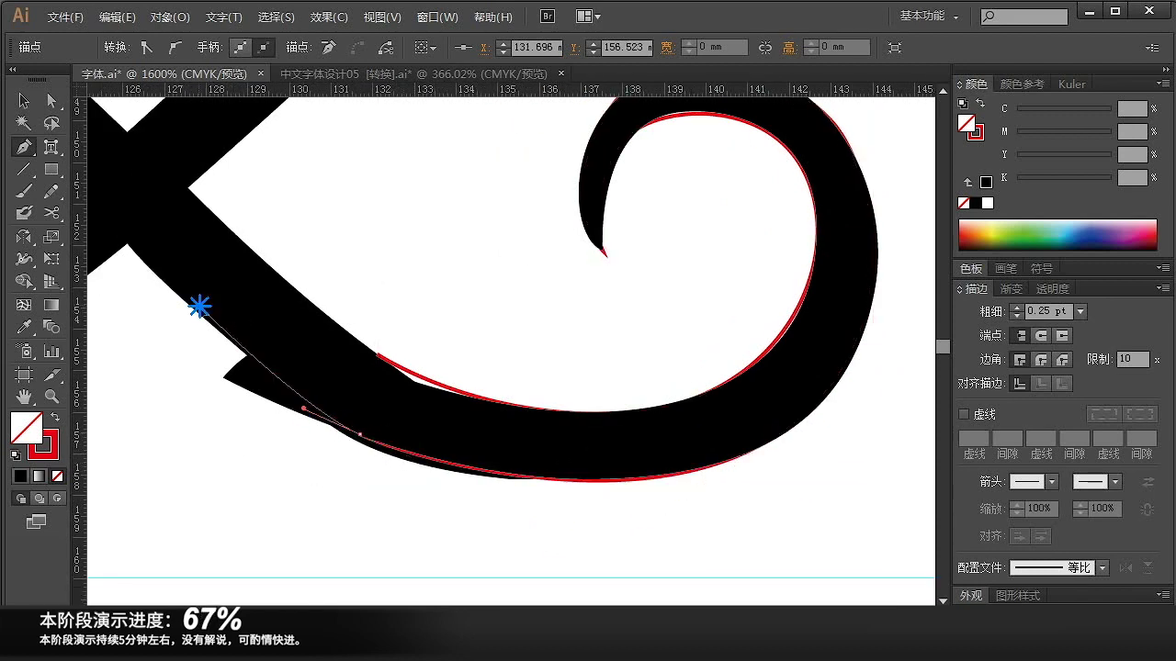
{"action": "left_click", "coordinate": [377, 356]}
- Delete the black mirrored tail beneath the traced outline
{"action": "left_click", "coordinate": [242, 398], "text": "ctrl"}
{"action": "key", "text": "v"}
{"action": "left_click", "coordinate": [279, 402]}
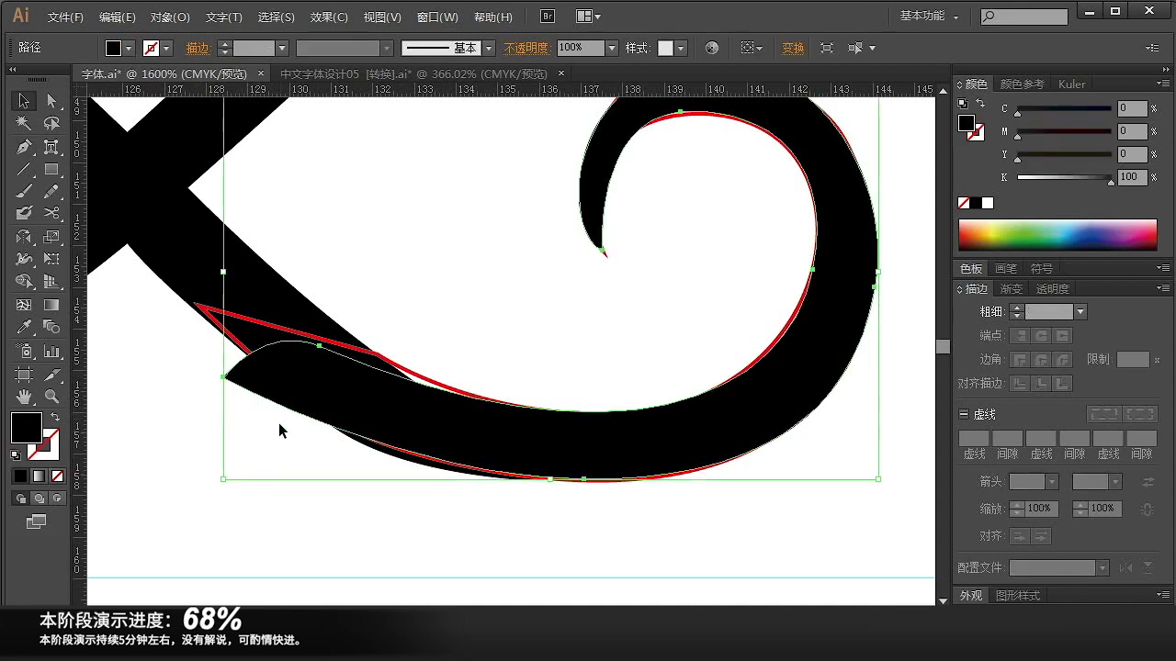
{"action": "key", "text": "Delete"}
- Fill the traced curl with solid black and no outline by sampling 友's existing stroke with the Eyedropper
{"action": "left_click", "coordinate": [491, 373], "text": "ctrl+alt"}
{"action": "left_click", "coordinate": [491, 372], "text": "ctrl+alt"}
{"action": "left_click", "coordinate": [490, 372], "text": "ctrl+alt"}
{"action": "left_click", "coordinate": [490, 371], "text": "ctrl+alt"}
{"action": "left_click", "coordinate": [490, 371], "text": "ctrl+alt"}
{"action": "scroll", "coordinate": [490, 370], "scroll_direction": "left", "scroll_amount": 3}
{"action": "left_click", "coordinate": [808, 316]}
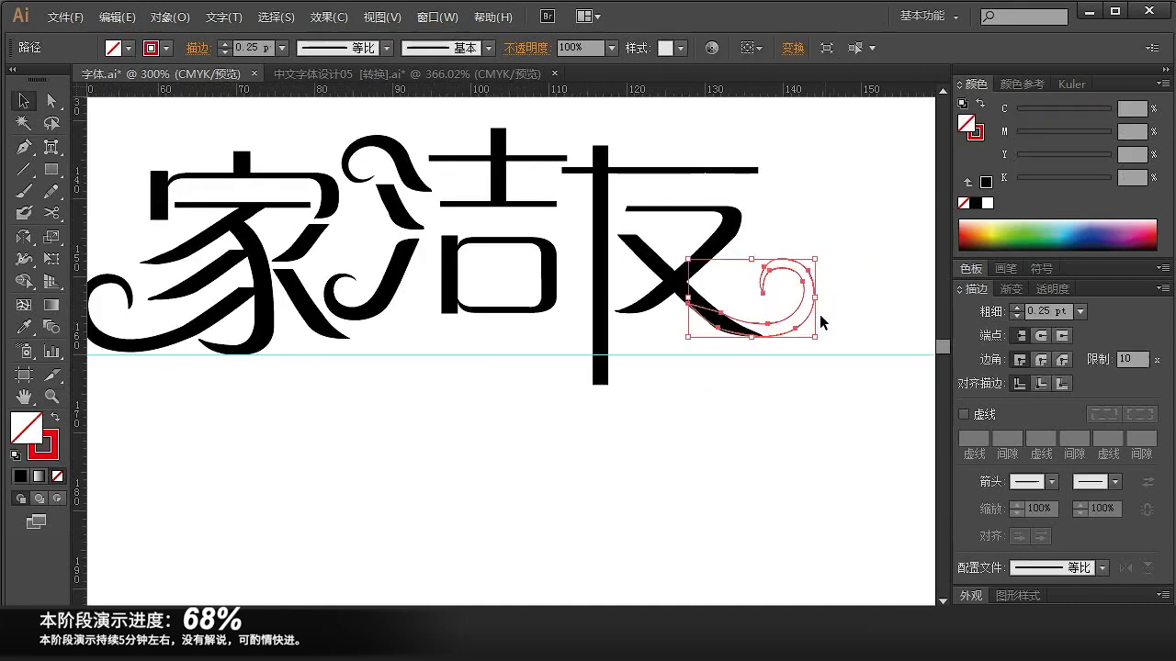
{"action": "key", "text": "i"}
{"action": "left_click", "coordinate": [740, 427], "text": "ctrl"}
{"action": "left_click", "coordinate": [812, 310], "text": "ctrl"}
{"action": "left_click", "coordinate": [704, 262]}
{"action": "left_click", "coordinate": [706, 414], "text": "ctrl"}
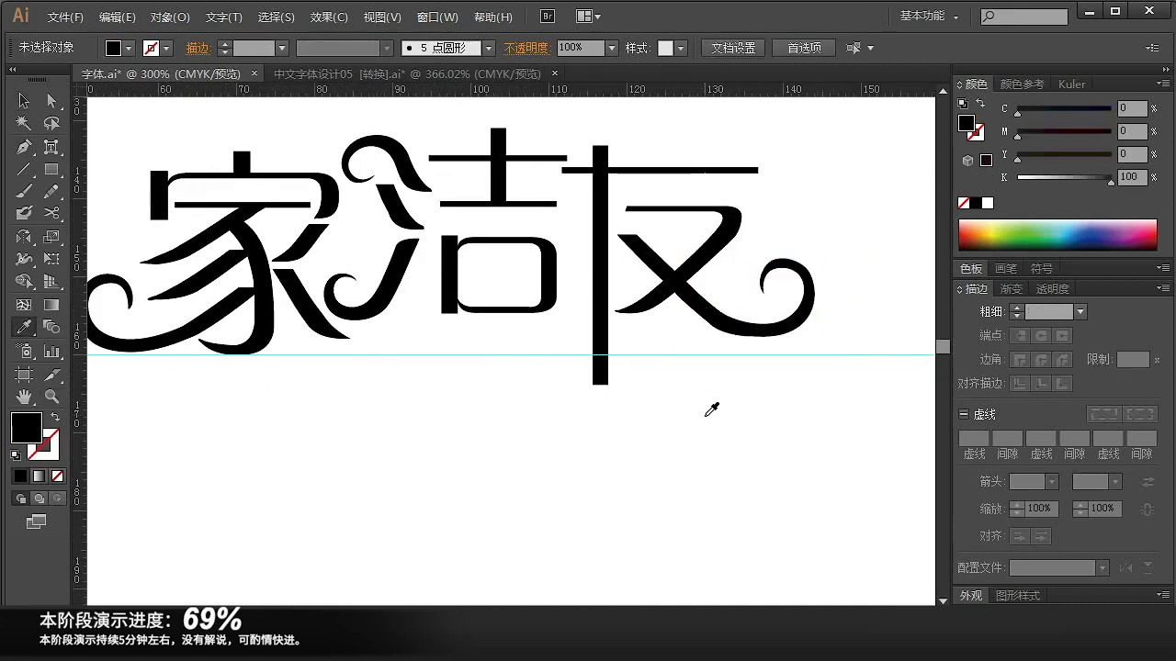
- Pull the lower-edge anchors of 友's original right-falling stroke inward to smooth its underside where it meets the curl
{"action": "left_click_drag", "start_coordinate": [629, 229], "coordinate": [834, 412]}
{"action": "key", "text": "a"}
{"action": "left_click", "coordinate": [506, 380]}
{"action": "left_click", "coordinate": [570, 412]}
{"action": "left_click_drag", "start_coordinate": [376, 261], "coordinate": [642, 497]}
{"action": "left_click_drag", "start_coordinate": [299, 251], "coordinate": [370, 294]}
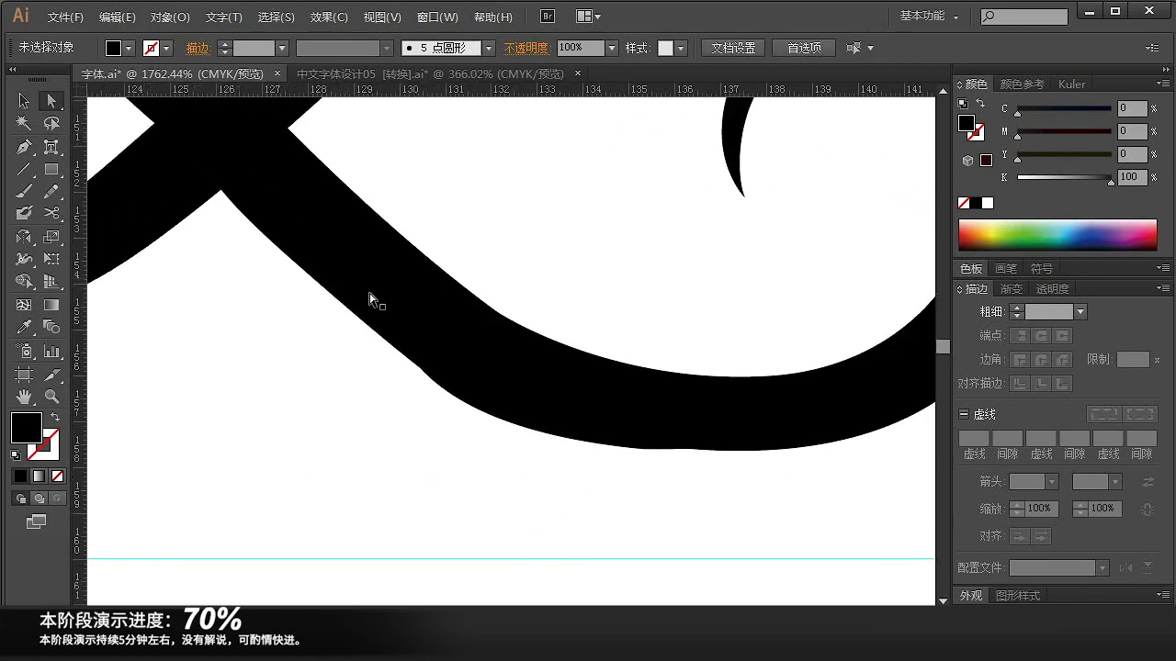
{"action": "left_click", "coordinate": [371, 295]}
{"action": "left_click", "coordinate": [491, 351], "text": "alt"}
{"action": "left_click", "coordinate": [334, 274]}
{"action": "left_click", "coordinate": [381, 372]}
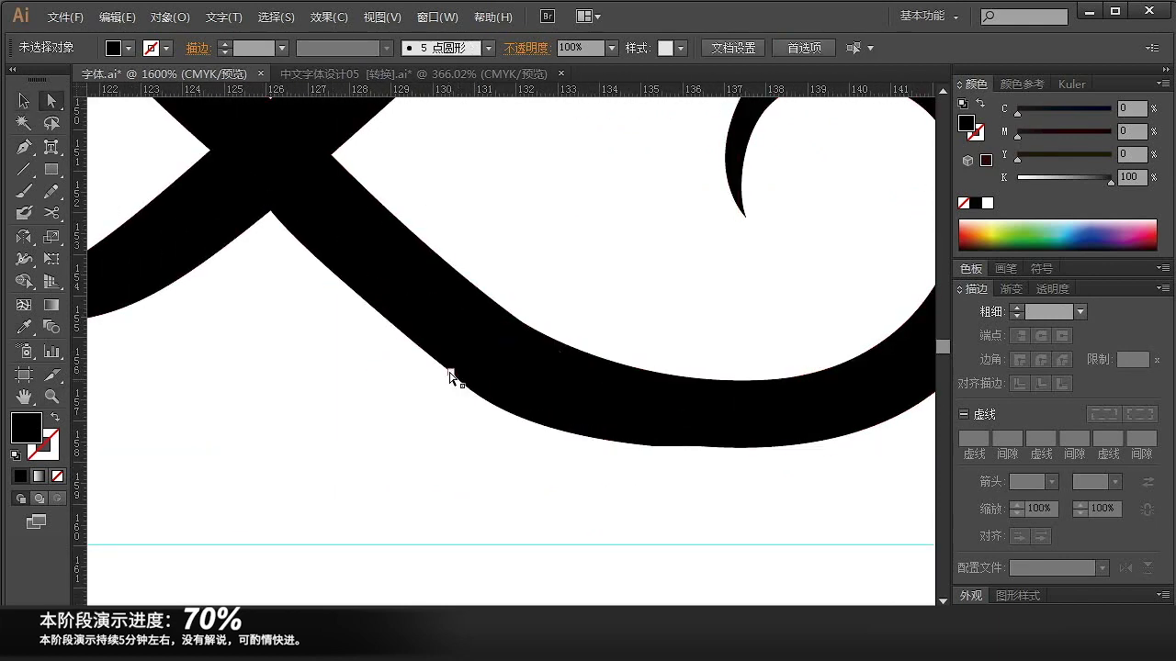
{"action": "left_click", "coordinate": [449, 374]}
{"action": "left_click_drag", "start_coordinate": [449, 373], "coordinate": [462, 363]}
{"action": "left_click_drag", "start_coordinate": [557, 438], "coordinate": [567, 411]}
{"action": "left_click", "coordinate": [530, 467]}
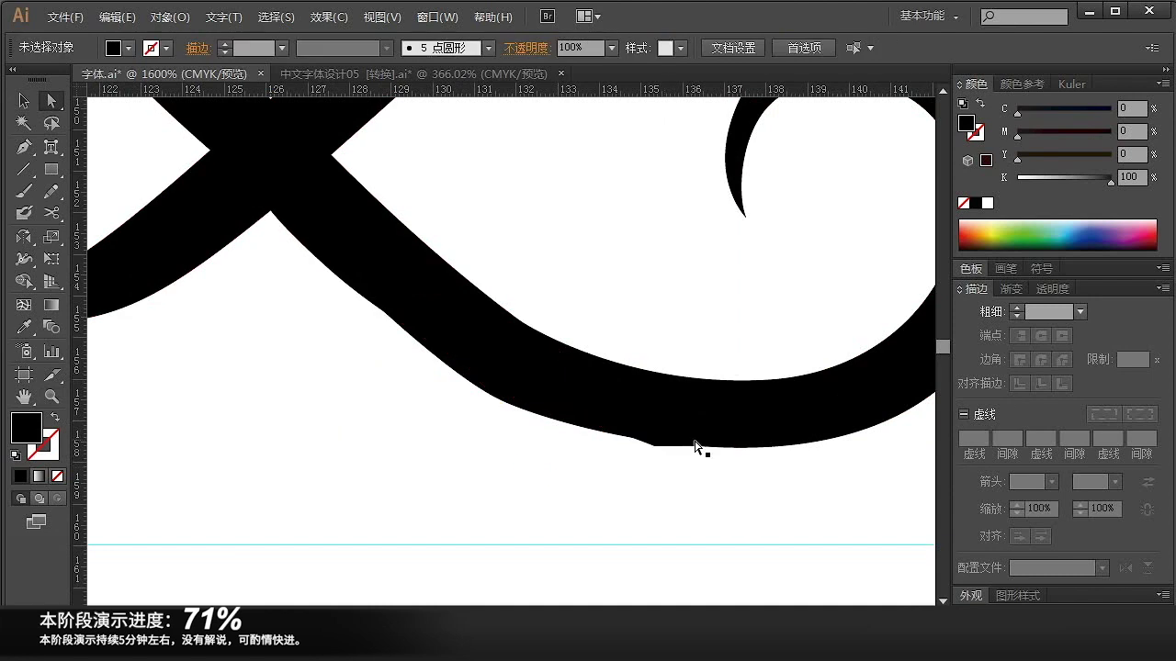
- Raise the last protruding anchor at the original stroke's end to remove the bump beneath the curl
{"action": "left_click", "coordinate": [655, 446]}
{"action": "mouse_move", "coordinate": [655, 447]}
{"action": "left_mouse_down"}
{"action": "mouse_move", "coordinate": [640, 423]}
{"action": "mouse_move", "coordinate": [653, 436]}
{"action": "left_mouse_up"}
{"action": "left_click", "coordinate": [665, 486]}
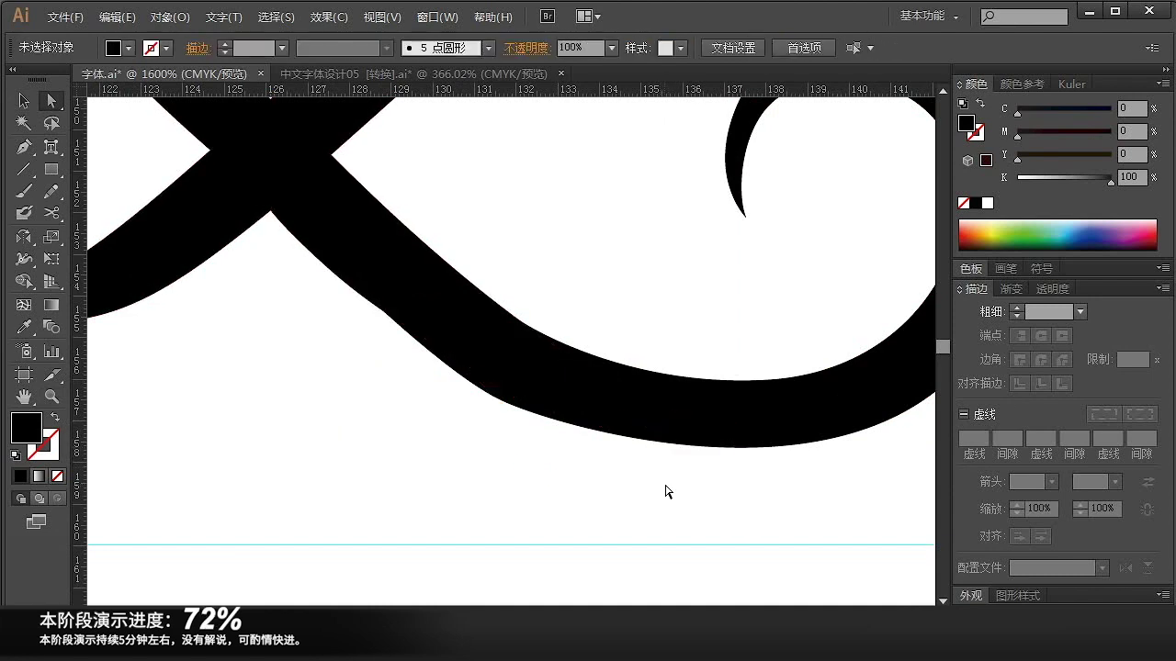
- Reshape the lower right outer curve of 友's curled tail by adjusting both handles of its anchor
{"action": "left_click", "coordinate": [618, 369]}
{"action": "key", "text": "z"}
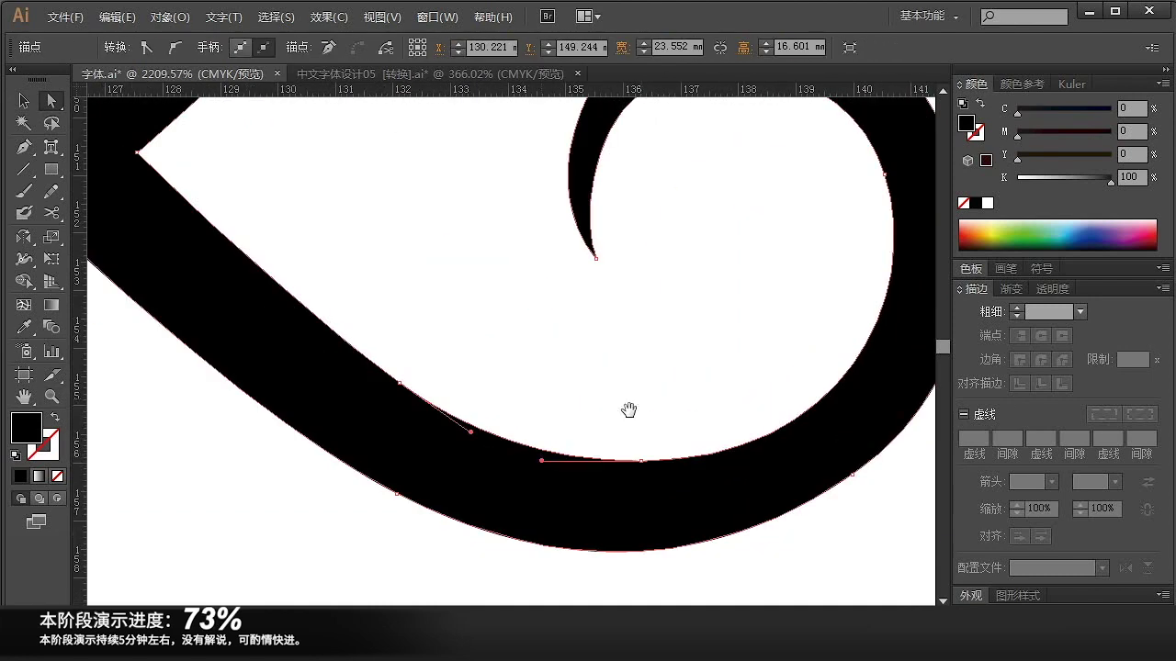
{"action": "left_click_drag", "start_coordinate": [630, 412], "coordinate": [467, 370]}
{"action": "left_click", "coordinate": [691, 430]}
{"action": "left_click_drag", "start_coordinate": [488, 571], "coordinate": [537, 548]}
{"action": "left_click_drag", "start_coordinate": [846, 320], "coordinate": [824, 329]}
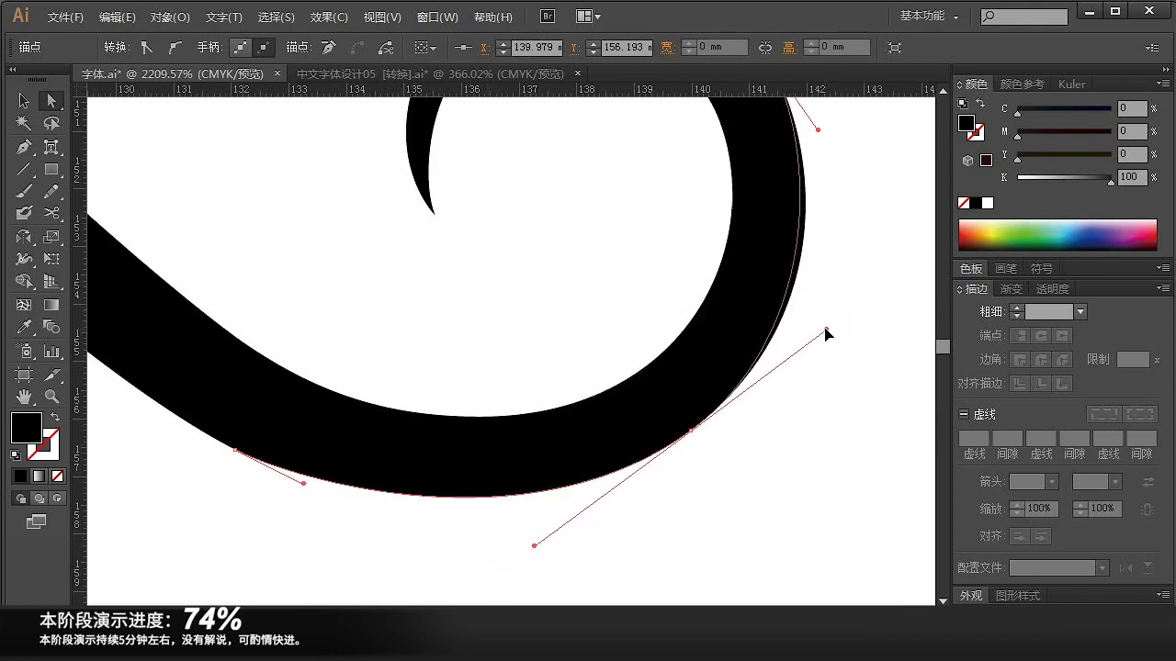
- Refine the thickness of the curl's upper left arc by adjusting both handles of its outer anchor
{"action": "key", "text": "z"}
{"action": "left_click", "coordinate": [489, 340], "text": "alt"}
{"action": "left_click", "coordinate": [493, 341], "text": "alt"}
{"action": "left_click", "coordinate": [494, 341], "text": "alt"}
{"action": "left_click_drag", "start_coordinate": [345, 184], "coordinate": [777, 433]}
{"action": "key", "text": "a"}
{"action": "left_click", "coordinate": [610, 289]}
{"action": "left_click", "coordinate": [648, 259]}
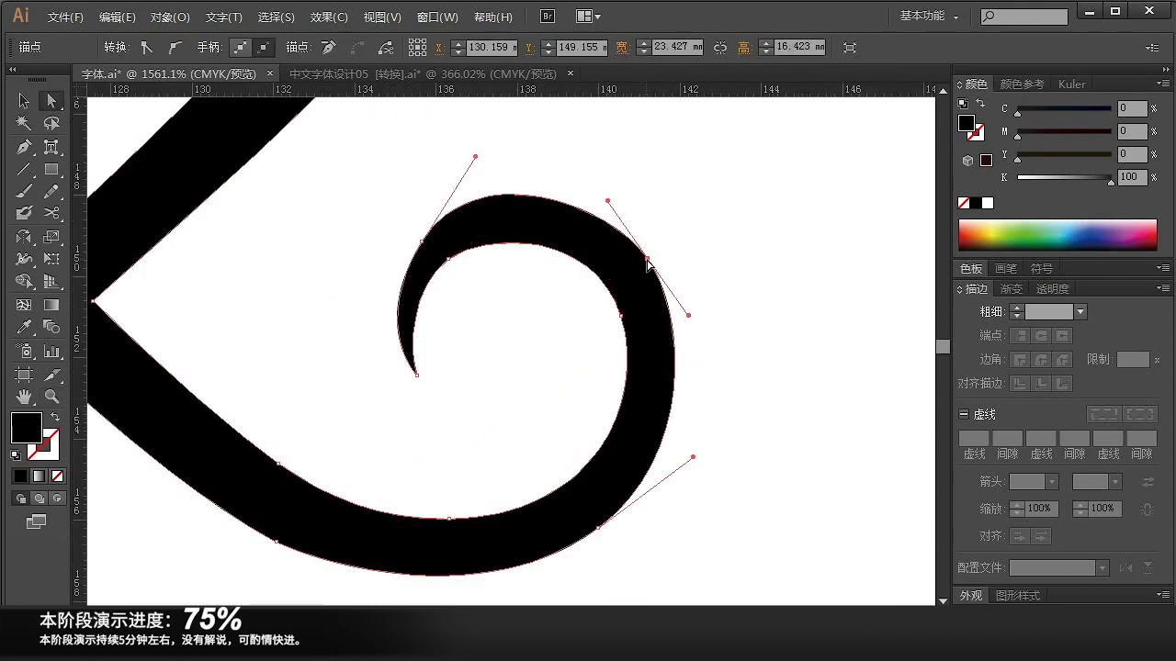
{"action": "left_click_drag", "start_coordinate": [475, 160], "coordinate": [478, 168]}
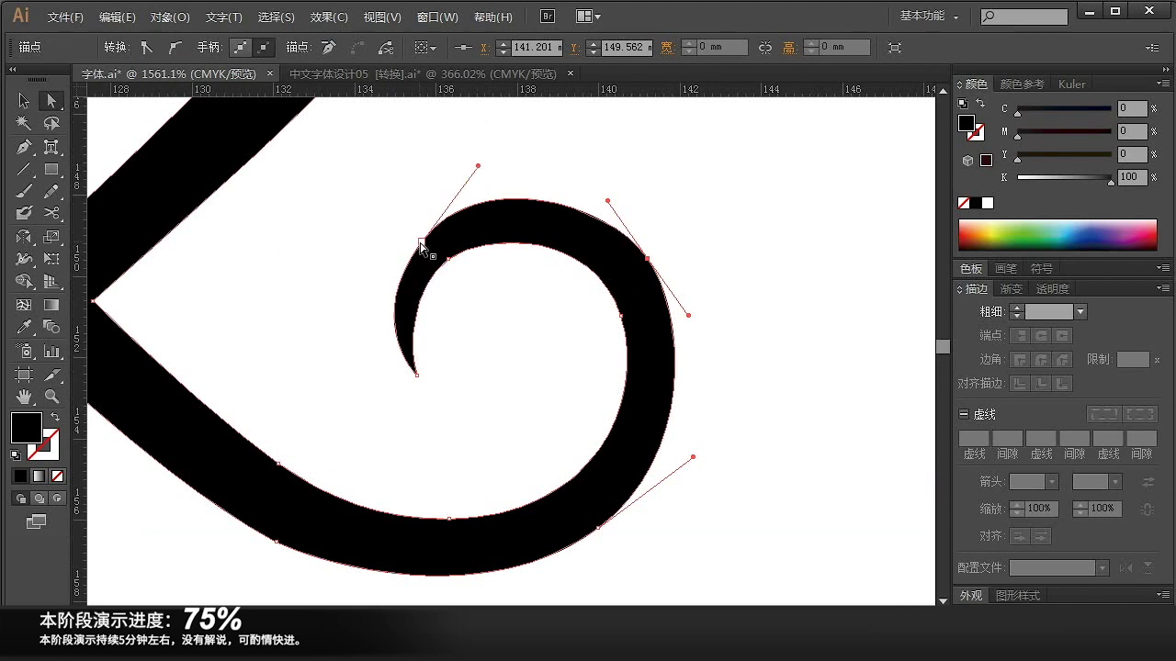
{"action": "left_click_drag", "start_coordinate": [363, 322], "coordinate": [370, 310]}
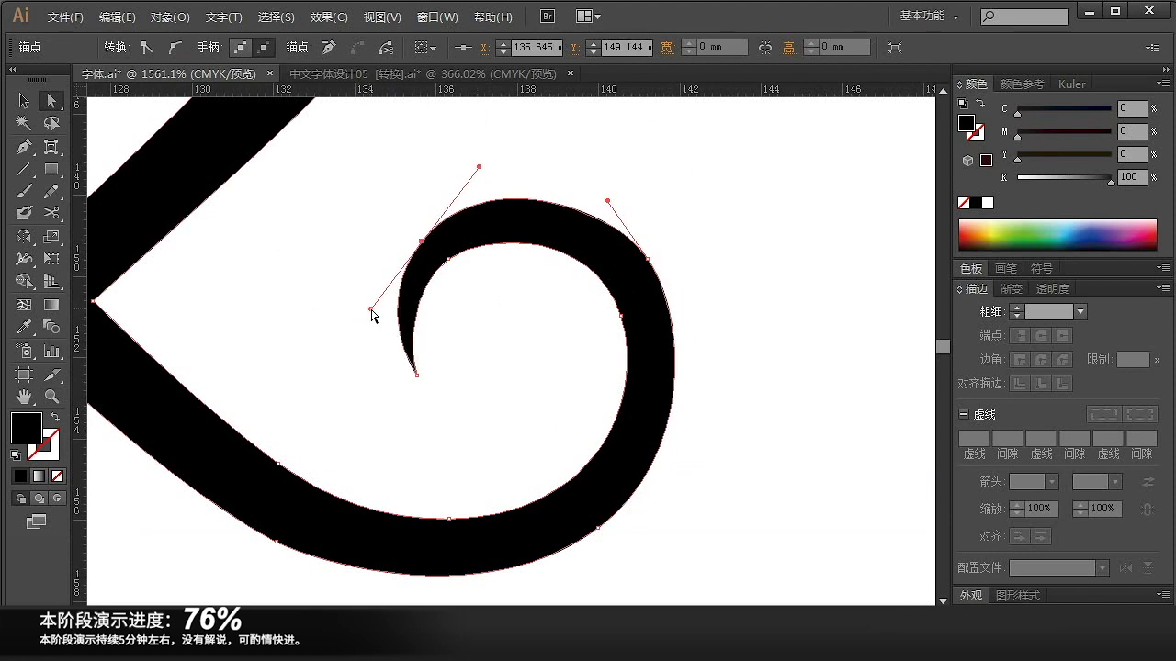
- Round the curl's outer right shoulder by adjusting the upper and lower handles of its anchor
{"action": "left_click", "coordinate": [647, 260]}
{"action": "left_click_drag", "start_coordinate": [608, 201], "coordinate": [614, 198]}
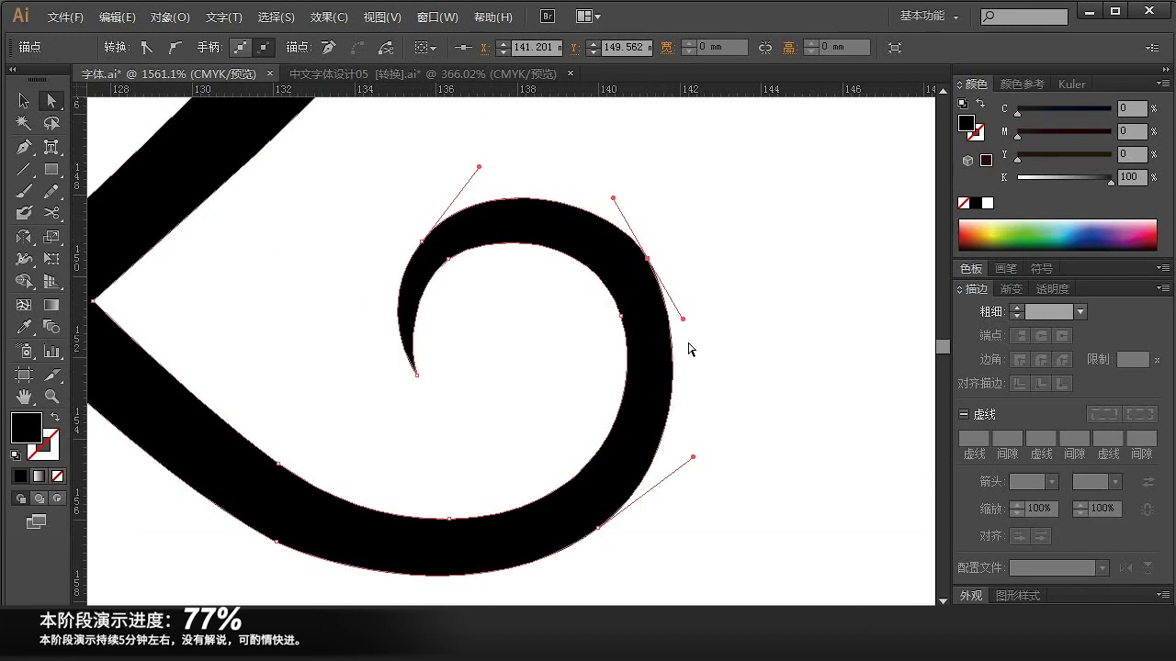
{"action": "mouse_move", "coordinate": [683, 319]}
{"action": "left_mouse_down"}
{"action": "mouse_move", "coordinate": [698, 337]}
{"action": "mouse_move", "coordinate": [693, 328]}
{"action": "left_mouse_up"}
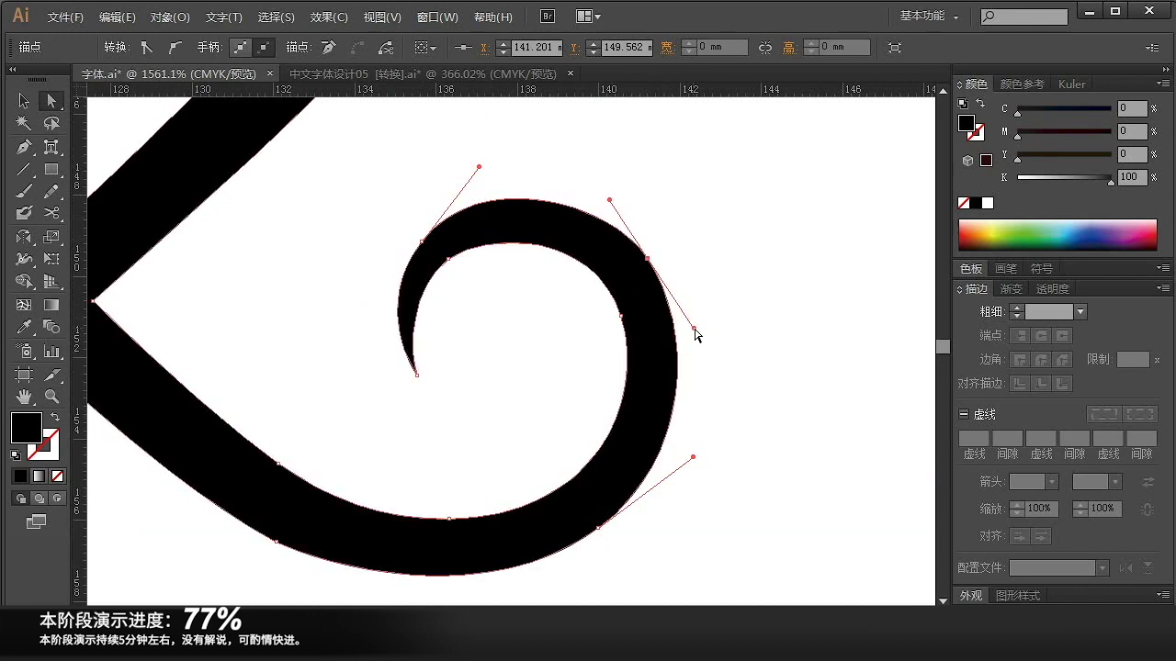
{"action": "left_click", "coordinate": [504, 337]}
- Cut the lower end of 友's vertical stroke diagonally by adding an anchor on its right edge and removing the bottom right corner
{"action": "key", "text": "z"}
{"action": "left_click", "coordinate": [410, 340], "text": "alt"}
{"action": "left_click", "coordinate": [409, 341], "text": "alt"}
{"action": "left_click", "coordinate": [409, 340], "text": "alt"}
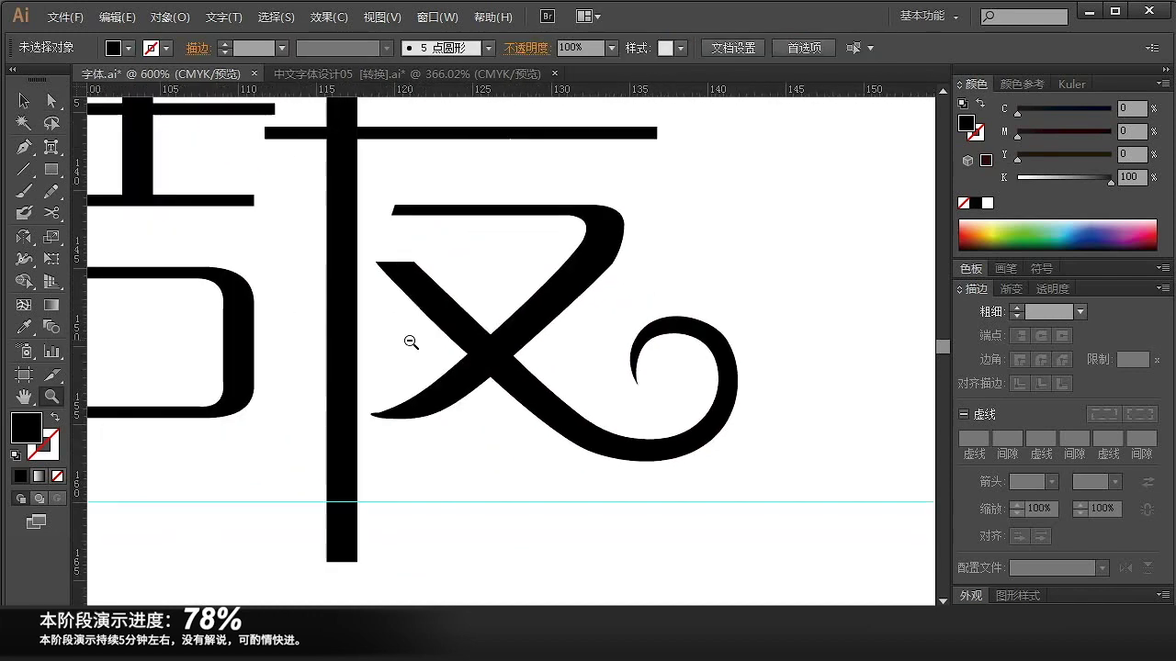
{"action": "left_click", "coordinate": [410, 341], "text": "alt"}
{"action": "left_click", "coordinate": [410, 341], "text": "alt"}
{"action": "left_click", "coordinate": [410, 341], "text": "alt"}
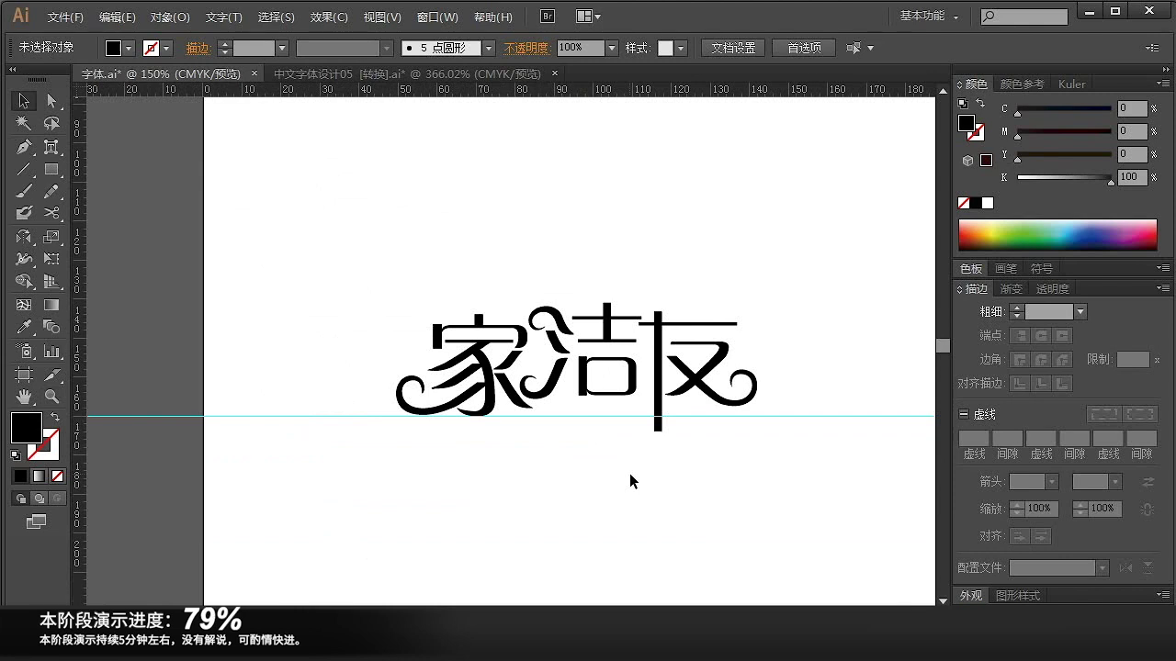
{"action": "scroll", "coordinate": [630, 415], "scroll_direction": "up", "scroll_amount": 5}
{"action": "key", "text": "a"}
{"action": "left_click_drag", "start_coordinate": [482, 349], "coordinate": [631, 444]}
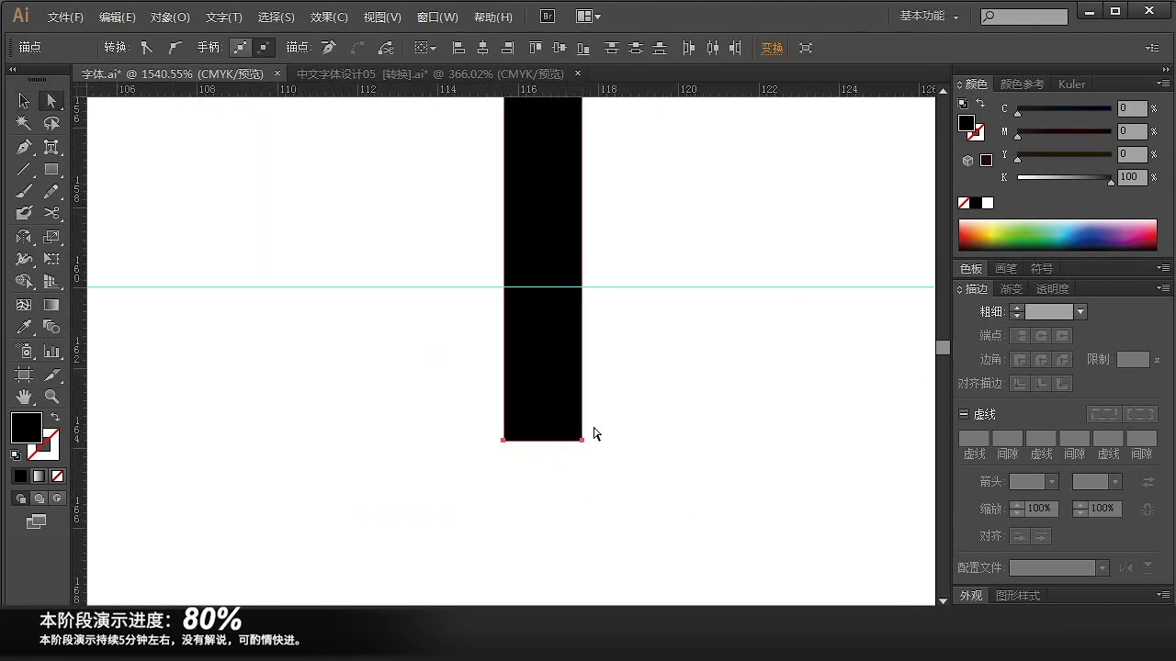
{"action": "left_click", "coordinate": [580, 371]}
{"action": "left_click_drag", "start_coordinate": [361, 275], "coordinate": [685, 500]}
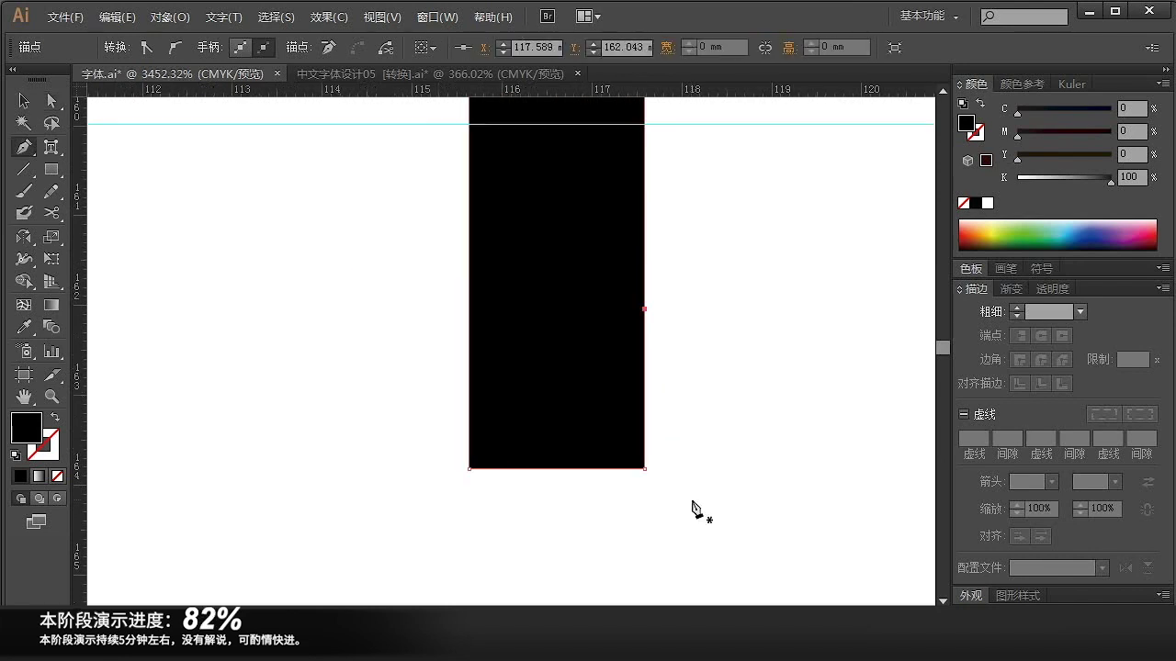
{"action": "left_click", "coordinate": [644, 469]}
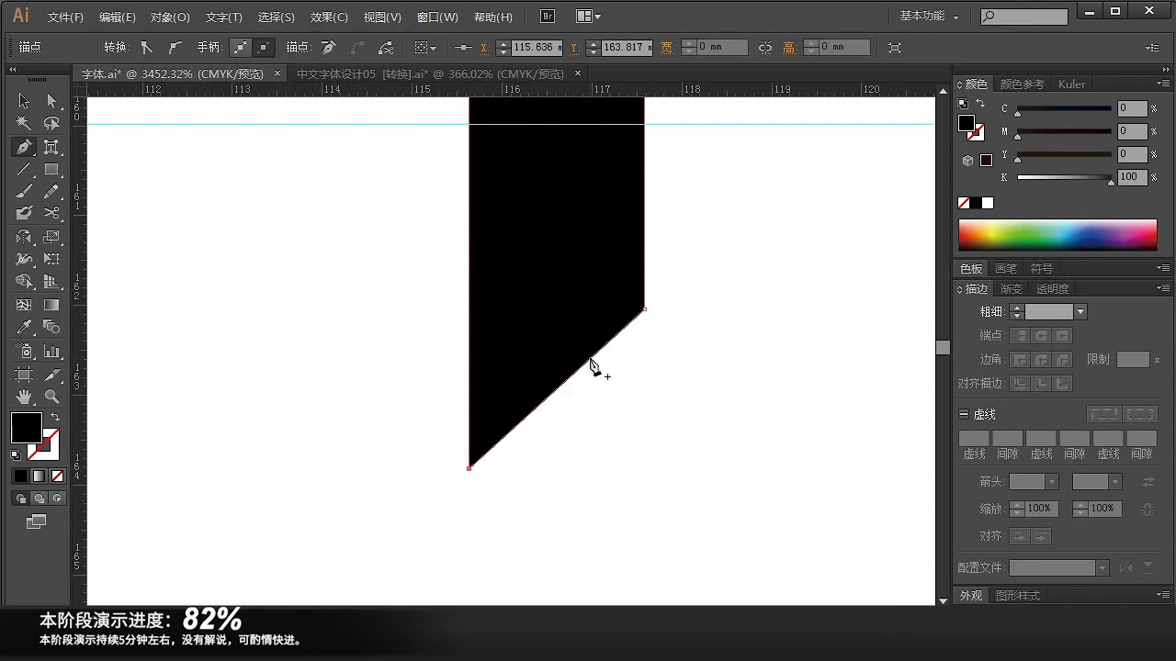
- Convert the right-edge anchor to a curve so the vertical stroke's slanted end becomes rounded
{"action": "key", "text": "shift+c"}
{"action": "left_click_drag", "start_coordinate": [644, 310], "coordinate": [646, 423]}
{"action": "left_click", "coordinate": [706, 380], "text": "ctrl"}
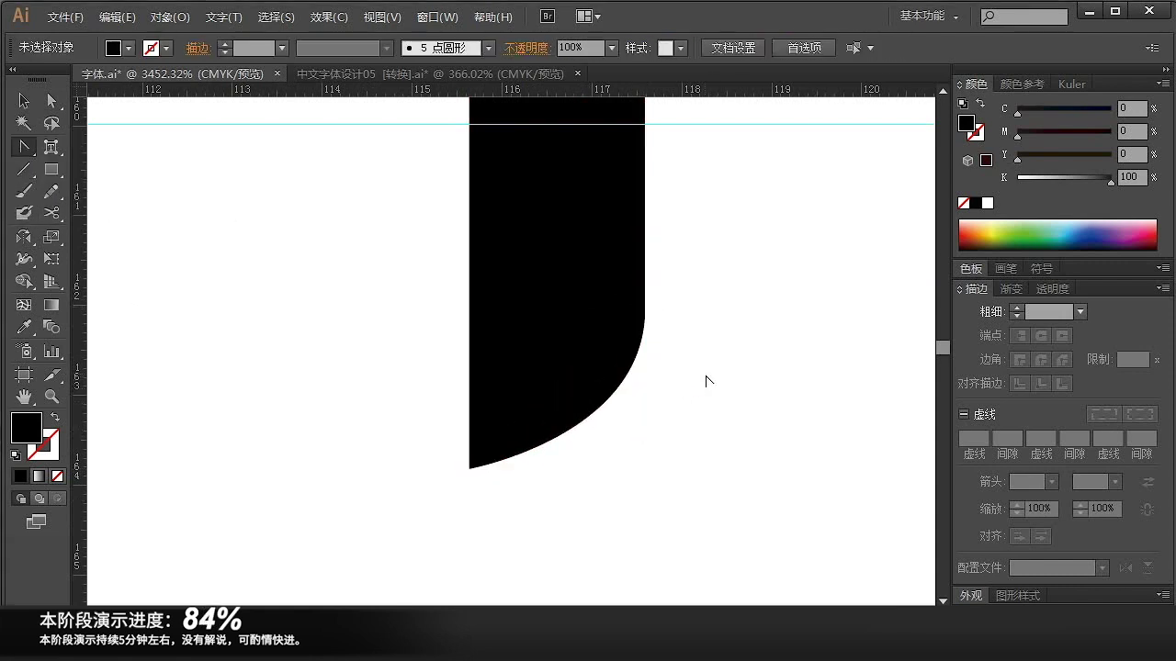
- Try slanting the whole 家洁友 lettering to the right with Free Transform
{"action": "left_click", "coordinate": [551, 370], "text": "alt"}
{"action": "left_click", "coordinate": [551, 371], "text": "alt"}
{"action": "left_click", "coordinate": [551, 370], "text": "alt"}
{"action": "left_click", "coordinate": [555, 377], "text": "alt"}
{"action": "left_click", "coordinate": [574, 413], "text": "alt"}
{"action": "left_click", "coordinate": [515, 404], "text": "alt"}
{"action": "left_click", "coordinate": [498, 401], "text": "alt"}
{"action": "left_click", "coordinate": [499, 401], "text": "alt"}
{"action": "key", "text": "v"}
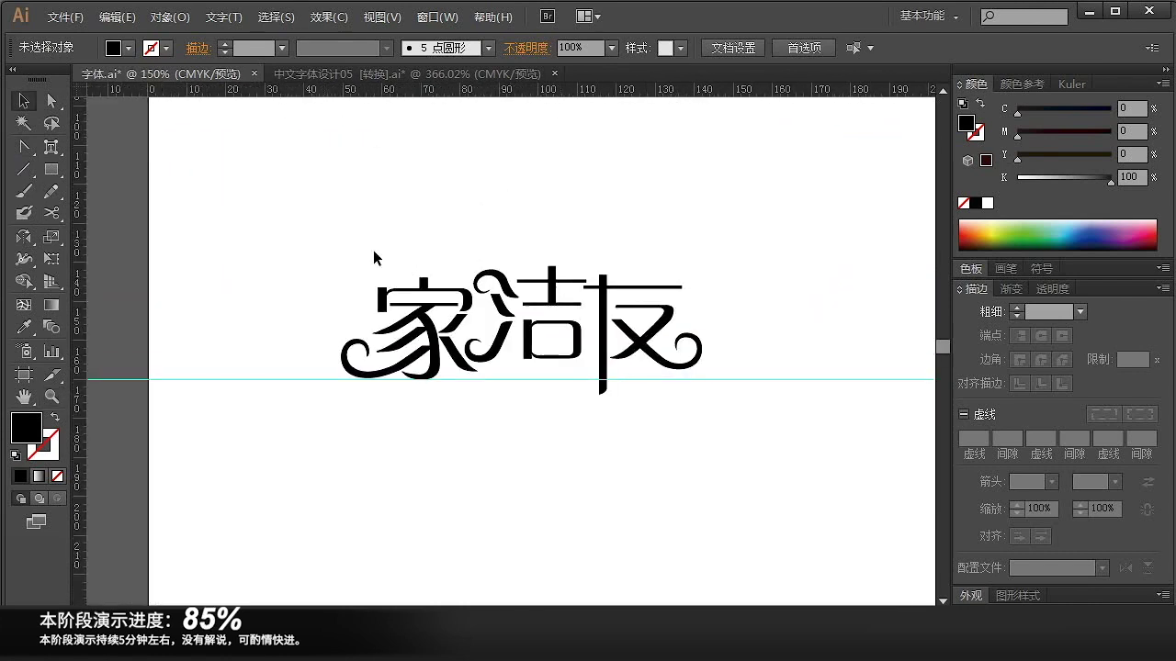
{"action": "key", "text": "ctrl+a"}
{"action": "left_click_drag", "start_coordinate": [205, 198], "coordinate": [819, 509]}
{"action": "key", "text": "e"}
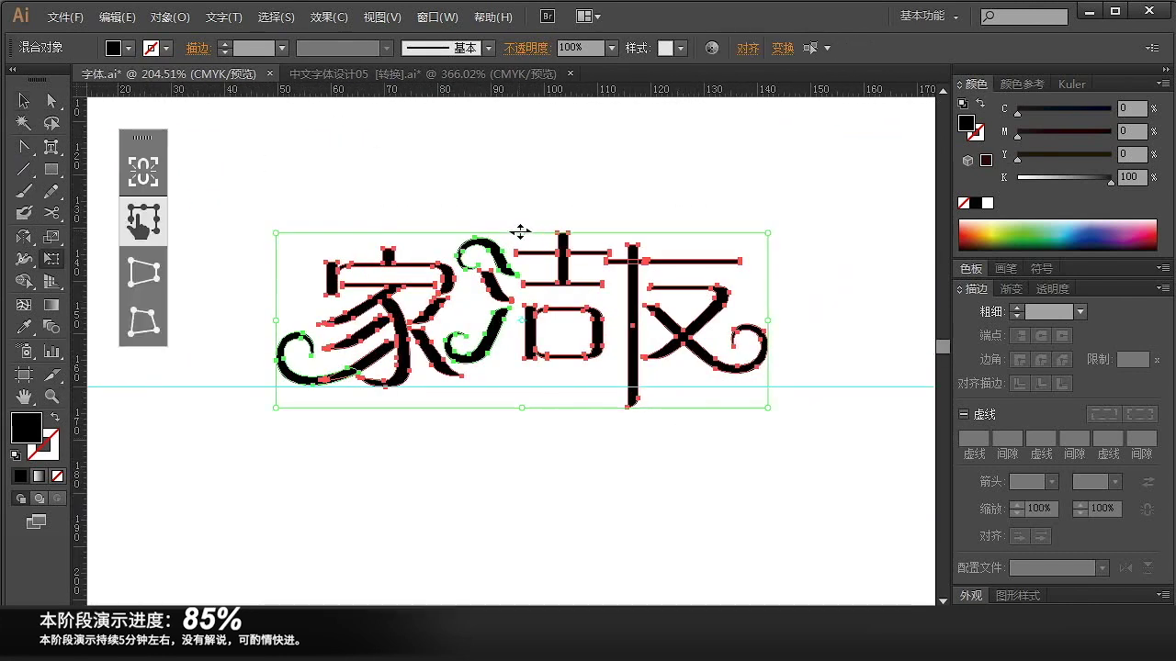
{"action": "left_click_drag", "start_coordinate": [521, 233], "coordinate": [570, 228]}
{"action": "key", "text": "ctrl+shift+a"}
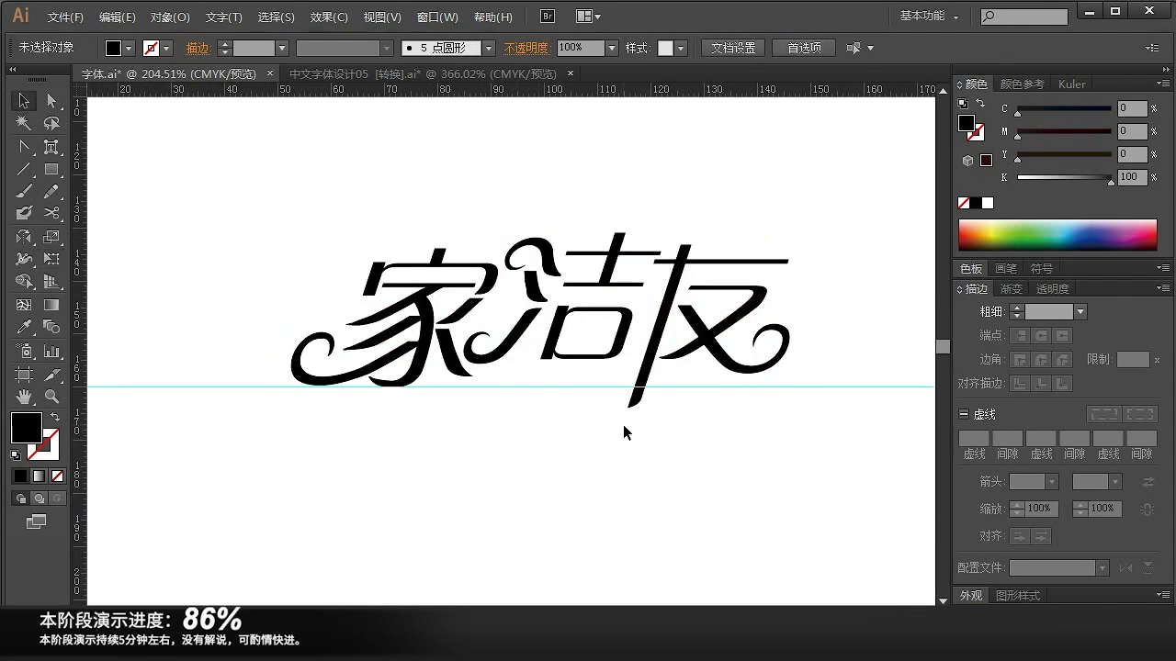
{"action": "key", "text": "b"}
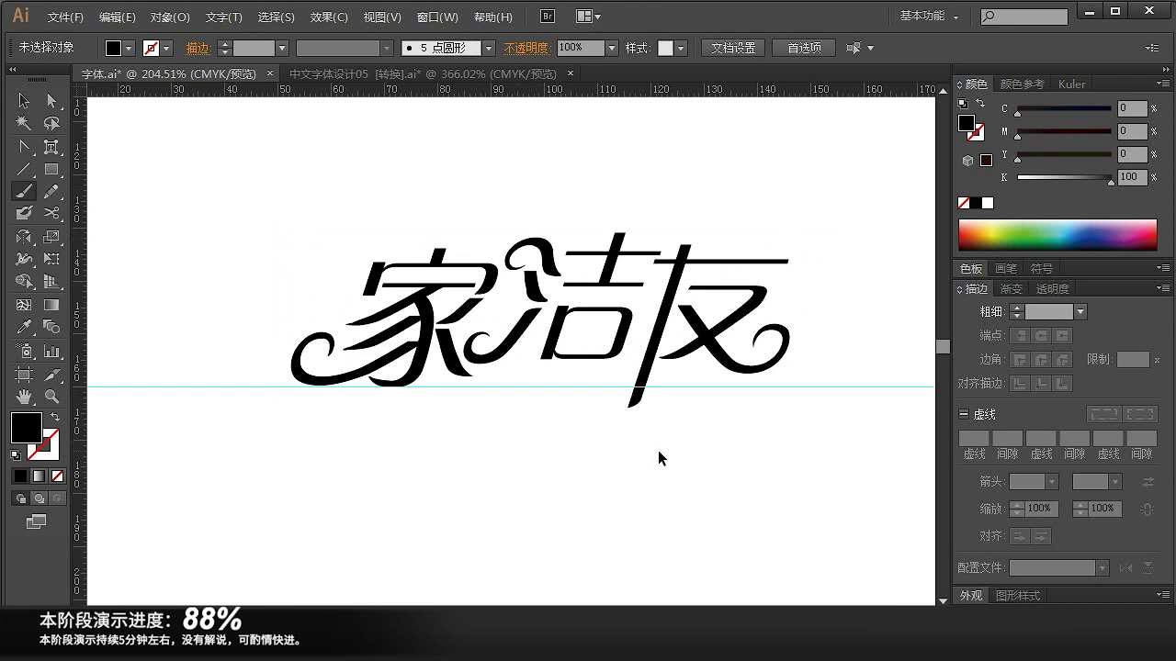
- Undo the slant applied to the whole lettering and leave everything deselected
{"action": "key", "text": "ctrl+z"}
{"action": "key", "text": "ctrl+z"}
{"action": "key", "text": "ctrl+z"}
{"action": "key", "text": "v"}
{"action": "key", "text": "ctrl+a"}
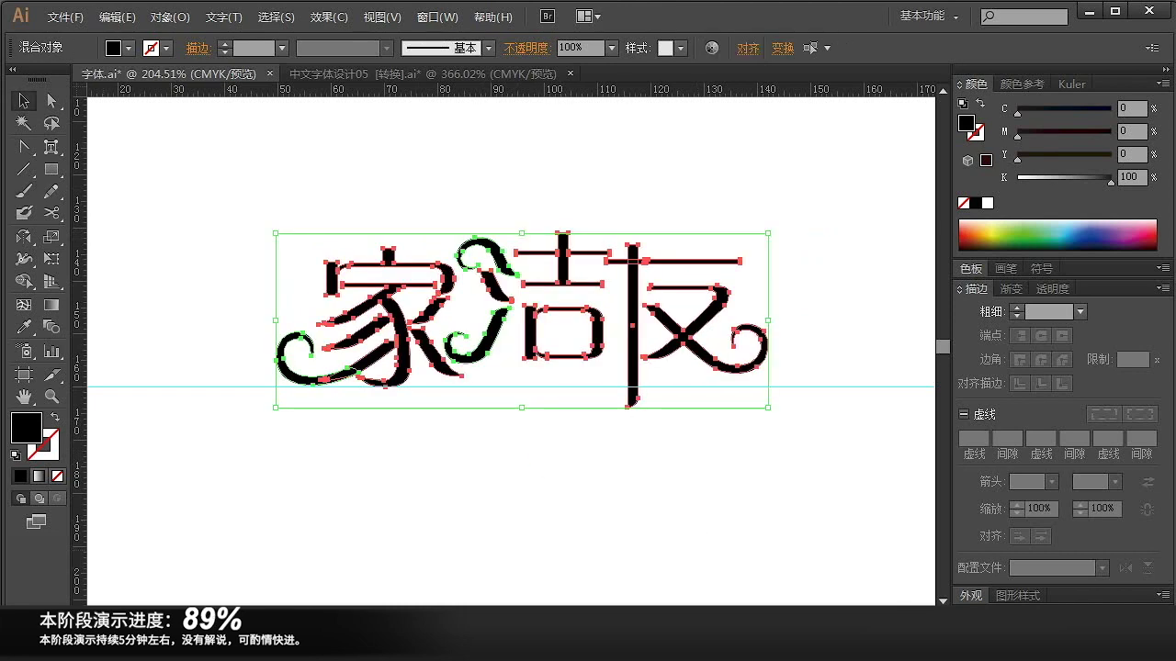
{"action": "left_click", "coordinate": [609, 485]}
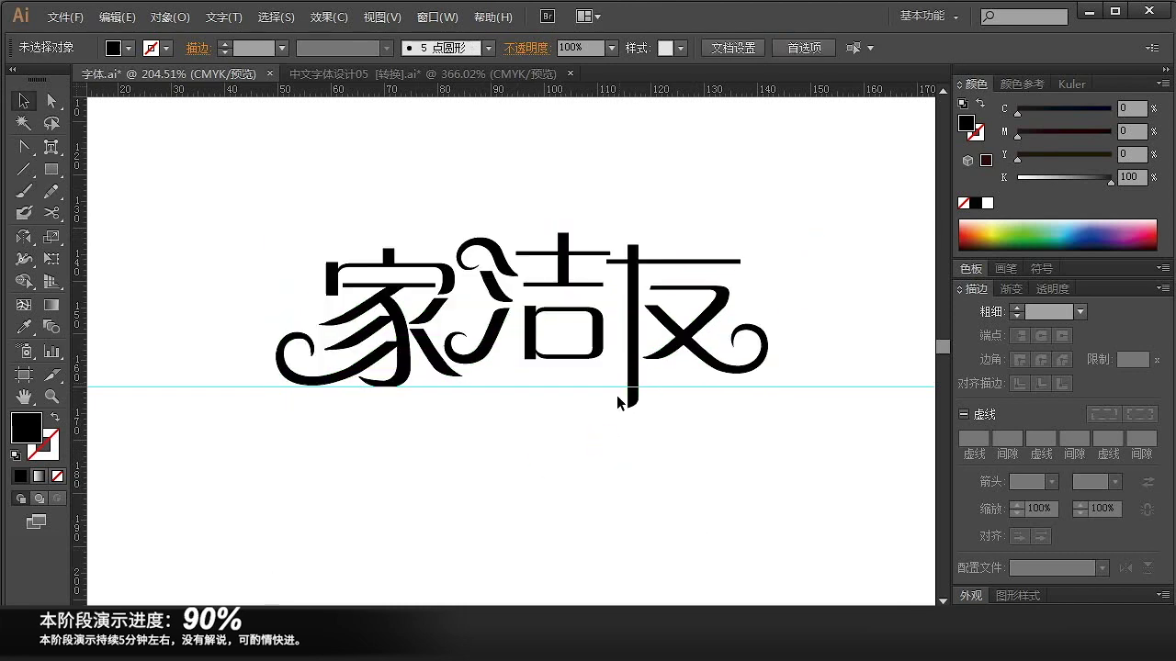
- Try slanting the entire 家洁友 lettering to the right again with Free Transform and leave it deselected
{"action": "key", "text": "ctrl+a"}
{"action": "key", "text": "e"}
{"action": "left_click_drag", "start_coordinate": [524, 234], "coordinate": [556, 237]}
{"action": "key", "text": "v"}
{"action": "left_click", "coordinate": [642, 448]}
- Adjust the curve handle on the lower edge of 家's slanted curled tail
{"action": "left_click_drag", "start_coordinate": [289, 320], "coordinate": [467, 435]}
{"action": "left_click_drag", "start_coordinate": [519, 533], "coordinate": [619, 491]}
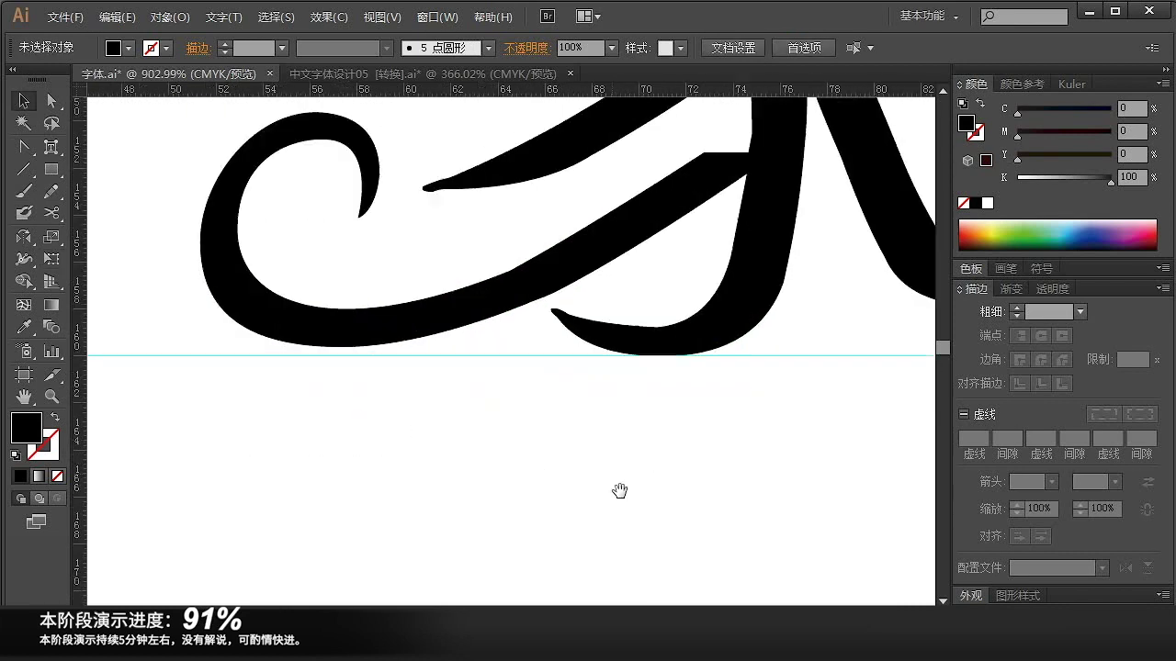
{"action": "key", "text": "a"}
{"action": "left_click", "coordinate": [479, 322]}
{"action": "left_click_drag", "start_coordinate": [495, 318], "coordinate": [486, 325]}
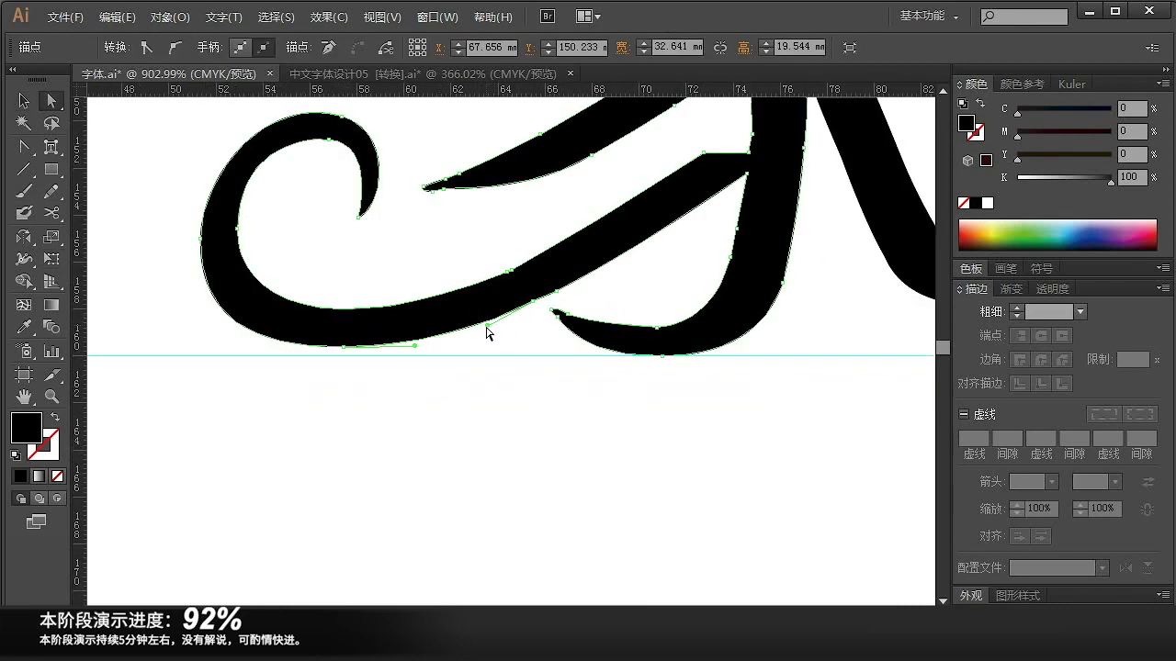
- Undo the tail handle adjustment and the slant of the lettering
{"action": "key", "text": "ctrl+z"}
{"action": "key", "text": "ctrl+z"}
{"action": "key", "text": "ctrl+z"}
{"action": "key", "text": "ctrl+z"}
{"action": "key", "text": "ctrl+z"}
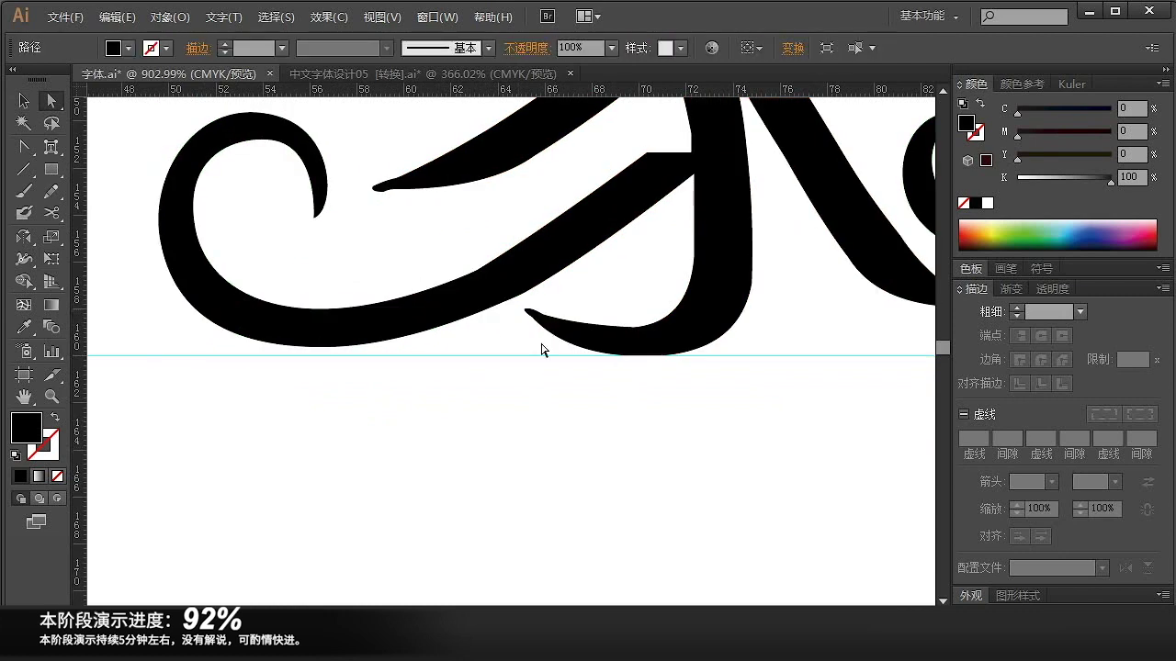
- Redo the slant to compare the whole lettering, and undo it again to restore the upright version
{"action": "left_click", "coordinate": [590, 281], "text": "ctrl+alt"}
{"action": "left_click", "coordinate": [590, 281], "text": "ctrl+alt"}
{"action": "left_click", "coordinate": [589, 281], "text": "ctrl+alt"}
{"action": "left_click", "coordinate": [590, 281], "text": "ctrl+alt"}
{"action": "left_click", "coordinate": [590, 281], "text": "ctrl+alt"}
{"action": "key", "text": "ctrl+shift+z"}
{"action": "key", "text": "ctrl+shift+z"}
{"action": "key", "text": "ctrl+shift+z"}
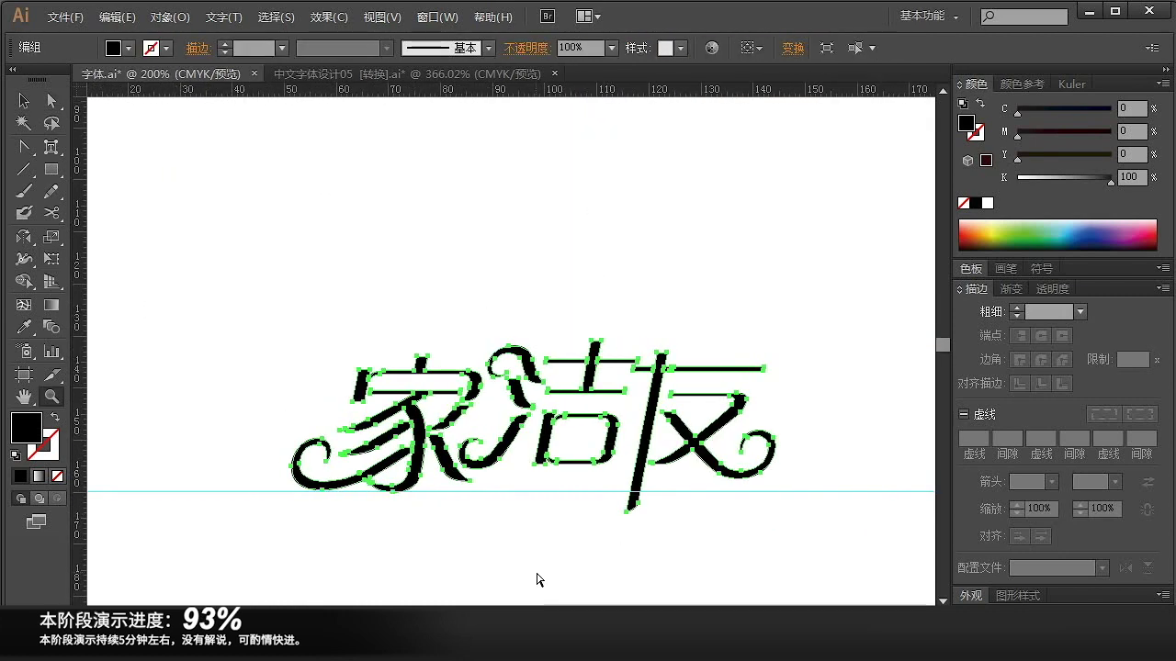
{"action": "key", "text": "ctrl+z"}
- Remove the extra anchor on the lower edge of 家's curled tail and adjust the neighbouring handle to smooth the curve
{"action": "left_click_drag", "start_coordinate": [308, 447], "coordinate": [404, 515]}
{"action": "left_click_drag", "start_coordinate": [497, 376], "coordinate": [571, 386]}
{"action": "left_click_drag", "start_coordinate": [395, 206], "coordinate": [805, 473]}
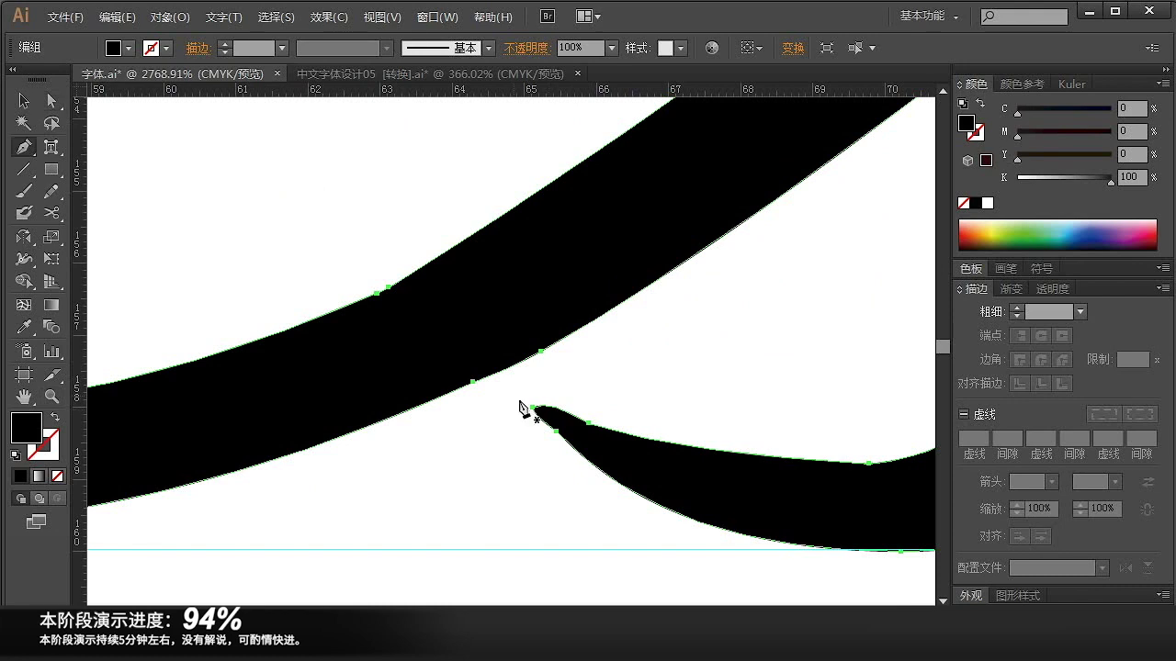
{"action": "left_click", "coordinate": [471, 383]}
{"action": "scroll", "coordinate": [551, 343], "scroll_direction": "down", "scroll_amount": 3}
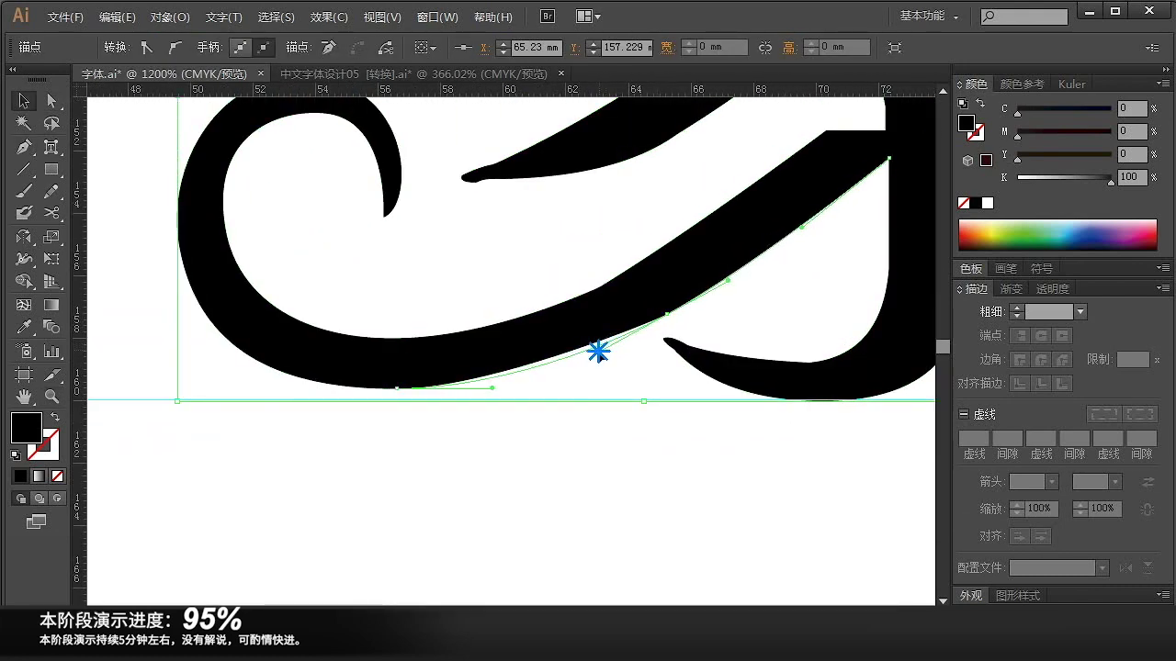
{"action": "left_click_drag", "start_coordinate": [595, 354], "coordinate": [594, 353]}
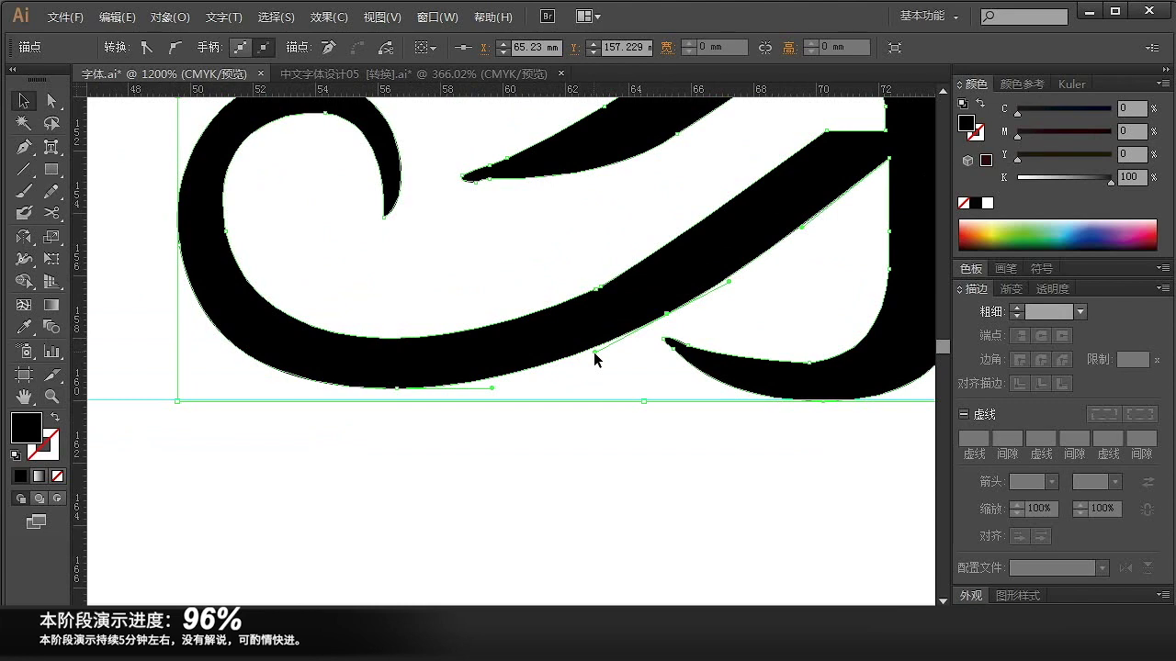
- Try to smooth the kink on the upper edge of 家's curled tail by adjusting its anchors, and undo each change
{"action": "left_click", "coordinate": [596, 290]}
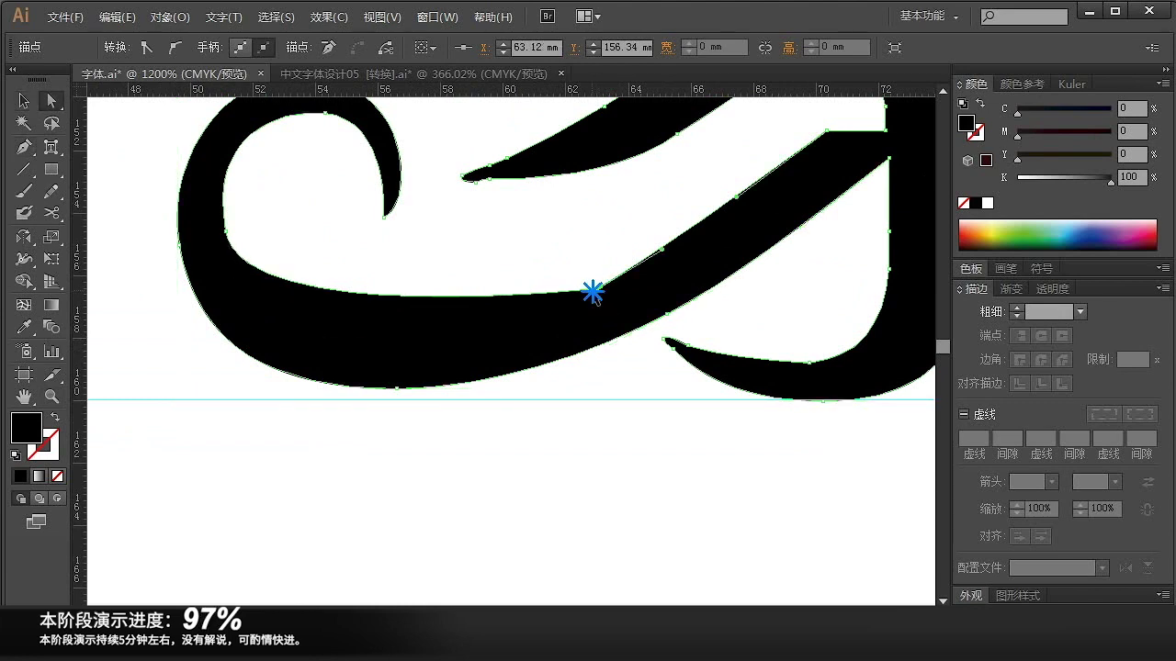
{"action": "left_click_drag", "start_coordinate": [593, 292], "coordinate": [492, 335]}
{"action": "key", "text": "ctrl+z"}
{"action": "left_click", "coordinate": [599, 290]}
{"action": "key", "text": "ctrl+z"}
{"action": "key", "text": "ctrl+z"}
{"action": "left_click", "coordinate": [589, 377]}
{"action": "left_click_drag", "start_coordinate": [554, 228], "coordinate": [656, 321]}
{"action": "left_click", "coordinate": [588, 353]}
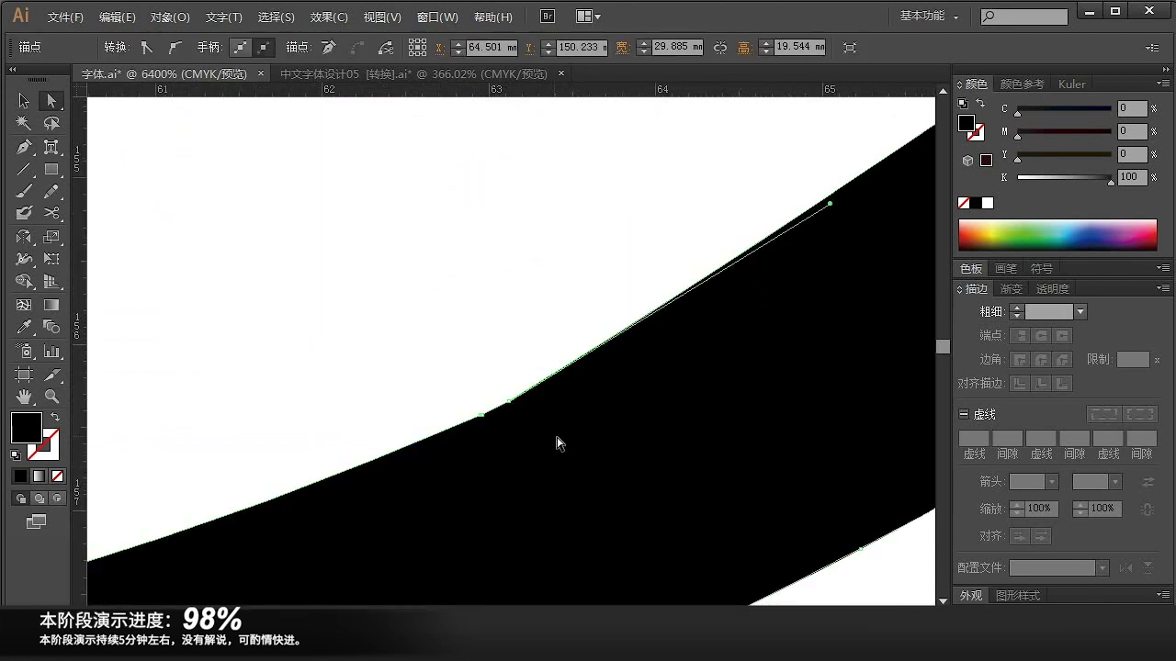
{"action": "left_click_drag", "start_coordinate": [509, 402], "coordinate": [493, 347]}
{"action": "key", "text": "ctrl+z"}
- Deselect the 家 shape and examine the whole lettering on the page
{"action": "left_click", "coordinate": [527, 346], "text": "ctrl+alt"}
{"action": "left_click", "coordinate": [528, 347], "text": "ctrl+alt"}
{"action": "left_click", "coordinate": [496, 365], "text": "ctrl+alt"}
{"action": "left_click", "coordinate": [467, 386], "text": "ctrl+alt"}
{"action": "left_click", "coordinate": [466, 386], "text": "ctrl+alt"}
{"action": "left_click", "coordinate": [466, 386], "text": "ctrl+alt"}
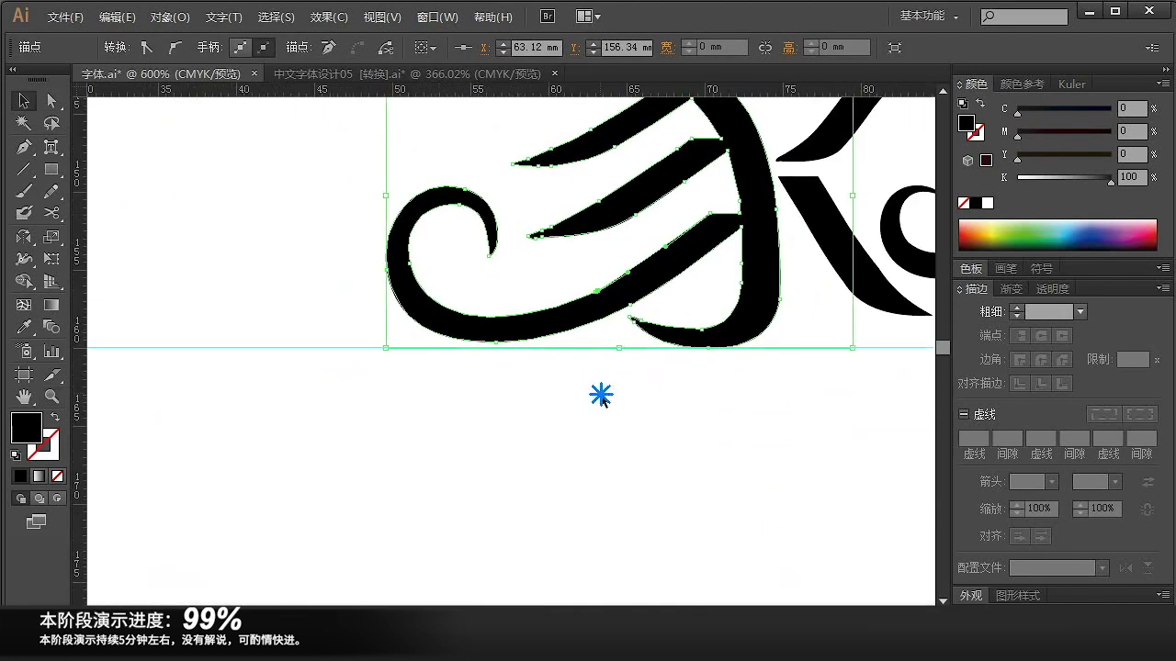
{"action": "left_click", "coordinate": [601, 396]}
{"action": "left_click", "coordinate": [609, 318], "text": "ctrl+alt"}
{"action": "left_click", "coordinate": [608, 319], "text": "ctrl+alt"}
{"action": "left_click", "coordinate": [608, 319], "text": "ctrl+alt"}
{"action": "left_click", "coordinate": [608, 319], "text": "ctrl+alt"}
{"action": "right_click", "coordinate": [722, 493]}
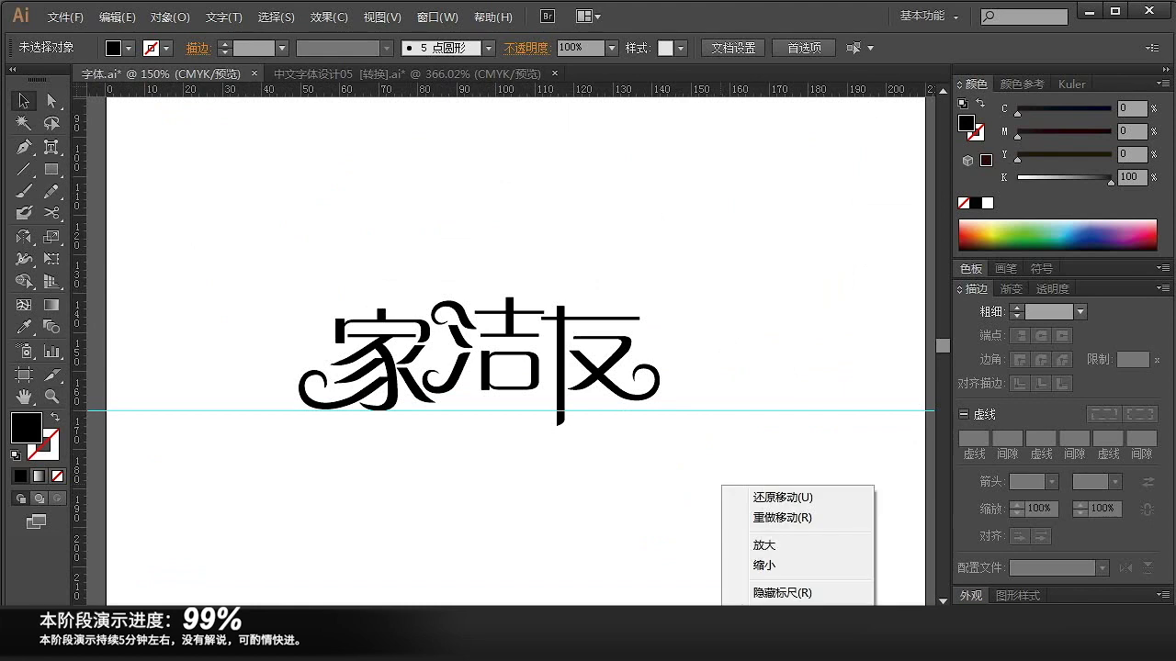
{"action": "left_click", "coordinate": [742, 491]}
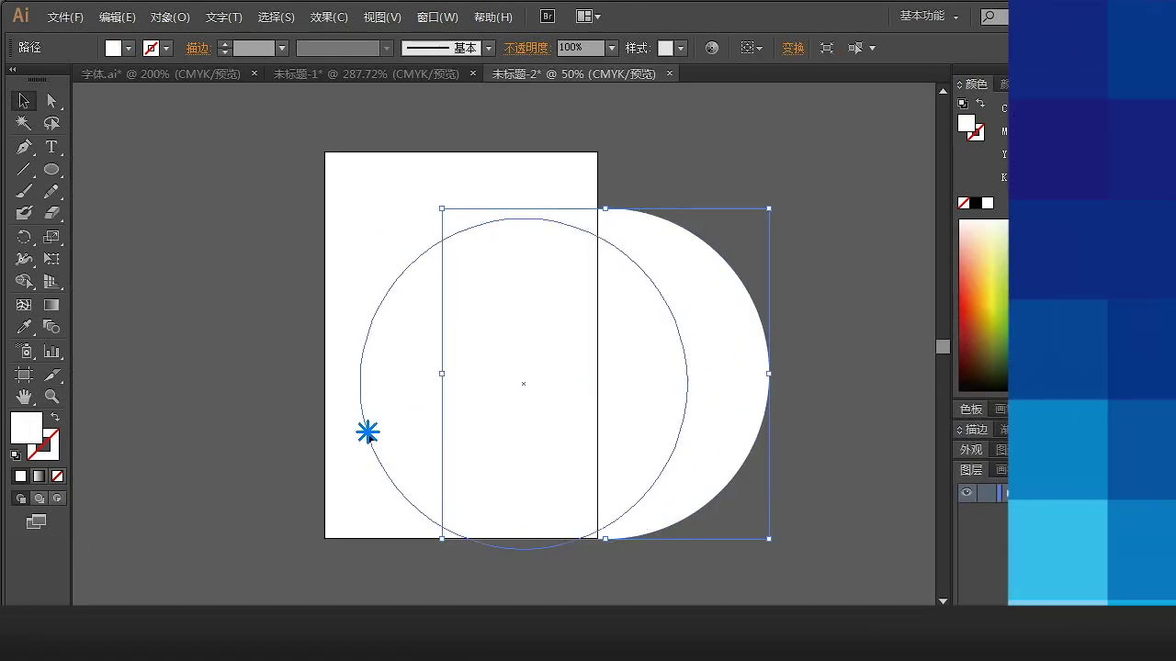
- Reshape the white circle into a slanted egg with its top anchor at about X 210, Y 4 mm and bottom at X 133, Y 316 mm
{"action": "left_click_drag", "start_coordinate": [368, 435], "coordinate": [368, 434]}
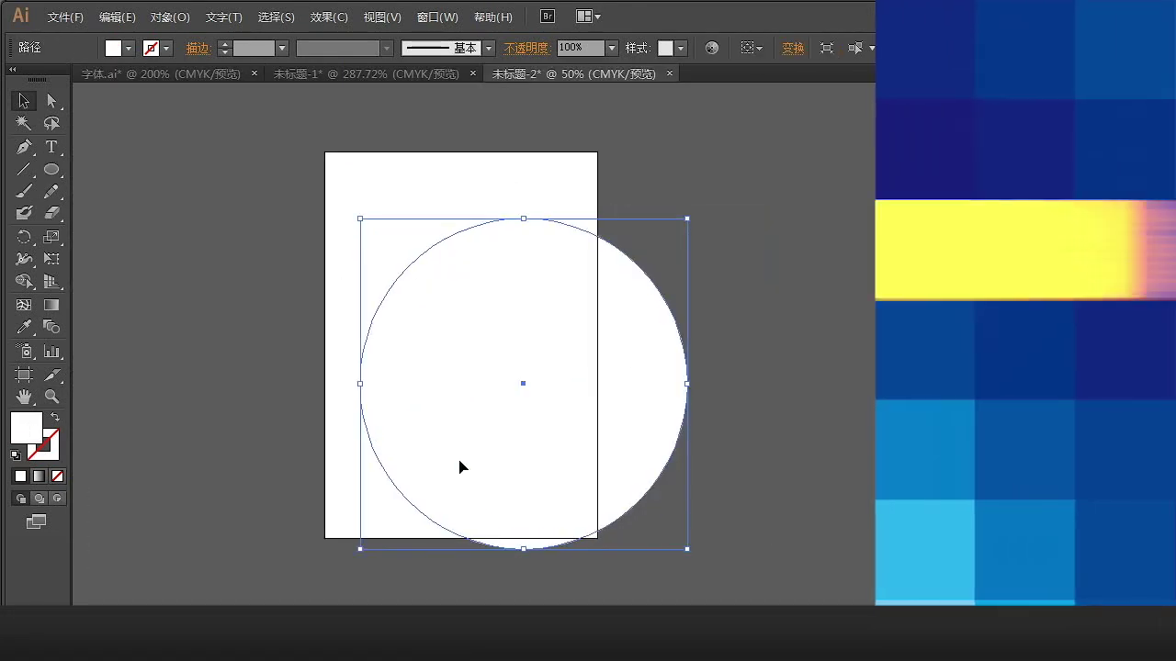
{"action": "key", "text": "a"}
{"action": "left_click_drag", "start_coordinate": [702, 415], "coordinate": [658, 353]}
{"action": "left_click_drag", "start_coordinate": [529, 549], "coordinate": [577, 176]}
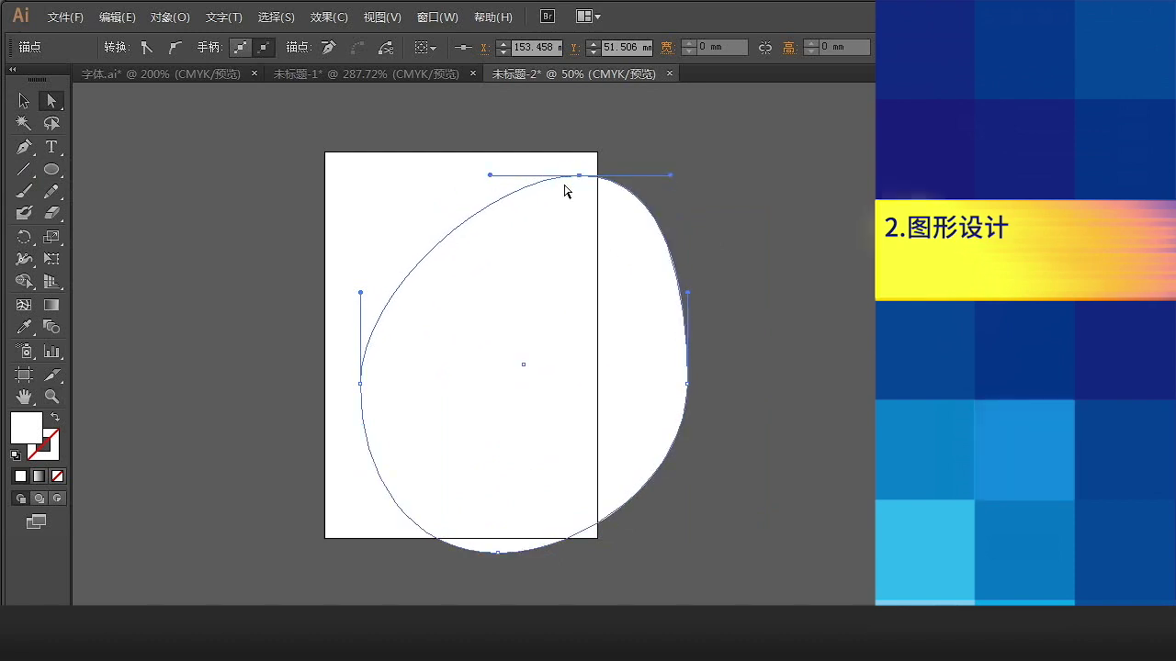
{"action": "left_click_drag", "start_coordinate": [360, 294], "coordinate": [360, 230]}
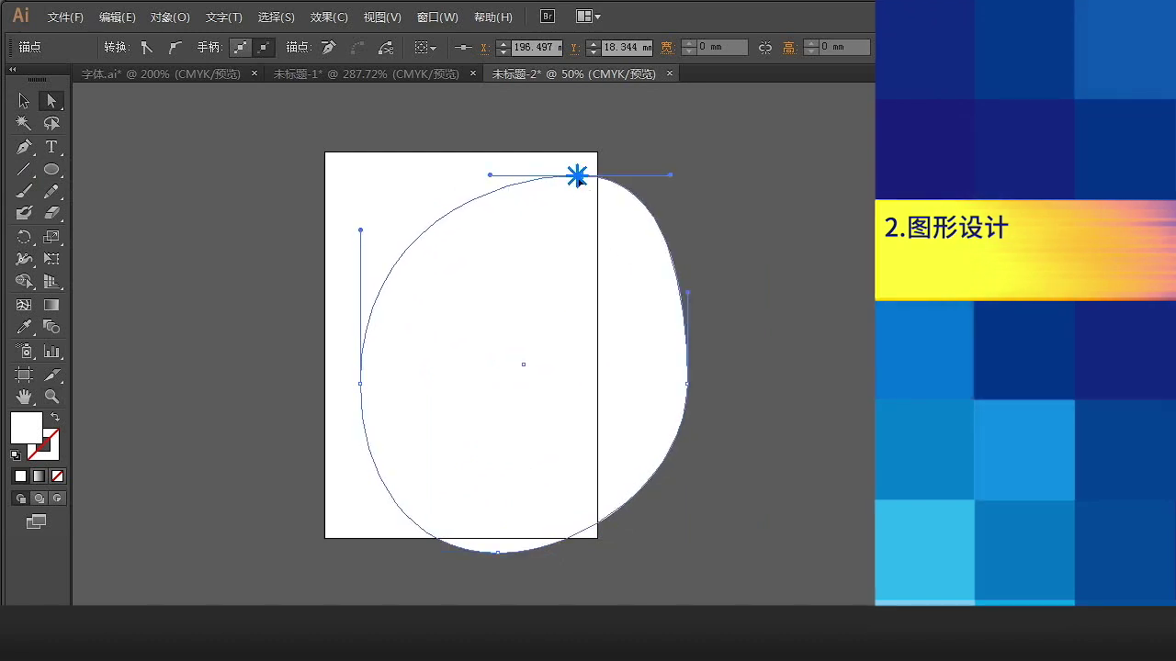
{"action": "left_click_drag", "start_coordinate": [577, 177], "coordinate": [597, 156]}
{"action": "left_click_drag", "start_coordinate": [361, 230], "coordinate": [376, 227]}
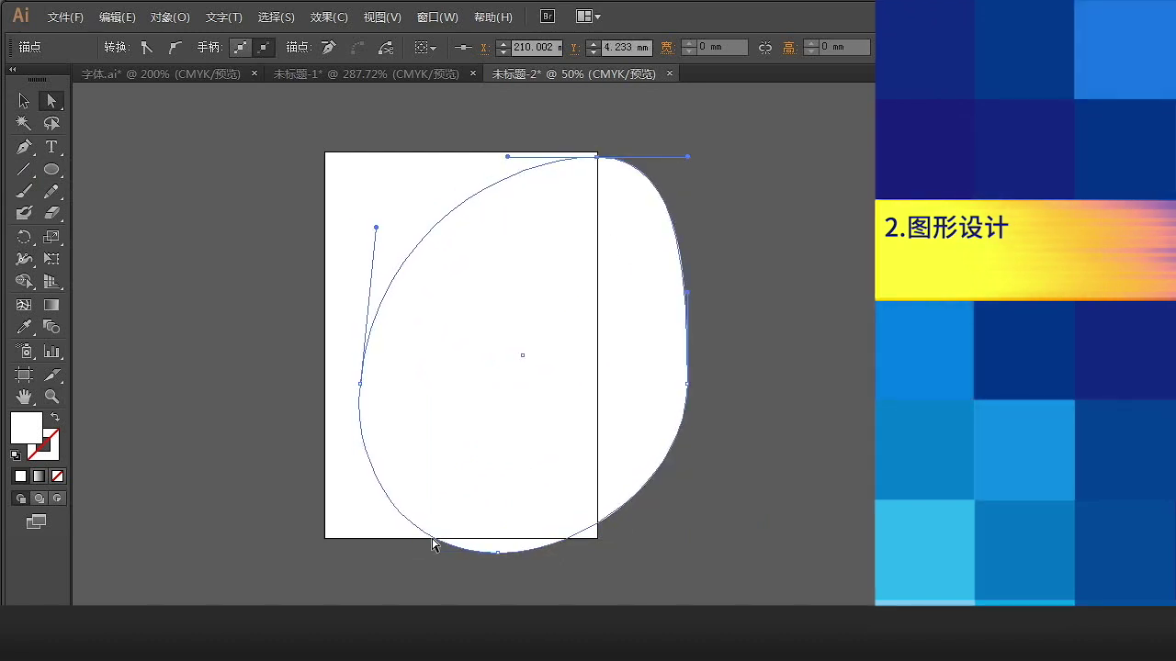
{"action": "left_click_drag", "start_coordinate": [493, 553], "coordinate": [496, 561]}
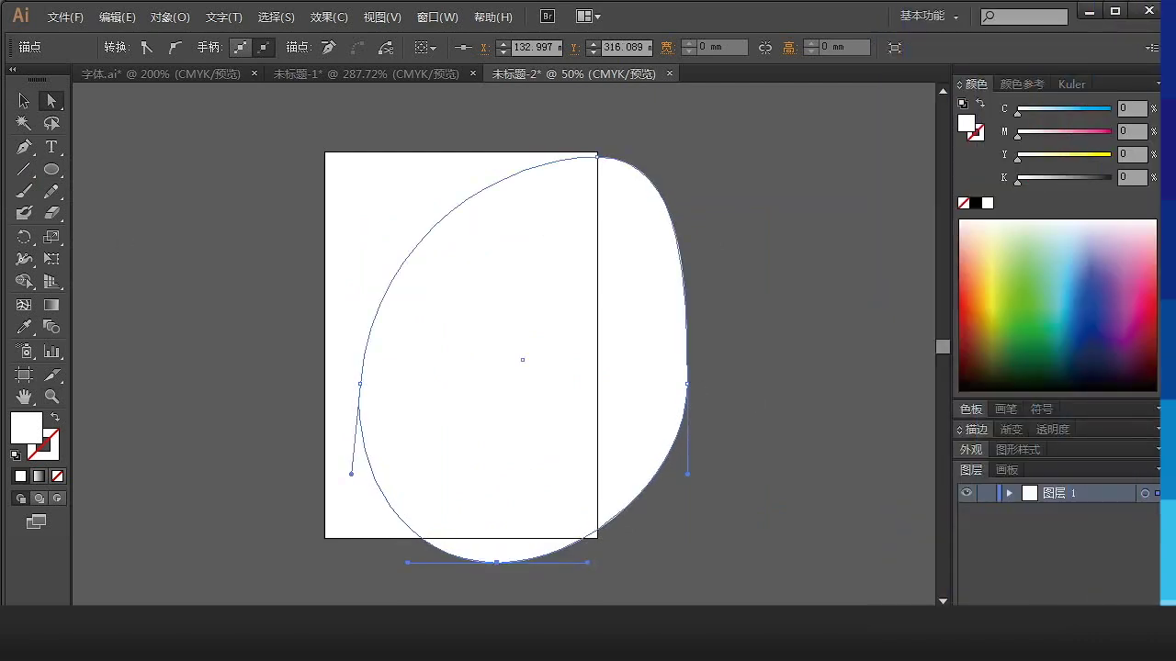
- Fill the egg shape with light green (C 54.12, M 0, Y 76.86, K 0) and overlay a shorter, slightly wider copy offset from it
{"action": "key", "text": "v"}
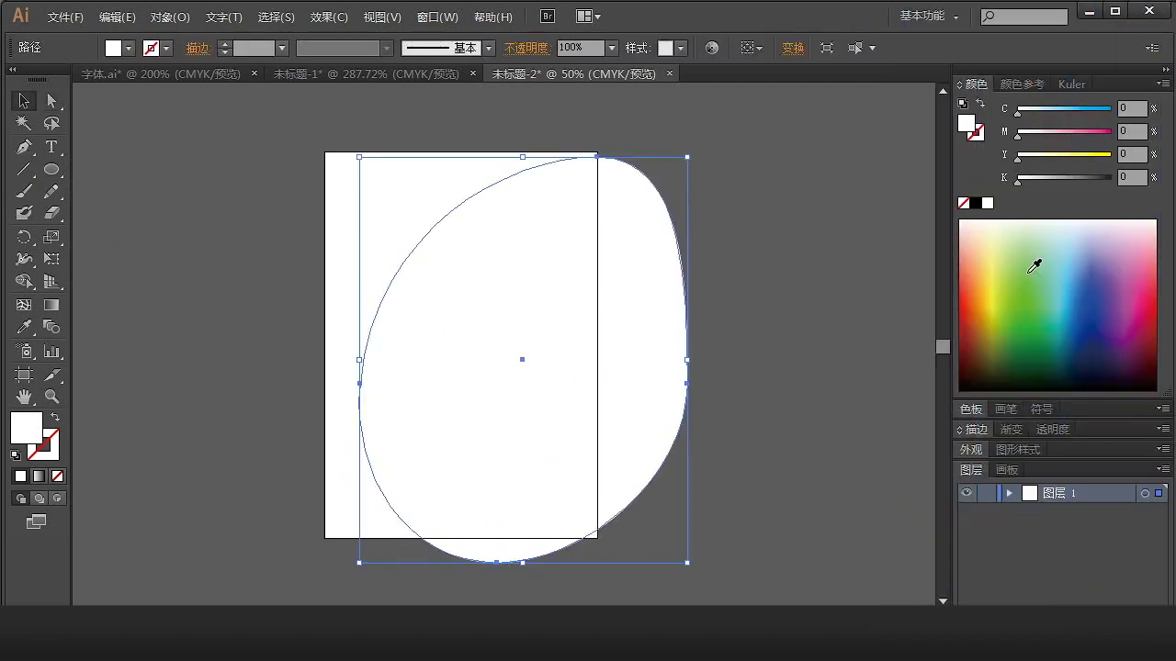
{"action": "left_click", "coordinate": [1034, 266]}
{"action": "left_click_drag", "start_coordinate": [480, 467], "coordinate": [502, 482]}
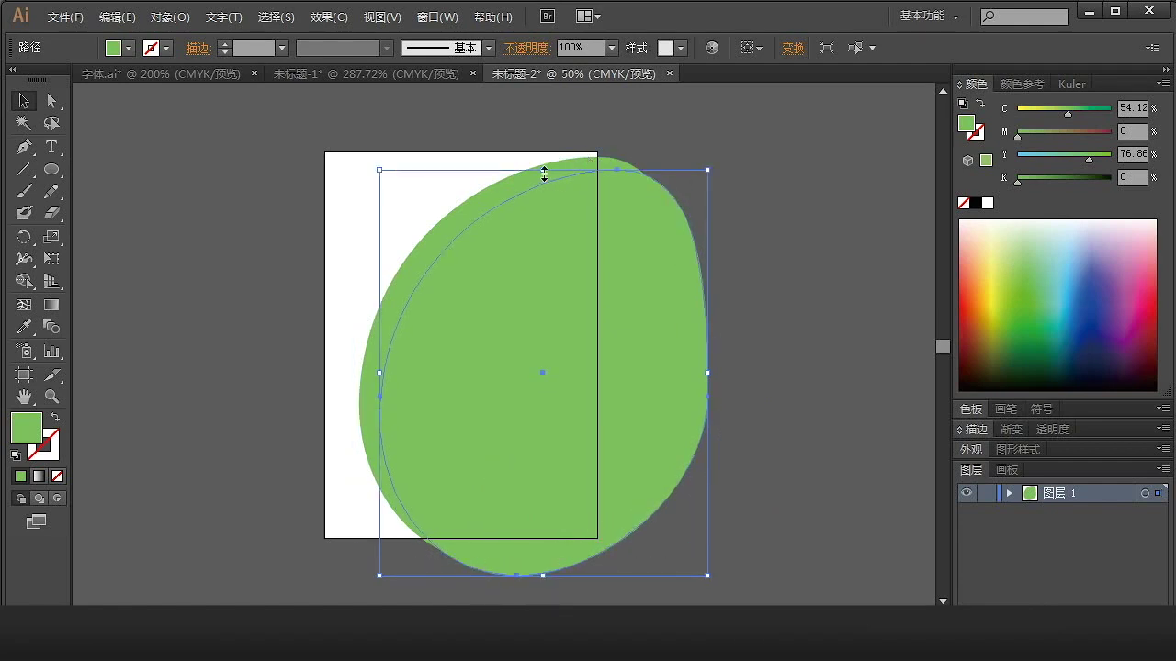
{"action": "left_click_drag", "start_coordinate": [543, 171], "coordinate": [543, 224]}
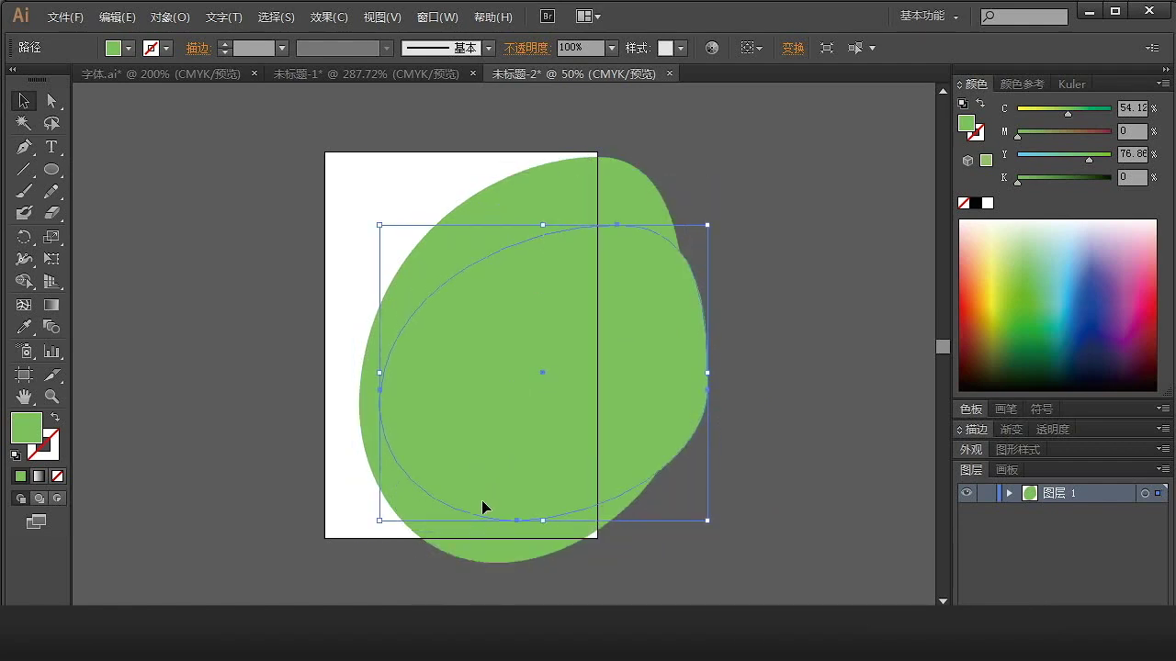
{"action": "left_click_drag", "start_coordinate": [501, 518], "coordinate": [493, 521]}
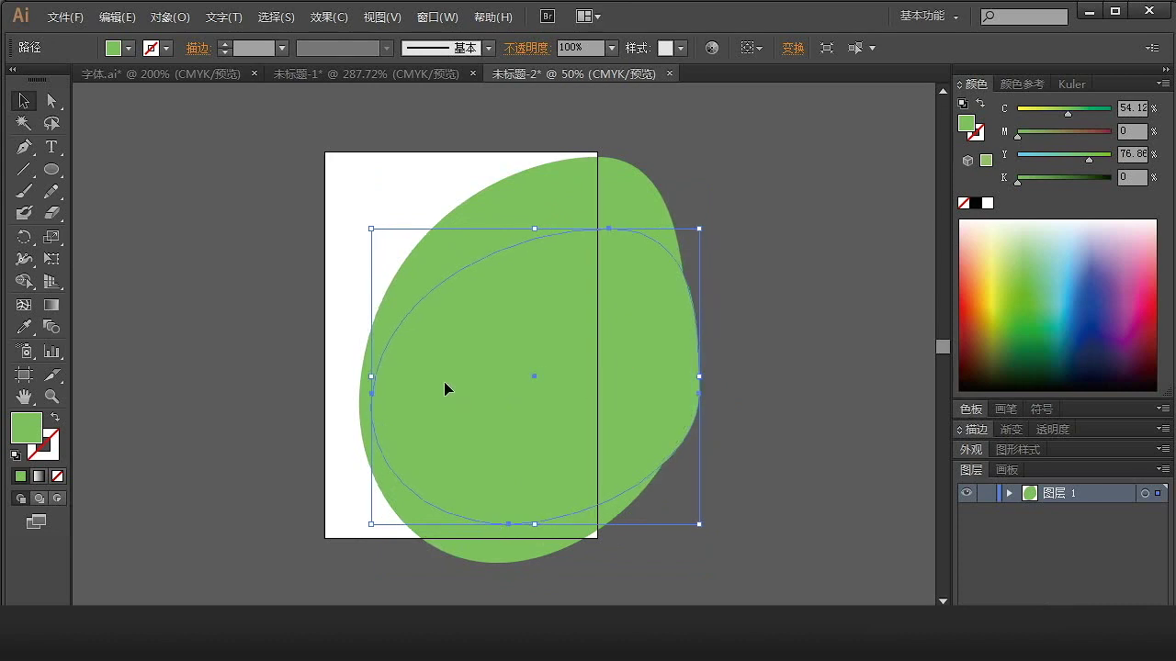
{"action": "left_click_drag", "start_coordinate": [446, 276], "coordinate": [454, 273]}
{"action": "left_click_drag", "start_coordinate": [706, 373], "coordinate": [720, 373]}
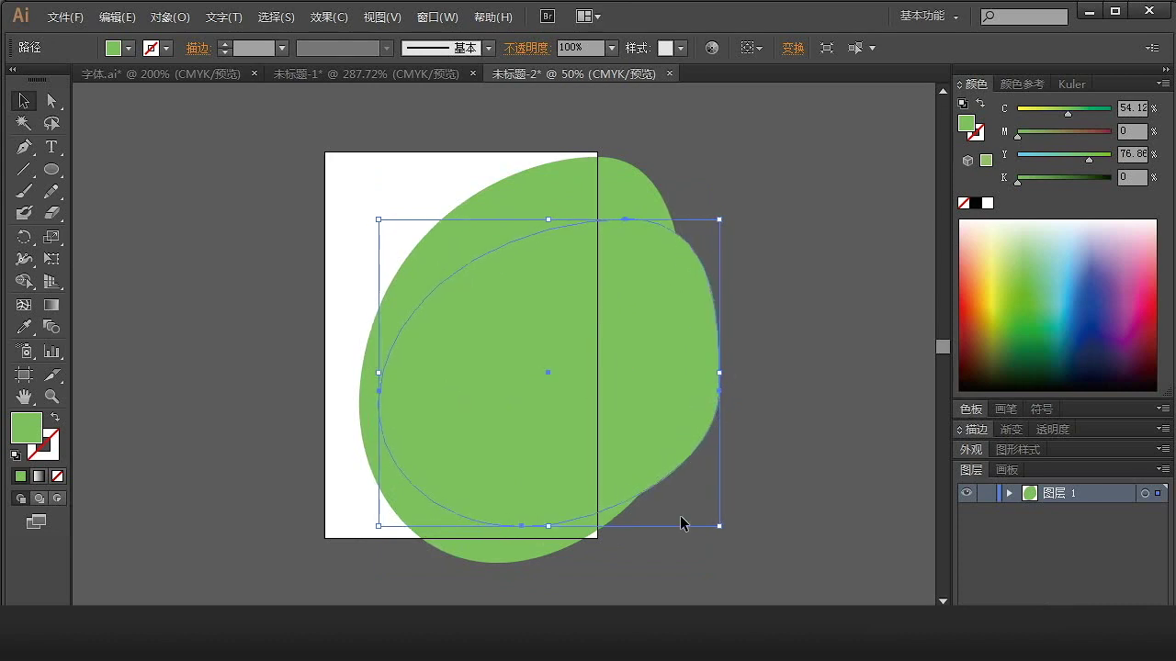
- Move the large green shape's bottom anchor to about X 123, Y 327 mm and pull the copy's bottom anchor downward
{"action": "left_click", "coordinate": [489, 561]}
{"action": "key", "text": "a"}
{"action": "left_click", "coordinate": [506, 582]}
{"action": "left_click_drag", "start_coordinate": [497, 563], "coordinate": [483, 576]}
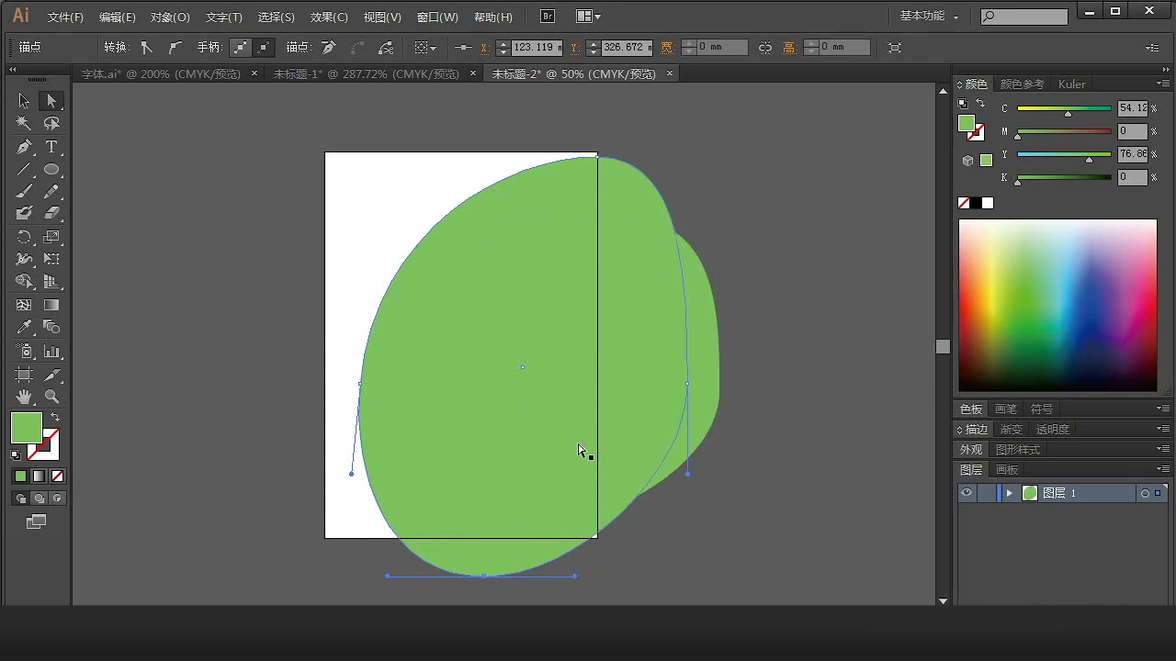
{"action": "key", "text": "v"}
{"action": "left_click", "coordinate": [668, 409]}
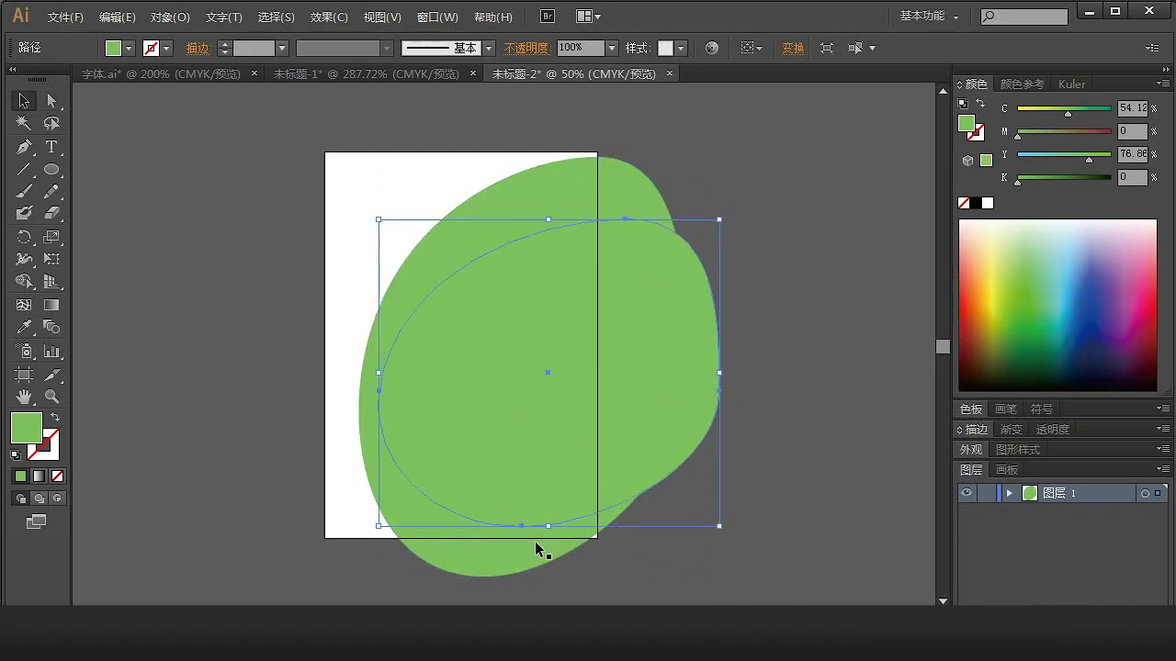
{"action": "key", "text": "a"}
{"action": "left_click_drag", "start_coordinate": [520, 525], "coordinate": [528, 552]}
- Subtract the copy from the large green shape with Pathfinder to leave a crescent, and deselect it
{"action": "key", "text": "v"}
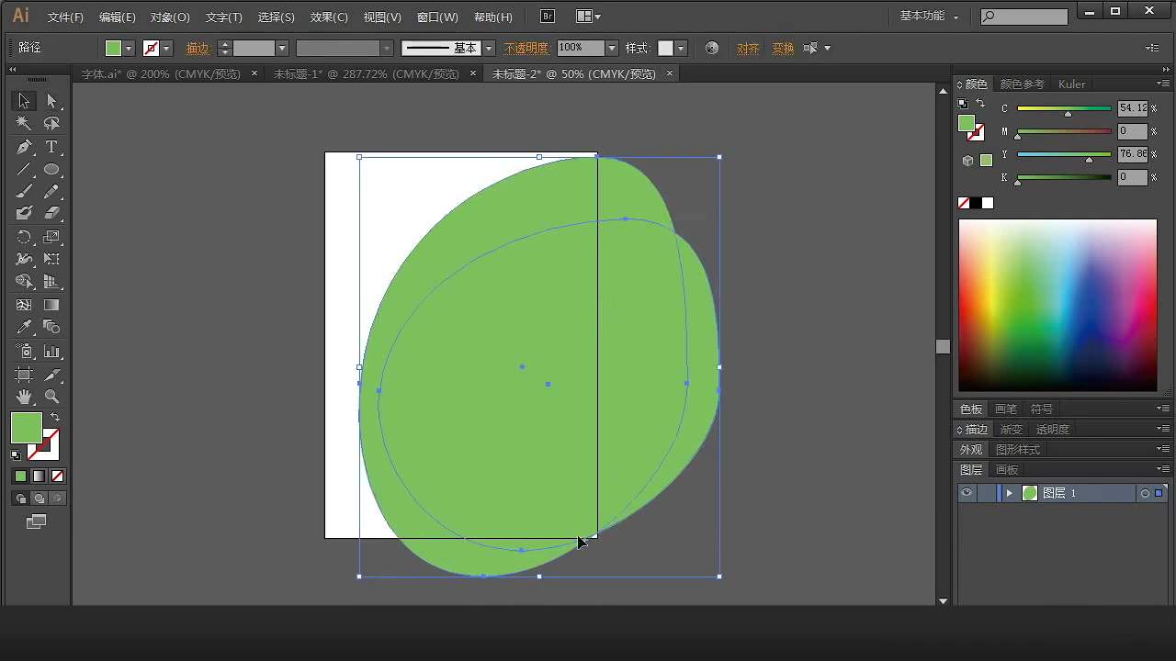
{"action": "key", "text": "ctrl+shift+F9"}
{"action": "left_click_drag", "start_coordinate": [149, 535], "coordinate": [191, 476]}
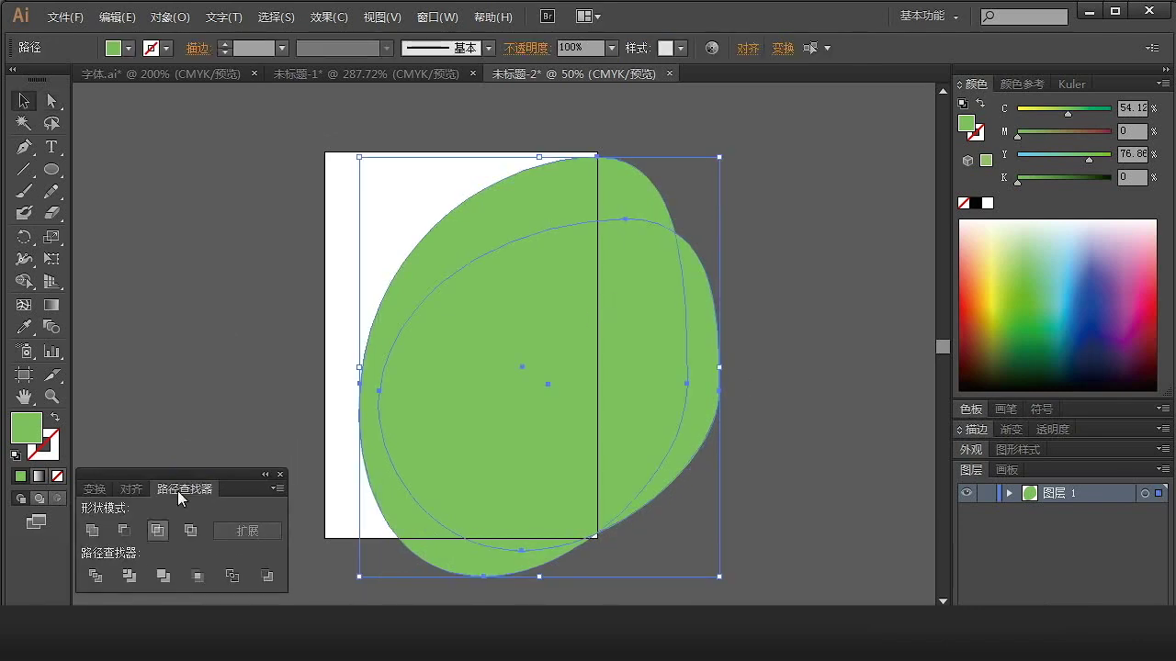
{"action": "left_click", "coordinate": [124, 531]}
{"action": "left_click", "coordinate": [779, 490]}
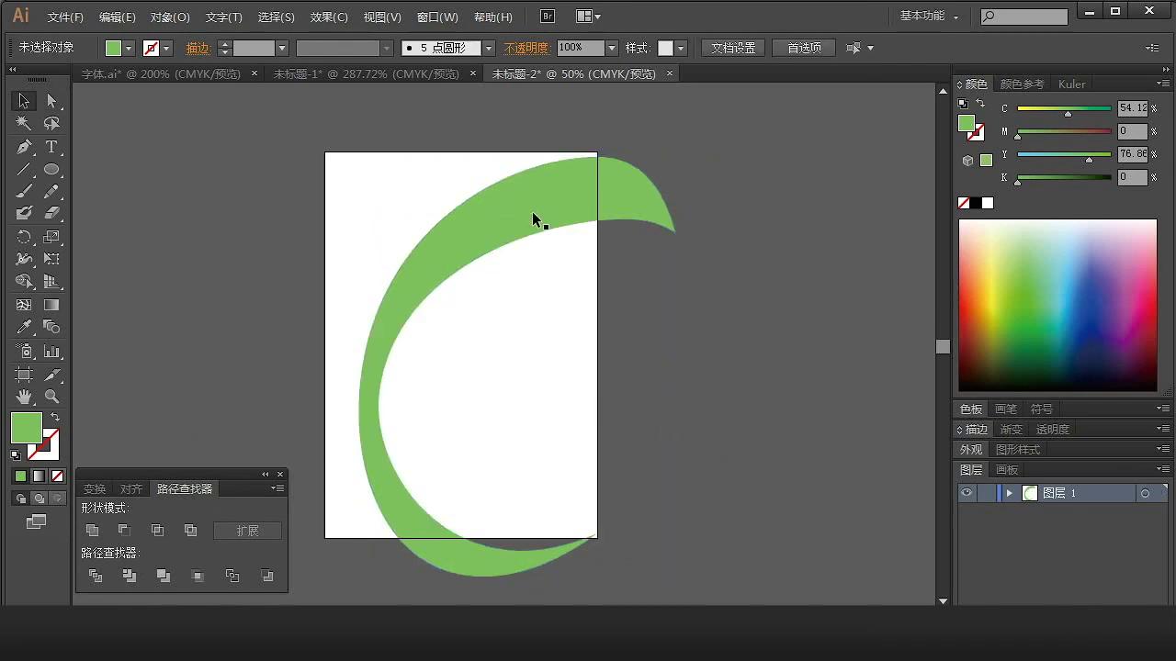
- Pull the crescent's topmost anchor up and to the right to widen its upper end
{"action": "key", "text": "a"}
{"action": "left_click", "coordinate": [529, 178]}
{"action": "left_click_drag", "start_coordinate": [598, 158], "coordinate": [651, 129]}
{"action": "left_click", "coordinate": [553, 139]}
- Broaden the crescent's lower end by lowering its outer anchor, reshaping the handles and shifting the inner anchor slightly
{"action": "key", "text": "space"}
{"action": "left_click_drag", "start_coordinate": [597, 580], "coordinate": [598, 530]}
{"action": "left_click", "coordinate": [610, 458]}
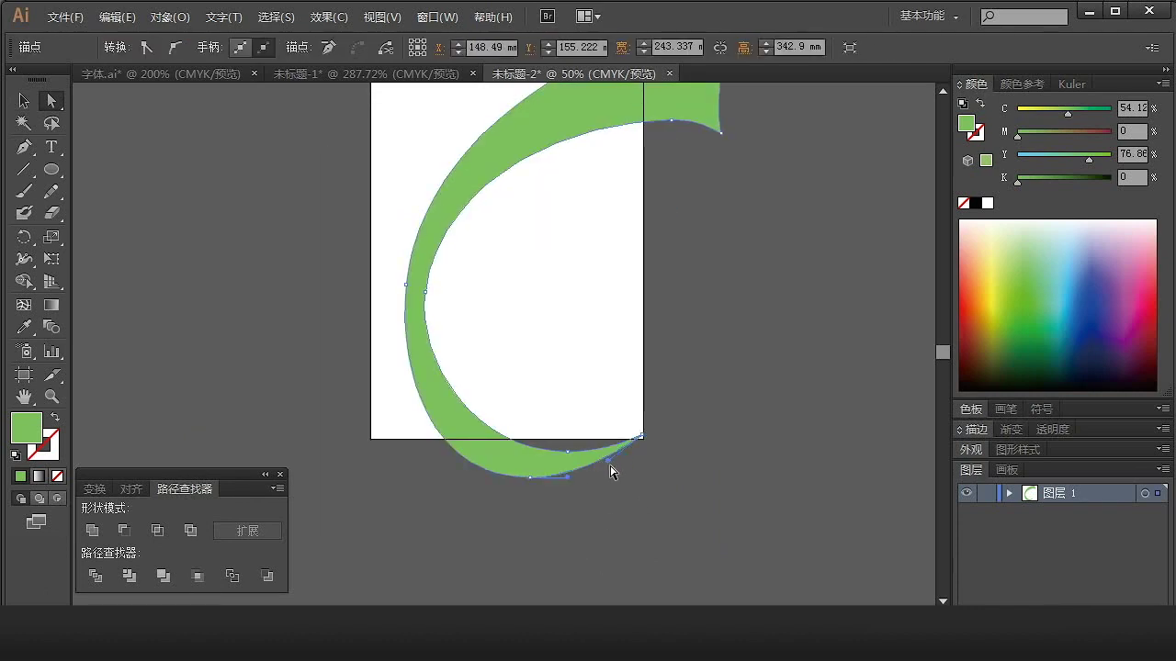
{"action": "left_click_drag", "start_coordinate": [608, 459], "coordinate": [609, 536]}
{"action": "left_click_drag", "start_coordinate": [531, 478], "coordinate": [531, 504]}
{"action": "left_click_drag", "start_coordinate": [432, 506], "coordinate": [427, 463]}
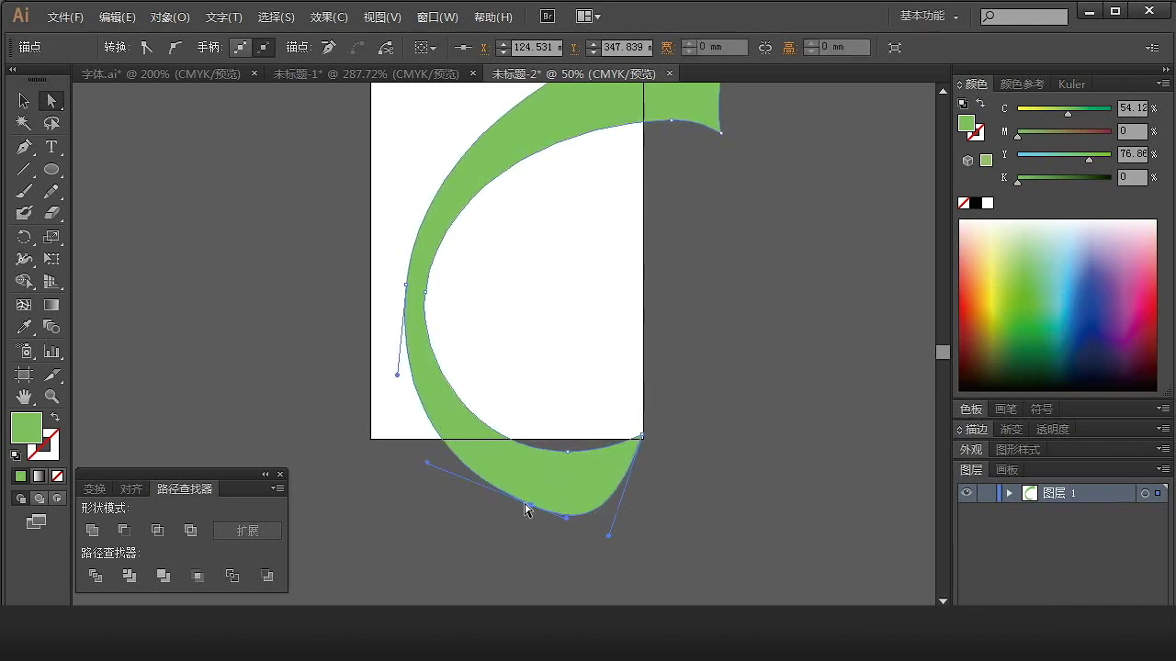
{"action": "left_click_drag", "start_coordinate": [567, 518], "coordinate": [546, 504]}
{"action": "left_click_drag", "start_coordinate": [567, 452], "coordinate": [573, 452]}
{"action": "left_click", "coordinate": [688, 438]}
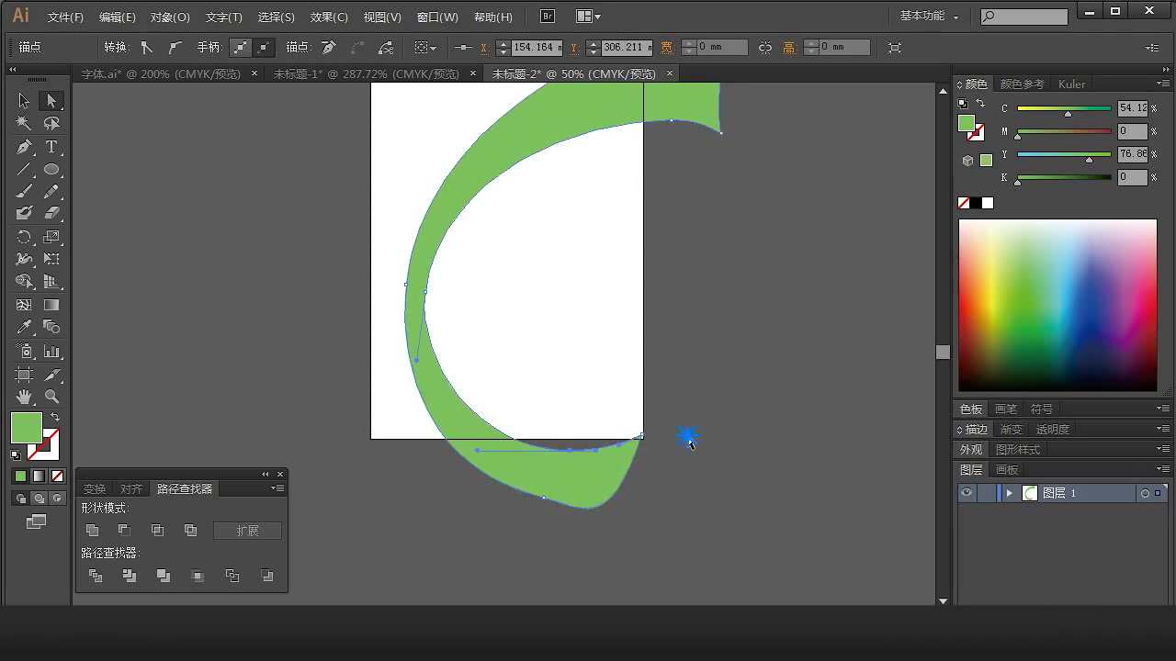
- Draw a Pen path from about X 211, Y 332 mm near the crescent's lower end, curving to about X 23, Y 175 mm
{"action": "left_click_drag", "start_coordinate": [628, 344], "coordinate": [616, 410]}
{"action": "left_click_drag", "start_coordinate": [582, 343], "coordinate": [378, 318]}
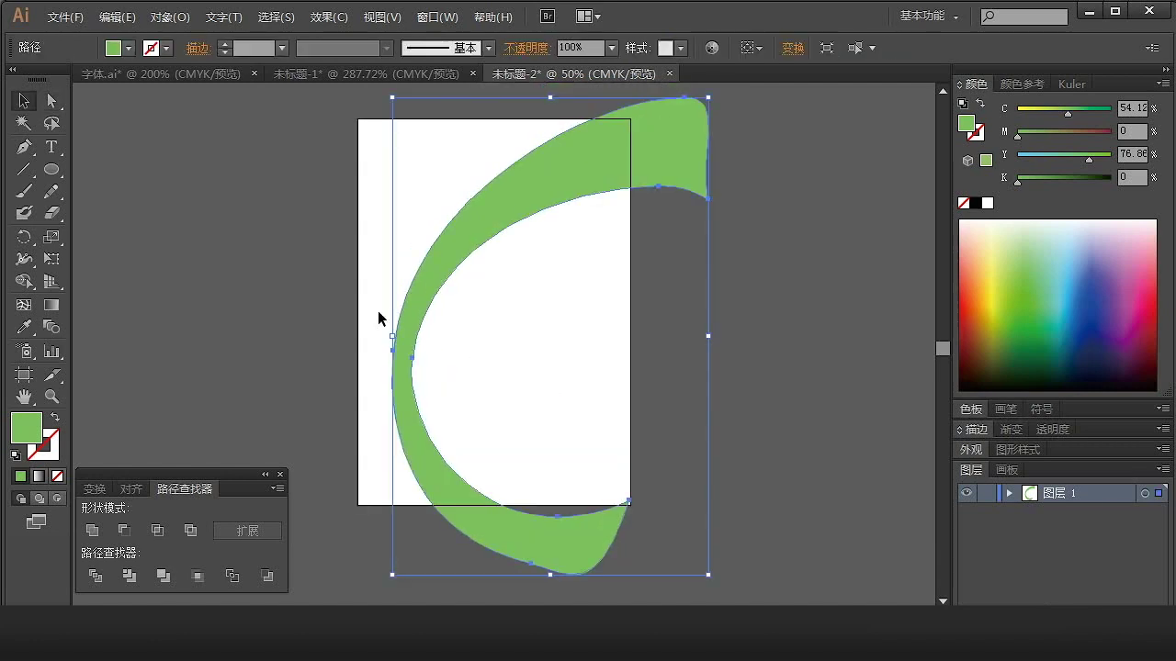
{"action": "left_click", "coordinate": [511, 440]}
{"action": "left_click", "coordinate": [444, 476]}
{"action": "left_click", "coordinate": [24, 147]}
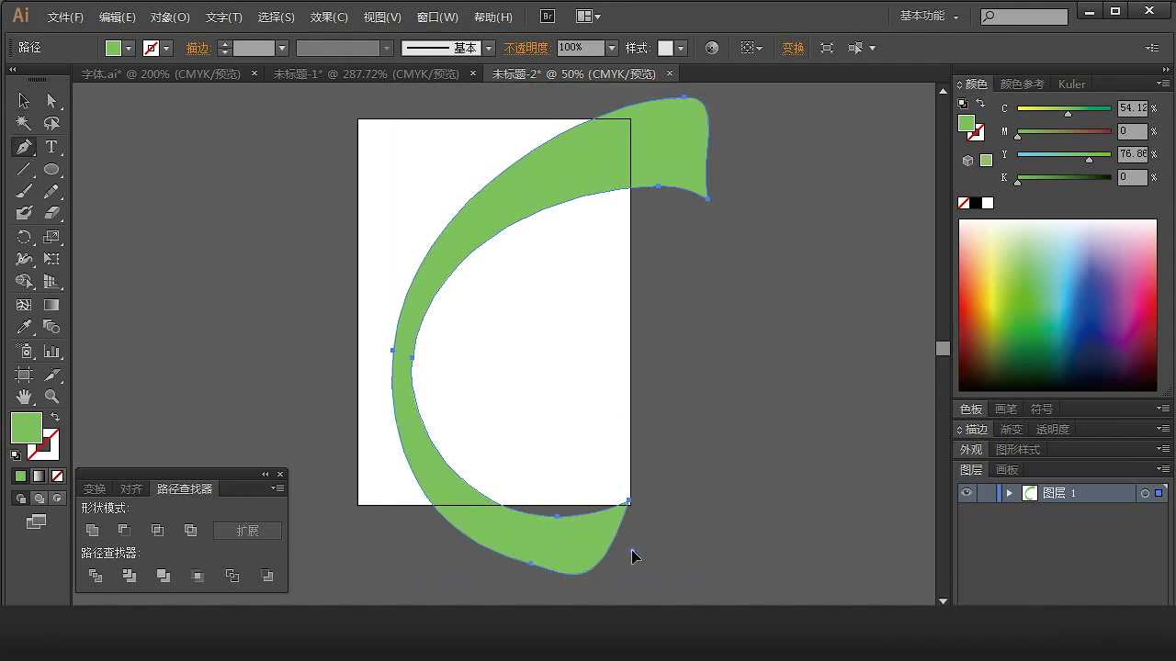
{"action": "left_click", "coordinate": [632, 552]}
{"action": "left_click_drag", "start_coordinate": [404, 399], "coordinate": [364, 220]}
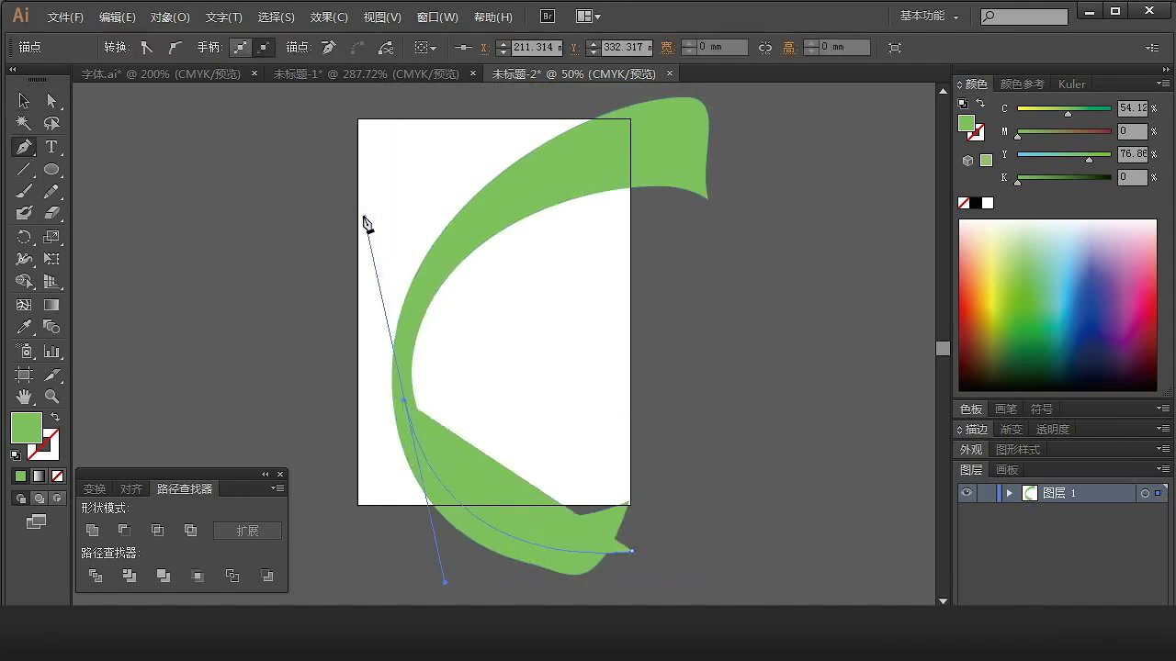
{"action": "key", "text": "ctrl+z"}
{"action": "left_click_drag", "start_coordinate": [388, 418], "coordinate": [359, 267]}
{"action": "key", "text": "ctrl+z"}
{"action": "left_click_drag", "start_coordinate": [387, 346], "coordinate": [387, 127]}
{"action": "left_click_drag", "start_coordinate": [443, 254], "coordinate": [424, 362]}
{"action": "left_click_drag", "start_coordinate": [506, 309], "coordinate": [492, 281]}
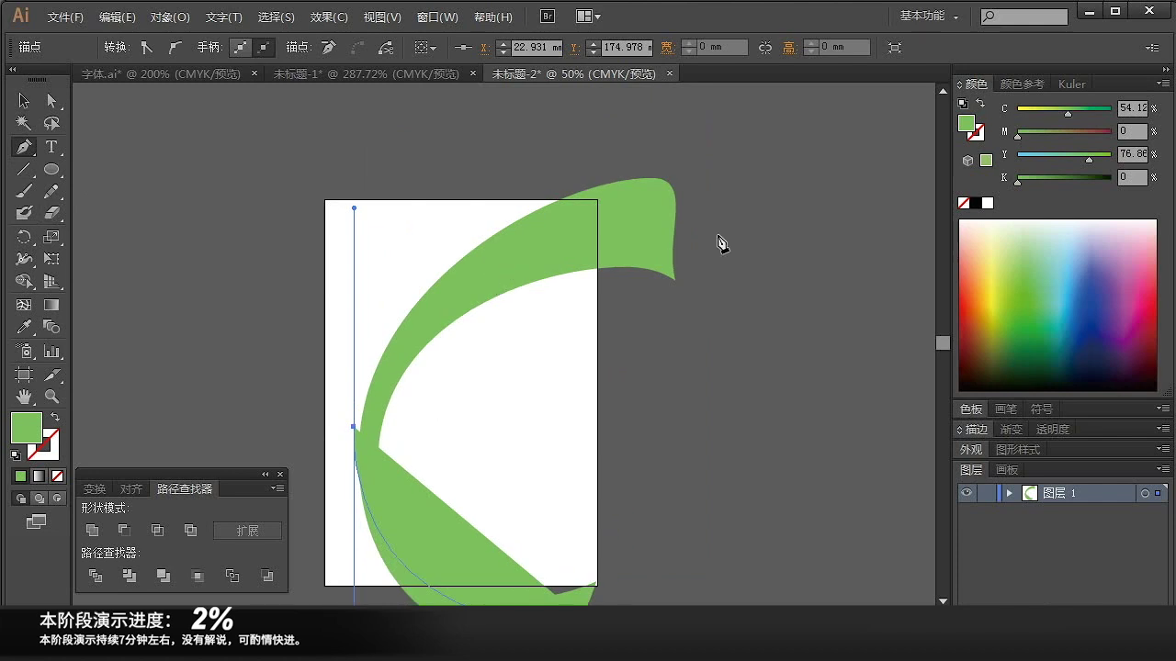
{"action": "left_click", "coordinate": [714, 225]}
{"action": "key", "text": "ctrl+z"}
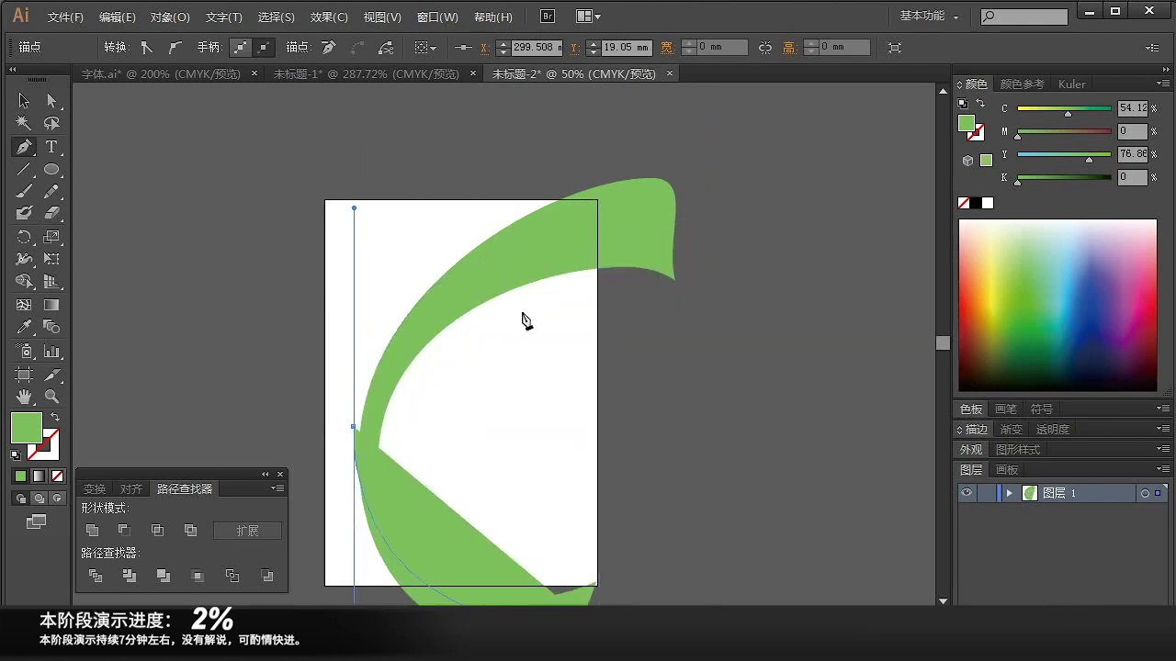
- Move the free end anchor of the Pen path to about X 24, Y 183 mm on the crescent's outer edge
{"action": "key", "text": "a"}
{"action": "left_click_drag", "start_coordinate": [258, 363], "coordinate": [566, 553]}
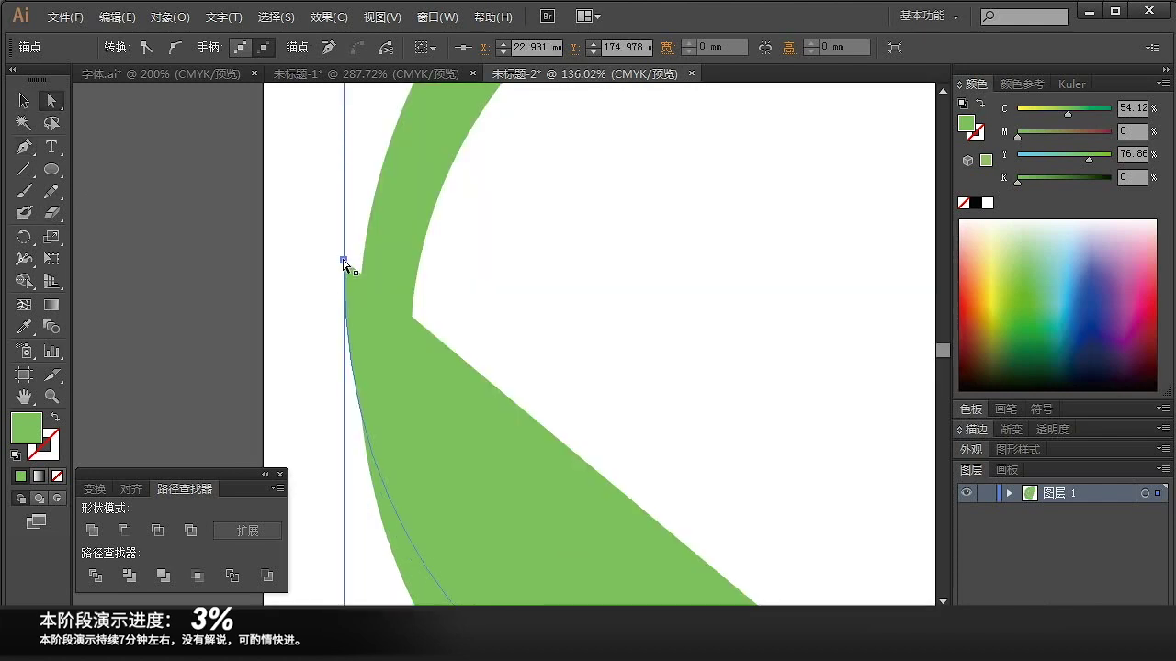
{"action": "left_click_drag", "start_coordinate": [343, 261], "coordinate": [349, 291]}
{"action": "key", "text": "z"}
{"action": "left_click", "coordinate": [620, 336], "text": "alt"}
{"action": "left_click", "coordinate": [620, 336], "text": "alt"}
{"action": "left_click", "coordinate": [619, 336], "text": "alt"}
{"action": "left_click_drag", "start_coordinate": [407, 322], "coordinate": [463, 342]}
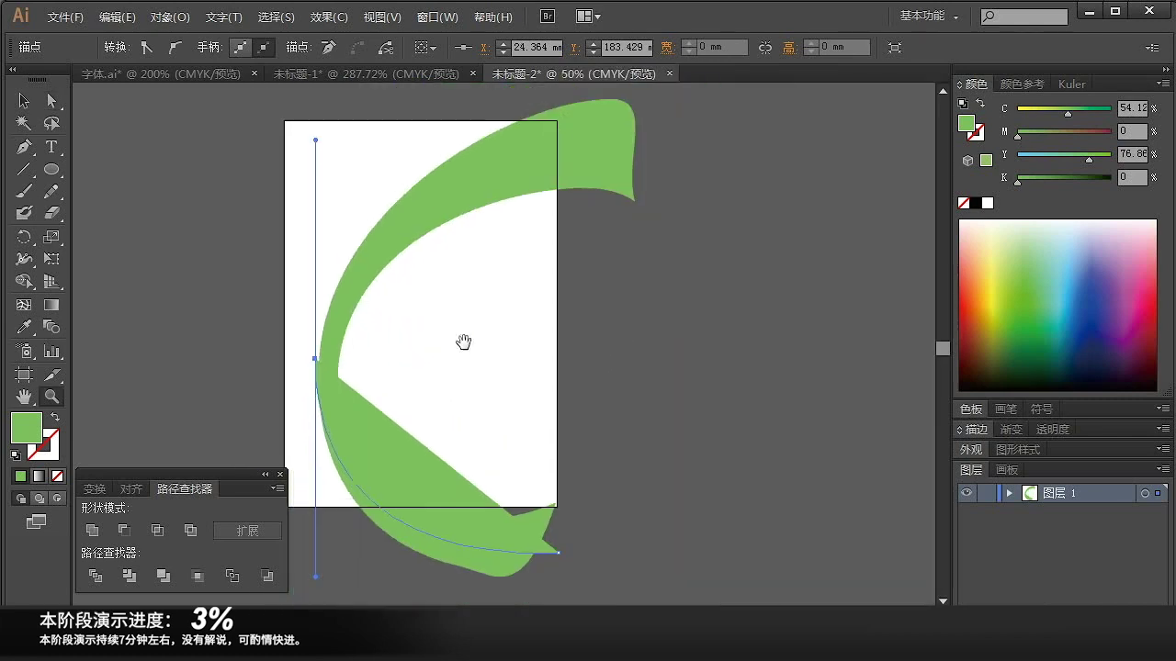
- Shorten the end anchor's outgoing handle and continue the Pen path with a curve to about X 305, Y 16 mm past the upper tip
{"action": "left_click", "coordinate": [23, 147]}
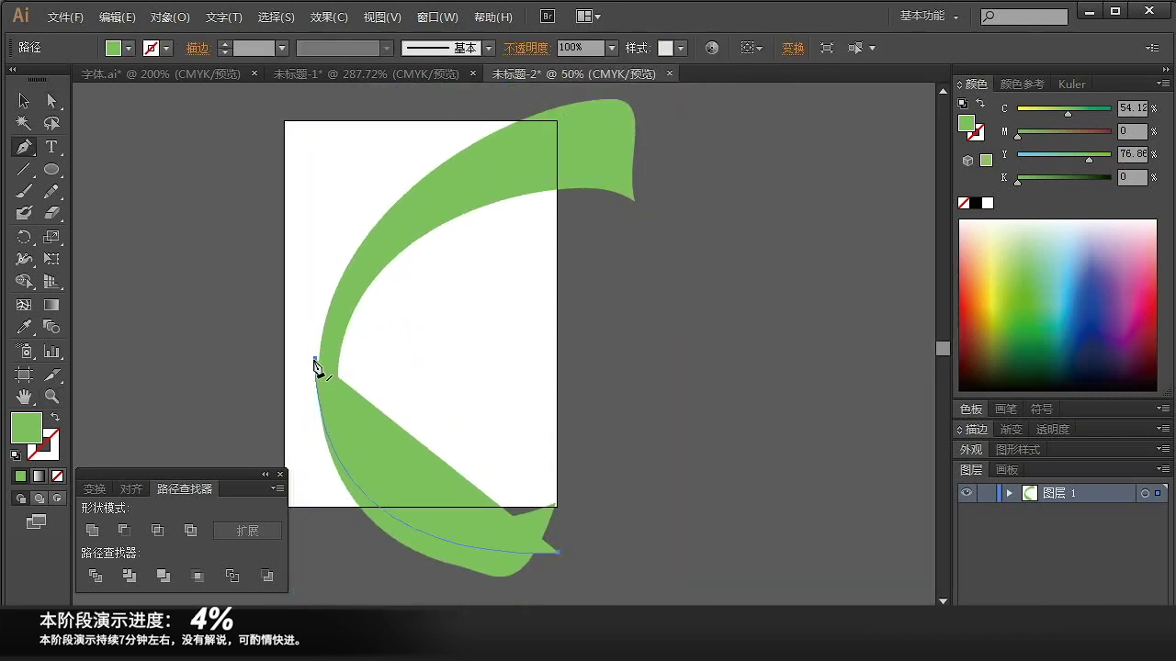
{"action": "left_click_drag", "start_coordinate": [316, 360], "coordinate": [315, 303]}
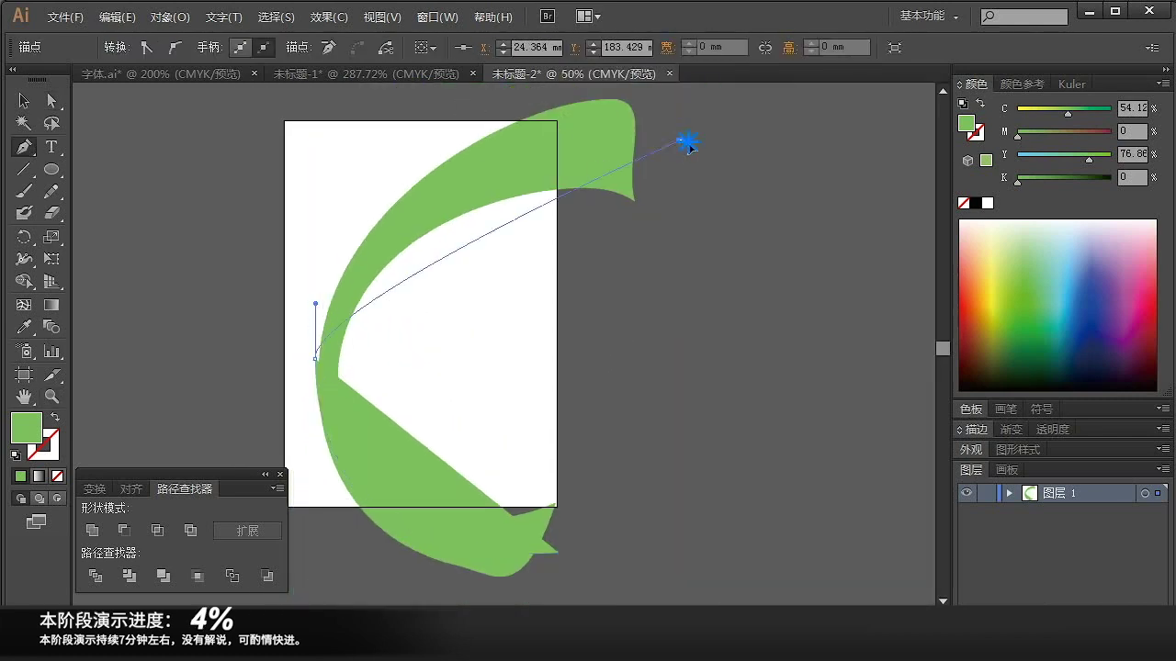
{"action": "left_click_drag", "start_coordinate": [681, 141], "coordinate": [875, 154]}
{"action": "left_click_drag", "start_coordinate": [601, 336], "coordinate": [705, 376]}
- Route the Pen path around the crescent's outer side with curved anchors, close it at its starting anchor, and deselect it
{"action": "key", "text": "v"}
{"action": "left_click", "coordinate": [22, 149]}
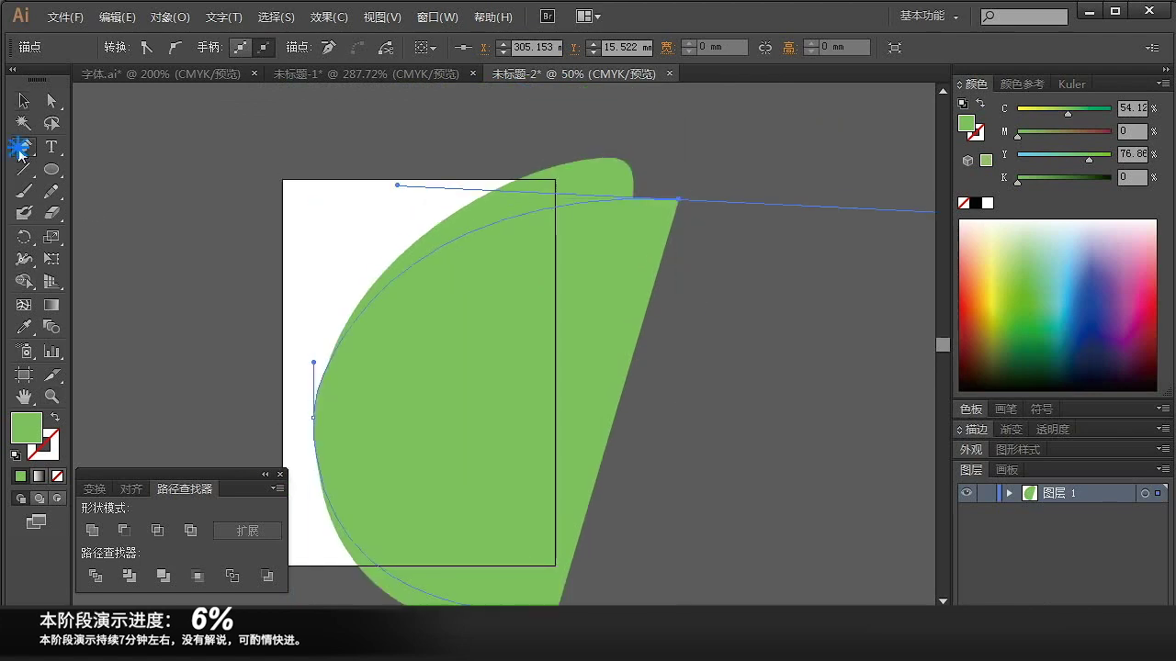
{"action": "left_click", "coordinate": [677, 198]}
{"action": "left_click_drag", "start_coordinate": [585, 141], "coordinate": [456, 131]}
{"action": "left_click_drag", "start_coordinate": [388, 282], "coordinate": [487, 165]}
{"action": "left_click_drag", "start_coordinate": [216, 270], "coordinate": [275, 400]}
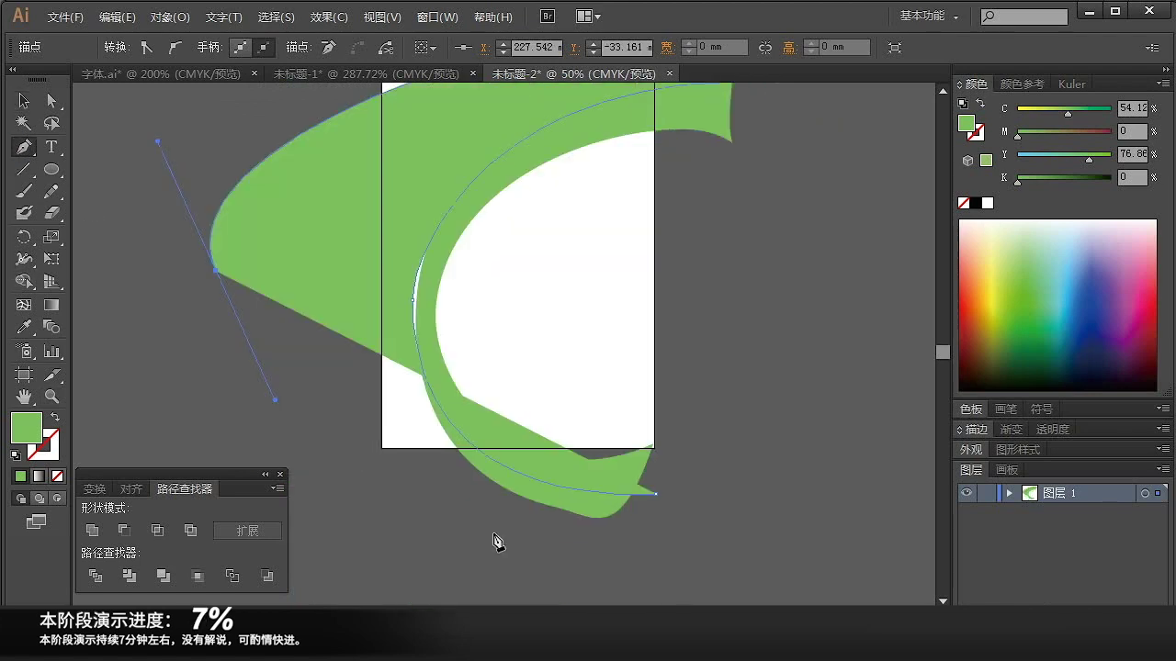
{"action": "left_click", "coordinate": [655, 495]}
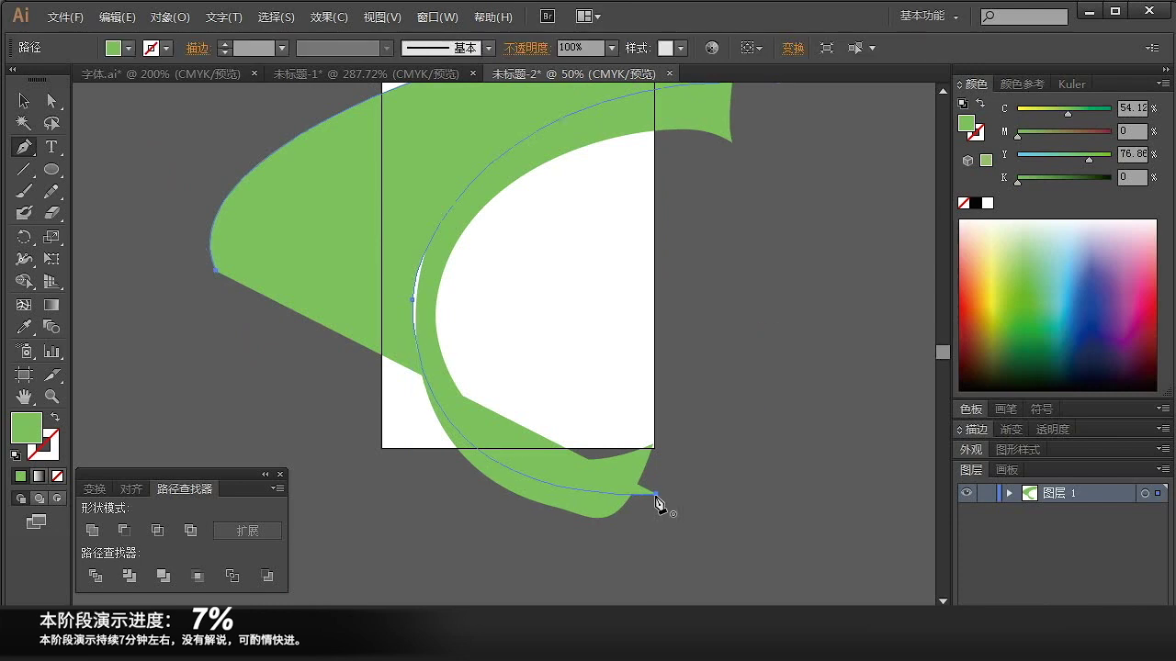
{"action": "left_click_drag", "start_coordinate": [655, 495], "coordinate": [719, 378]}
{"action": "key", "text": "v"}
{"action": "left_click", "coordinate": [721, 378]}
- Copy the crescent and intersect it with the closed Pen shape, keeping the overlapping outer strips on top of the crescent
{"action": "left_click", "coordinate": [432, 334]}
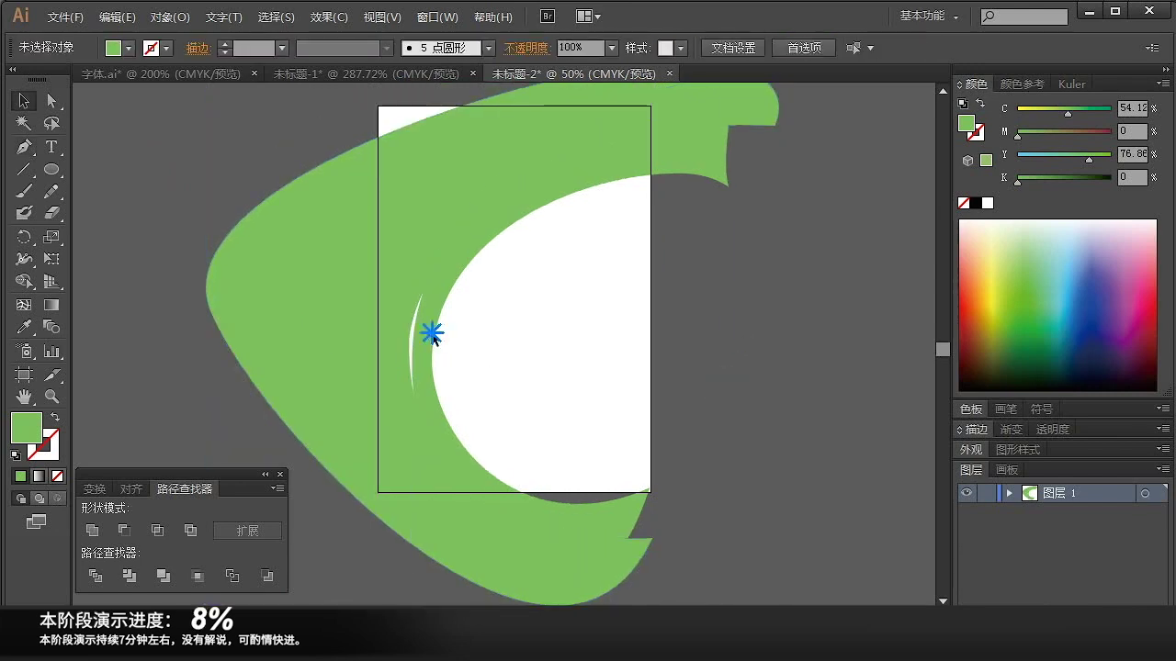
{"action": "key", "text": "ctrl+c"}
{"action": "left_click", "coordinate": [305, 351], "text": "shift"}
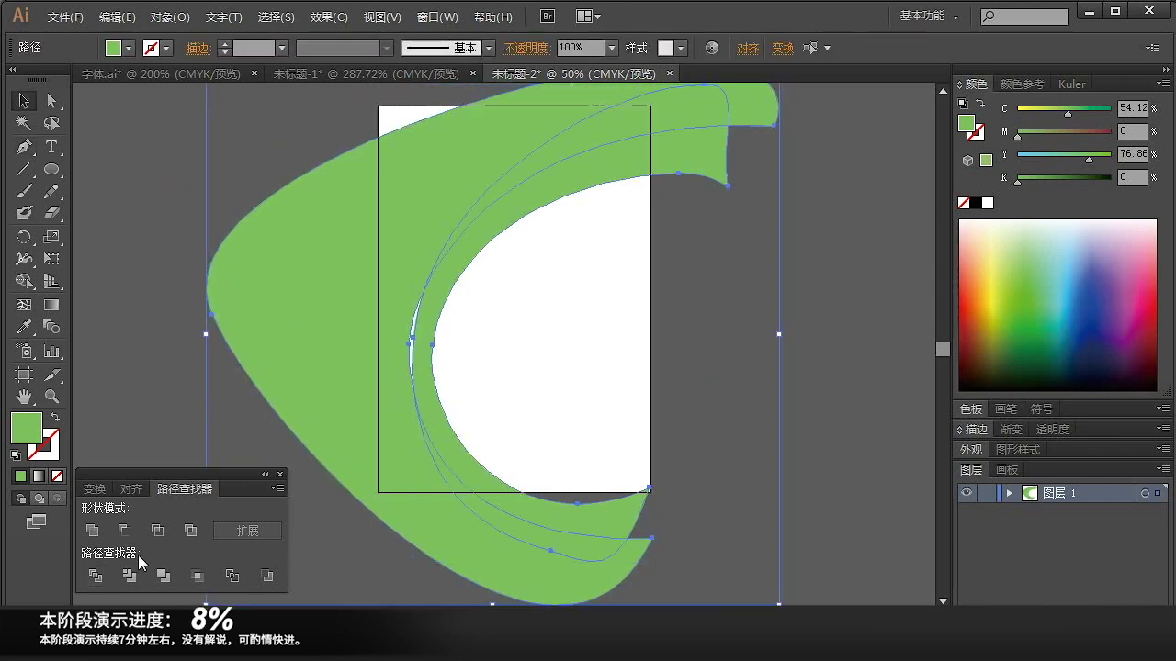
{"action": "left_click", "coordinate": [158, 532]}
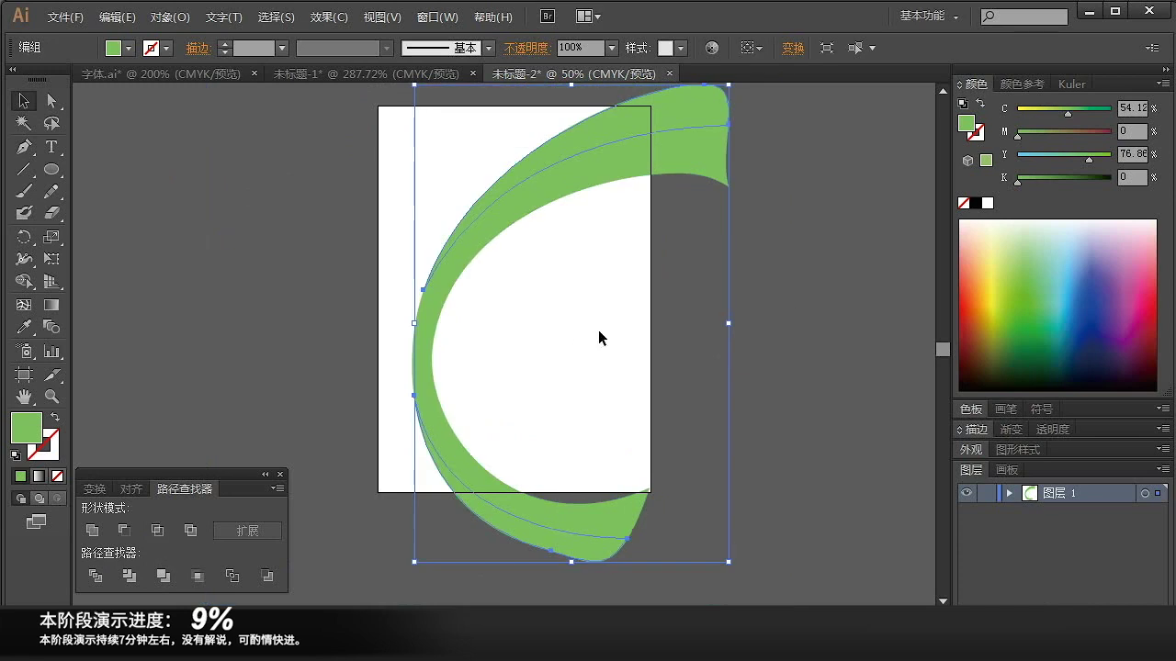
{"action": "left_click_drag", "start_coordinate": [598, 330], "coordinate": [563, 341]}
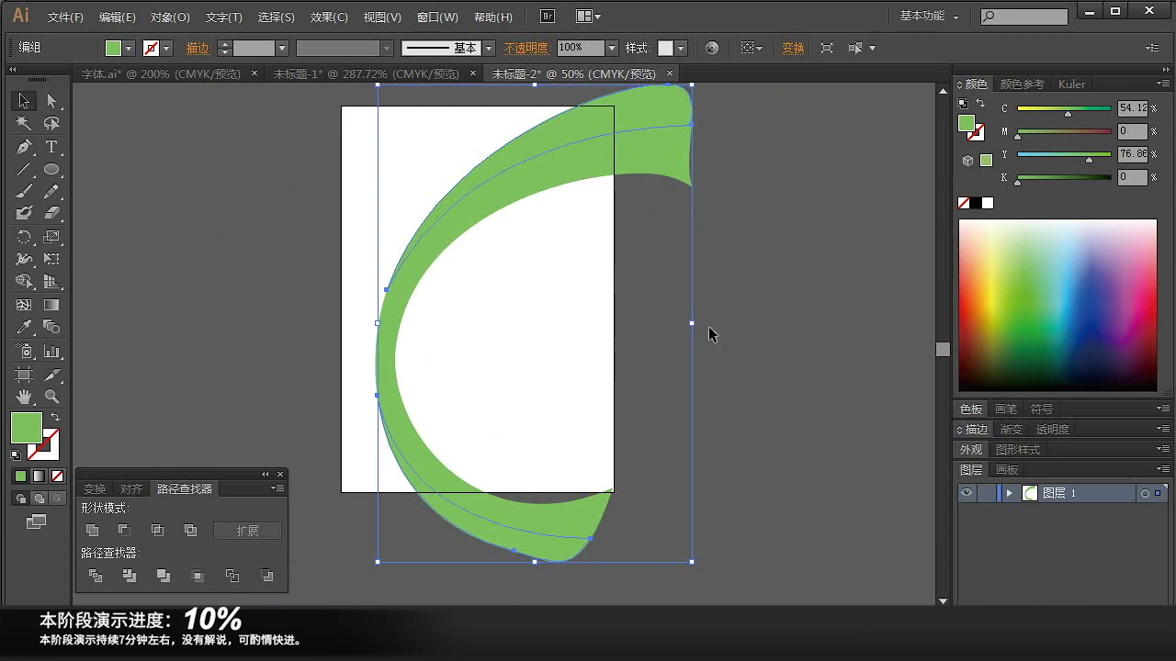
{"action": "left_click_drag", "start_coordinate": [693, 326], "coordinate": [629, 324]}
{"action": "key", "text": "ctrl+z"}
- Scale the crescent and its outer strips down together, position them inside the artboard, and deselect them
{"action": "left_click_drag", "start_coordinate": [561, 210], "coordinate": [355, 426]}
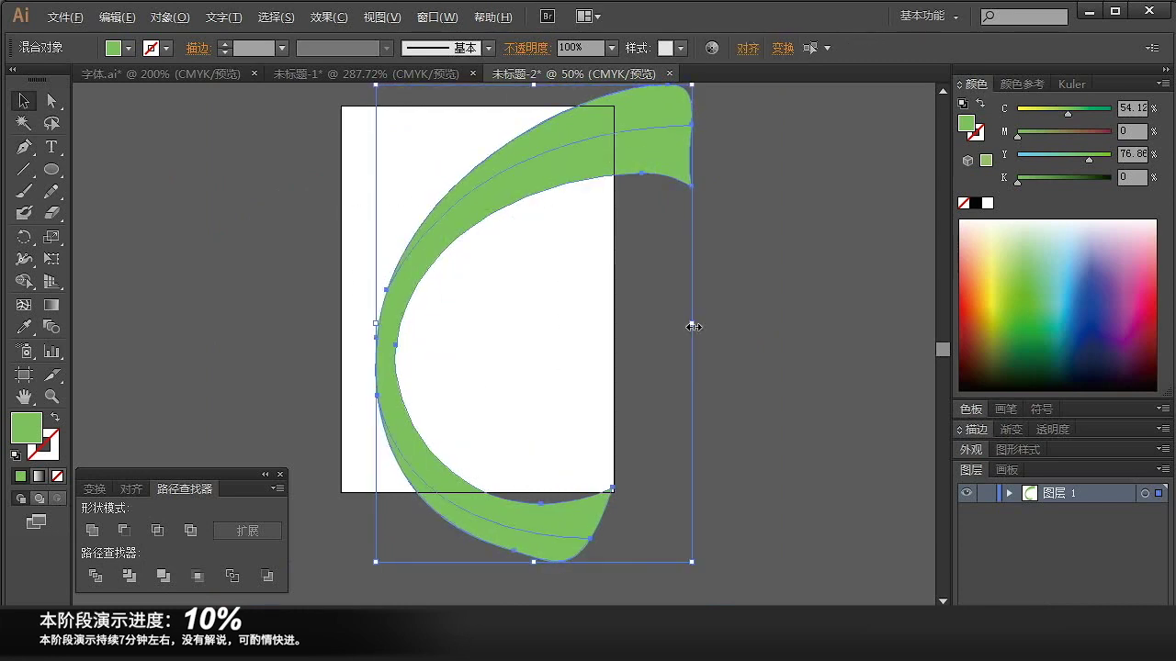
{"action": "left_click_drag", "start_coordinate": [693, 327], "coordinate": [658, 326]}
{"action": "left_click_drag", "start_coordinate": [482, 239], "coordinate": [433, 225]}
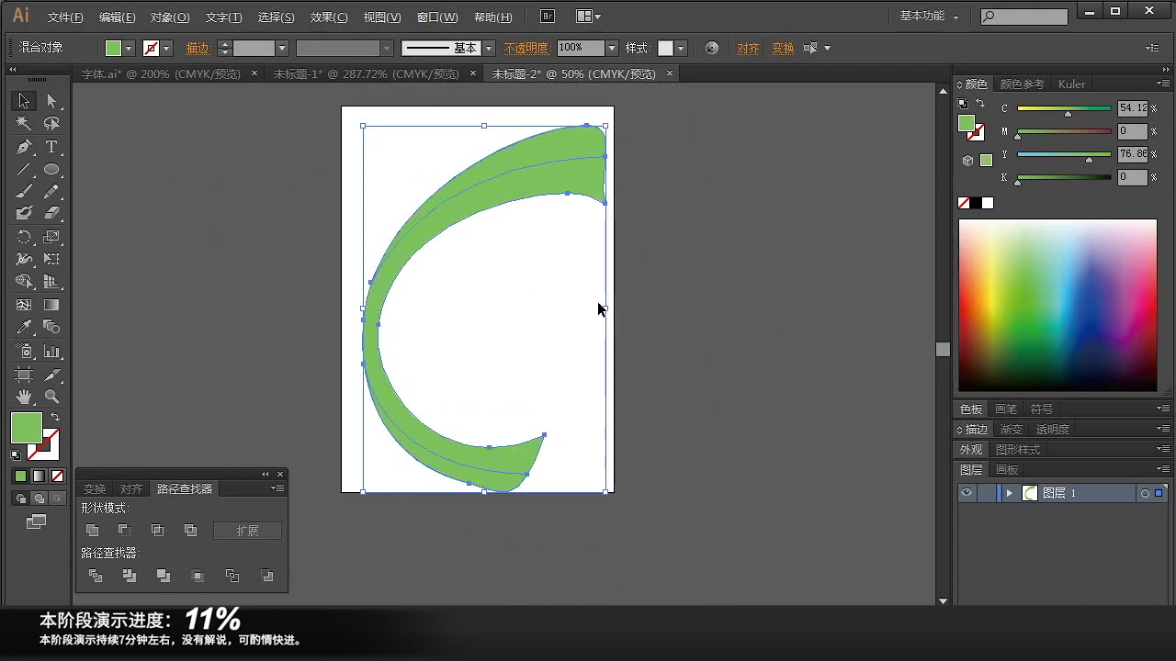
{"action": "left_click_drag", "start_coordinate": [605, 308], "coordinate": [574, 307]}
{"action": "left_click", "coordinate": [667, 296]}
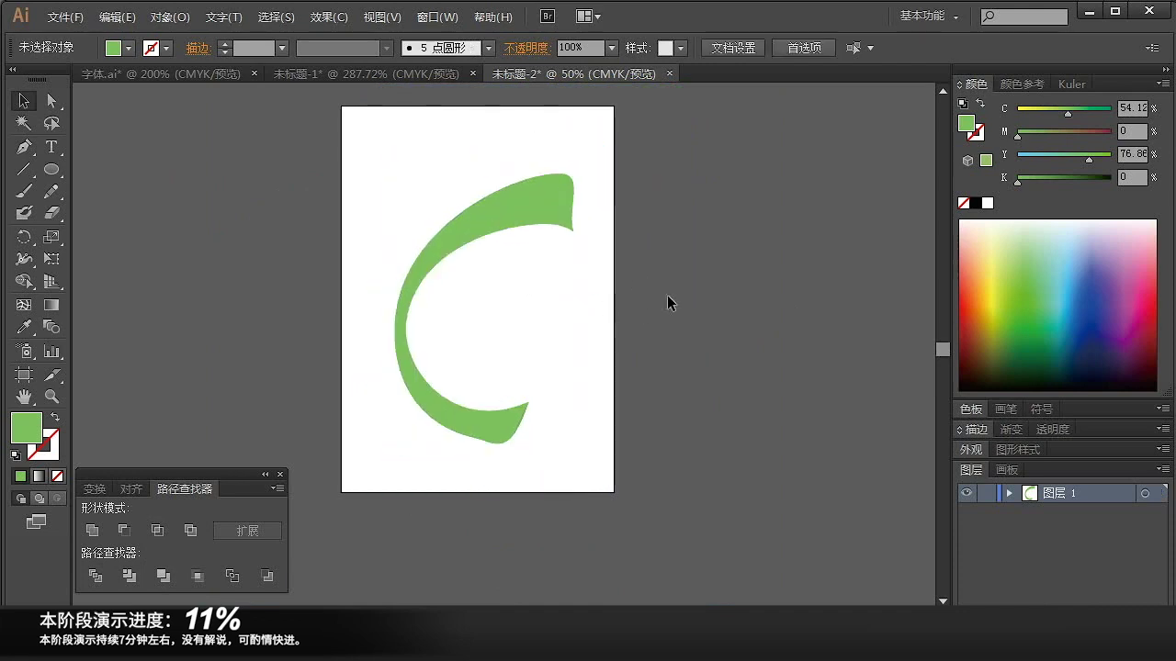
- Shift the crescent's middle inner anchor slightly towards the outer edge to thin its narrowest part, and deselect it
{"action": "scroll", "coordinate": [646, 333], "scroll_direction": "up", "scroll_amount": 3}
{"action": "left_click_drag", "start_coordinate": [475, 339], "coordinate": [575, 412]}
{"action": "key", "text": "a"}
{"action": "left_click_drag", "start_coordinate": [460, 420], "coordinate": [400, 445]}
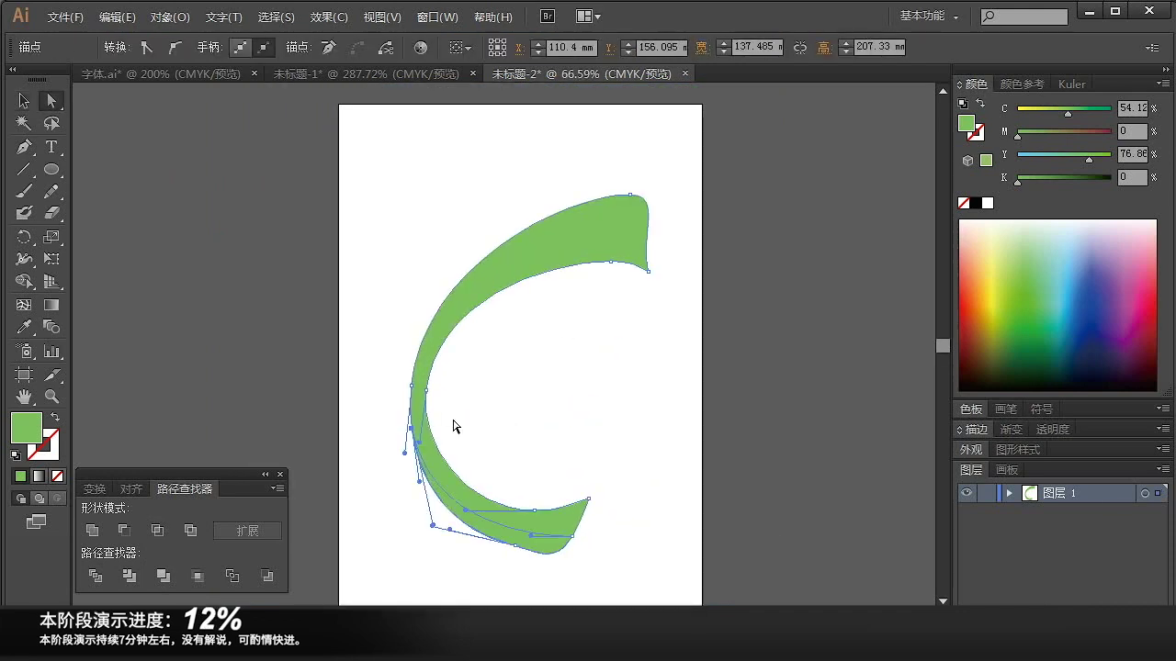
{"action": "scroll", "coordinate": [453, 425], "scroll_direction": "up", "scroll_amount": 3}
{"action": "left_click", "coordinate": [548, 459]}
{"action": "left_click", "coordinate": [407, 271]}
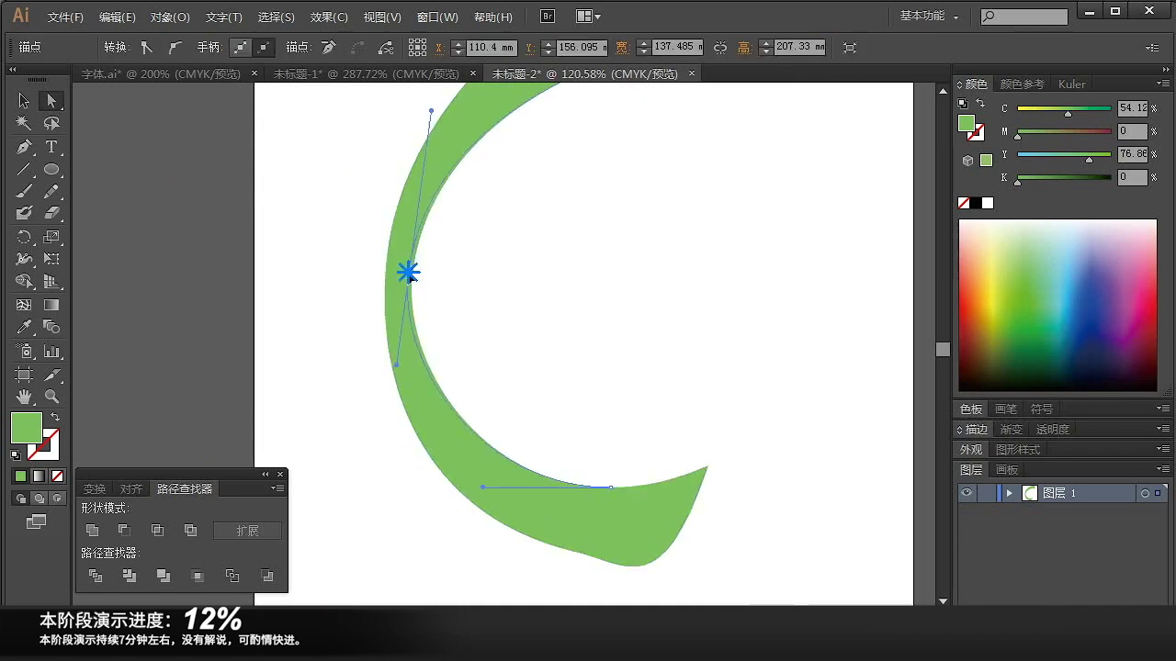
{"action": "left_click_drag", "start_coordinate": [408, 275], "coordinate": [403, 274]}
{"action": "left_click", "coordinate": [466, 478]}
{"action": "key", "text": "z"}
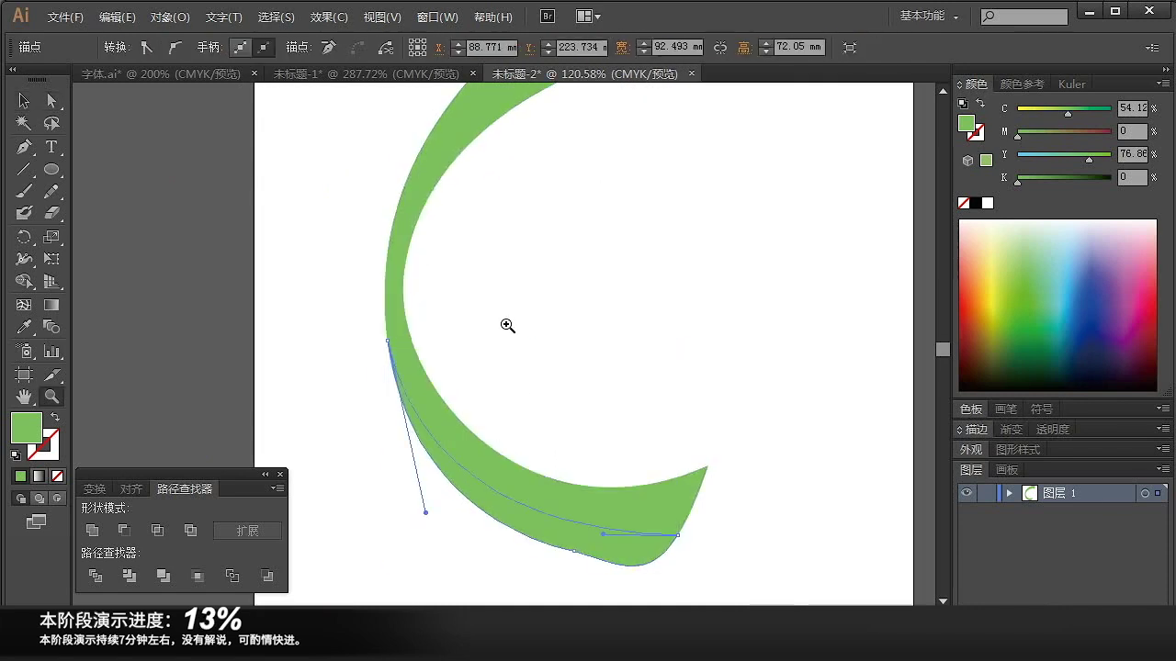
{"action": "left_click", "coordinate": [507, 326]}
{"action": "key", "text": "v"}
{"action": "left_click", "coordinate": [508, 326]}
- Fill the grouped outer strips with a white-to-black linear gradient
{"action": "key", "text": "z"}
{"action": "left_click", "coordinate": [507, 325], "text": "alt"}
{"action": "key", "text": "v"}
{"action": "left_click_drag", "start_coordinate": [608, 316], "coordinate": [544, 347]}
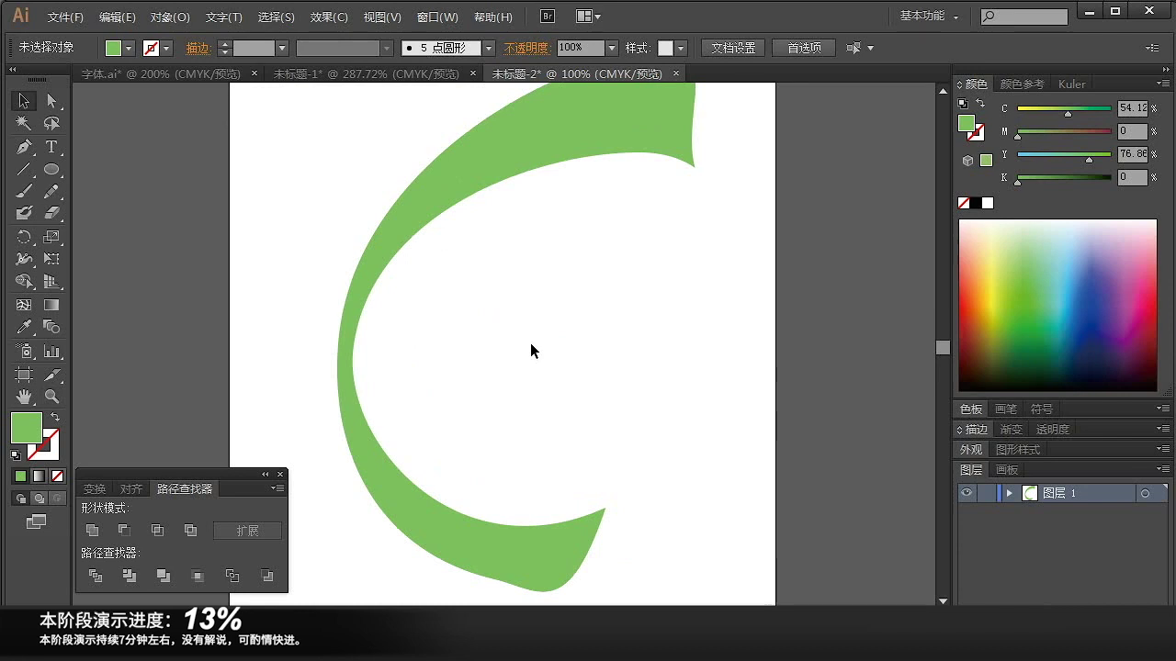
{"action": "left_click", "coordinate": [528, 128]}
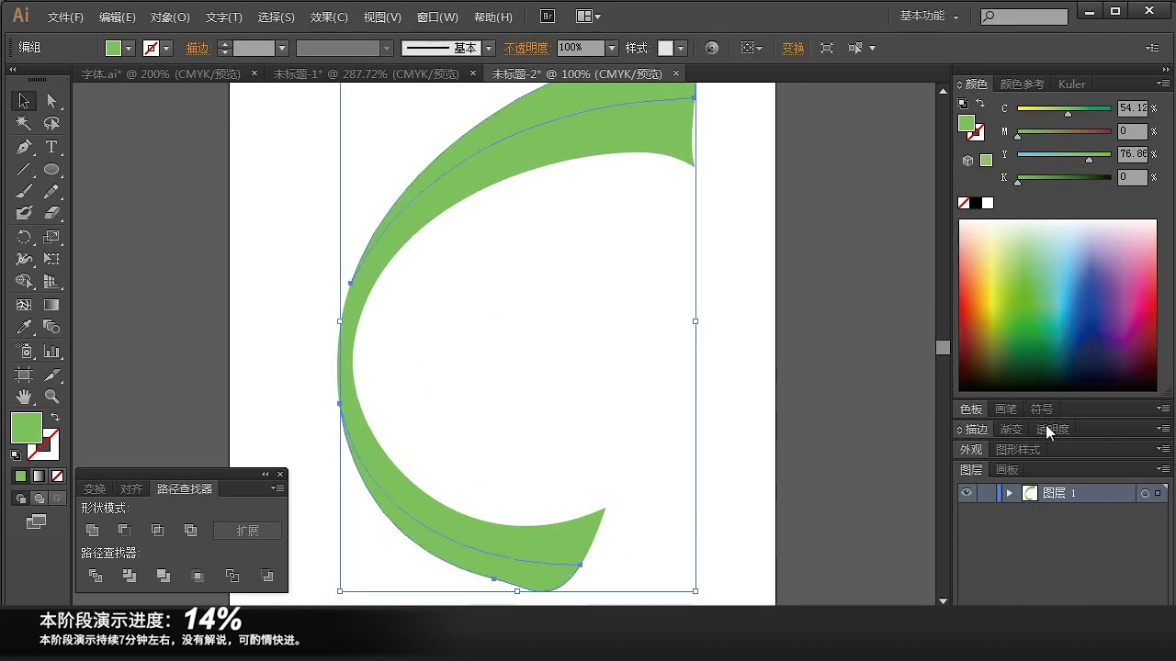
{"action": "left_click", "coordinate": [1011, 429]}
{"action": "left_click", "coordinate": [1050, 503]}
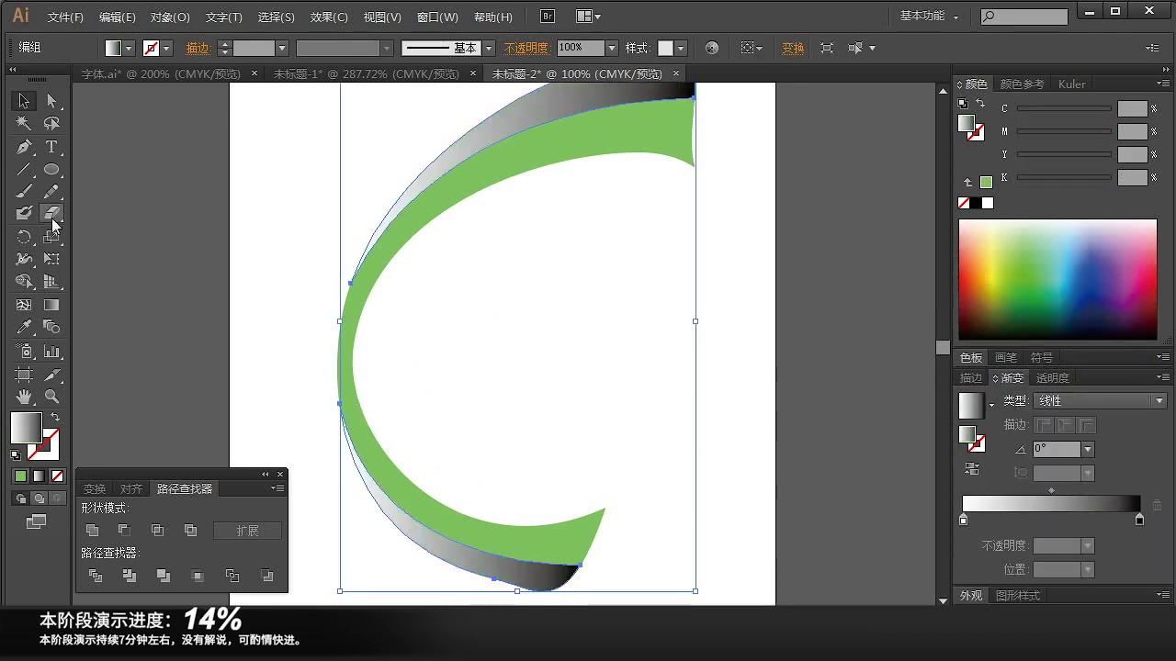
- Redraw the strips' gradient from the upper part of the crescent down to its lower end at about -107°
{"action": "left_click", "coordinate": [51, 304]}
{"action": "left_click_drag", "start_coordinate": [530, 223], "coordinate": [460, 393]}
{"action": "left_click_drag", "start_coordinate": [496, 346], "coordinate": [472, 380]}
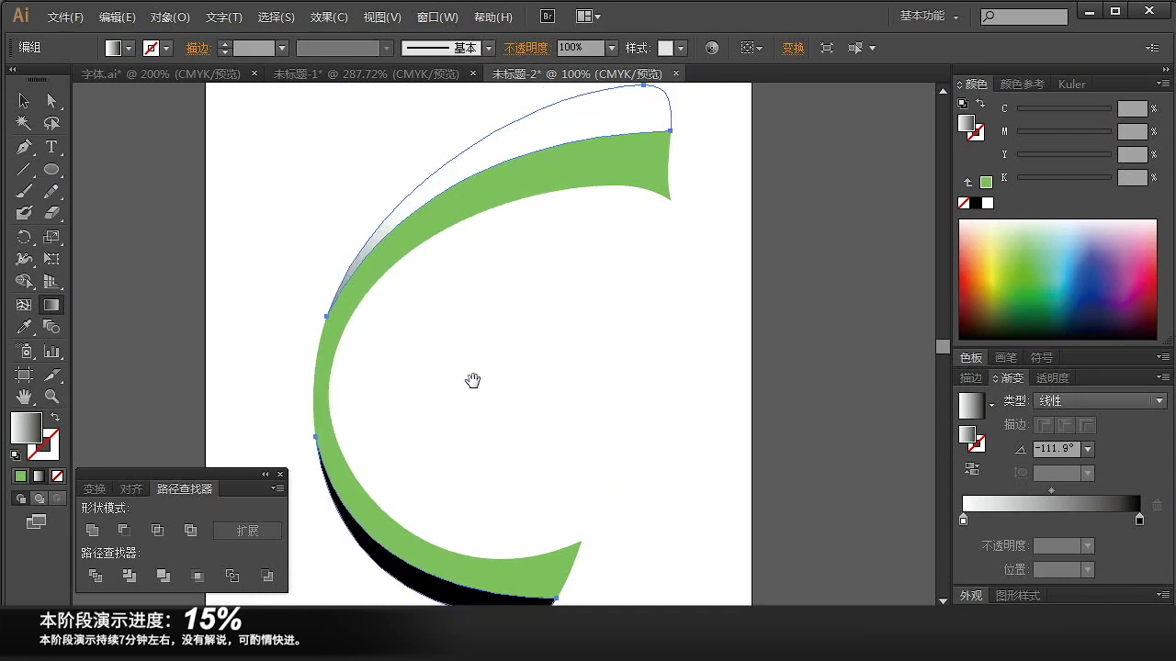
{"action": "left_click_drag", "start_coordinate": [573, 270], "coordinate": [451, 551]}
{"action": "left_click_drag", "start_coordinate": [539, 420], "coordinate": [543, 378]}
{"action": "left_click_drag", "start_coordinate": [554, 200], "coordinate": [442, 553]}
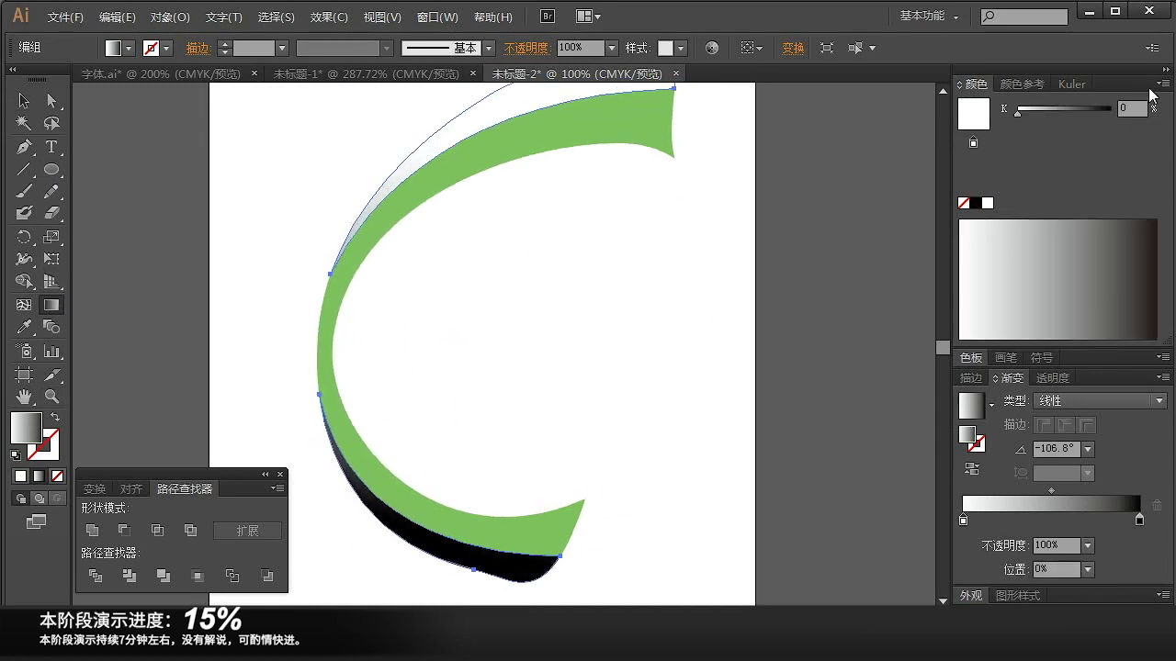
- Set the gradient's starting stop to the CMYK colour C 25, M 0, Y 100, K 0
{"action": "left_click", "coordinate": [1156, 84]}
{"action": "left_click", "coordinate": [1101, 177]}
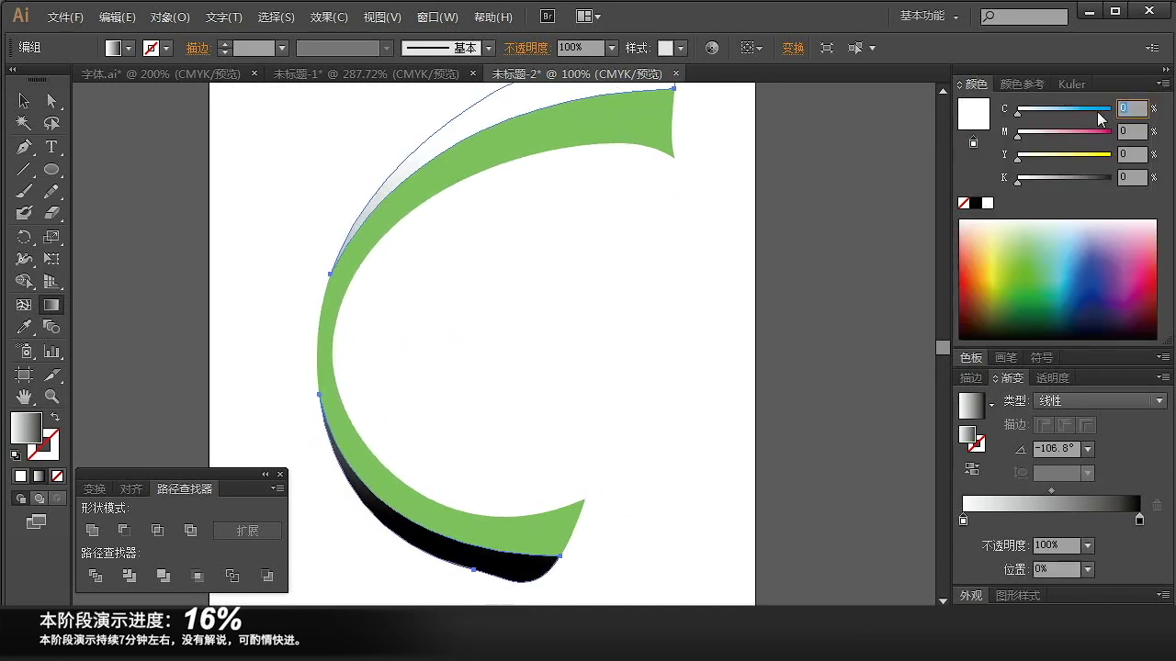
{"action": "key", "text": "Tab"}
{"action": "key", "text": "Tab"}
{"action": "type", "text": "1"}
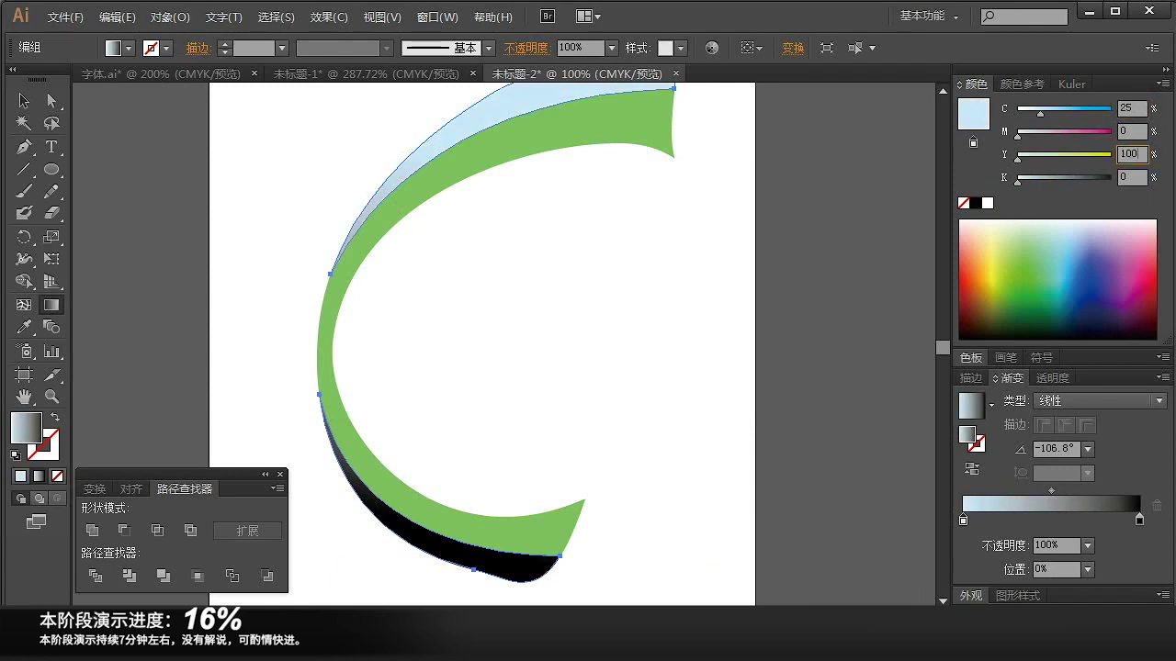
{"action": "key", "text": "Return"}
- Set the gradient's ending stop to the CMYK colour C 75, M 0, Y 100, K 0 and deselect the strips
{"action": "left_click", "coordinate": [1140, 520]}
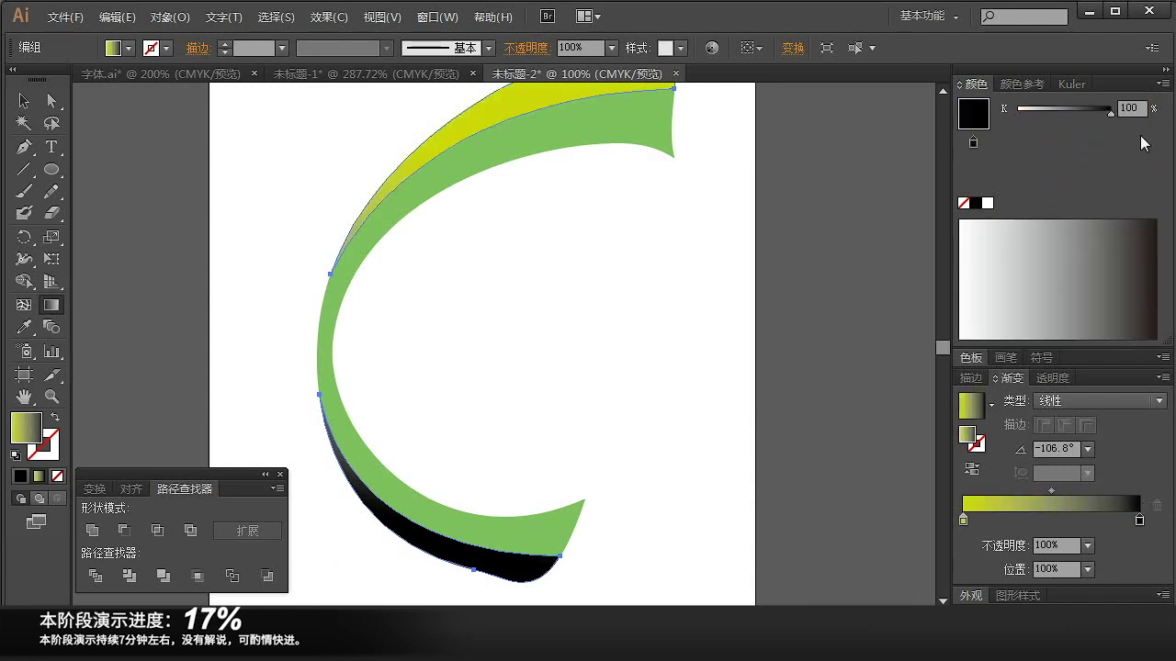
{"action": "left_click", "coordinate": [1164, 83]}
{"action": "left_click", "coordinate": [1111, 177]}
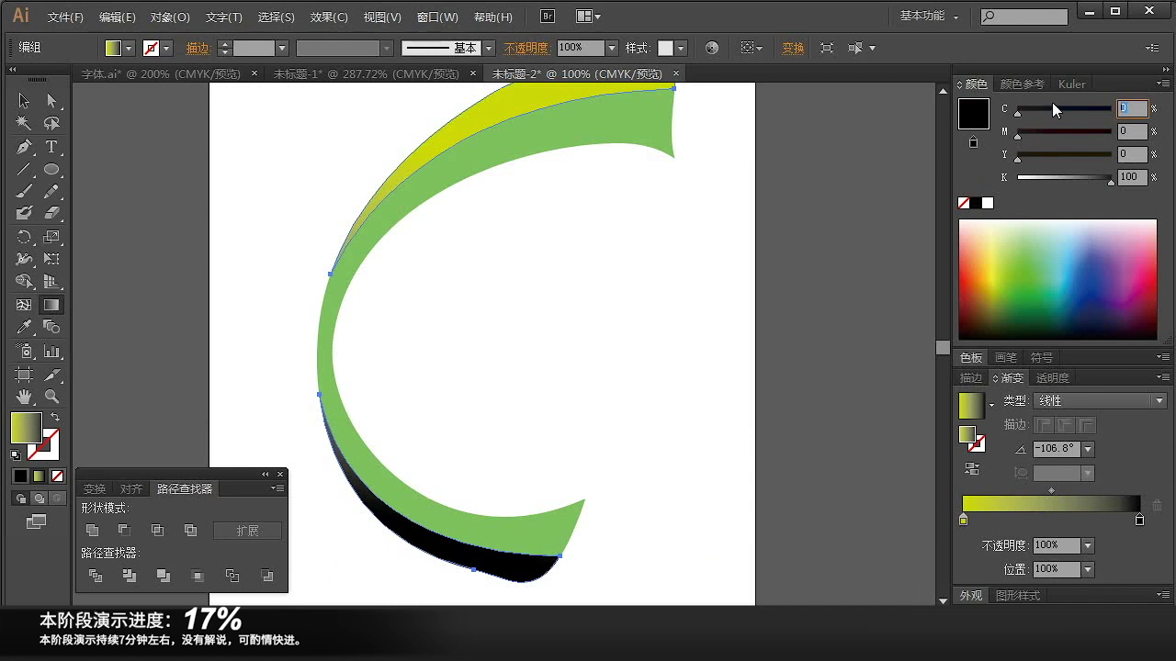
{"action": "type", "text": "7"}
{"action": "key", "text": "Tab"}
{"action": "key", "text": "Tab"}
{"action": "type", "text": "10"}
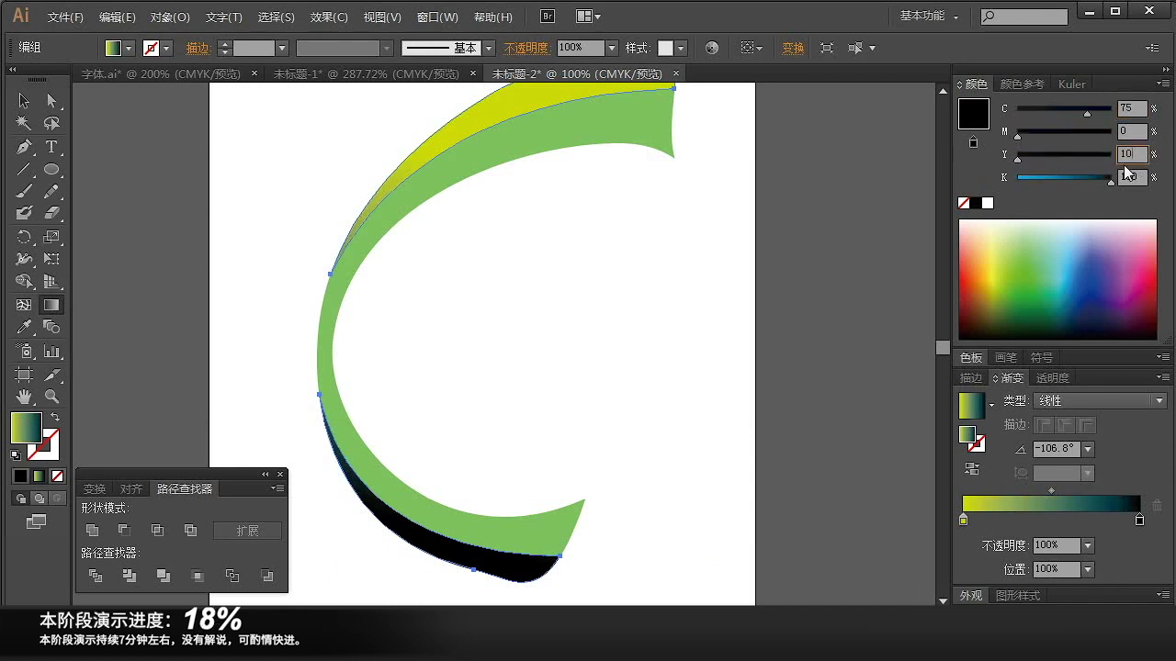
{"action": "type", "text": "0"}
{"action": "key", "text": "Tab"}
{"action": "type", "text": "0"}
{"action": "key", "text": "Tab"}
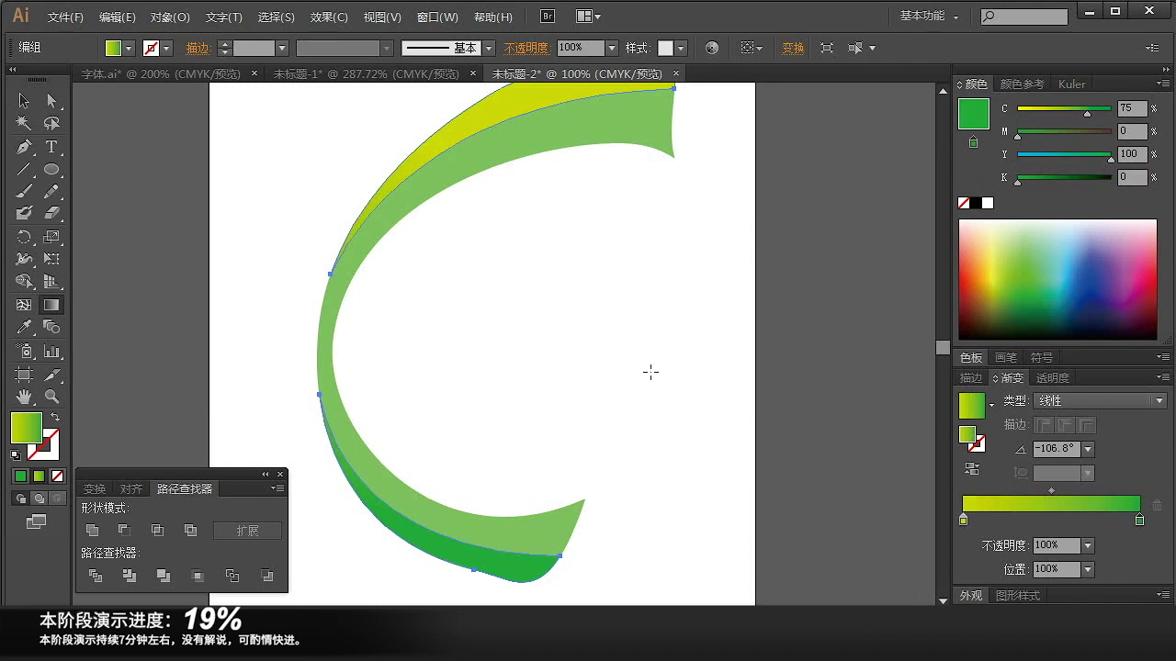
{"action": "key", "text": "ctrl+shift+a"}
- Copy the strips' yellow-green gradient onto the crescent underneath with the Eyedropper, and deselect it
{"action": "key", "text": "v"}
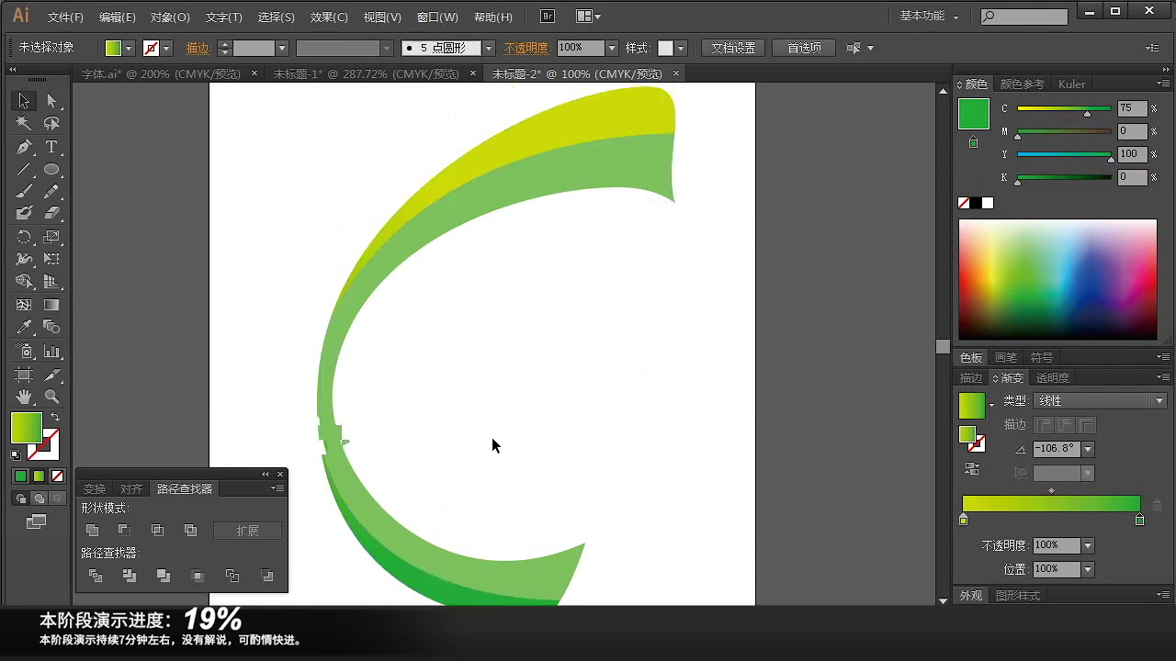
{"action": "left_click", "coordinate": [607, 119]}
{"action": "left_click_drag", "start_coordinate": [591, 228], "coordinate": [596, 207]}
{"action": "left_click", "coordinate": [490, 547]}
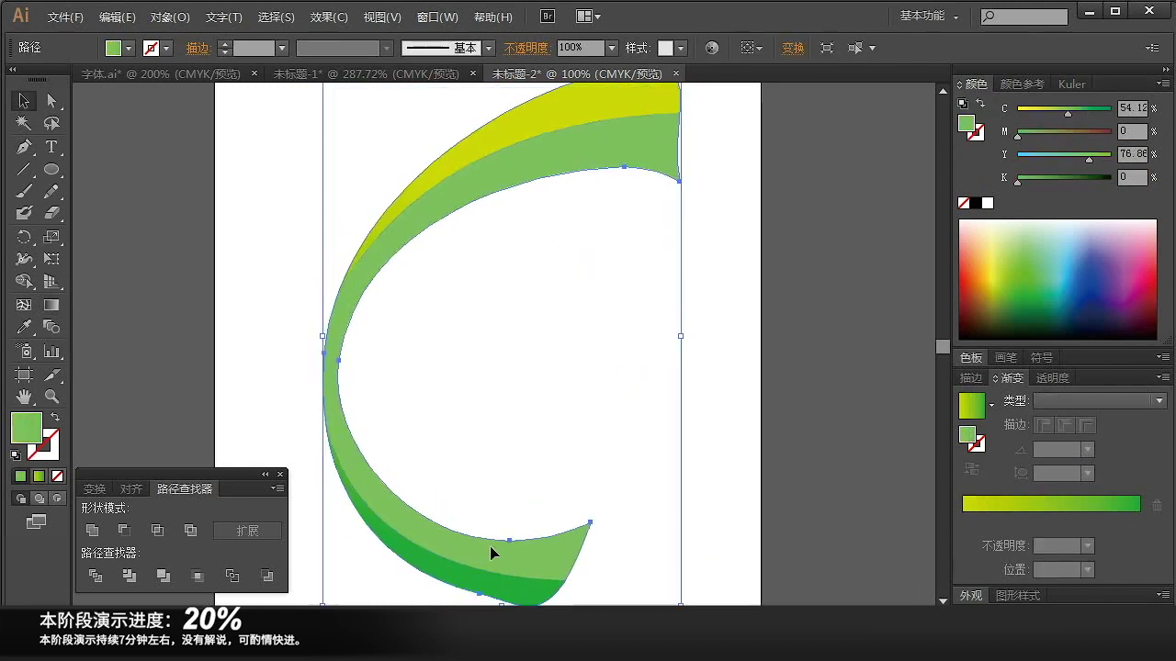
{"action": "key", "text": "i"}
{"action": "left_click", "coordinate": [432, 573]}
{"action": "key", "text": "ctrl+shift+a"}
{"action": "key", "text": "v"}
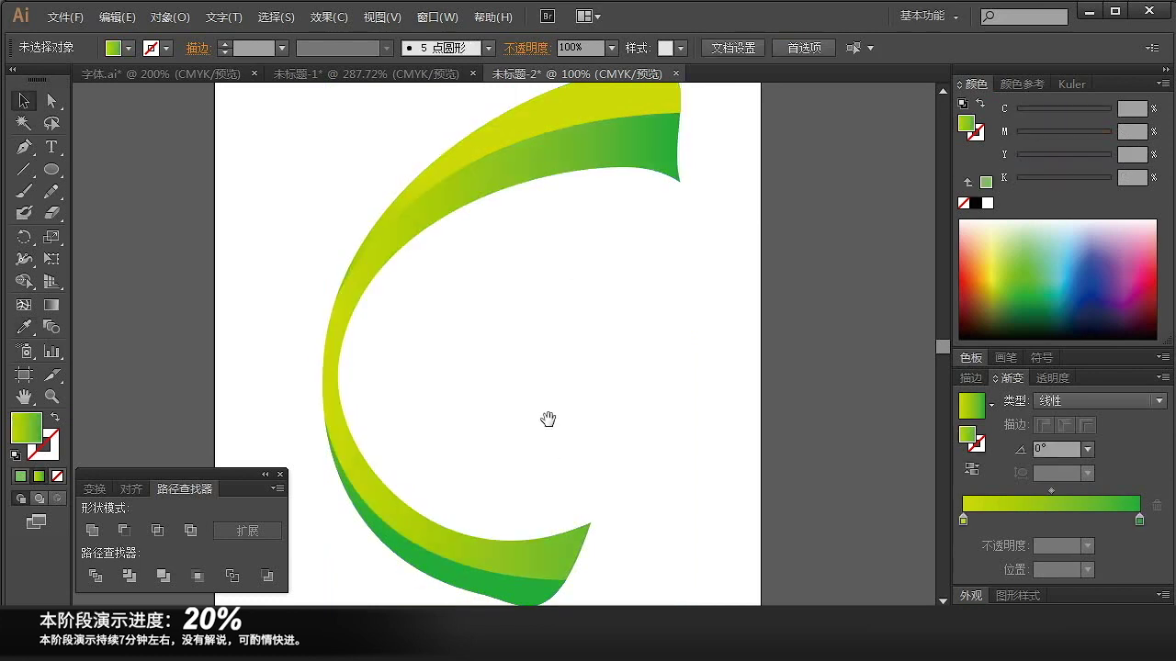
- Redraw the crescent's gradient from its upper part down to its lower end at about -86°, and deselect it
{"action": "left_click_drag", "start_coordinate": [547, 419], "coordinate": [553, 410]}
{"action": "left_click", "coordinate": [630, 178]}
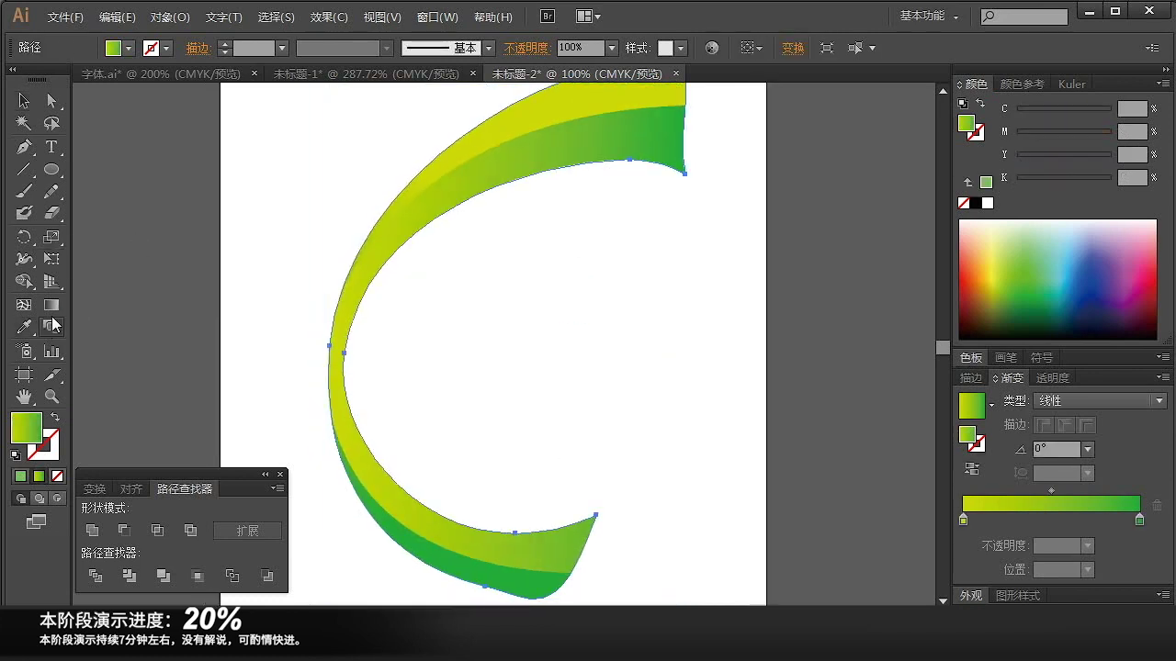
{"action": "left_click", "coordinate": [51, 305]}
{"action": "left_click_drag", "start_coordinate": [624, 152], "coordinate": [460, 419]}
{"action": "left_click_drag", "start_coordinate": [530, 243], "coordinate": [530, 564]}
{"action": "key", "text": "v"}
{"action": "left_click", "coordinate": [643, 443]}
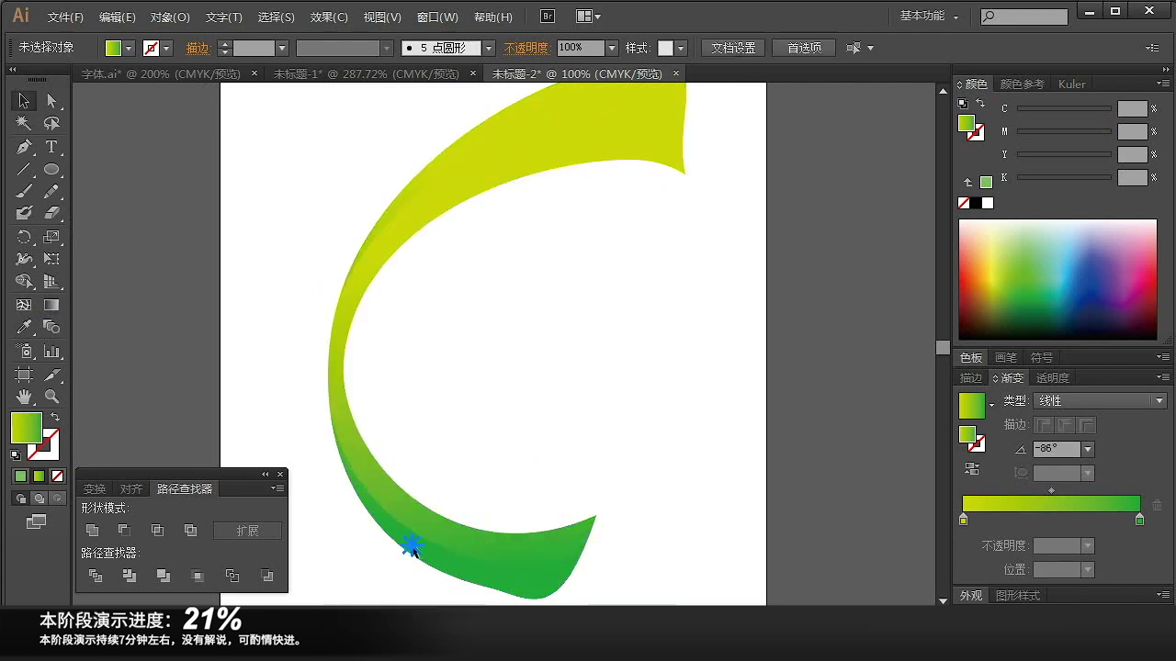
- Select the group of overlay strips lying on the crescent
{"action": "left_click", "coordinate": [410, 546]}
{"action": "left_click", "coordinate": [493, 406]}
{"action": "left_click", "coordinate": [471, 185]}
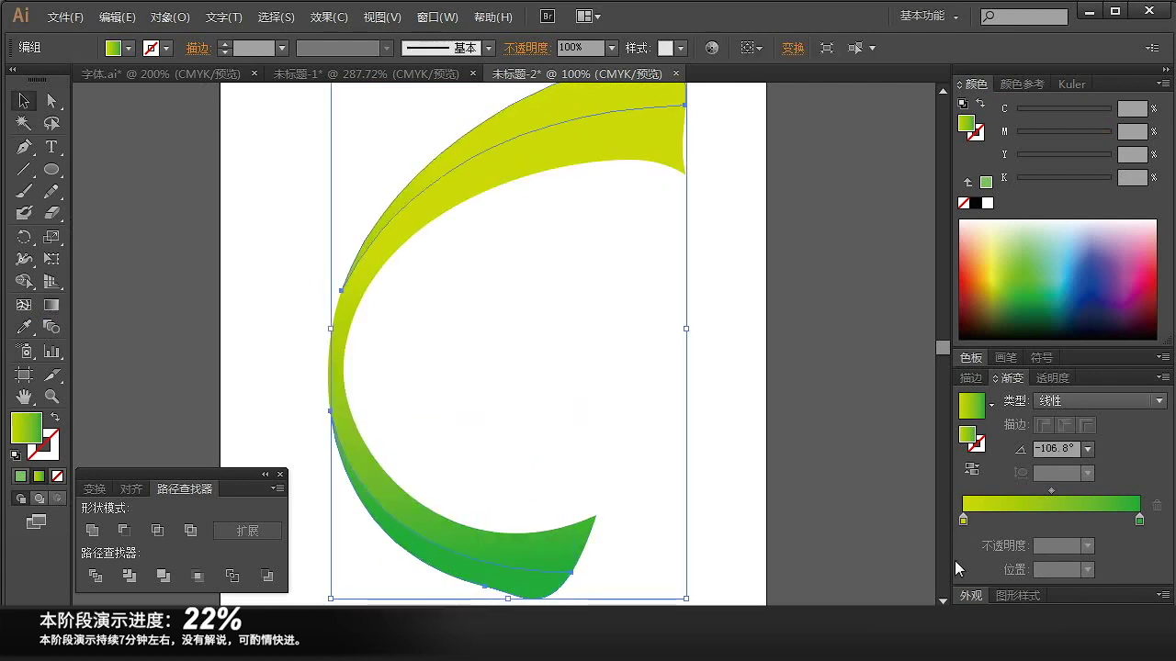
- Try lowering the cyan of the strips' green gradient stop to 35, and undo the change
{"action": "left_click_drag", "start_coordinate": [1113, 535], "coordinate": [1127, 356]}
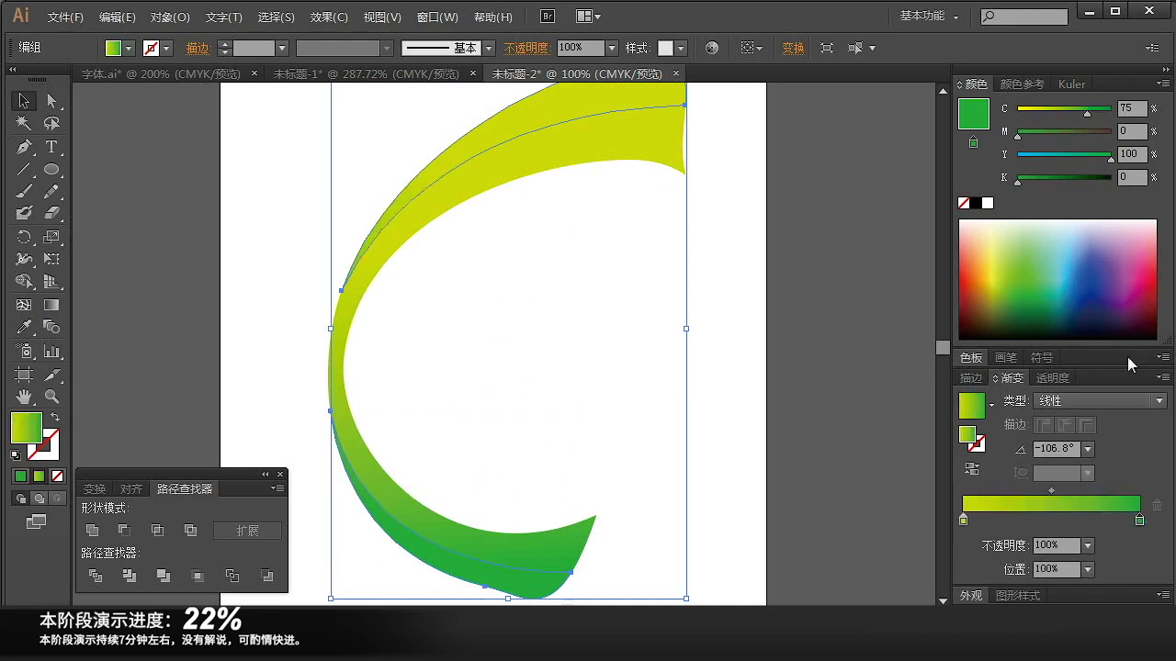
{"action": "left_click_drag", "start_coordinate": [1087, 113], "coordinate": [1050, 115]}
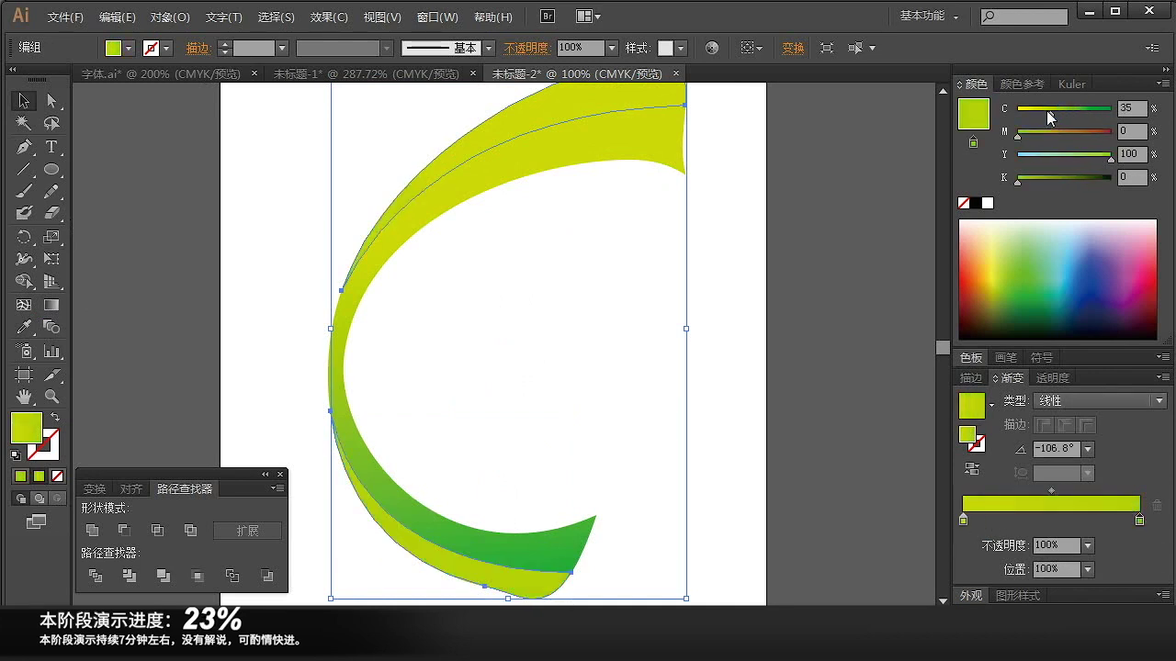
{"action": "key", "text": "ctrl+z"}
{"action": "left_click", "coordinate": [1039, 522]}
{"action": "key", "text": "ctrl+z"}
- Reverse the strips' gradient, lower the cyan of its starting stop to make it bright yellow, and deselect the strips
{"action": "left_click", "coordinate": [965, 521]}
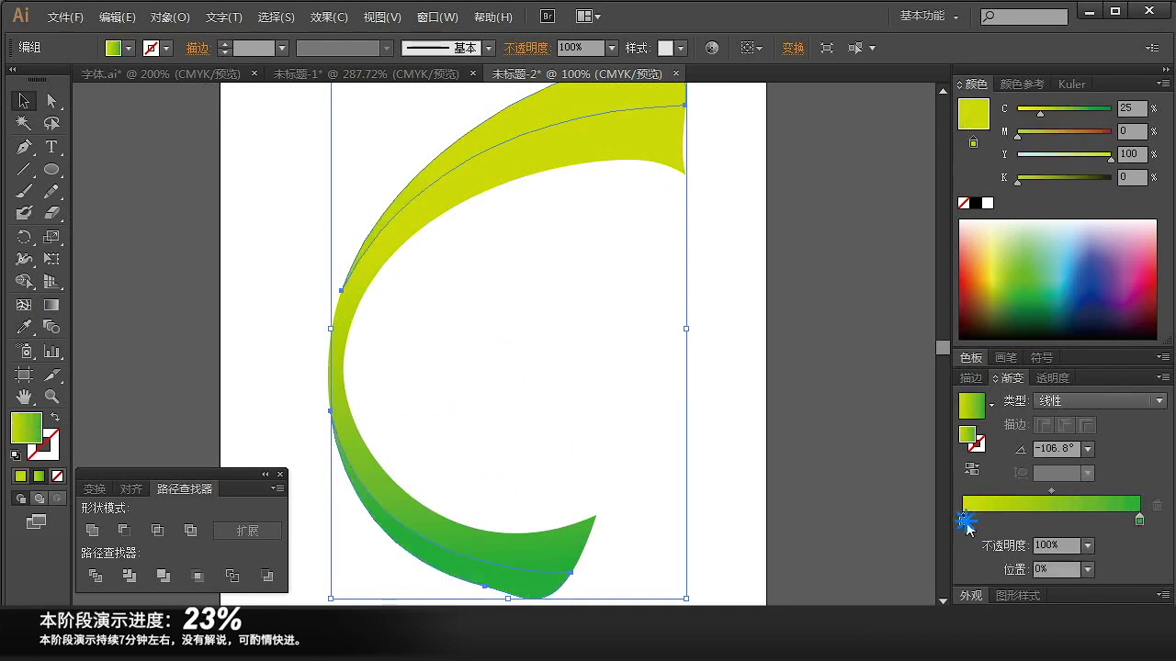
{"action": "left_click", "coordinate": [972, 468]}
{"action": "left_click_drag", "start_coordinate": [1135, 522], "coordinate": [1065, 524]}
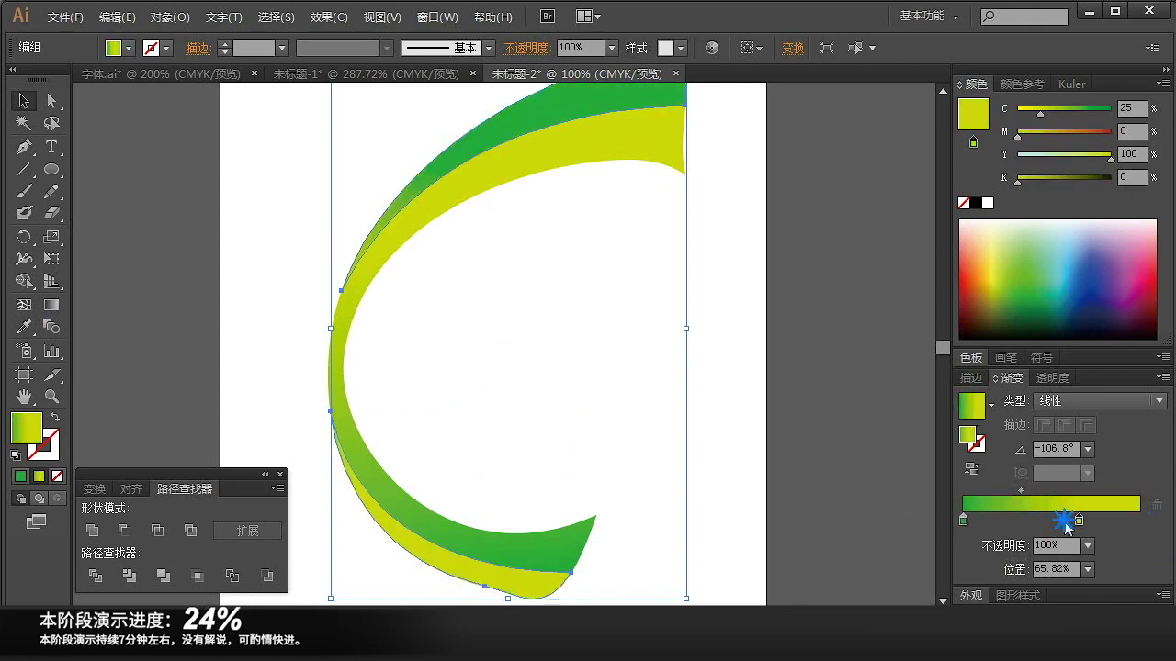
{"action": "key", "text": "ctrl+z"}
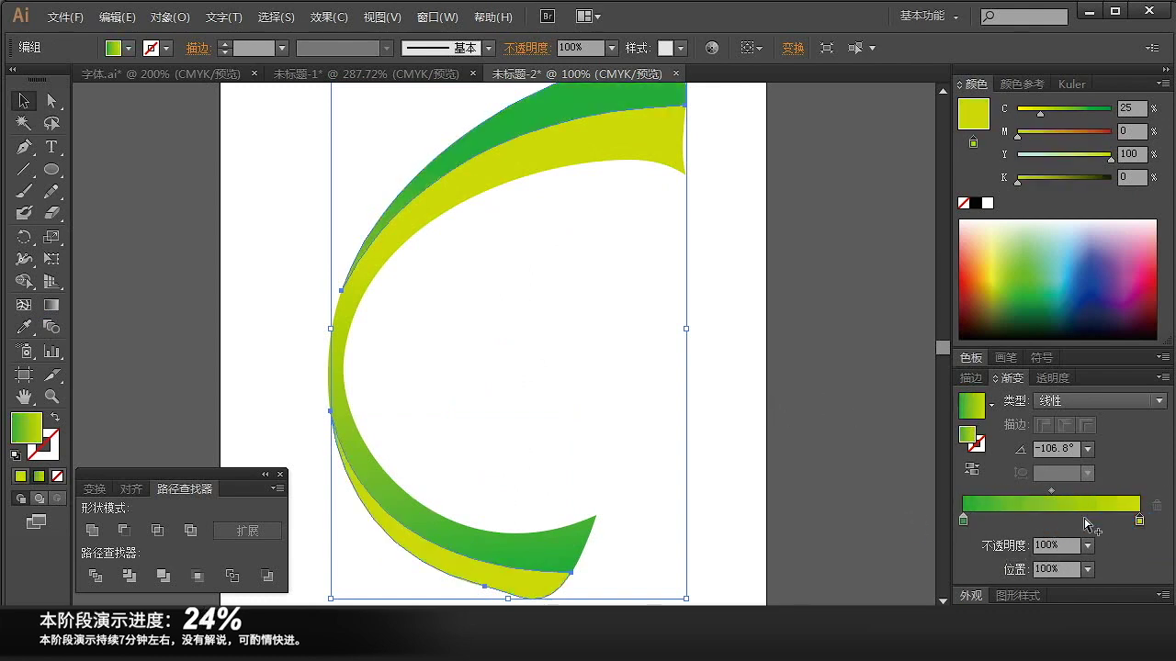
{"action": "left_click", "coordinate": [963, 520]}
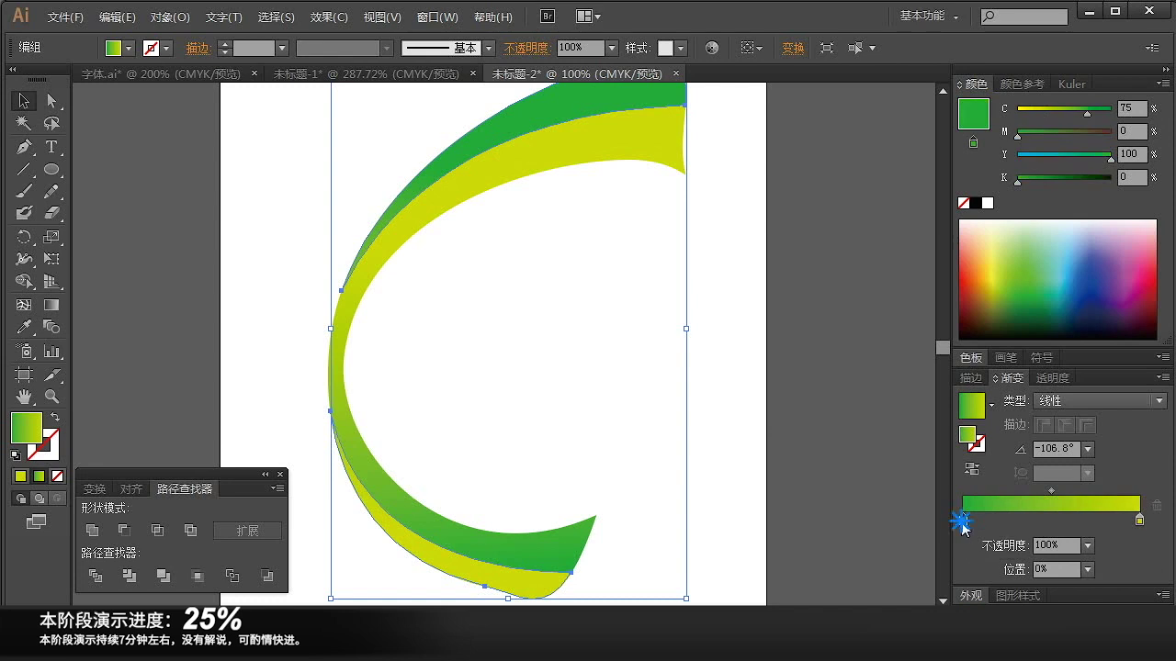
{"action": "left_click_drag", "start_coordinate": [1076, 118], "coordinate": [1027, 121]}
{"action": "left_click", "coordinate": [745, 330]}
- Shift the midpoint of the crescent's gradient toward its yellow starting stop
{"action": "left_click_drag", "start_coordinate": [625, 336], "coordinate": [649, 380]}
{"action": "left_click", "coordinate": [533, 599]}
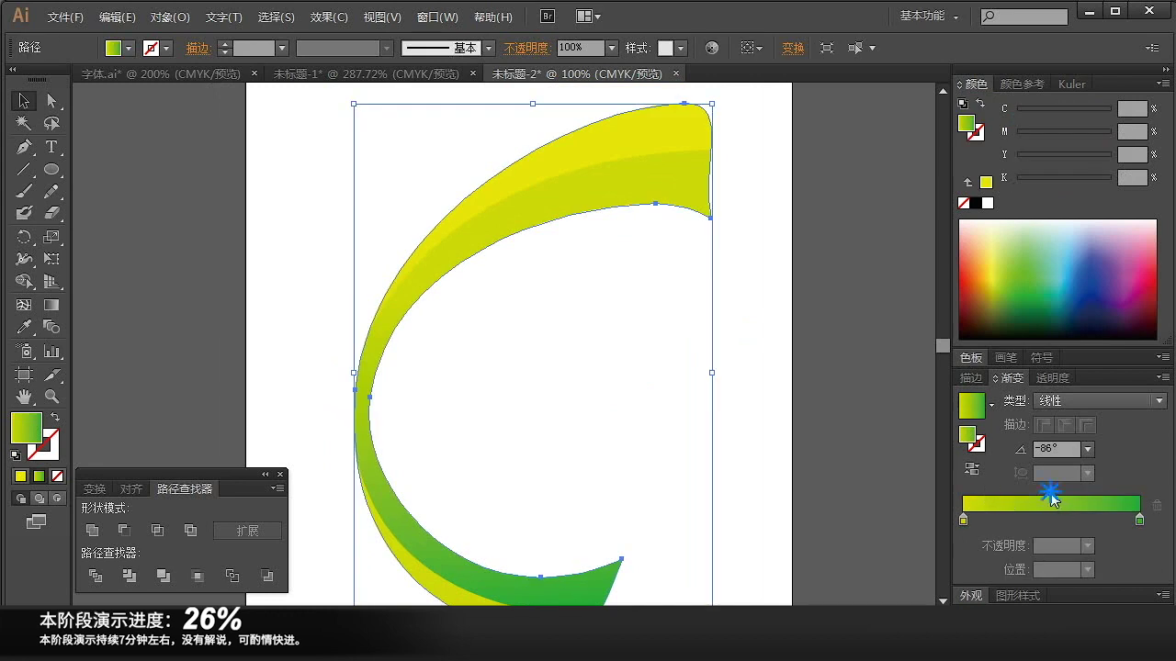
{"action": "left_click_drag", "start_coordinate": [1050, 496], "coordinate": [1016, 501]}
- Set the ending stop of the strips' gradient to C 46, M 0, Y 100, K 0, and deselect the strips
{"action": "scroll", "coordinate": [584, 534], "scroll_direction": "down", "scroll_amount": 2}
{"action": "left_click", "coordinate": [564, 568]}
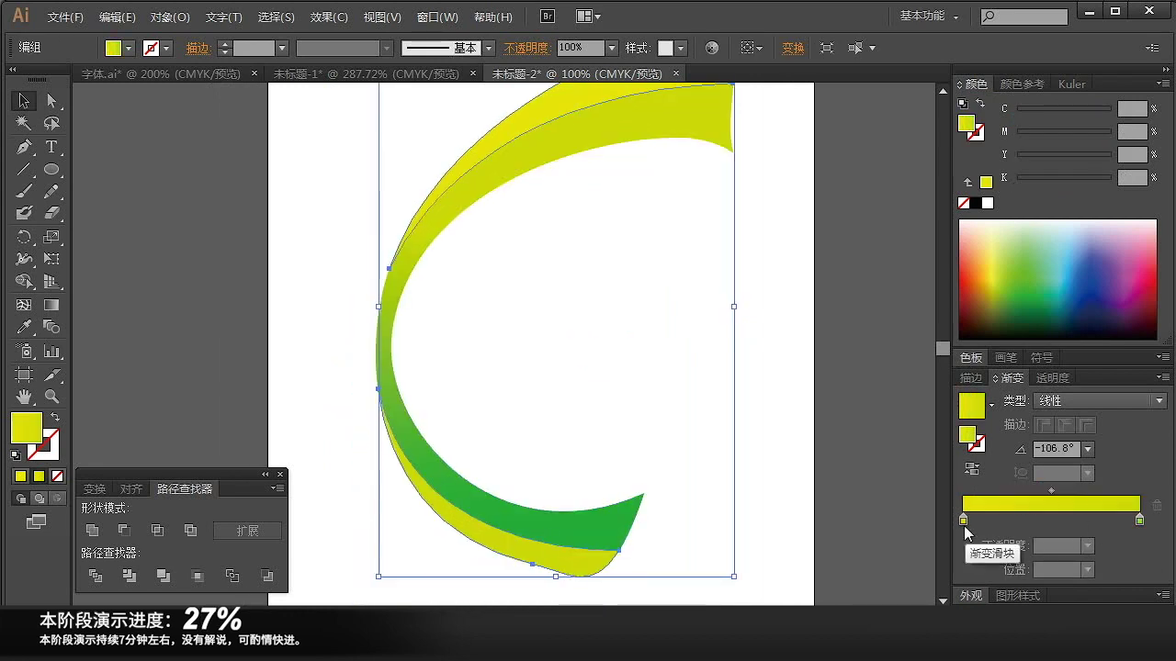
{"action": "left_click", "coordinate": [963, 520]}
{"action": "left_click", "coordinate": [1140, 521]}
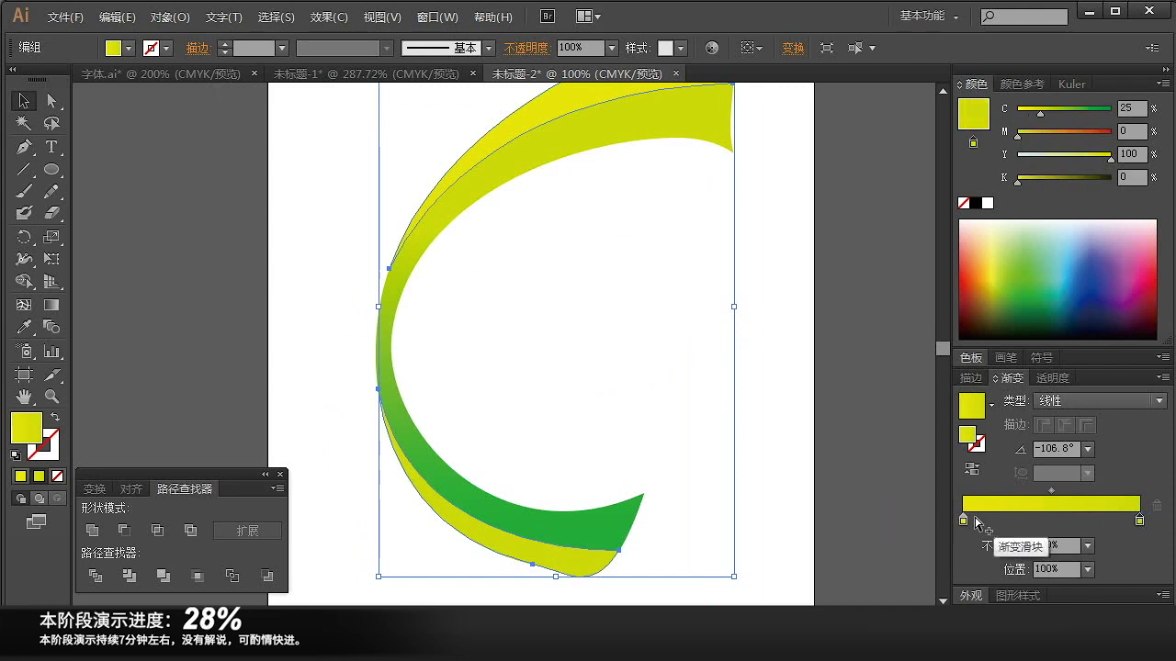
{"action": "left_click", "coordinate": [963, 522]}
{"action": "left_click", "coordinate": [1139, 520]}
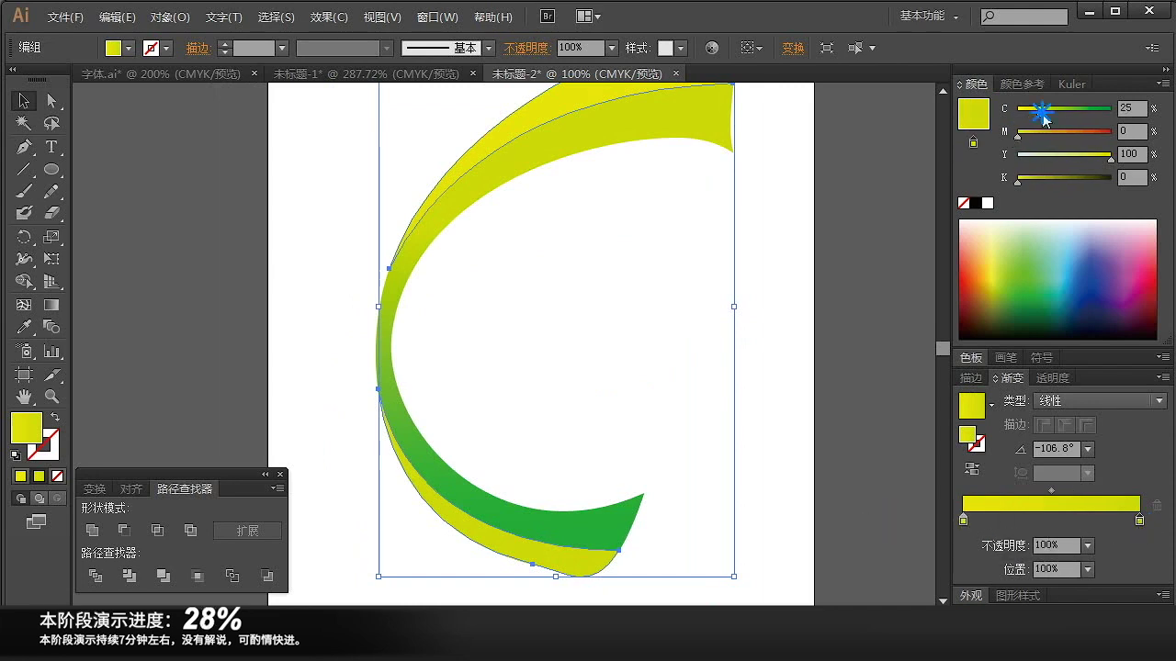
{"action": "left_click_drag", "start_coordinate": [1043, 117], "coordinate": [1060, 117]}
{"action": "left_click", "coordinate": [612, 404]}
- Set the midpoint of the crescent's gradient to about 34.18%
{"action": "left_click_drag", "start_coordinate": [613, 417], "coordinate": [594, 465]}
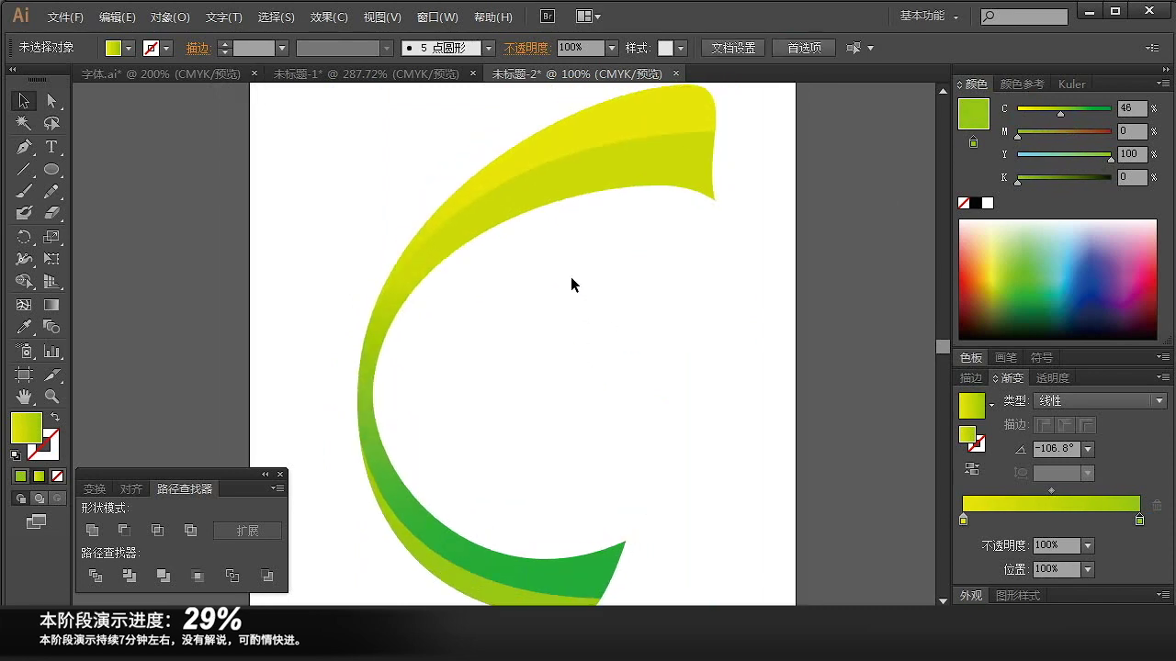
{"action": "left_click", "coordinate": [499, 226]}
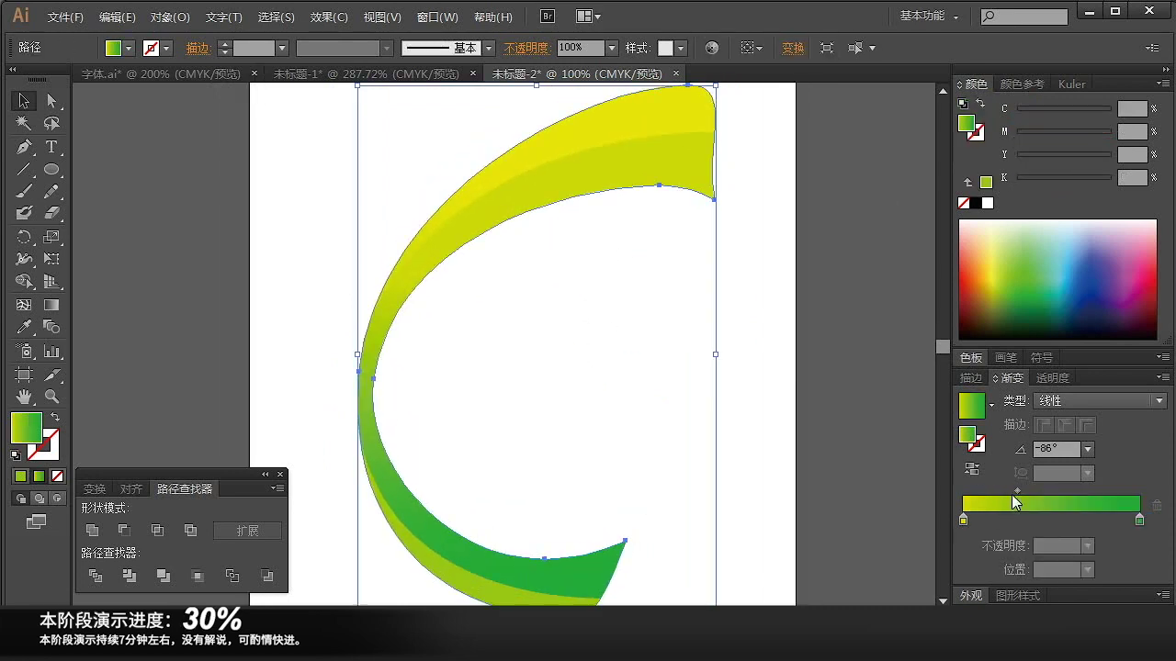
{"action": "left_click_drag", "start_coordinate": [1011, 494], "coordinate": [988, 499]}
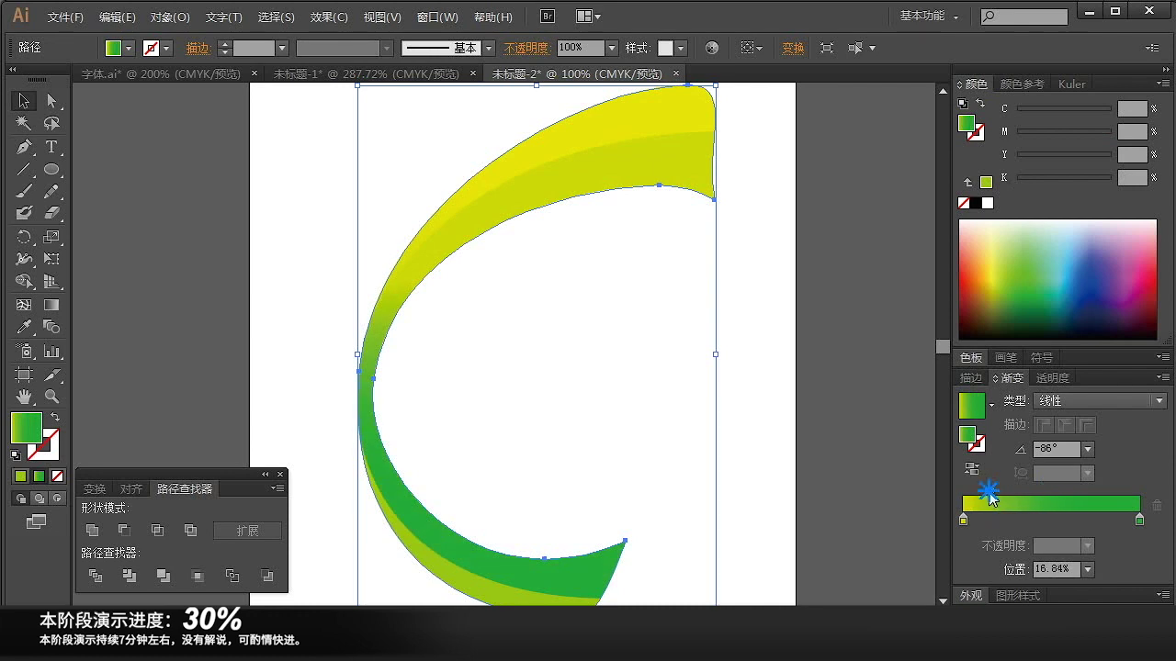
{"action": "left_click_drag", "start_coordinate": [997, 490], "coordinate": [1024, 490]}
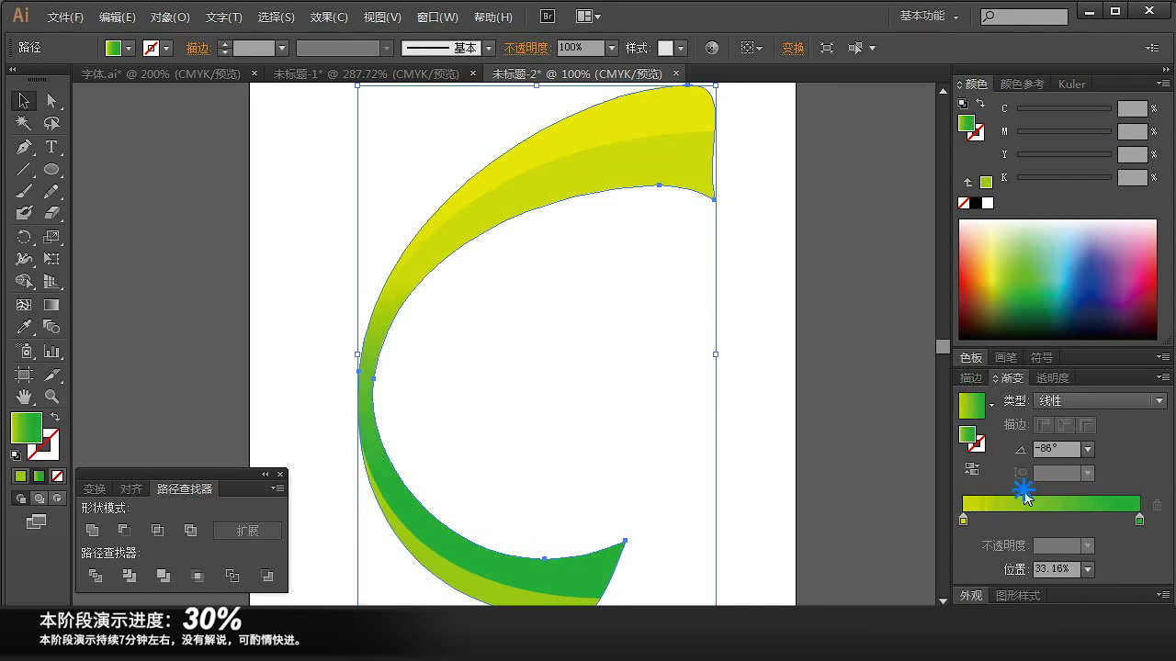
- Redraw the crescent's gradient diagonally from its upper arm to beyond its lower-left edge at about -119.3°, and deselect it
{"action": "key", "text": "z"}
{"action": "left_click", "coordinate": [446, 377], "text": "alt"}
{"action": "left_click", "coordinate": [447, 377], "text": "alt"}
{"action": "left_click", "coordinate": [51, 305]}
{"action": "left_click_drag", "start_coordinate": [653, 157], "coordinate": [550, 404]}
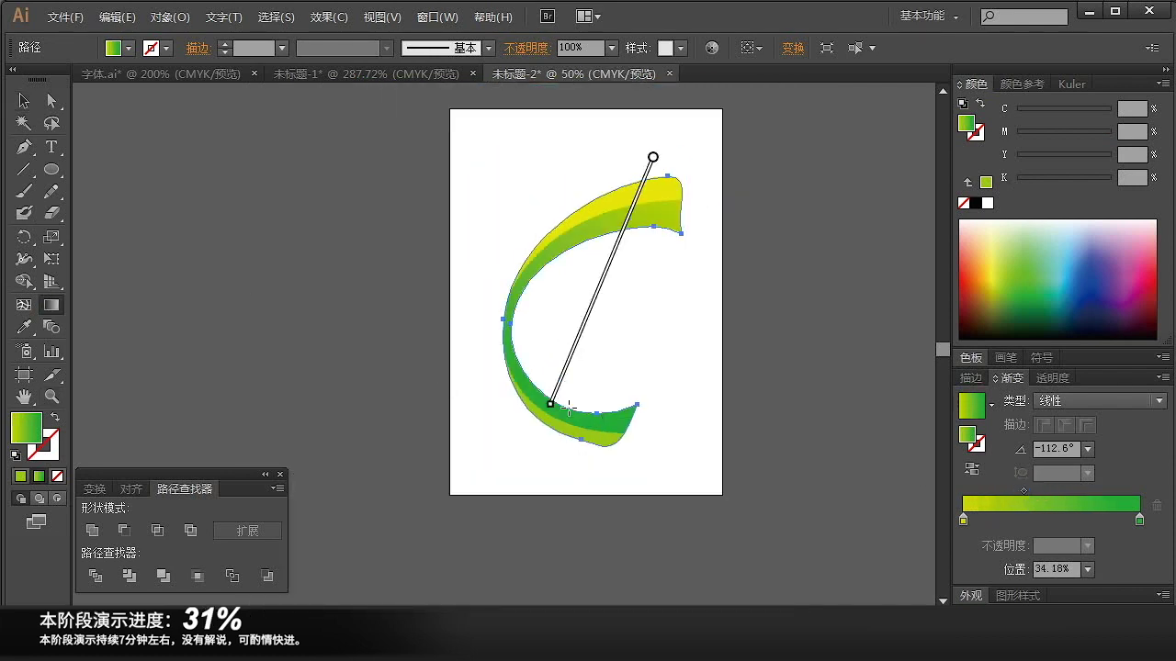
{"action": "left_click_drag", "start_coordinate": [652, 262], "coordinate": [581, 457]}
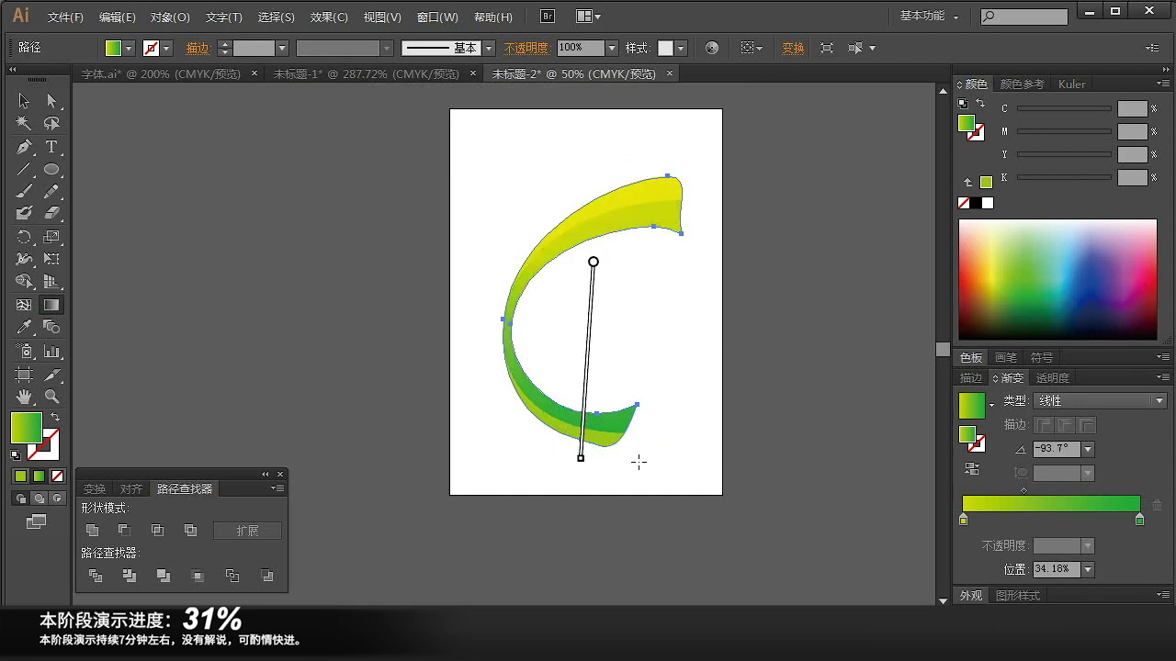
{"action": "left_click_drag", "start_coordinate": [640, 198], "coordinate": [503, 444]}
{"action": "left_click", "coordinate": [742, 400], "text": "ctrl"}
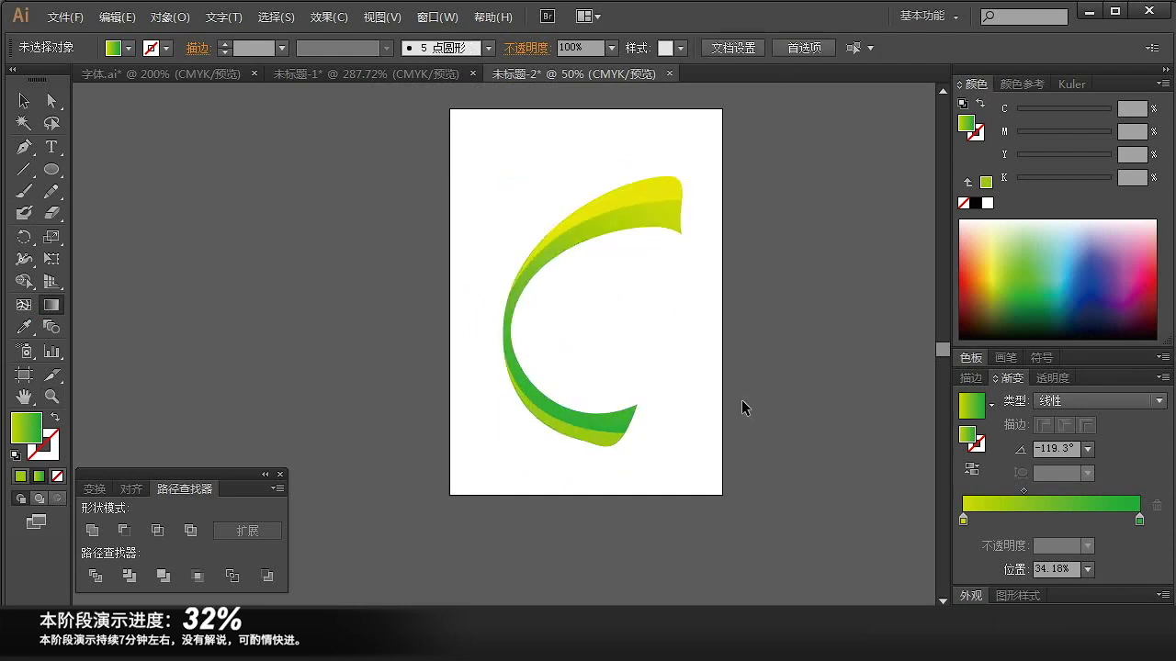
- Lengthen the curve handle at the upper strip's pointed lower end to bulge its outer edge outward, and deselect it
{"action": "left_click_drag", "start_coordinate": [458, 164], "coordinate": [878, 501]}
{"action": "key", "text": "v"}
{"action": "left_click_drag", "start_coordinate": [421, 281], "coordinate": [505, 318]}
{"action": "key", "text": "a"}
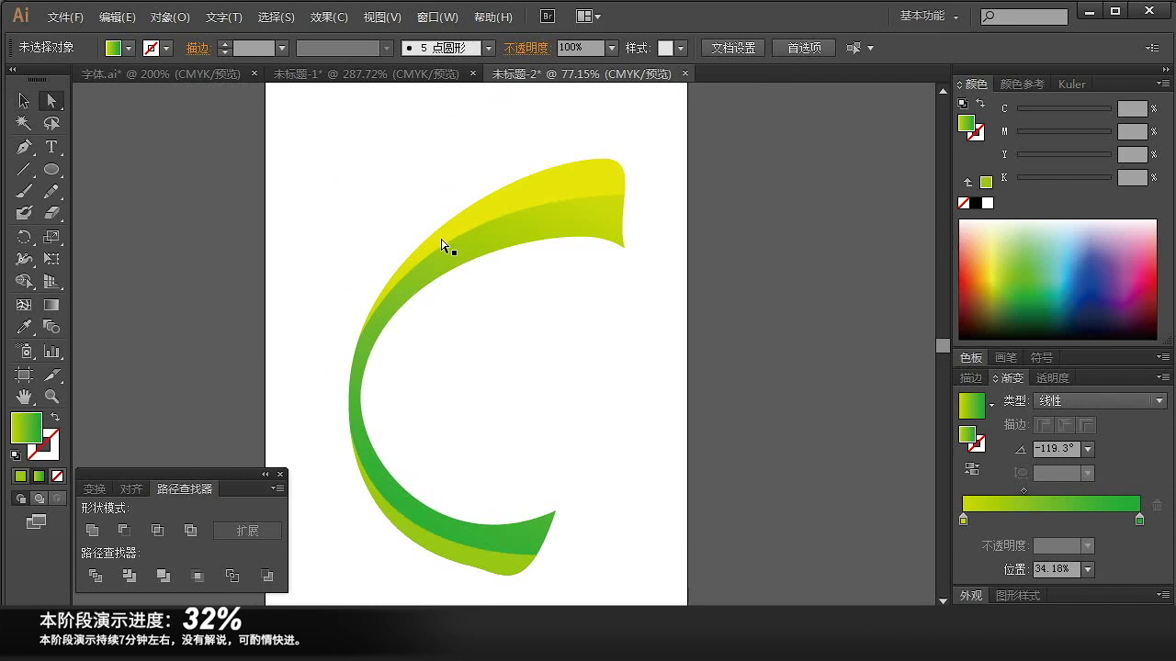
{"action": "left_click", "coordinate": [441, 259]}
{"action": "left_click_drag", "start_coordinate": [397, 232], "coordinate": [399, 210]}
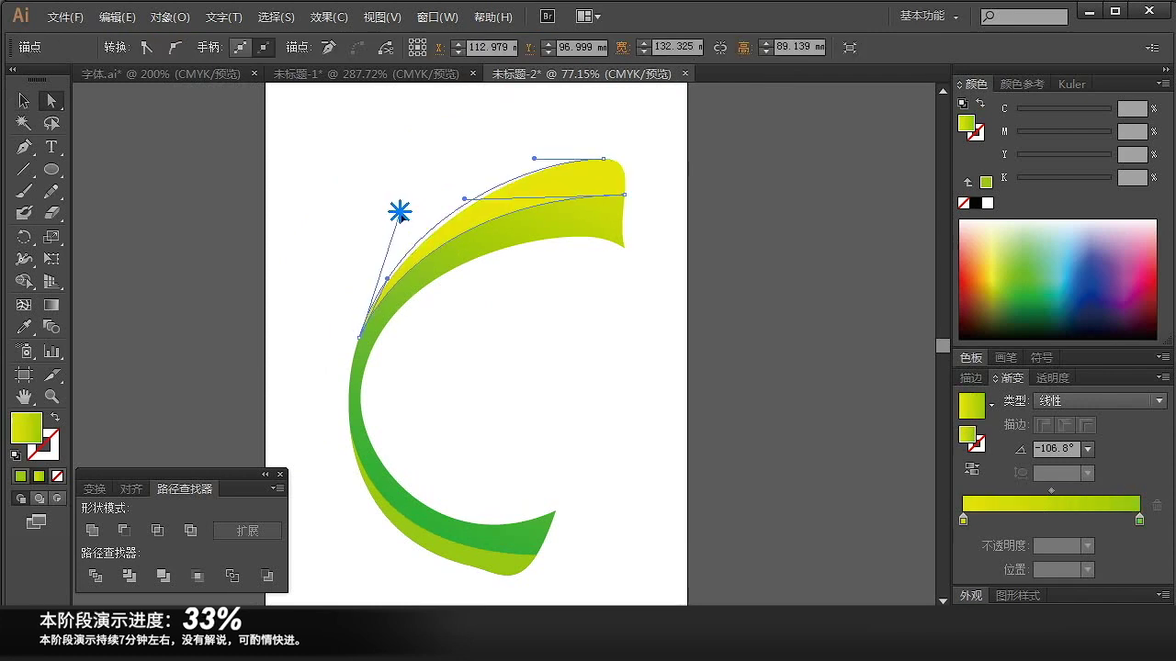
{"action": "left_click", "coordinate": [499, 315]}
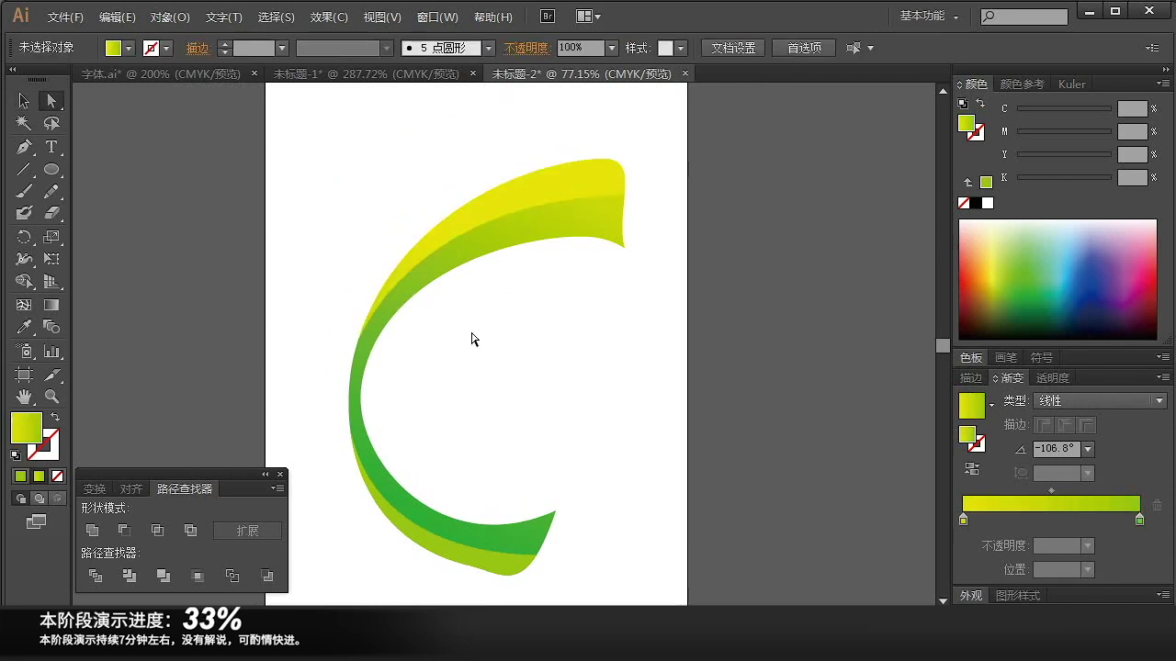
- Move the upper strip's lower-right corner outward and downward, and adjust its handle to curve the strip's lower edge
{"action": "key", "text": "p"}
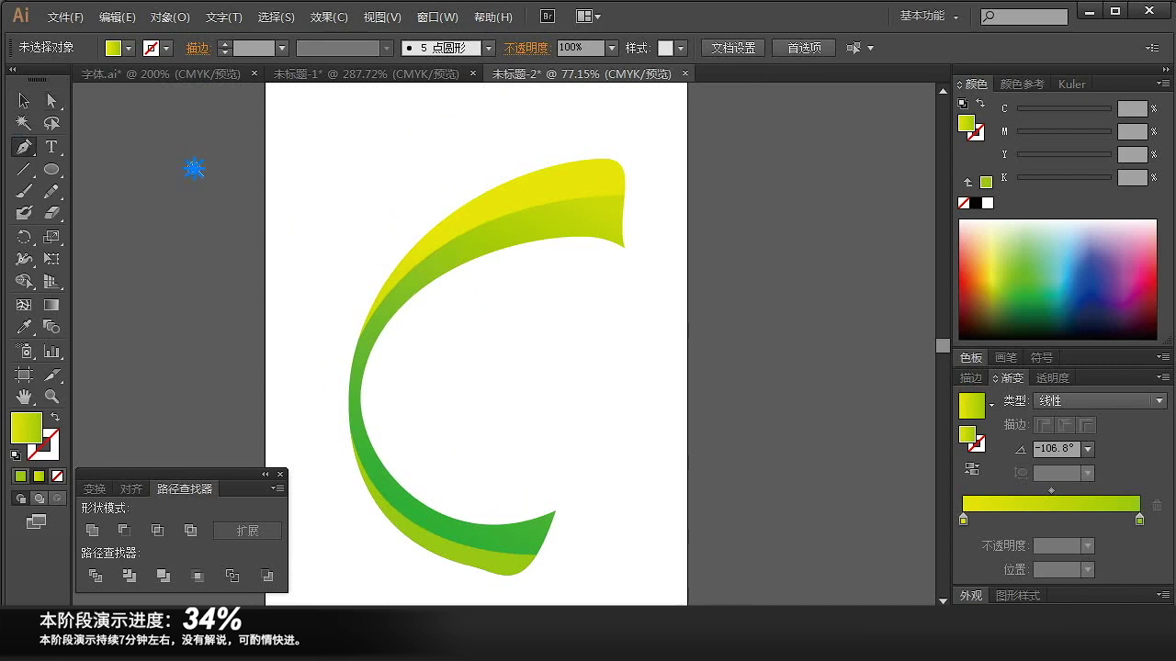
{"action": "scroll", "coordinate": [329, 294], "scroll_direction": "up", "scroll_amount": 2}
{"action": "left_click_drag", "start_coordinate": [377, 391], "coordinate": [306, 423]}
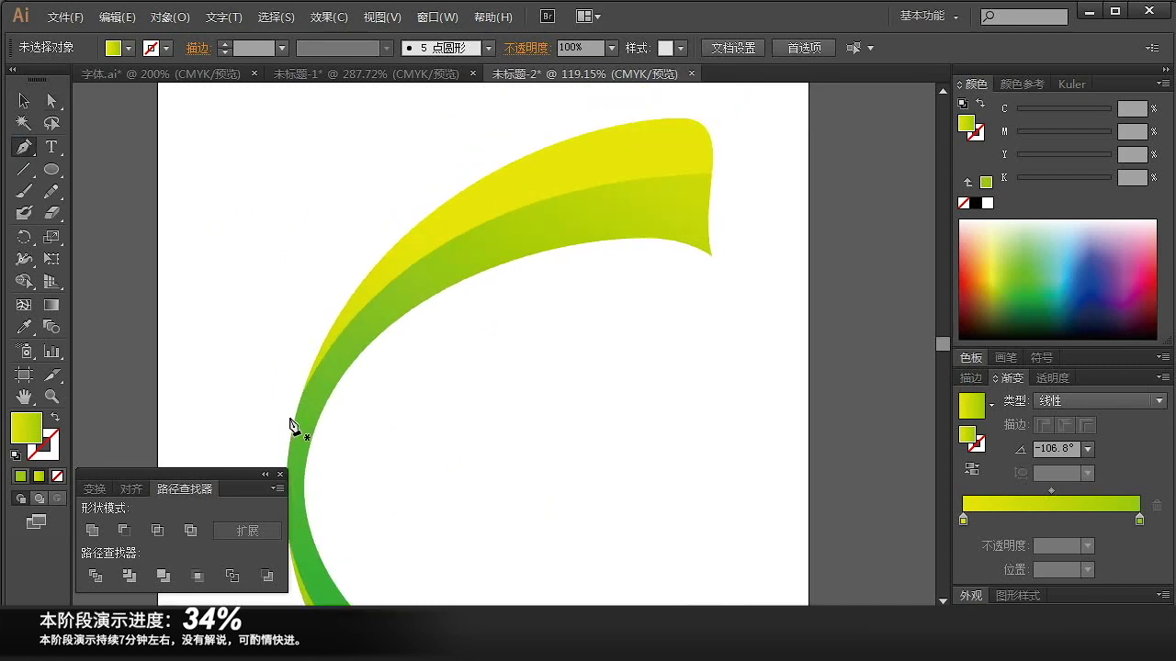
{"action": "left_click", "coordinate": [290, 418]}
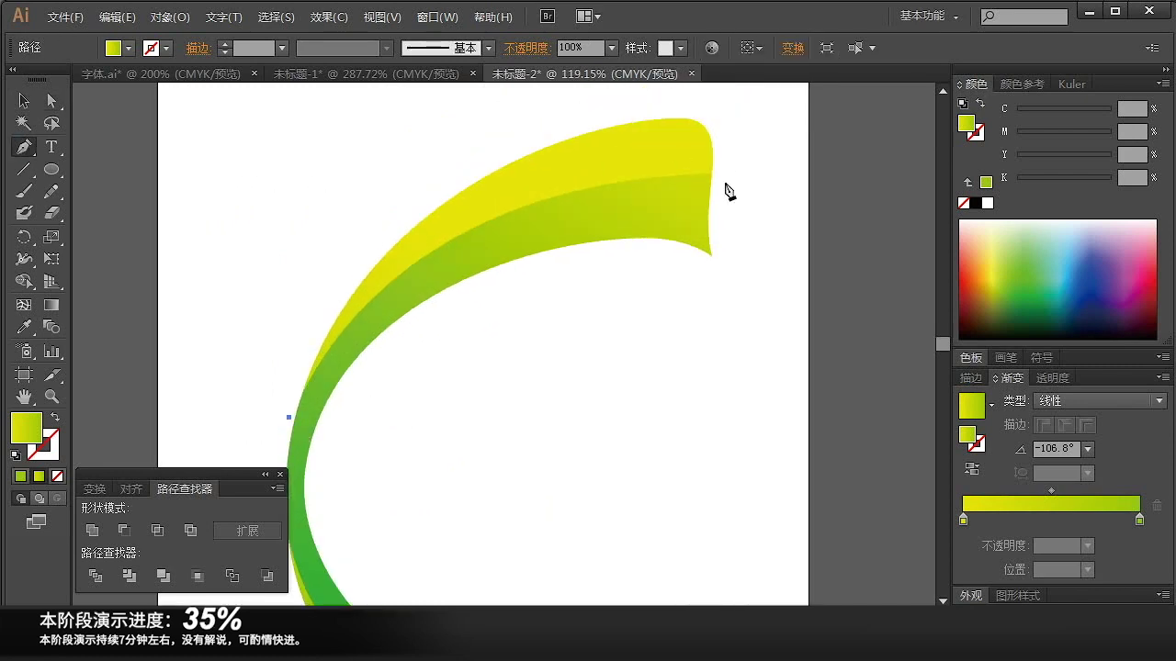
{"action": "left_click", "coordinate": [724, 194], "text": "ctrl"}
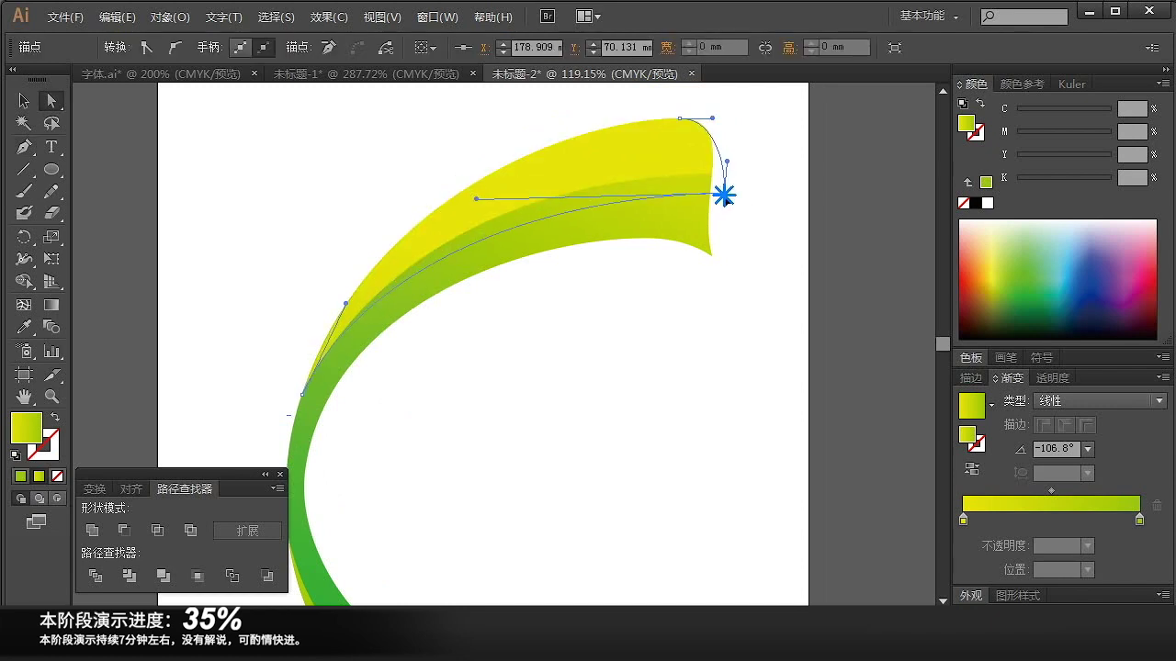
{"action": "left_click_drag", "start_coordinate": [478, 198], "coordinate": [451, 181]}
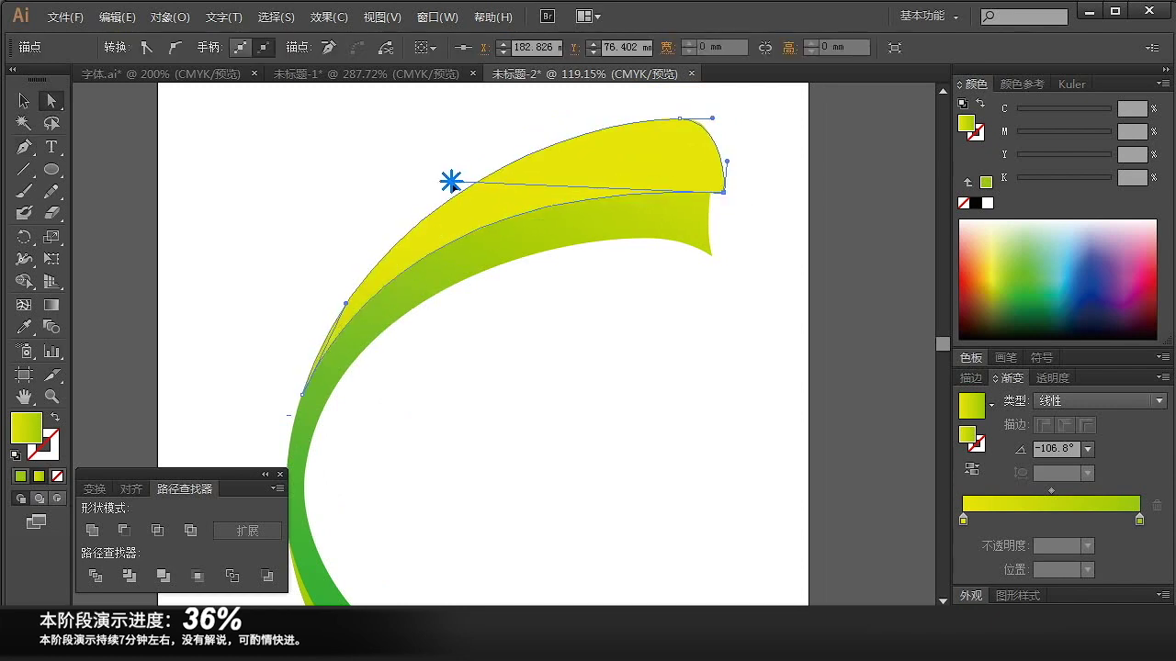
- Pull the crescent's upper tip outward and downward, smooth the inner edge beside it, and deselect the shape
{"action": "left_click_drag", "start_coordinate": [714, 257], "coordinate": [758, 280]}
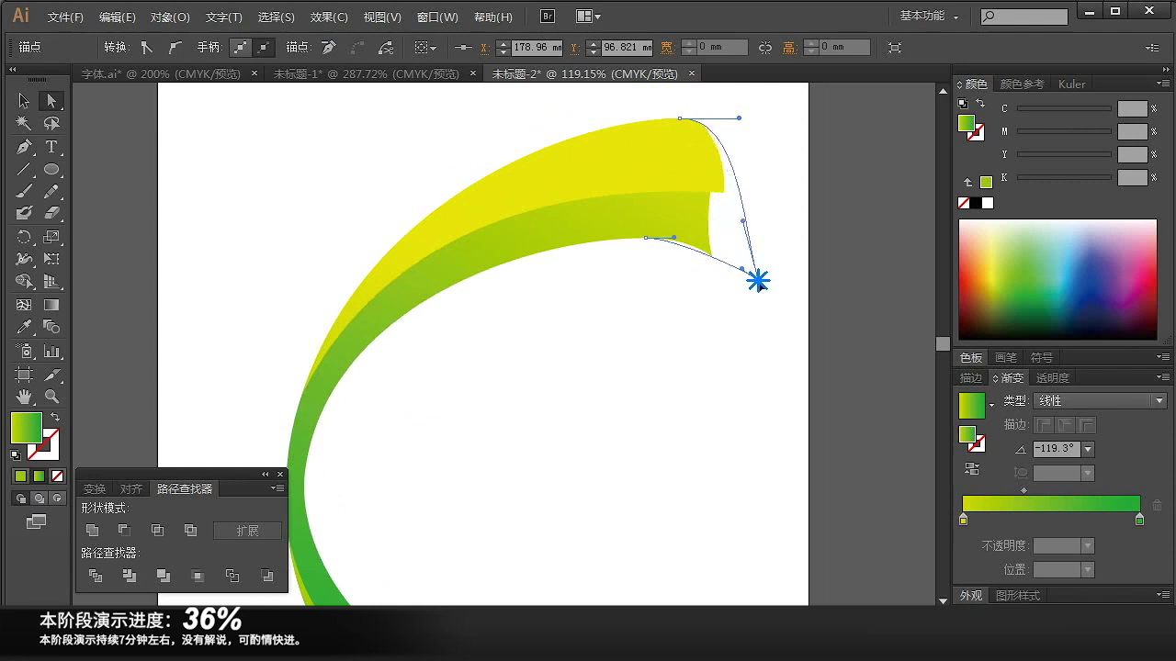
{"action": "left_click_drag", "start_coordinate": [646, 238], "coordinate": [658, 249]}
{"action": "left_click_drag", "start_coordinate": [531, 248], "coordinate": [520, 238]}
{"action": "left_click", "coordinate": [562, 361]}
- Raise the handle of the upper strip's right corner to refine the curve of its lower edge, and deselect it
{"action": "left_click", "coordinate": [498, 220]}
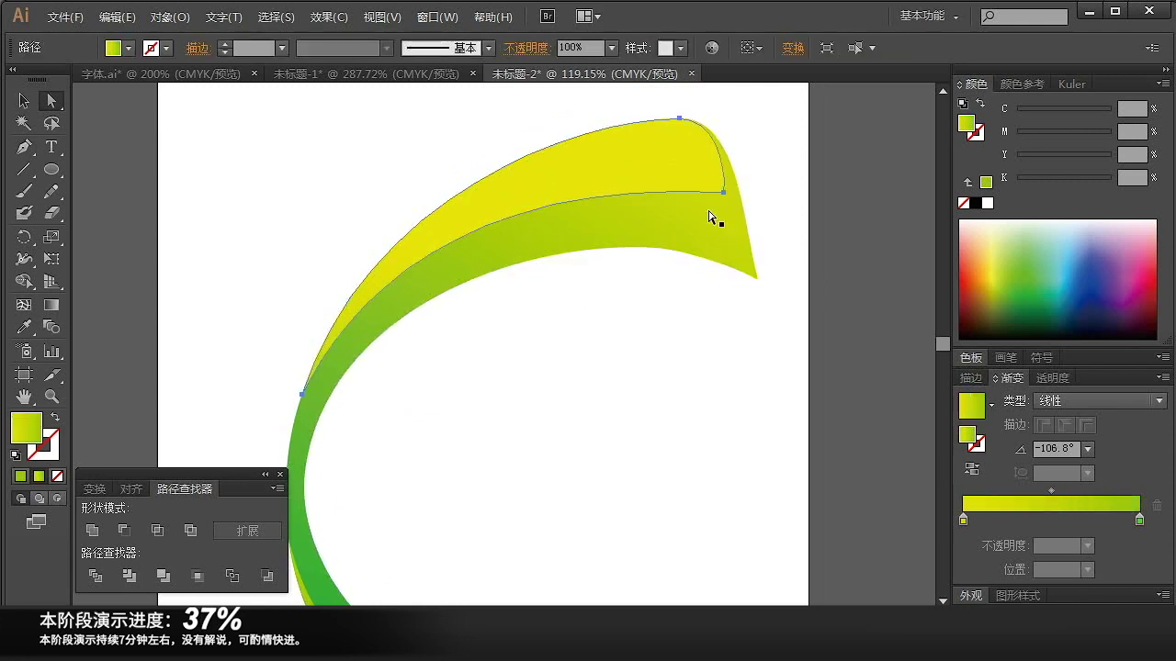
{"action": "left_click", "coordinate": [724, 192]}
{"action": "mouse_move", "coordinate": [459, 180]}
{"action": "left_mouse_down"}
{"action": "mouse_move", "coordinate": [441, 174]}
{"action": "mouse_move", "coordinate": [467, 162]}
{"action": "left_mouse_up"}
{"action": "left_click", "coordinate": [591, 324]}
- Examine the whole crescent graphic and the shape of its upper arm
{"action": "key", "text": "z"}
{"action": "left_click", "coordinate": [535, 347], "text": "alt"}
{"action": "left_click", "coordinate": [535, 347], "text": "alt"}
{"action": "left_click", "coordinate": [535, 347], "text": "alt"}
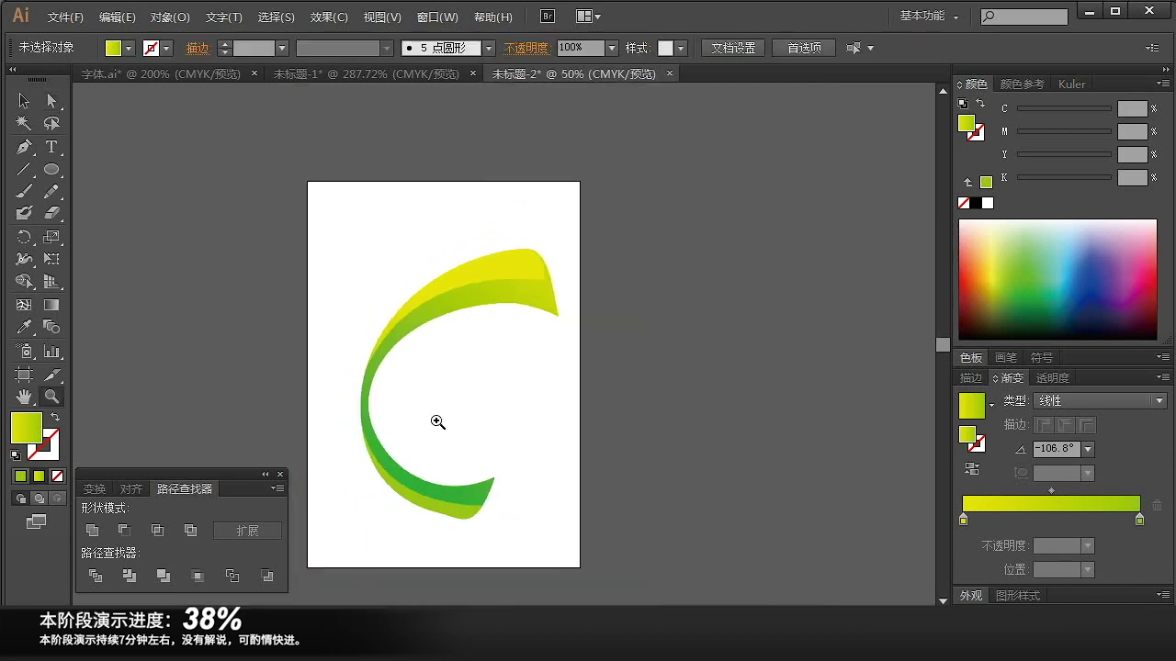
{"action": "left_click_drag", "start_coordinate": [199, 180], "coordinate": [744, 606]}
{"action": "key", "text": "v"}
{"action": "left_click_drag", "start_coordinate": [522, 328], "coordinate": [532, 367]}
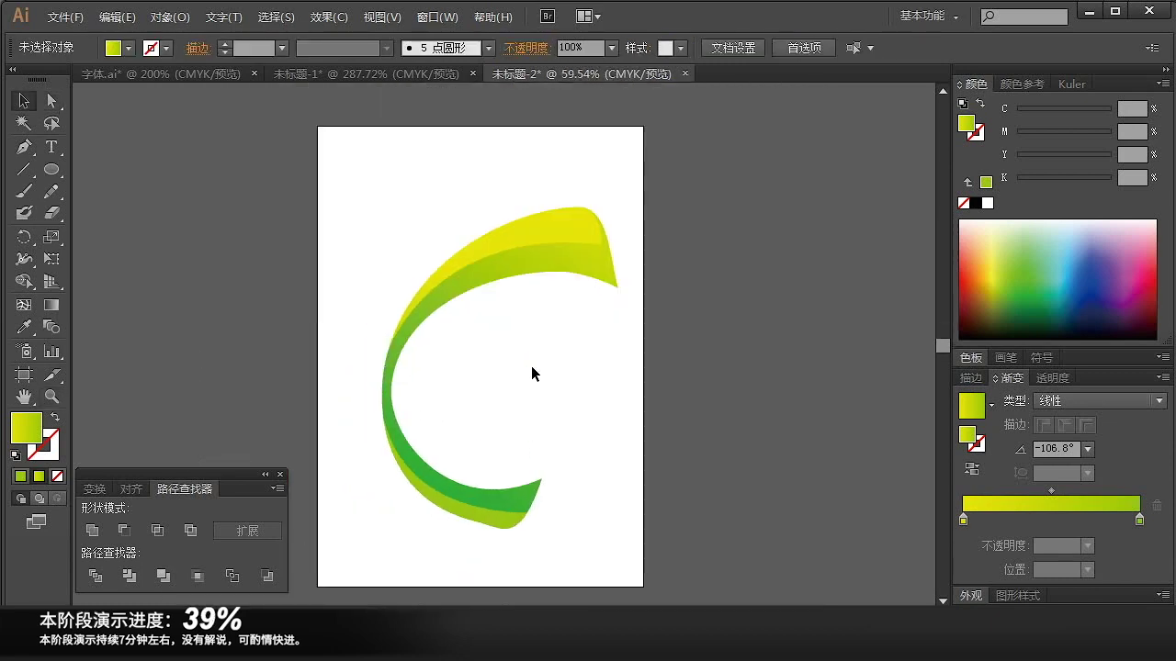
{"action": "key", "text": "ctrl+space"}
{"action": "left_click_drag", "start_coordinate": [278, 159], "coordinate": [765, 497]}
{"action": "left_click_drag", "start_coordinate": [452, 329], "coordinate": [492, 351]}
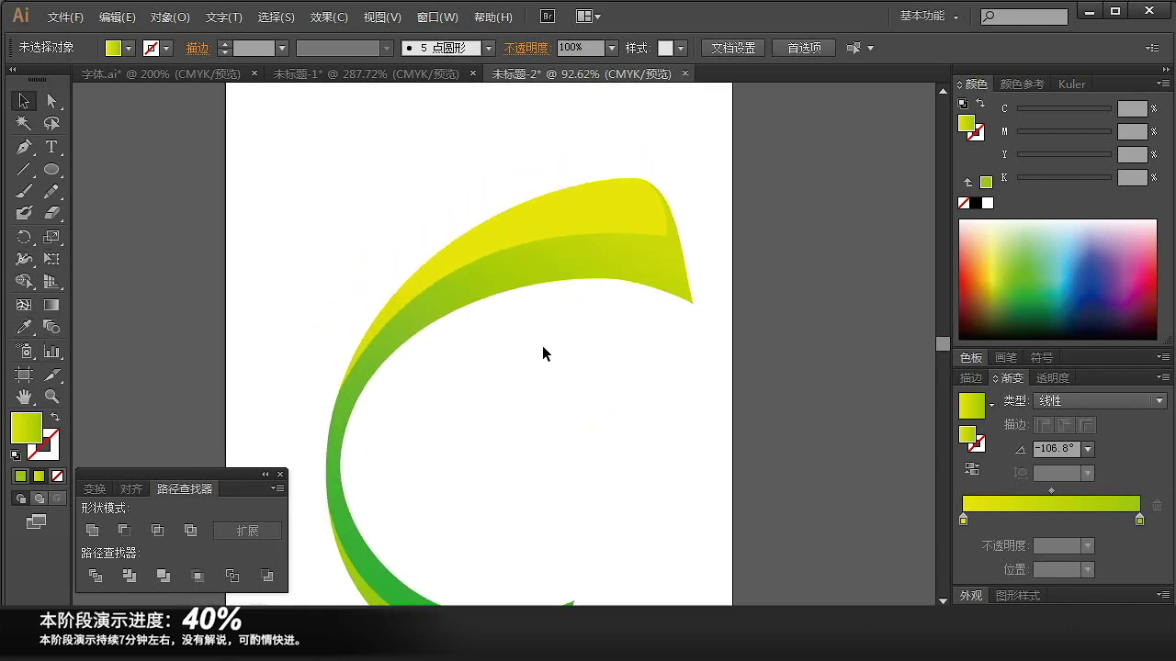
- Start a Pen path on the crescent's outer left edge and curve it along the upper arm to just past its right end
{"action": "key", "text": "p"}
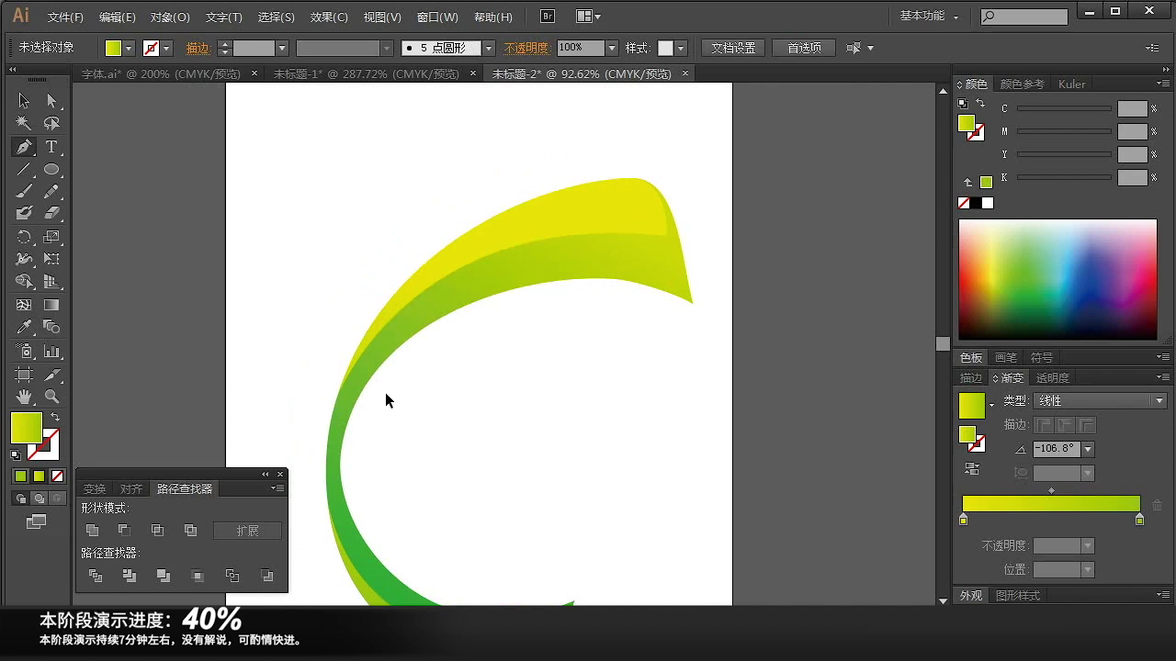
{"action": "left_click", "coordinate": [330, 410]}
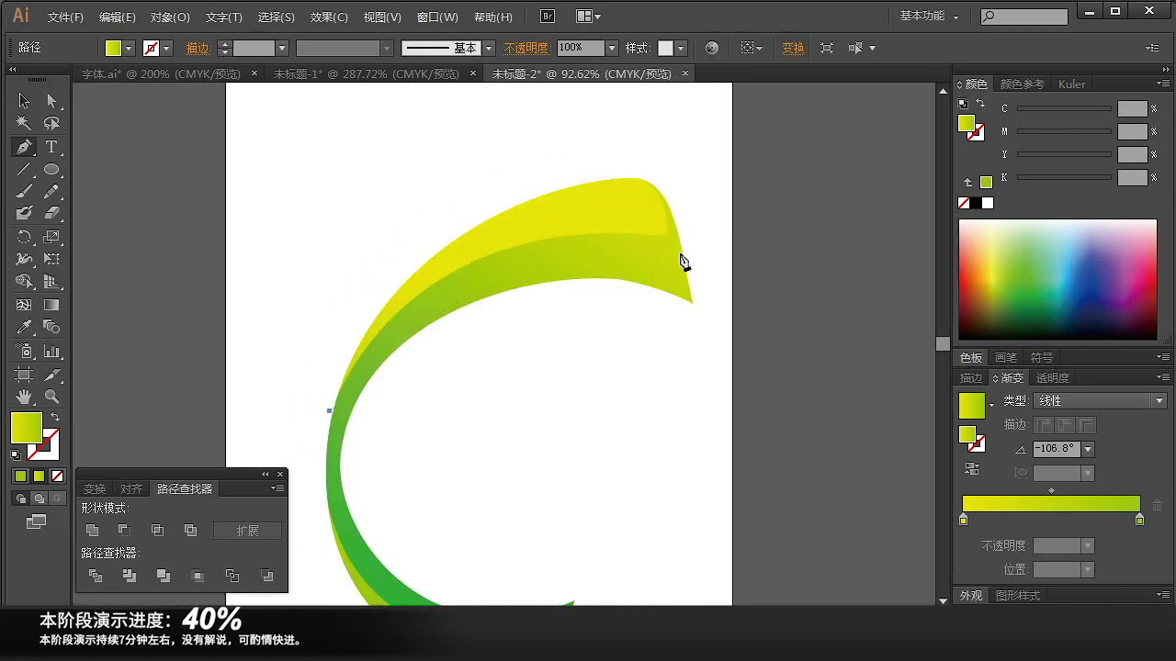
{"action": "left_click_drag", "start_coordinate": [698, 272], "coordinate": [679, 315]}
{"action": "left_click_drag", "start_coordinate": [289, 383], "coordinate": [678, 381]}
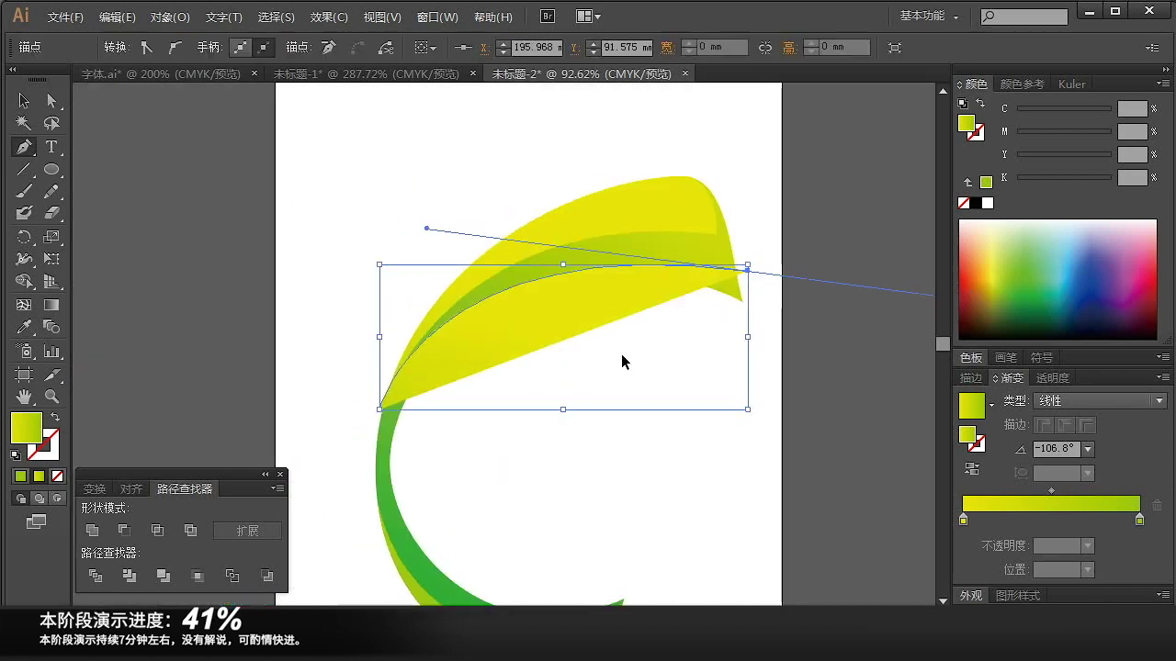
{"action": "key", "text": "ctrl+z"}
{"action": "left_click_drag", "start_coordinate": [744, 266], "coordinate": [763, 285]}
{"action": "left_click_drag", "start_coordinate": [727, 250], "coordinate": [471, 203]}
{"action": "left_click_drag", "start_coordinate": [736, 221], "coordinate": [768, 231]}
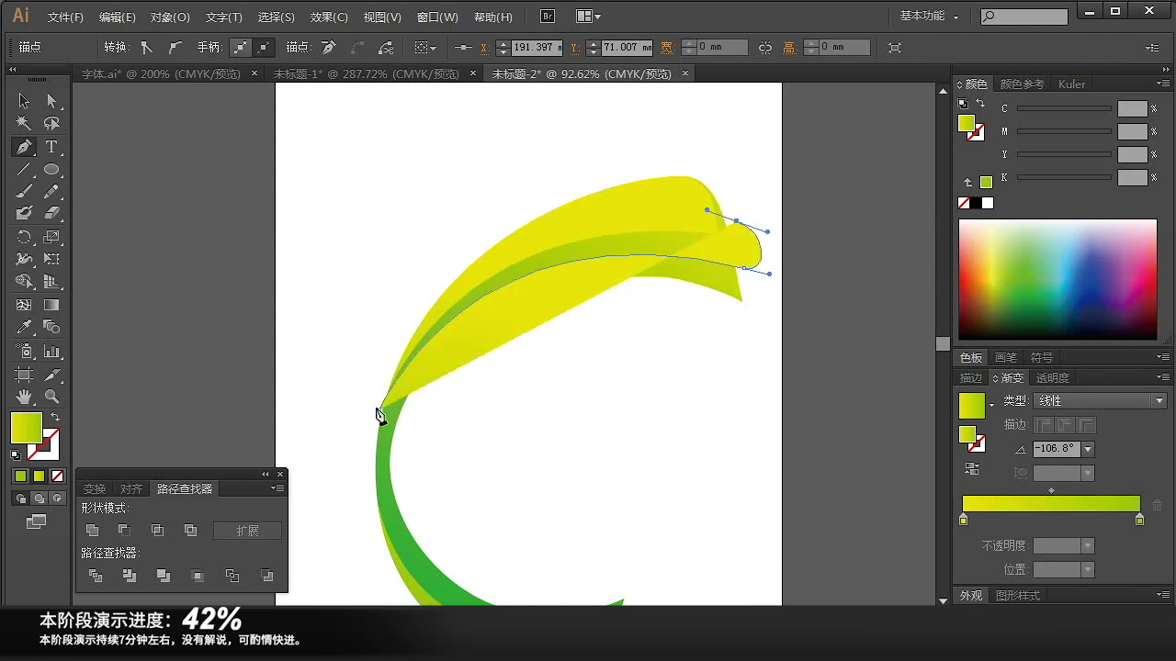
{"action": "left_click_drag", "start_coordinate": [379, 409], "coordinate": [383, 480]}
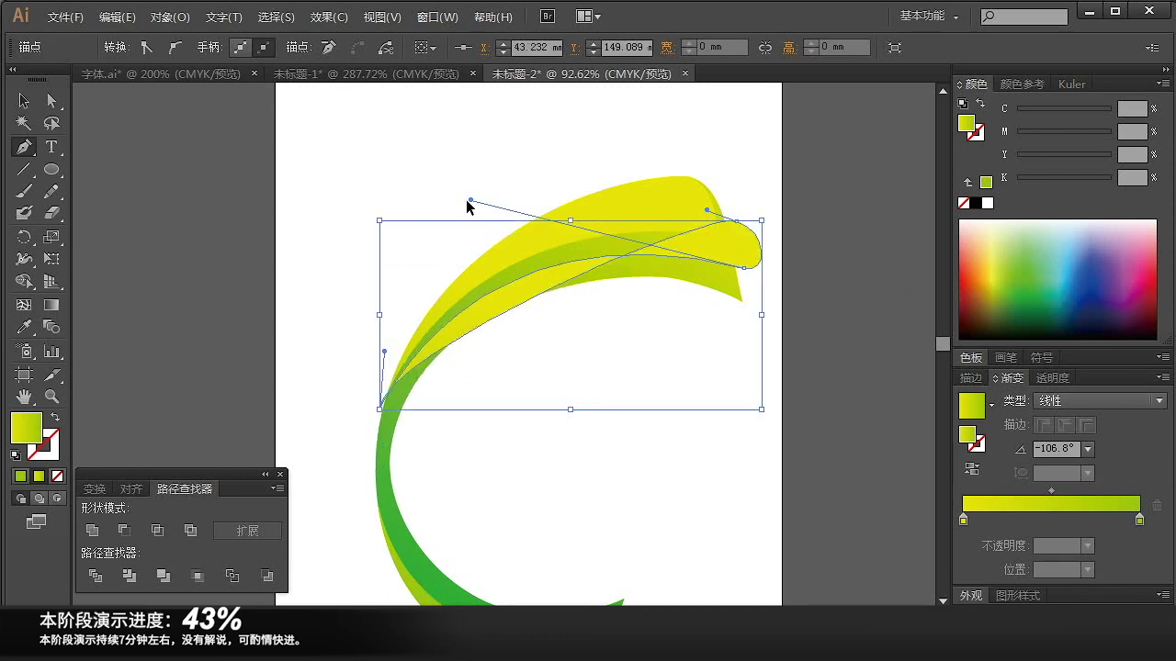
{"action": "left_click_drag", "start_coordinate": [470, 202], "coordinate": [490, 129]}
{"action": "key", "text": "ctrl+z"}
{"action": "key", "text": "ctrl+z"}
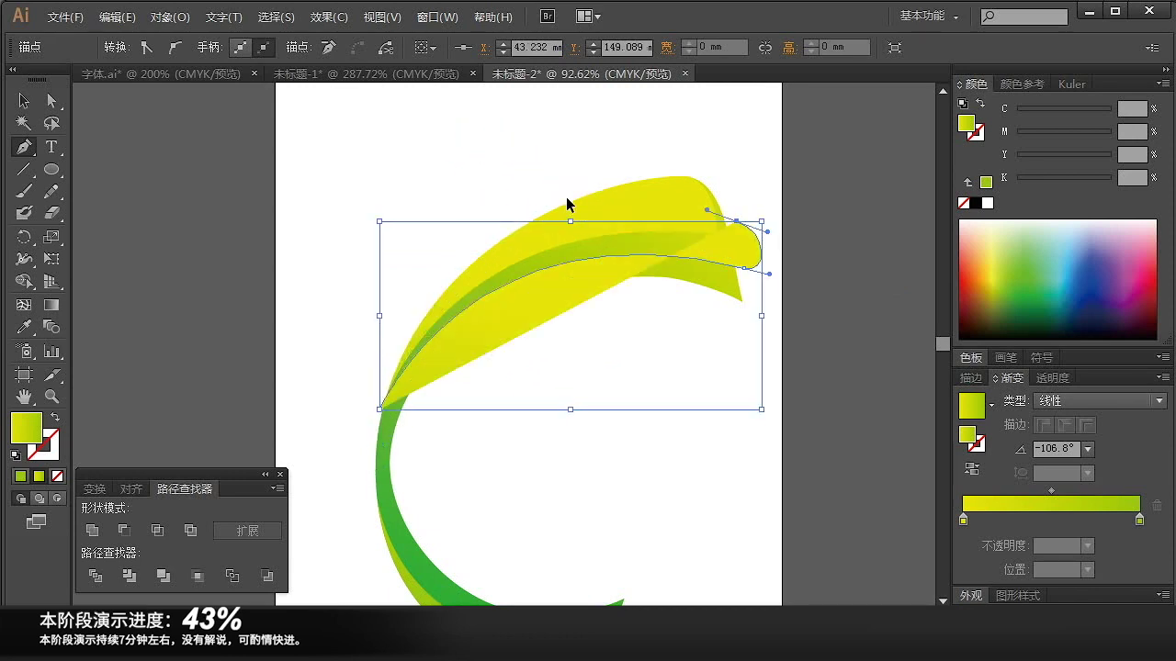
{"action": "key", "text": "ctrl+z"}
- Round the path's right end with a smooth point on the upper arm, and close it at its start with a curved upper edge
{"action": "left_click_drag", "start_coordinate": [663, 205], "coordinate": [538, 203]}
{"action": "left_click_drag", "start_coordinate": [380, 410], "coordinate": [376, 447]}
{"action": "left_click", "coordinate": [395, 285], "text": "ctrl"}
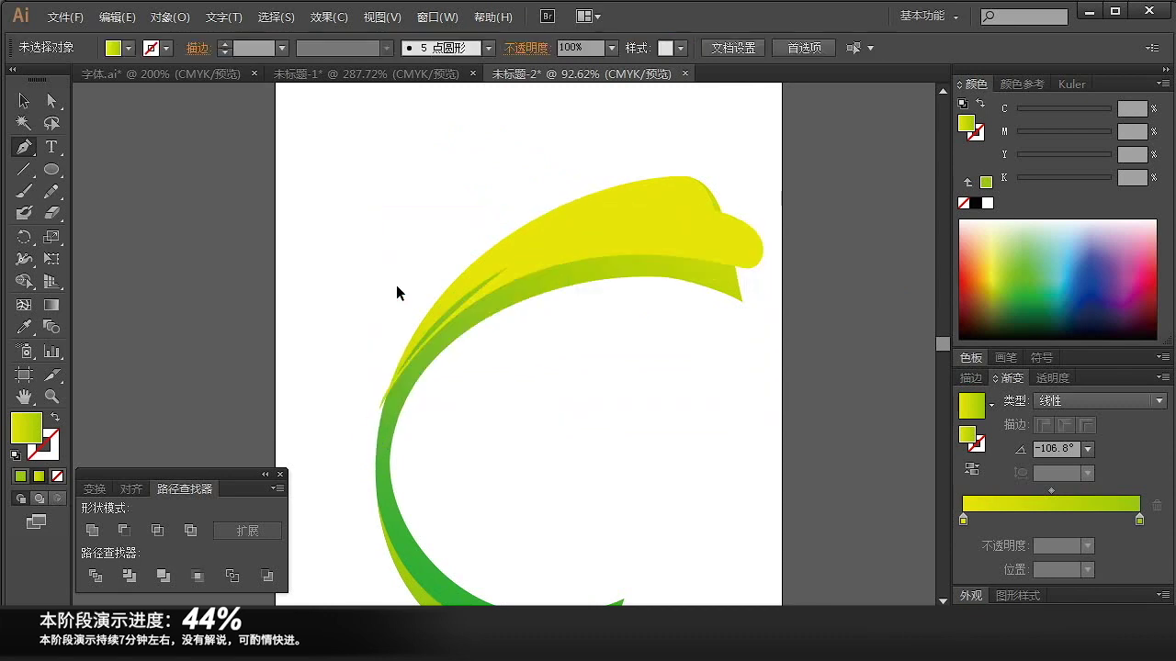
{"action": "key", "text": "ctrl+z"}
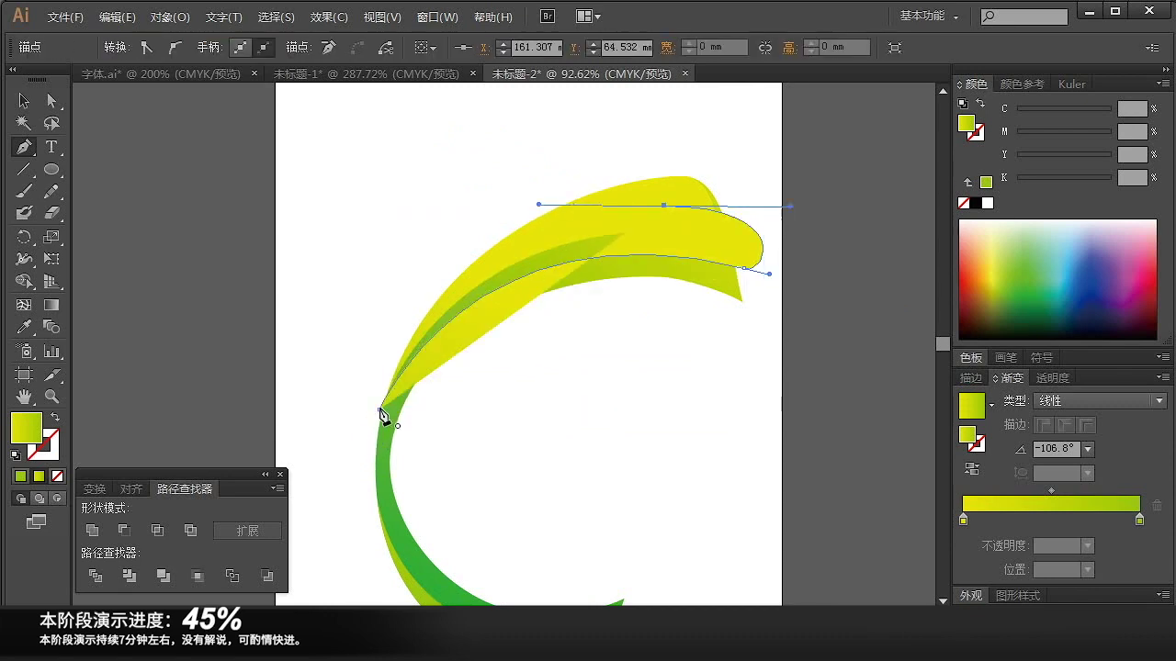
{"action": "left_click_drag", "start_coordinate": [380, 409], "coordinate": [426, 287]}
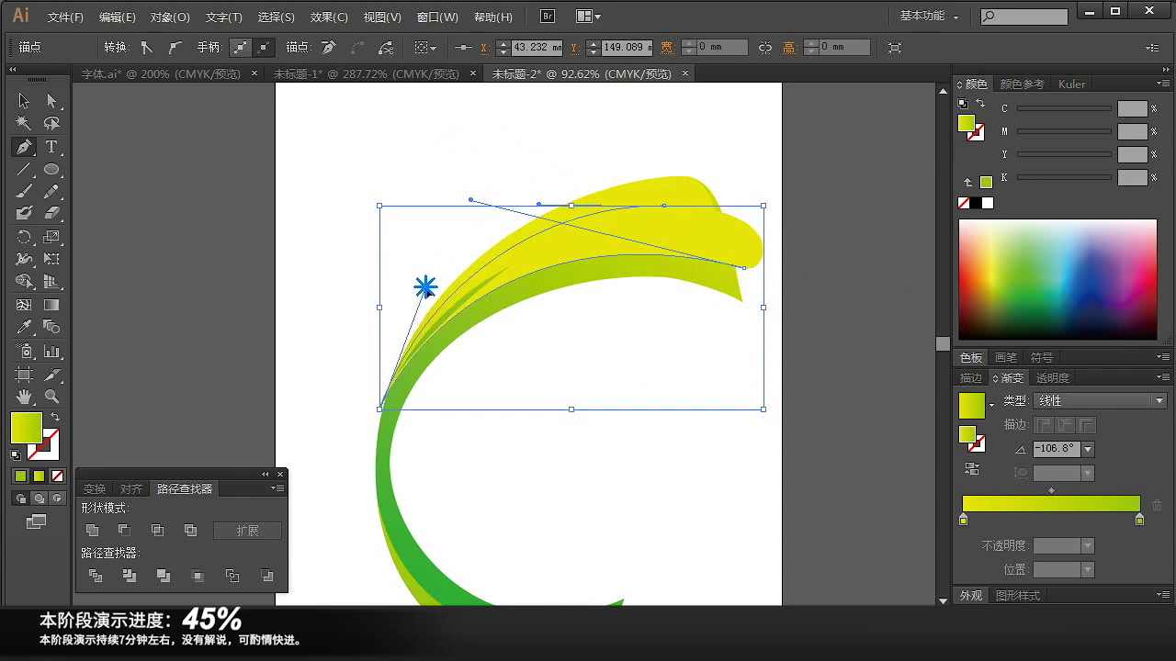
- Select the new overlay strip, try a flat light green fill on it, and undo that fill
{"action": "key", "text": "v"}
{"action": "left_click", "coordinate": [671, 355]}
{"action": "left_click", "coordinate": [691, 255]}
{"action": "left_click", "coordinate": [541, 238]}
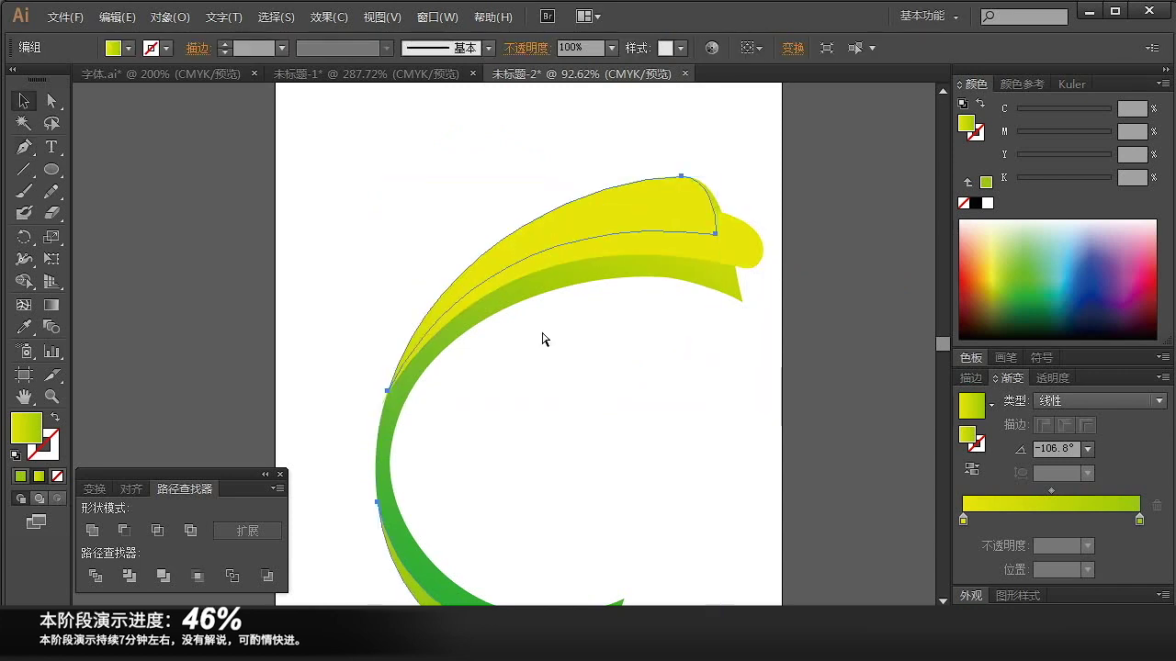
{"action": "left_click", "coordinate": [586, 261]}
{"action": "left_click", "coordinate": [1020, 269]}
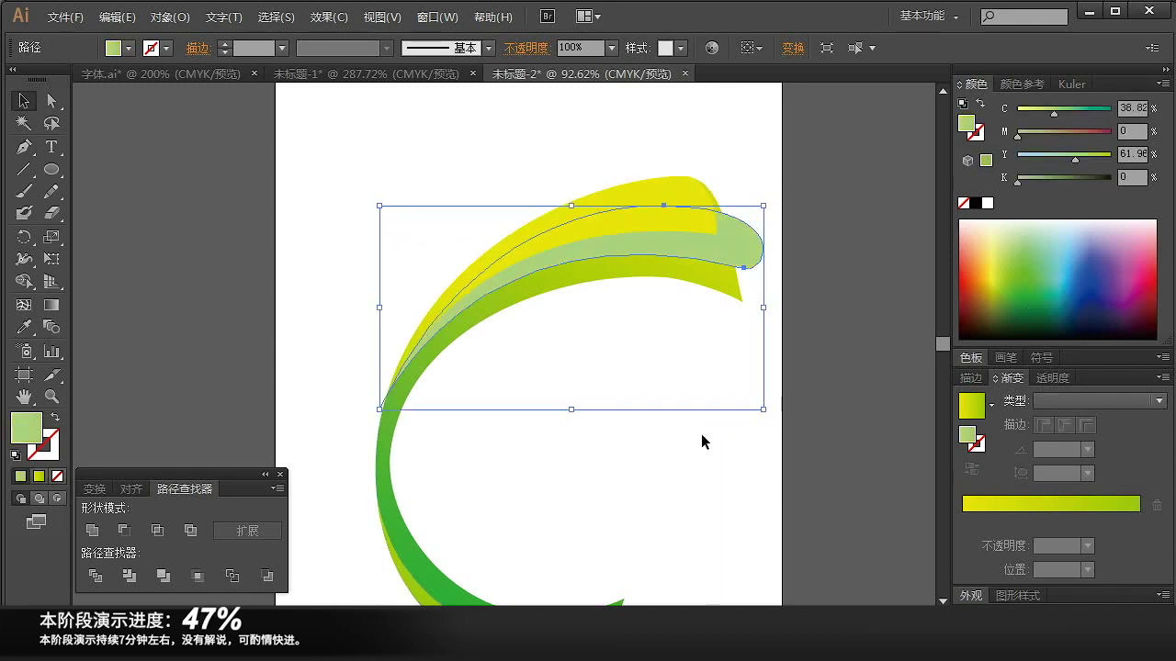
{"action": "key", "text": "ctrl+z"}
- Set the yellow value of the strip's first gradient stop to 70% and make its last stop white
{"action": "type", "text": "7"}
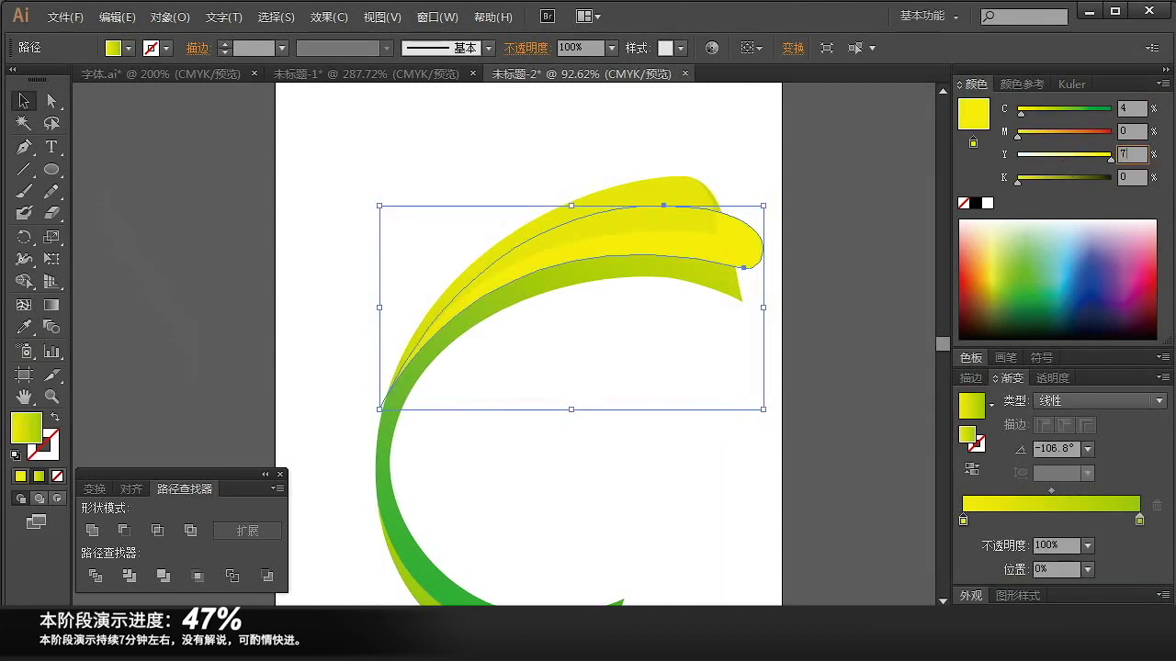
{"action": "type", "text": "0"}
{"action": "key", "text": "Return"}
{"action": "left_click", "coordinate": [1139, 520]}
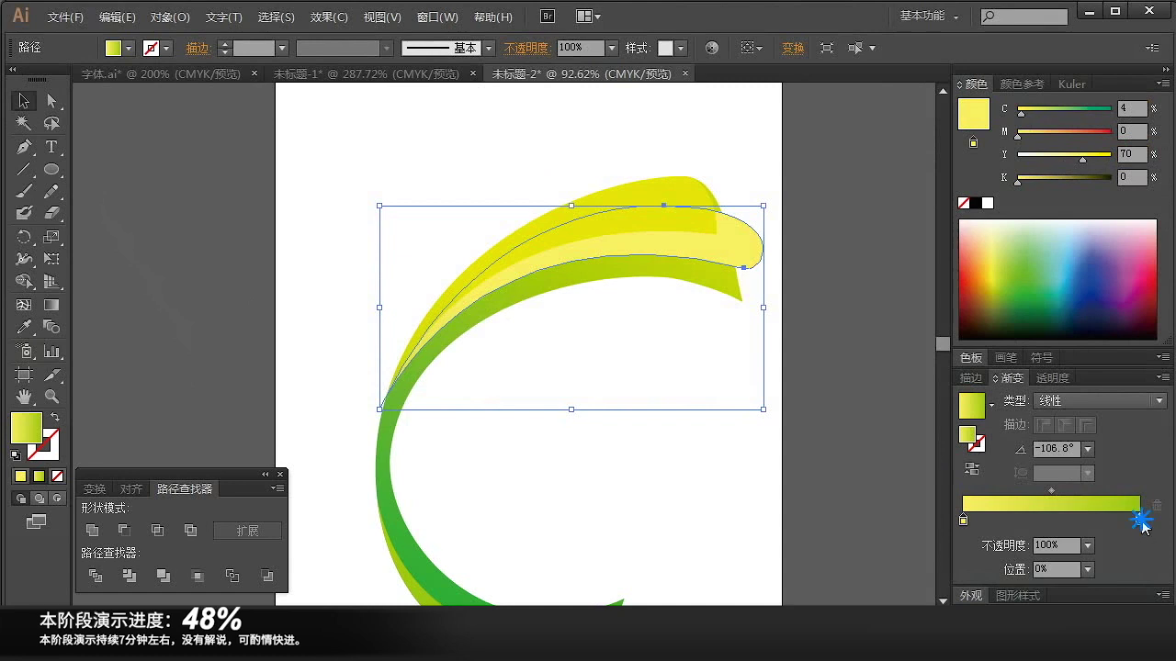
{"action": "left_click", "coordinate": [987, 203]}
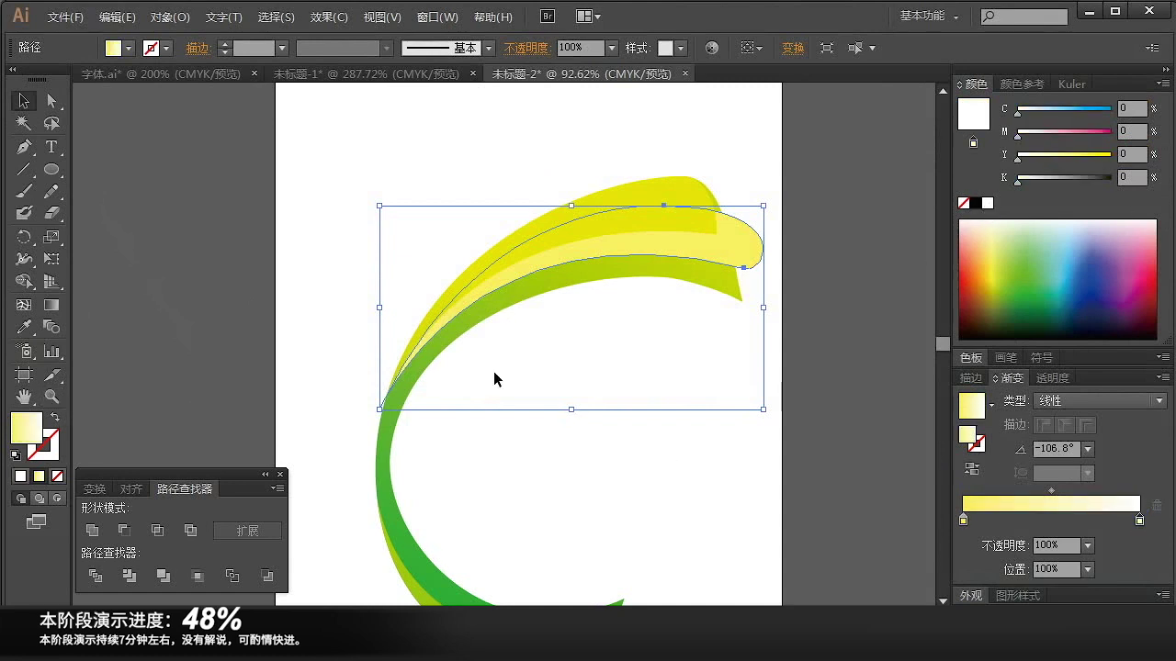
- Redirect the pale yellow shape's linear gradient diagonally up toward its rounded right end, so it fades from yellow to white
{"action": "left_click", "coordinate": [51, 305]}
{"action": "left_click_drag", "start_coordinate": [411, 333], "coordinate": [727, 243]}
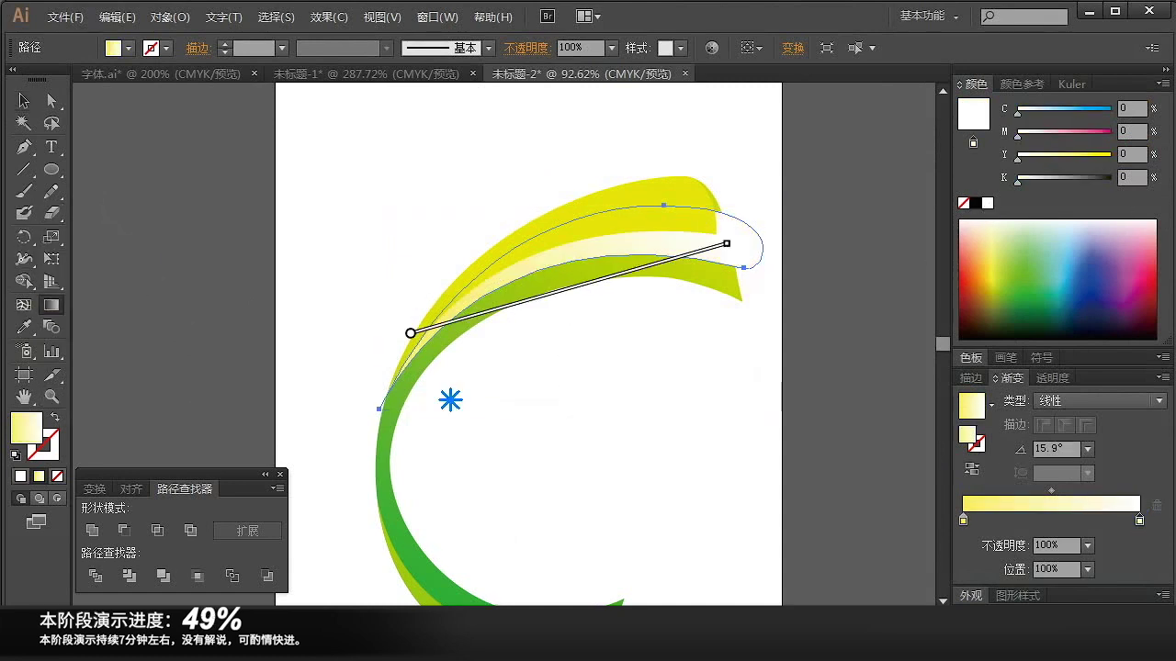
{"action": "mouse_move", "coordinate": [450, 400]}
{"action": "left_mouse_down"}
{"action": "mouse_move", "coordinate": [880, 156]}
{"action": "mouse_move", "coordinate": [731, 234]}
{"action": "left_mouse_up"}
{"action": "left_click_drag", "start_coordinate": [455, 365], "coordinate": [677, 260]}
{"action": "left_click_drag", "start_coordinate": [443, 392], "coordinate": [619, 264]}
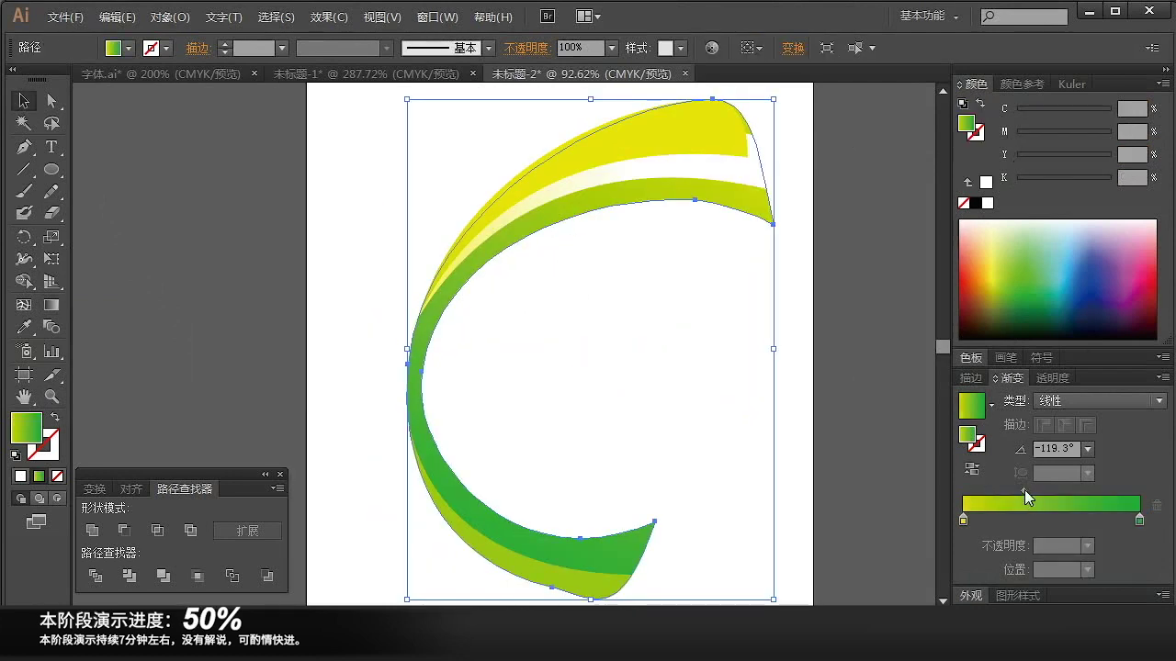
- Shift the midpoint of the green C shape's gradient to about 56% and deselect the shape
{"action": "left_click_drag", "start_coordinate": [1024, 489], "coordinate": [1054, 489]}
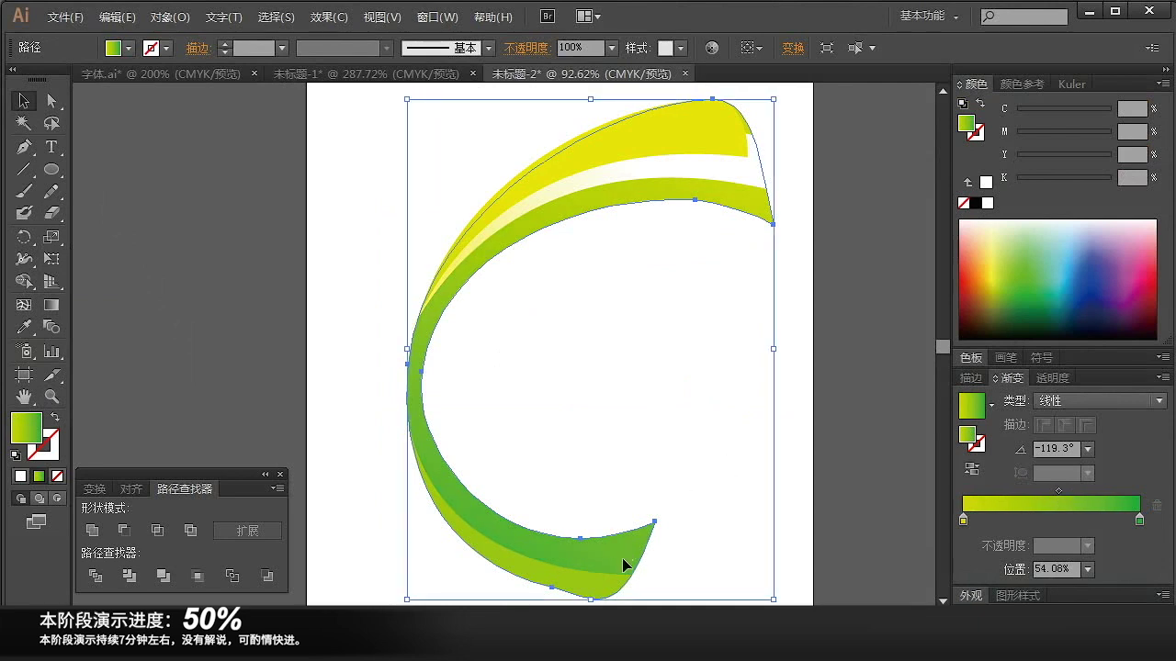
{"action": "mouse_move", "coordinate": [1060, 489]}
{"action": "left_mouse_down"}
{"action": "mouse_move", "coordinate": [1035, 497]}
{"action": "mouse_move", "coordinate": [1089, 496]}
{"action": "mouse_move", "coordinate": [1064, 500]}
{"action": "left_mouse_up"}
{"action": "left_click", "coordinate": [567, 404]}
- Try to move the anchor points at the lower end of the C outward, down and to the left
{"action": "key", "text": "z"}
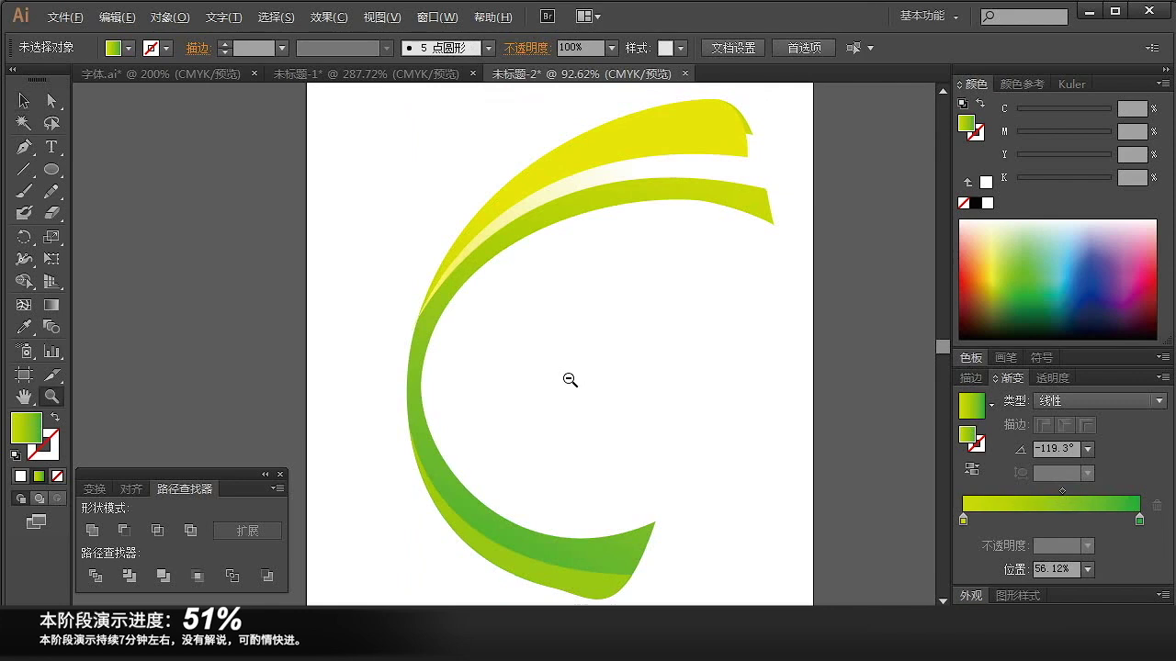
{"action": "left_click", "coordinate": [568, 380], "text": "alt"}
{"action": "key", "text": "v"}
{"action": "key", "text": "a"}
{"action": "left_click_drag", "start_coordinate": [602, 520], "coordinate": [469, 428]}
{"action": "left_click_drag", "start_coordinate": [493, 499], "coordinate": [487, 506]}
{"action": "left_click", "coordinate": [538, 408]}
{"action": "key", "text": "ctrl+z"}
{"action": "left_click", "coordinate": [507, 413]}
{"action": "left_click_drag", "start_coordinate": [373, 385], "coordinate": [317, 360]}
{"action": "left_click_drag", "start_coordinate": [524, 508], "coordinate": [515, 514]}
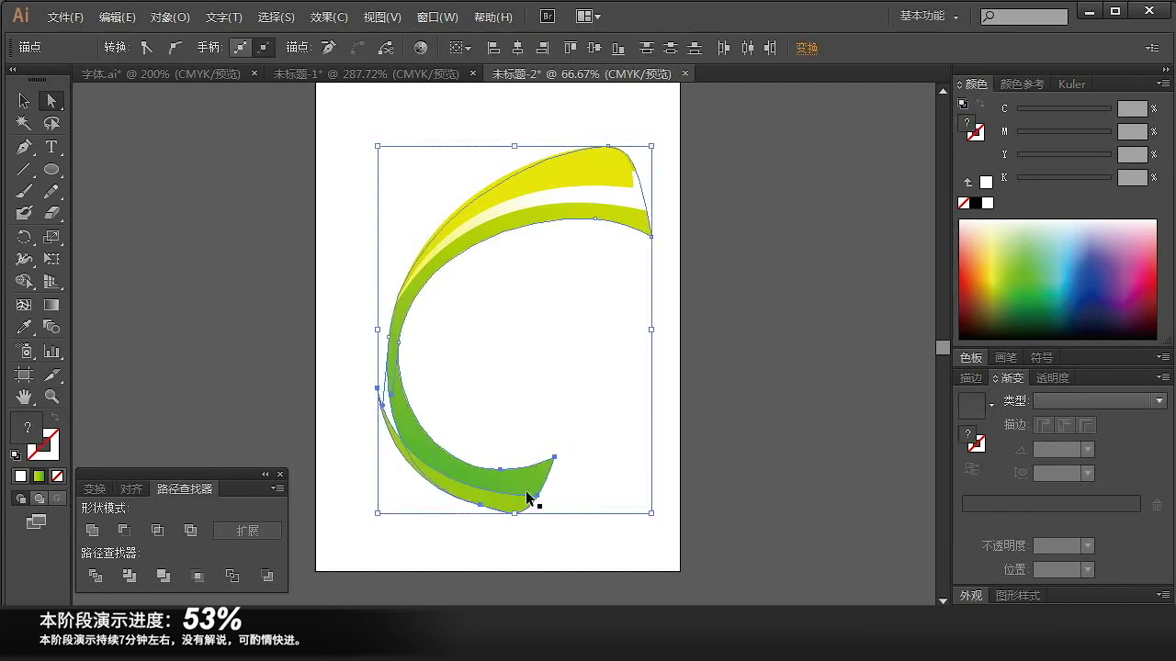
{"action": "key", "text": "ctrl+z"}
{"action": "left_click", "coordinate": [489, 361]}
{"action": "key", "text": "v"}
{"action": "scroll", "coordinate": [596, 398], "scroll_direction": "up", "scroll_amount": 1}
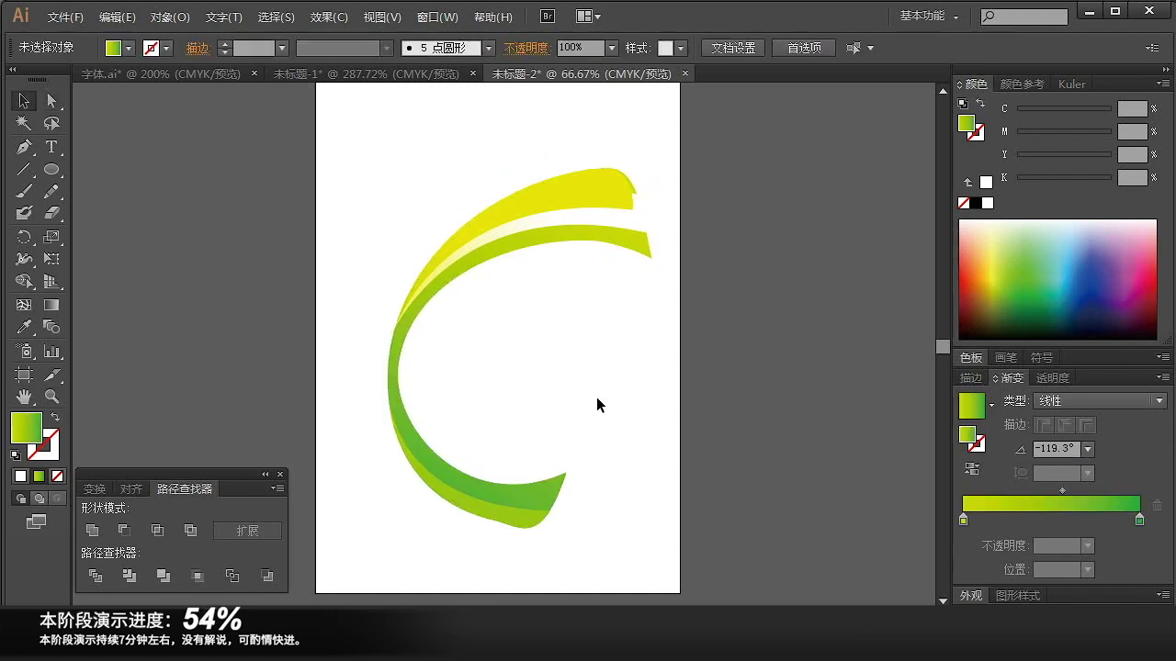
- Duplicate the yellow-to-white highlight slightly lower and rotate the copy a little clockwise, keeping it behind the original
{"action": "left_click_drag", "start_coordinate": [294, 162], "coordinate": [775, 413]}
{"action": "left_click", "coordinate": [496, 245]}
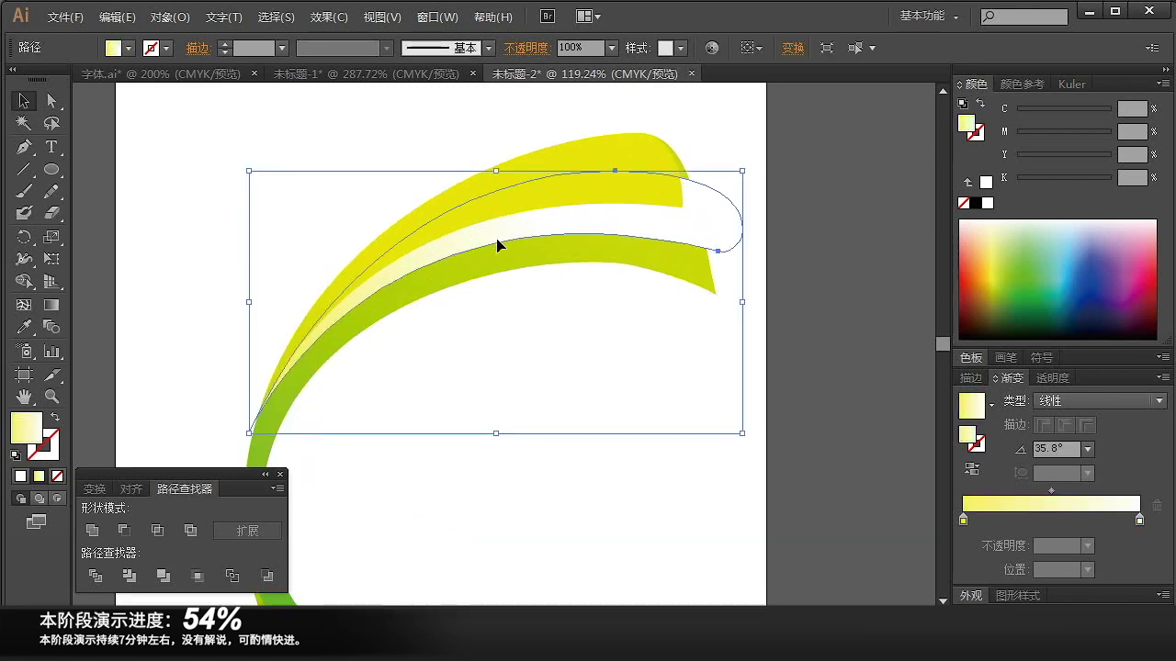
{"action": "left_click_drag", "start_coordinate": [497, 241], "coordinate": [498, 252]}
{"action": "left_click_drag", "start_coordinate": [751, 457], "coordinate": [741, 469]}
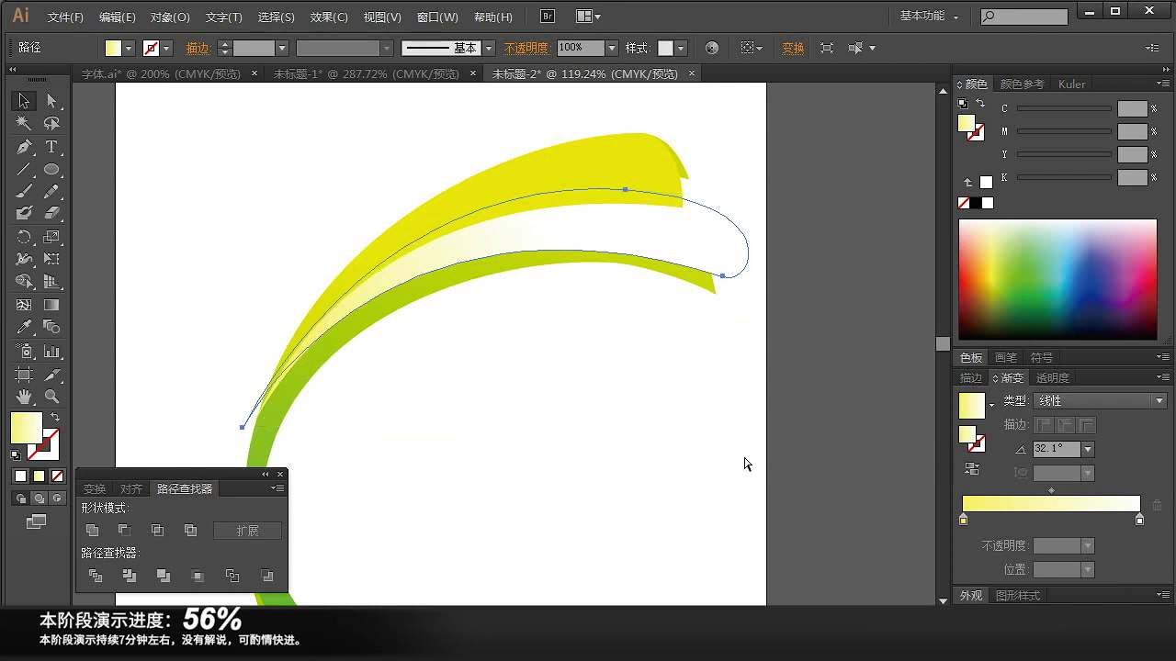
{"action": "key", "text": "ctrl+["}
{"action": "key", "text": "ctrl+z"}
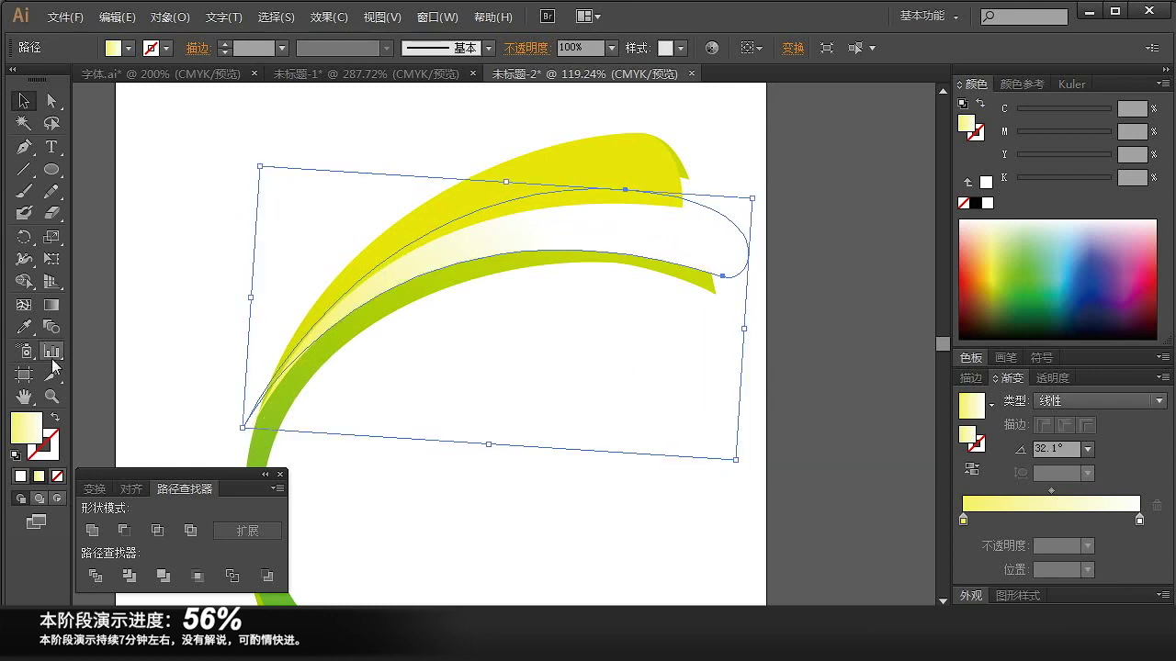
- Recolor the starting gradient stop of the copied highlight to yellow-green with C 33 and Y 100
{"action": "left_click", "coordinate": [964, 521]}
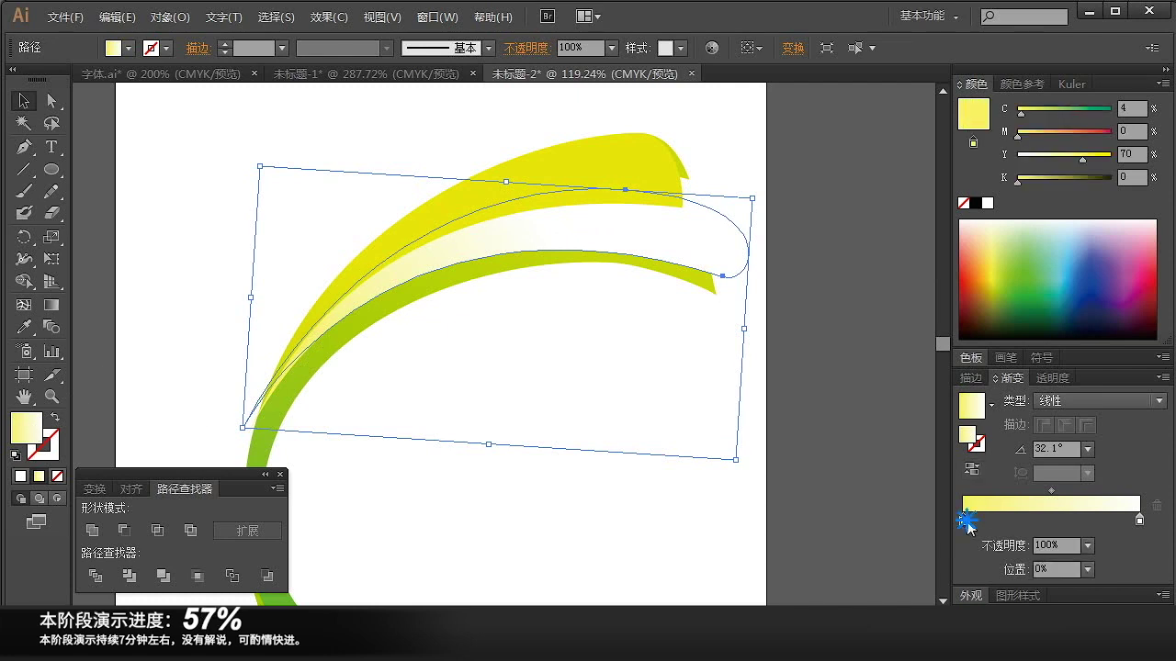
{"action": "left_click", "coordinate": [1047, 111]}
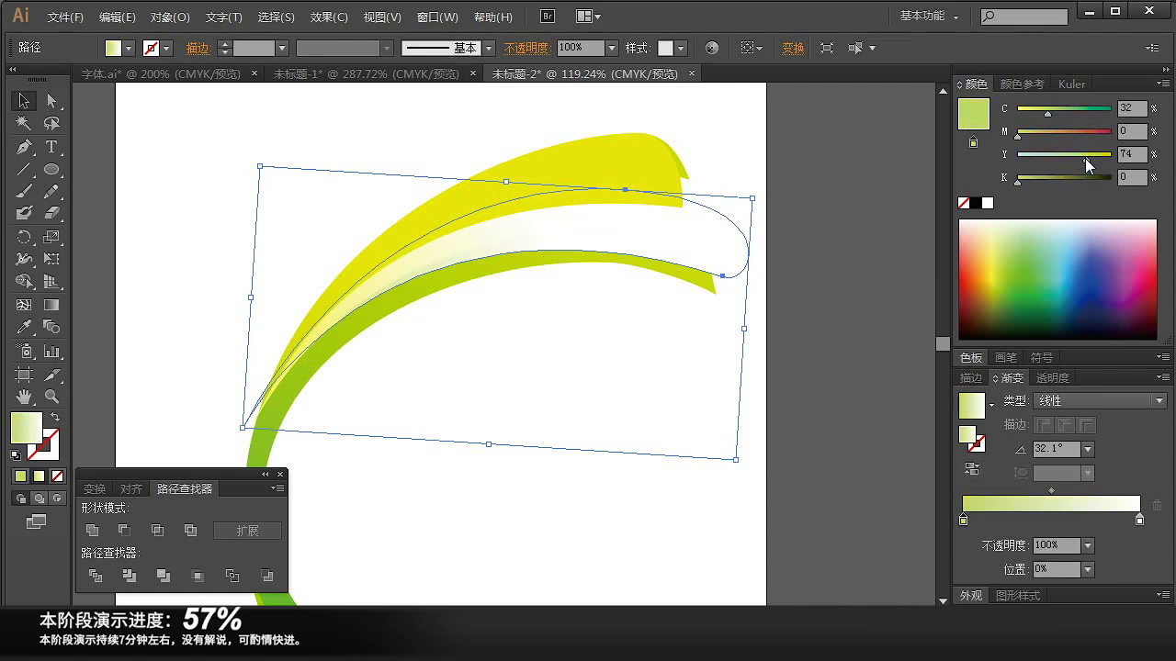
{"action": "left_click_drag", "start_coordinate": [1085, 158], "coordinate": [1099, 160]}
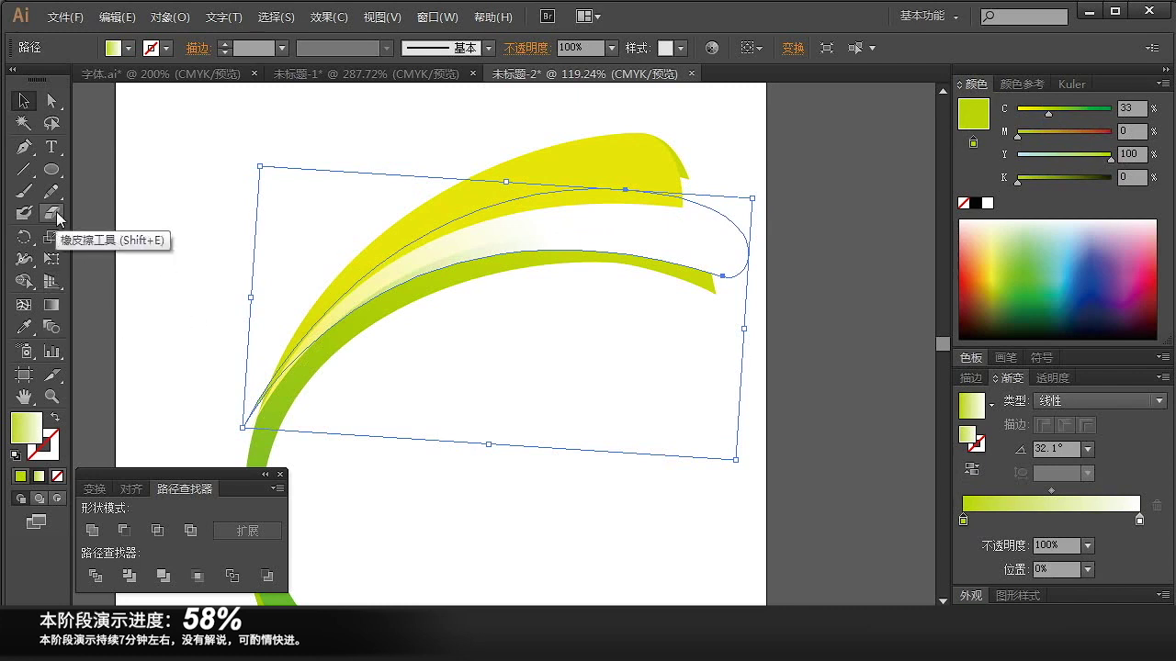
- Try redrawing the copied highlight's gradient farther toward its right end with the Gradient tool
{"action": "left_click", "coordinate": [51, 305]}
{"action": "left_click_drag", "start_coordinate": [572, 328], "coordinate": [783, 226]}
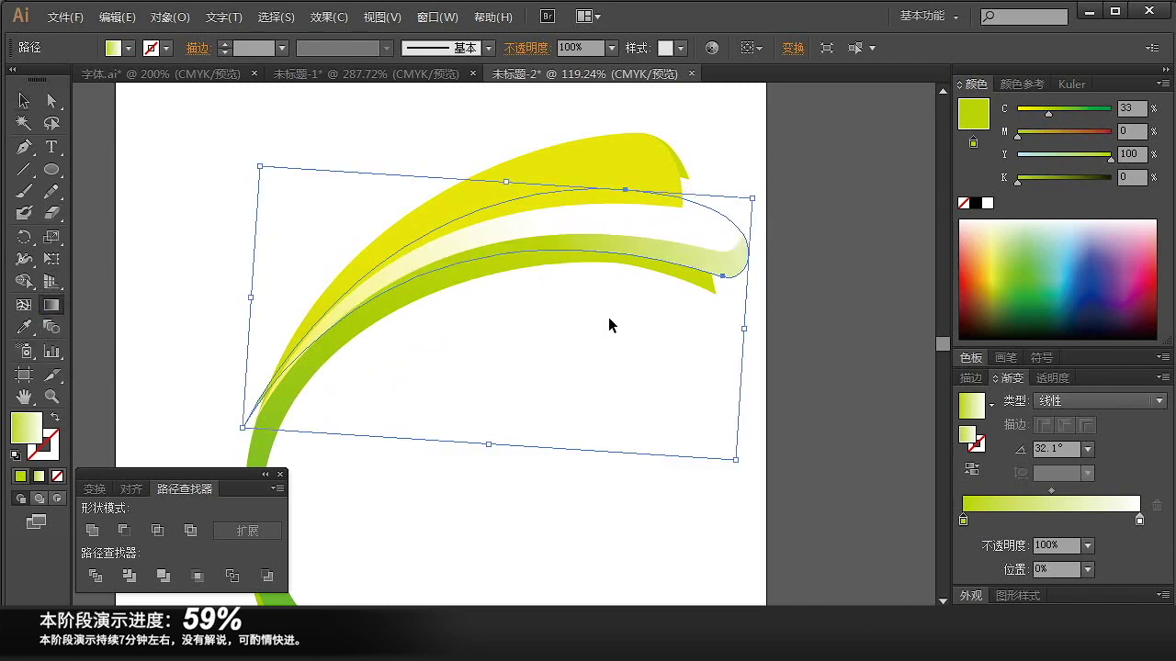
{"action": "key", "text": "ctrl+z"}
{"action": "key", "text": "ctrl+z"}
{"action": "key", "text": "ctrl+z"}
{"action": "key", "text": "ctrl+z"}
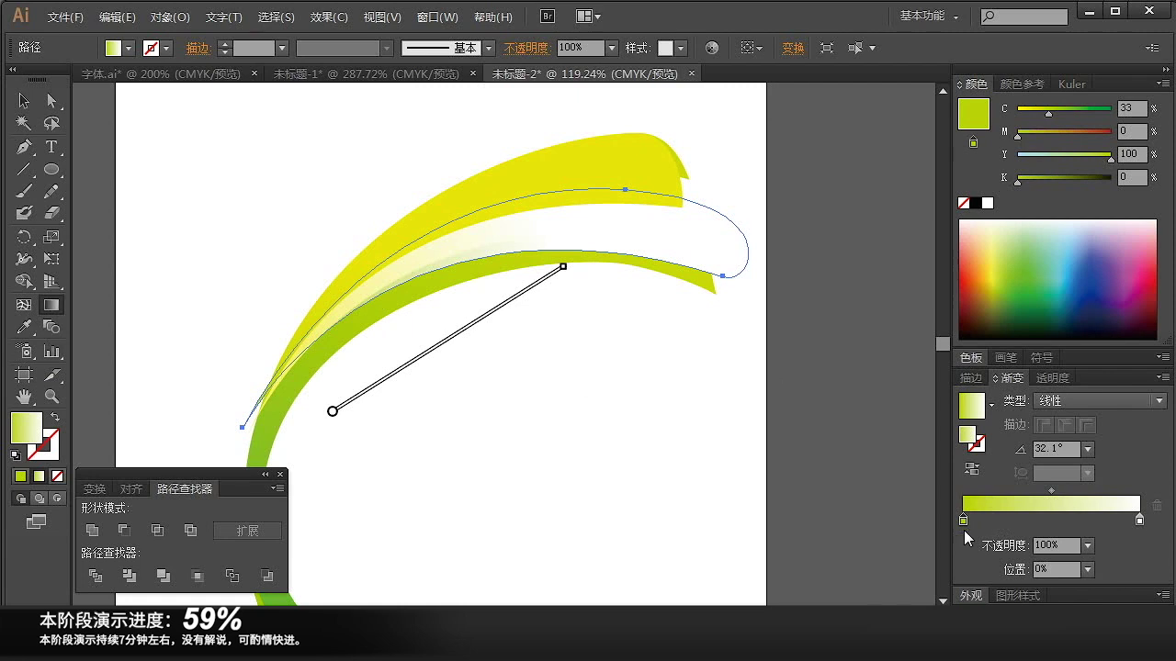
- Set the cyan of the copied highlight's starting stop to 12% and shift the original highlight slightly up and left
{"action": "left_click_drag", "start_coordinate": [1043, 117], "coordinate": [1029, 112]}
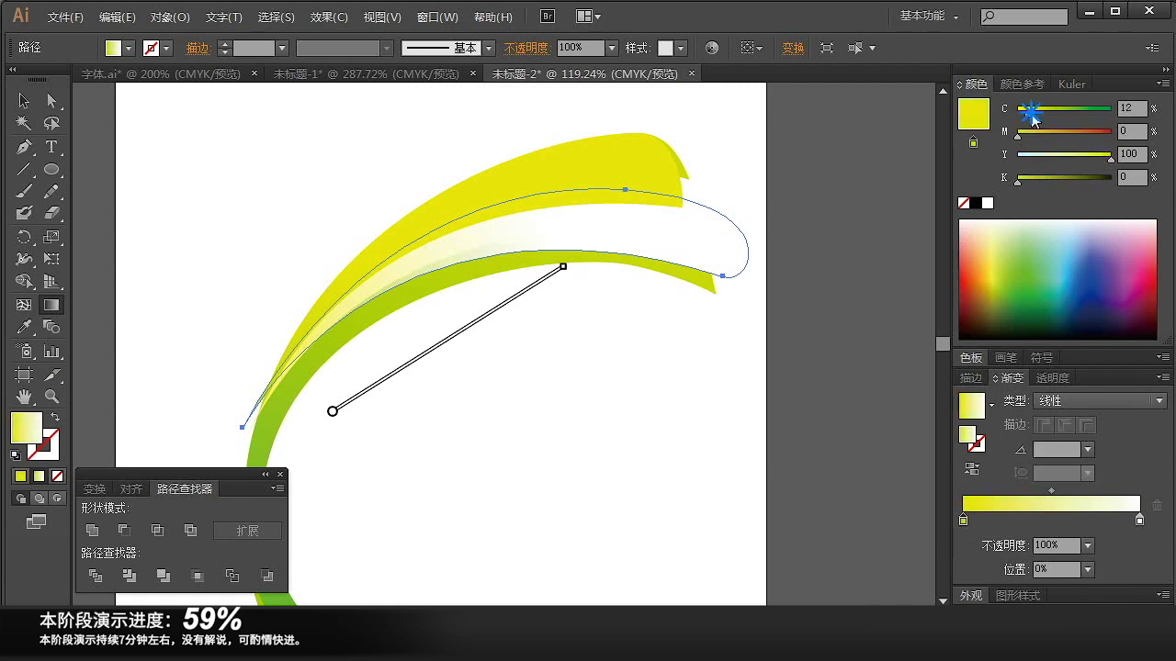
{"action": "key", "text": "v"}
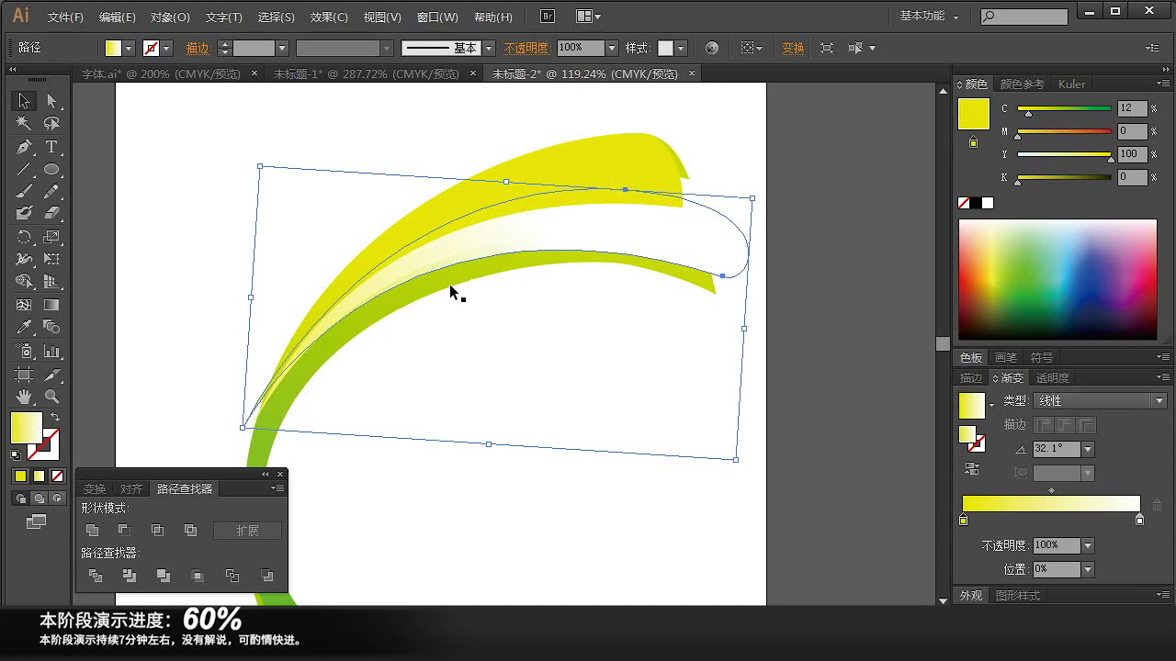
{"action": "left_click", "coordinate": [421, 256]}
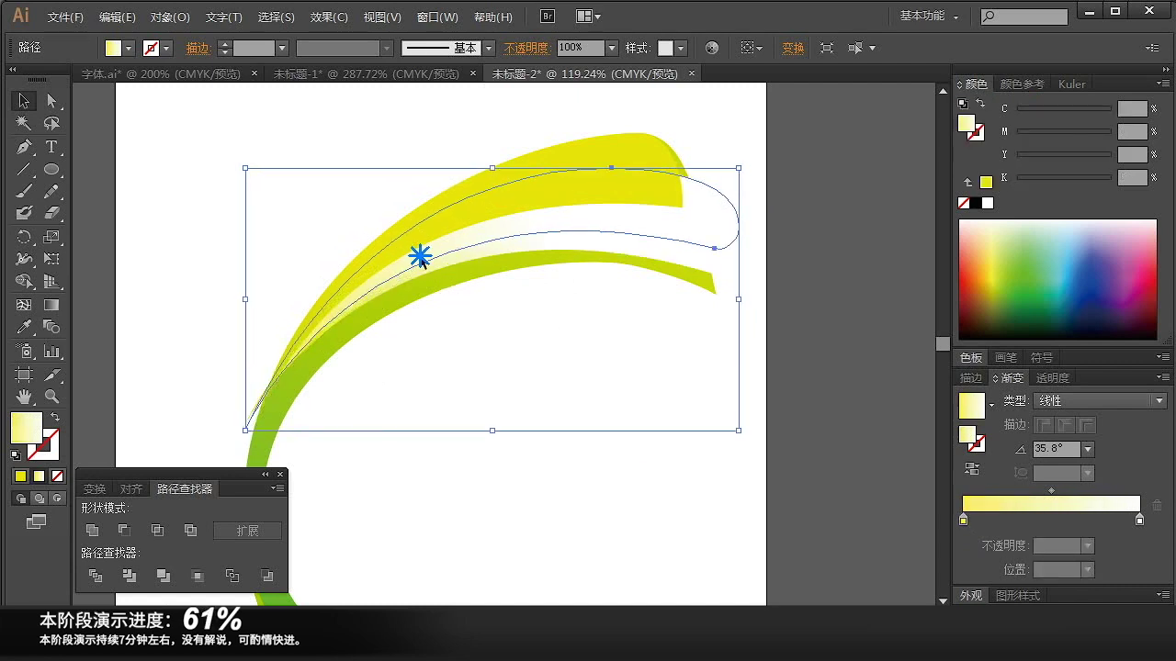
{"action": "left_click", "coordinate": [466, 322]}
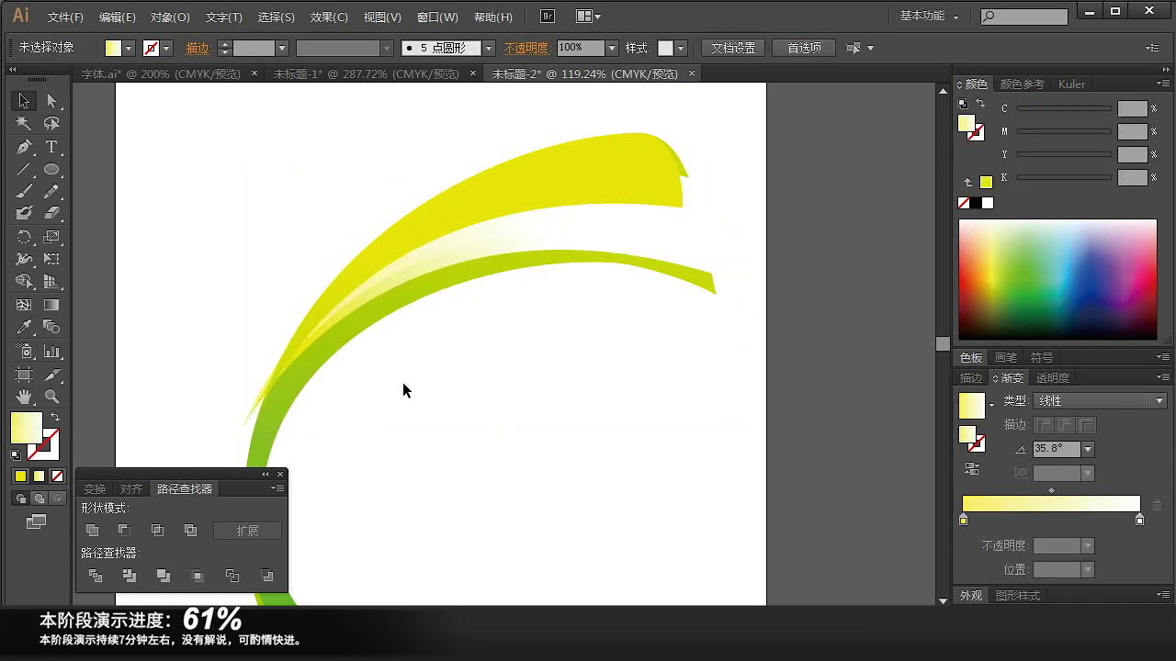
- Adjust the outer left curve of the green C with its anchor handle and refine the lower-left tip of the original highlight
{"action": "left_click_drag", "start_coordinate": [403, 383], "coordinate": [458, 353]}
{"action": "left_click", "coordinate": [383, 319]}
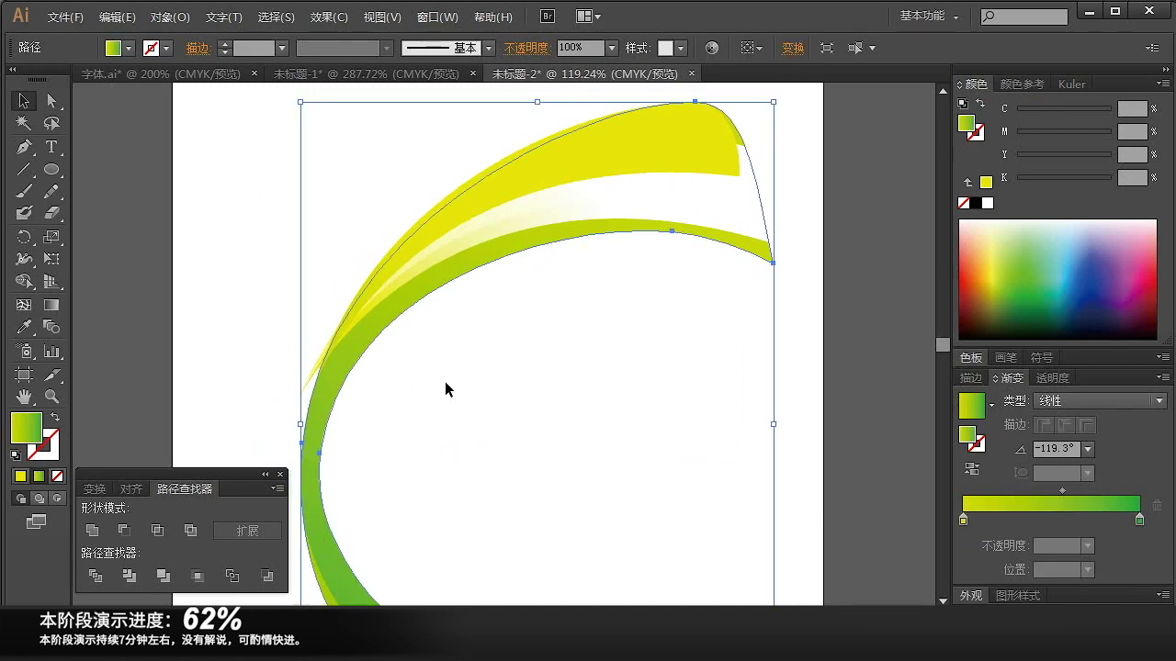
{"action": "key", "text": "a"}
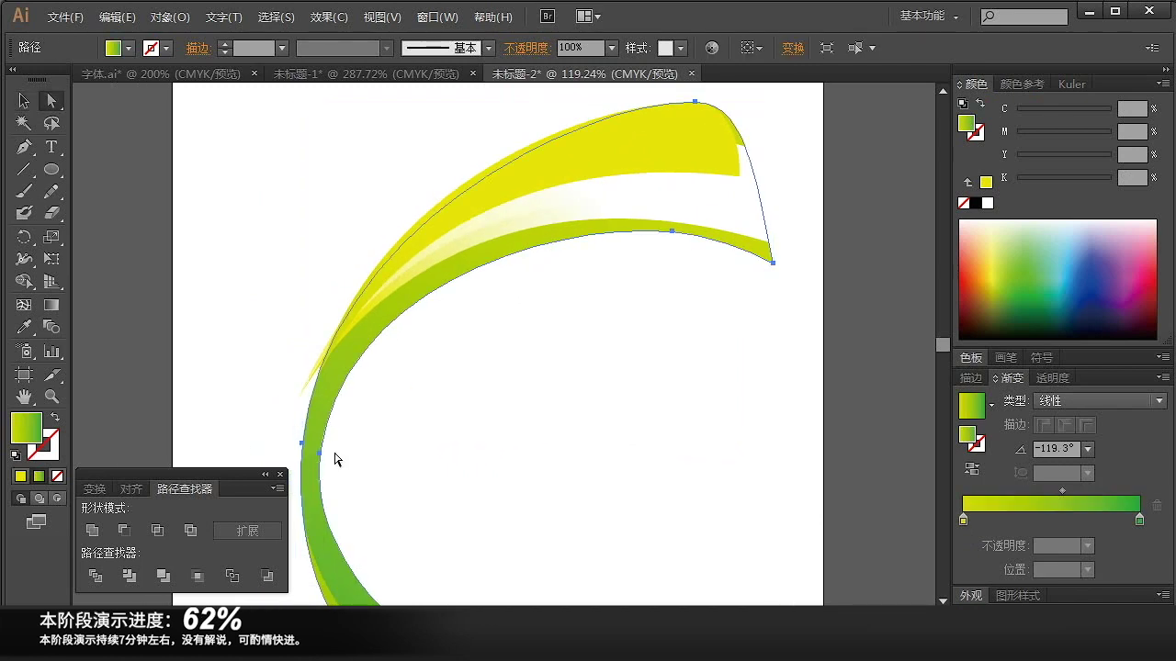
{"action": "left_click", "coordinate": [303, 447]}
{"action": "left_click_drag", "start_coordinate": [325, 234], "coordinate": [329, 220]}
{"action": "left_click", "coordinate": [456, 364]}
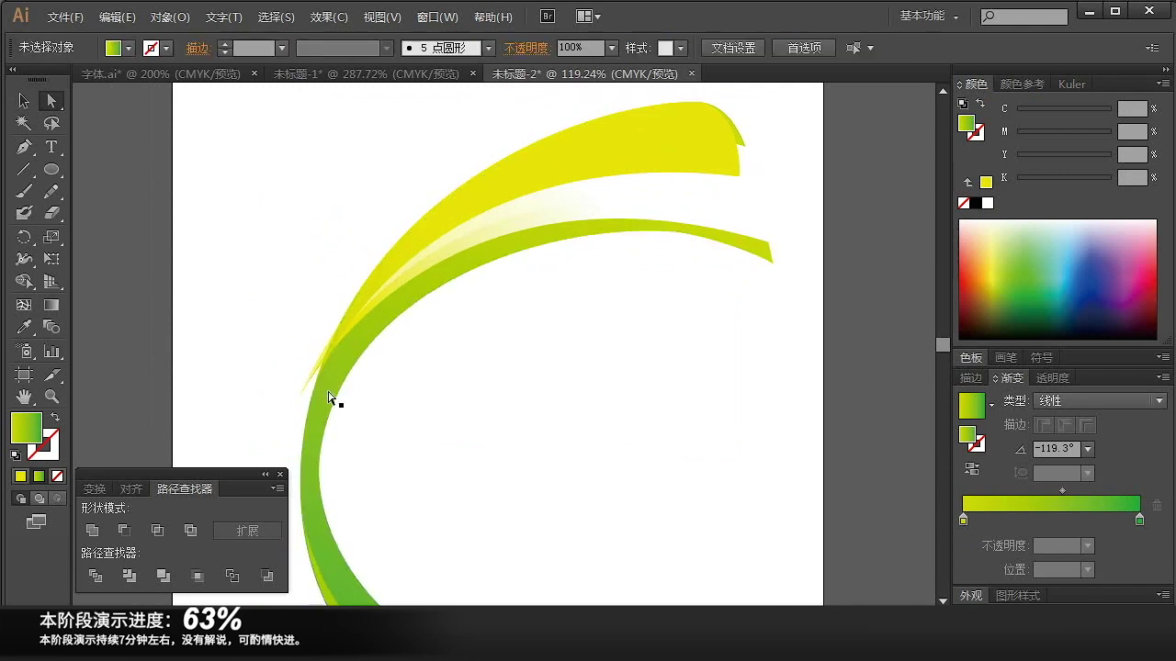
{"action": "left_click", "coordinate": [311, 387]}
{"action": "left_click", "coordinate": [488, 404]}
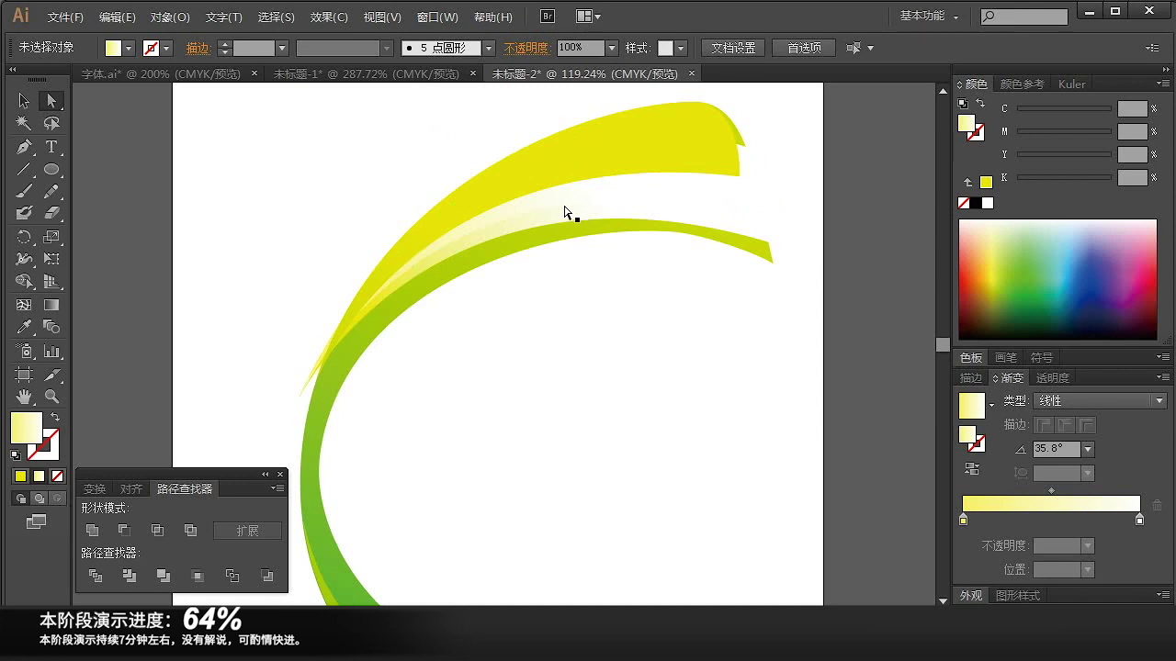
- Reshape the copied highlight by moving its lower-right anchor point up and adjusting the handle of its upper curve
{"action": "left_click", "coordinate": [475, 254]}
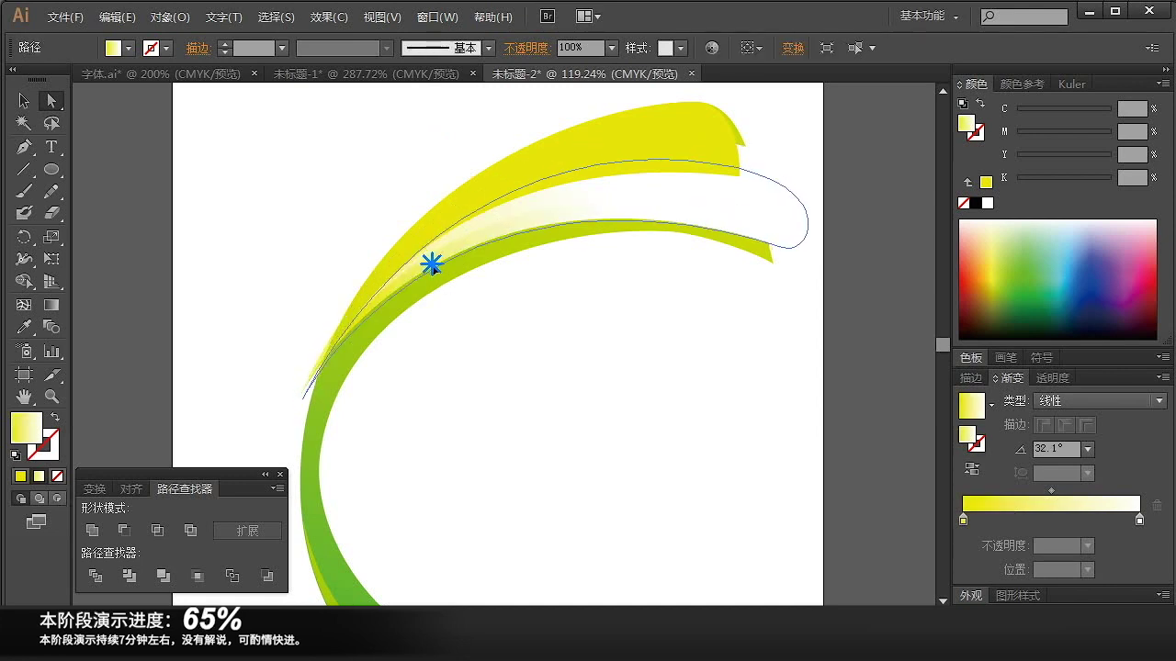
{"action": "left_click", "coordinate": [782, 242]}
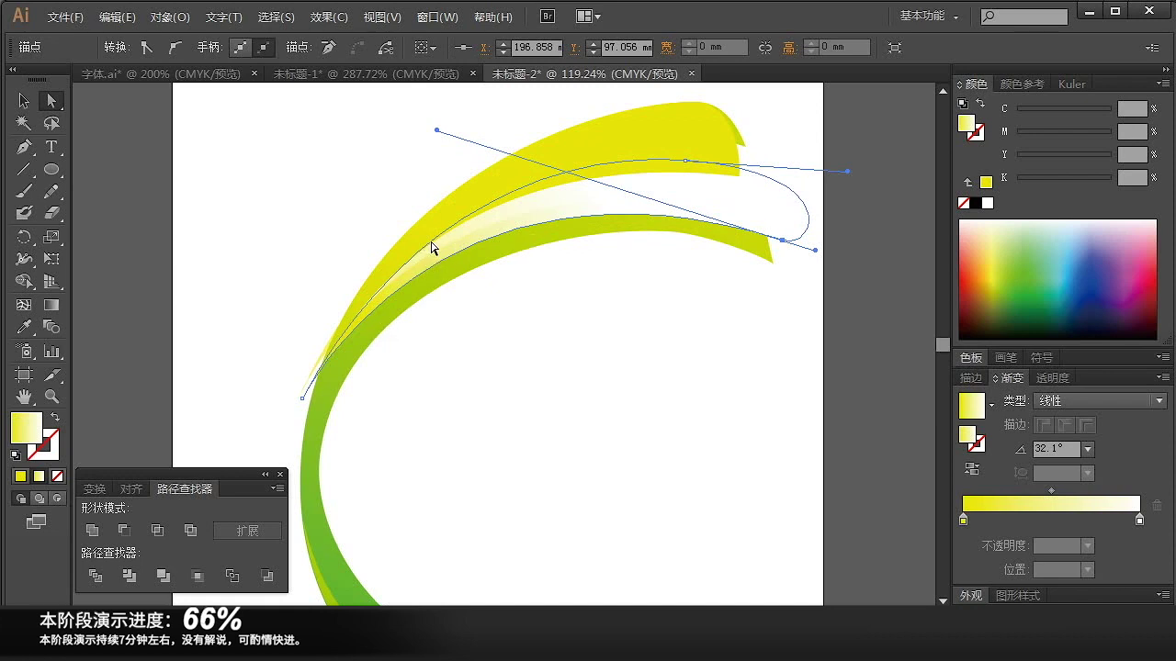
{"action": "left_click", "coordinate": [514, 144]}
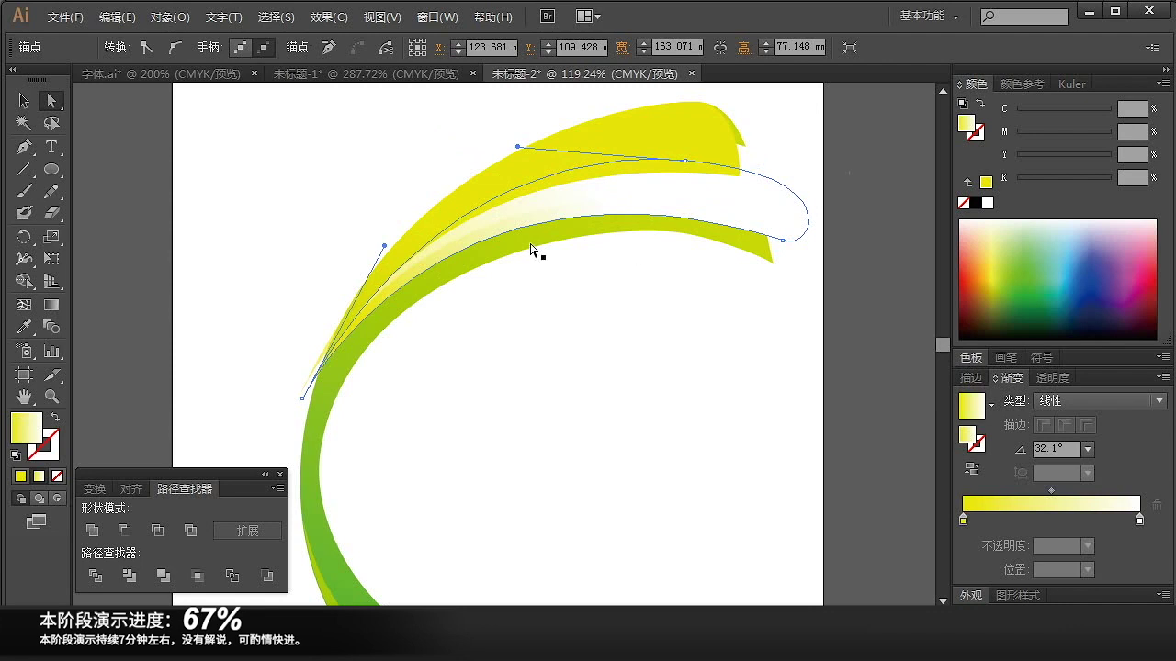
{"action": "left_click", "coordinate": [439, 324]}
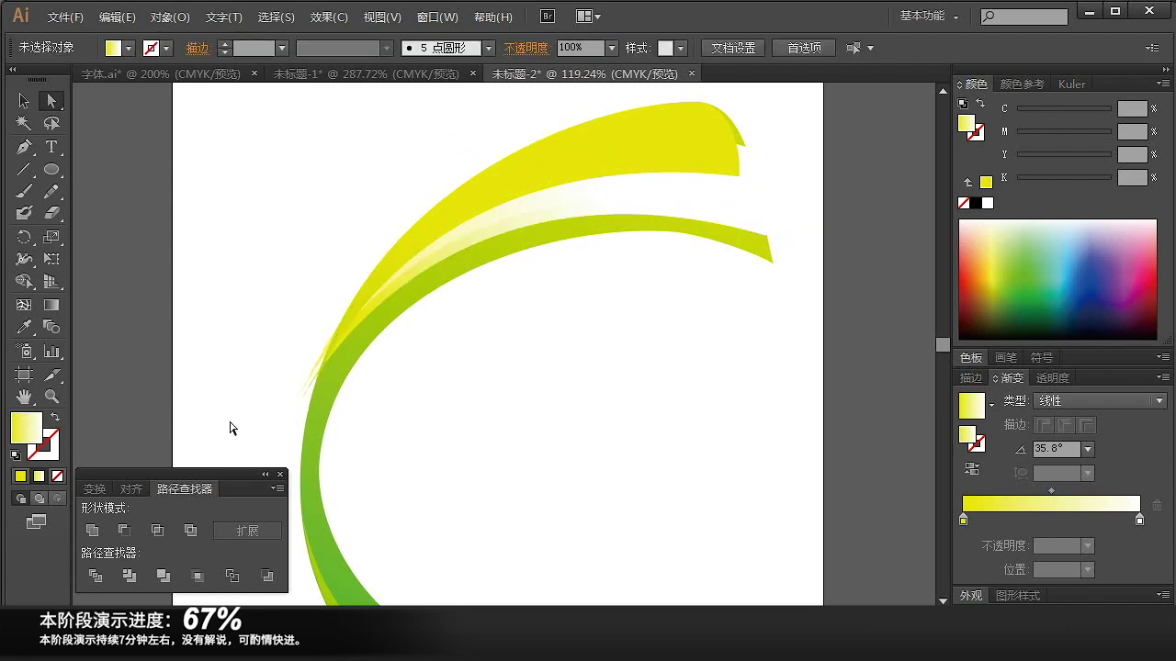
- Change the starting gradient stop of the copied highlight to yellow-green with C 28 and Y 100
{"action": "left_click", "coordinate": [963, 521]}
{"action": "left_click", "coordinate": [1048, 114]}
{"action": "left_click", "coordinate": [404, 280]}
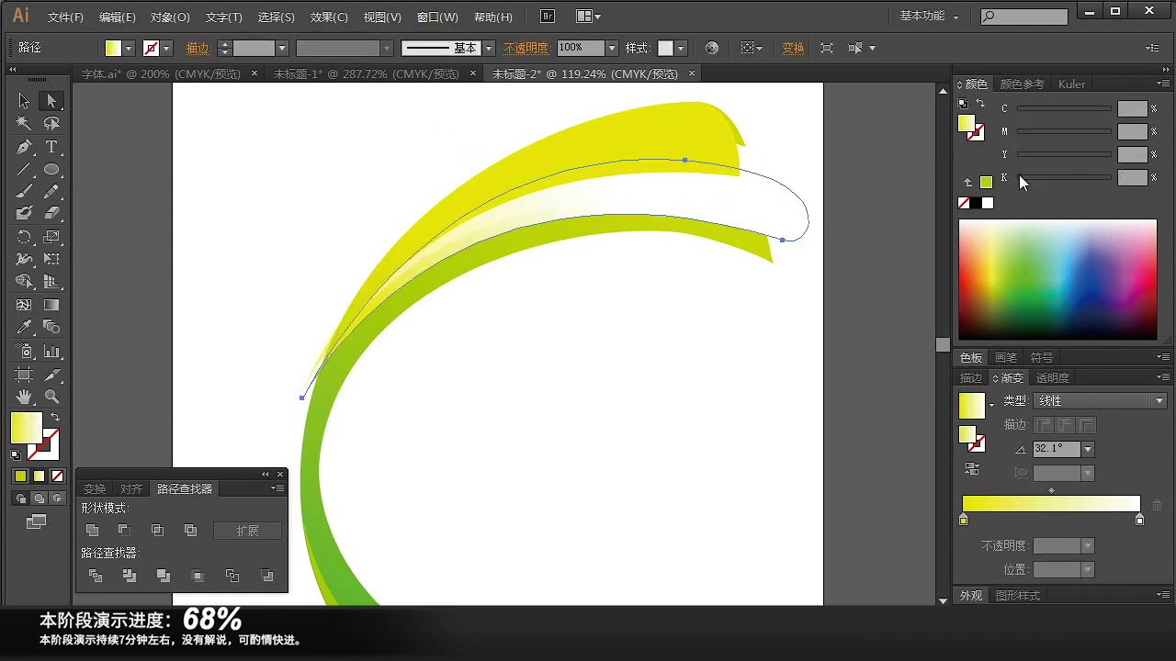
{"action": "left_click", "coordinate": [964, 521]}
{"action": "left_click_drag", "start_coordinate": [1025, 115], "coordinate": [1045, 116]}
{"action": "left_click", "coordinate": [476, 471]}
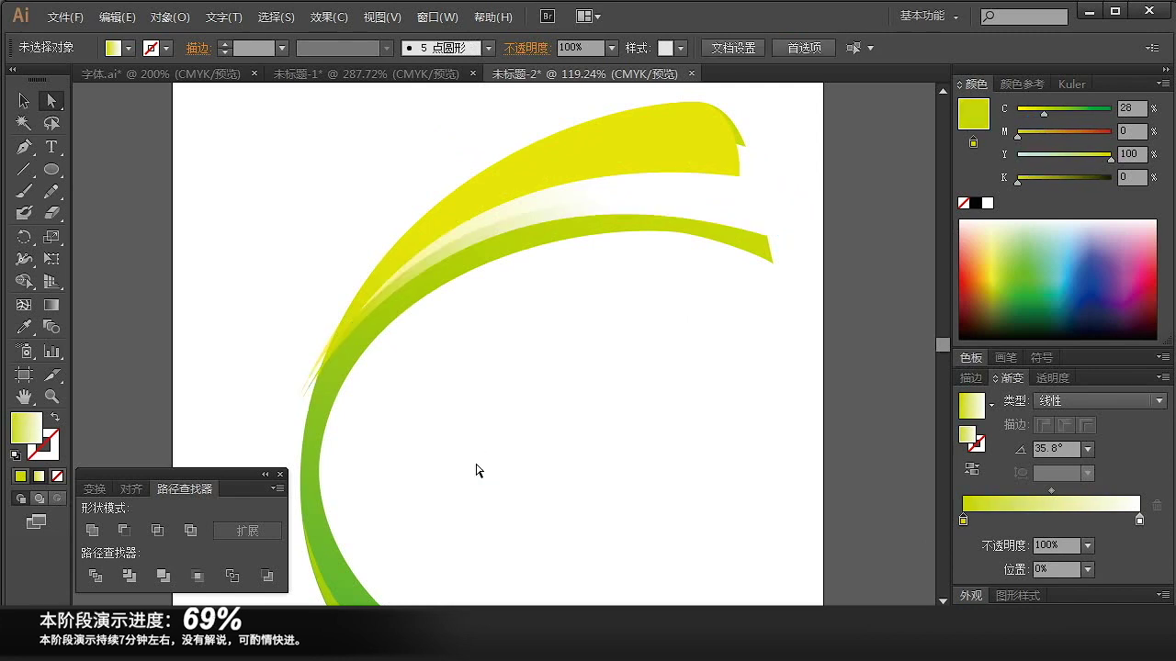
- Try to move the lower-left tip anchor of the yellow shape slightly outward
{"action": "left_click", "coordinate": [426, 260]}
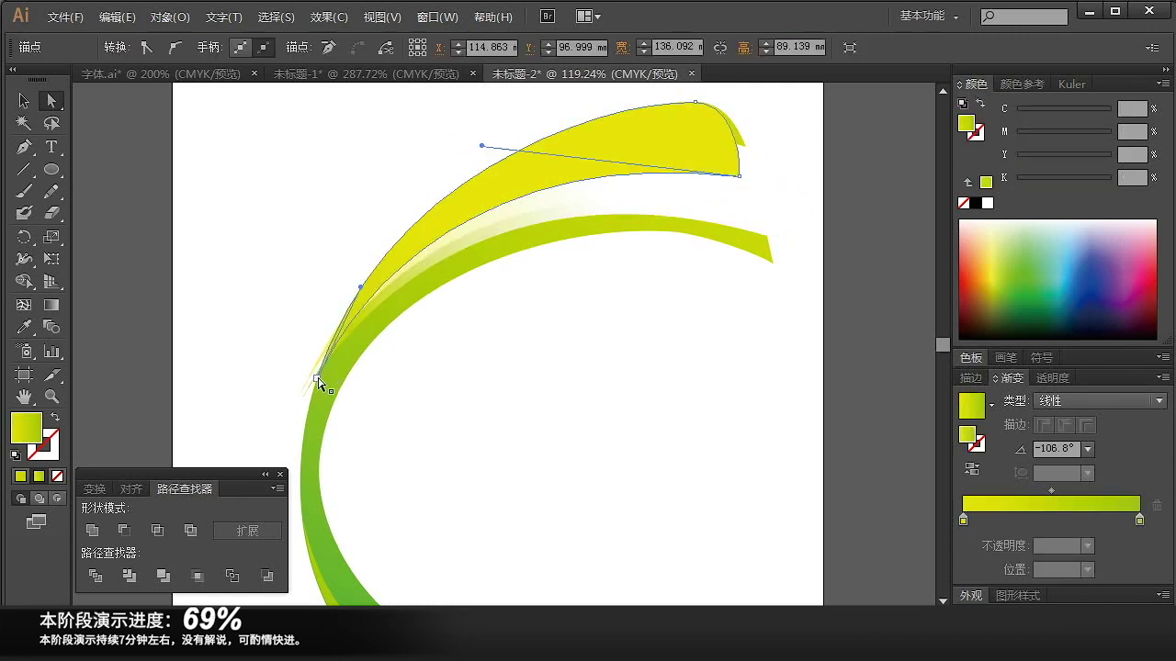
{"action": "left_click_drag", "start_coordinate": [318, 381], "coordinate": [309, 377]}
{"action": "left_click", "coordinate": [649, 393]}
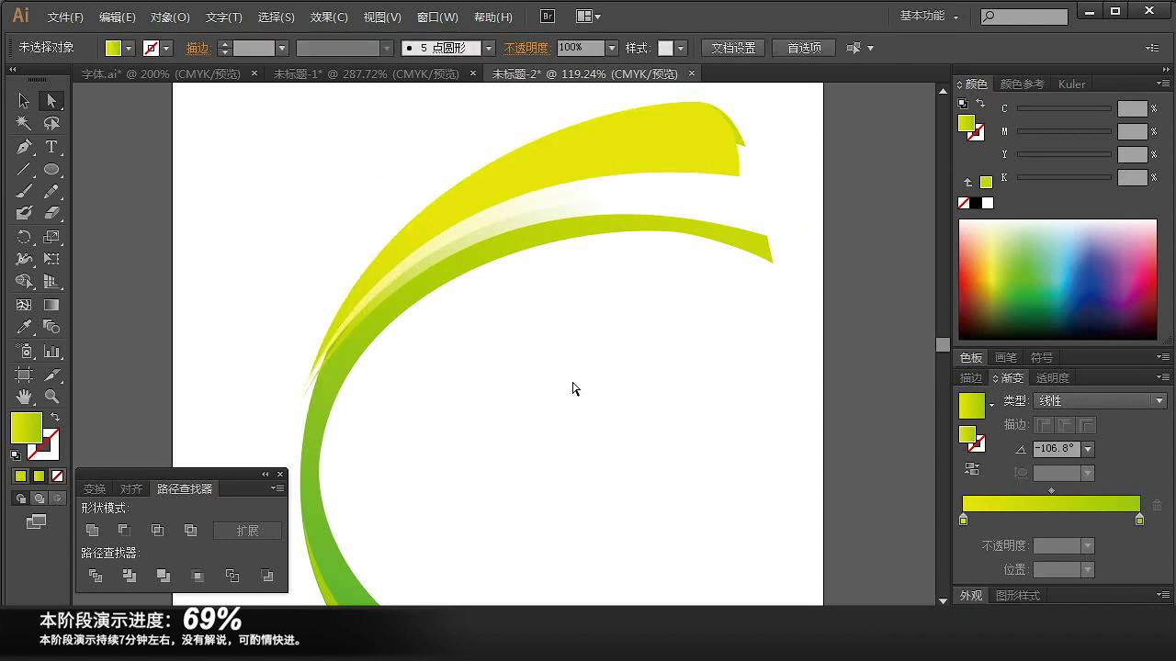
{"action": "key", "text": "ctrl+z"}
{"action": "left_click", "coordinate": [547, 405]}
- Move the lower-right anchor point of the yellow shape up and to the right to lengthen its rounded end
{"action": "left_click_drag", "start_coordinate": [252, 196], "coordinate": [579, 469]}
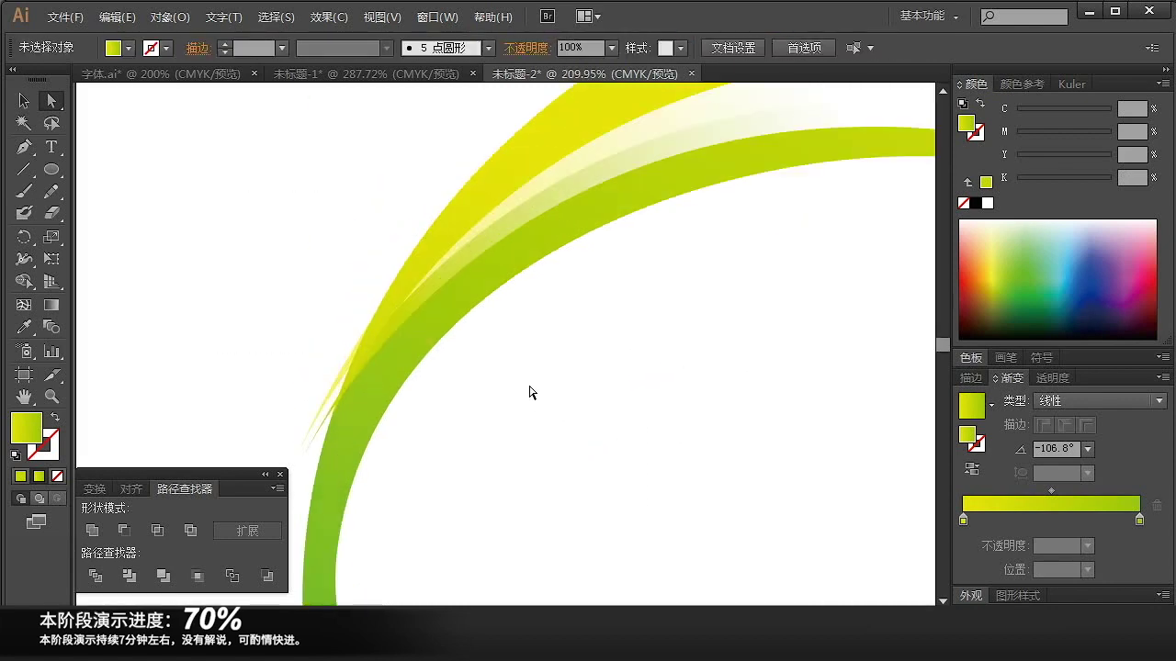
{"action": "key", "text": "ctrl+1"}
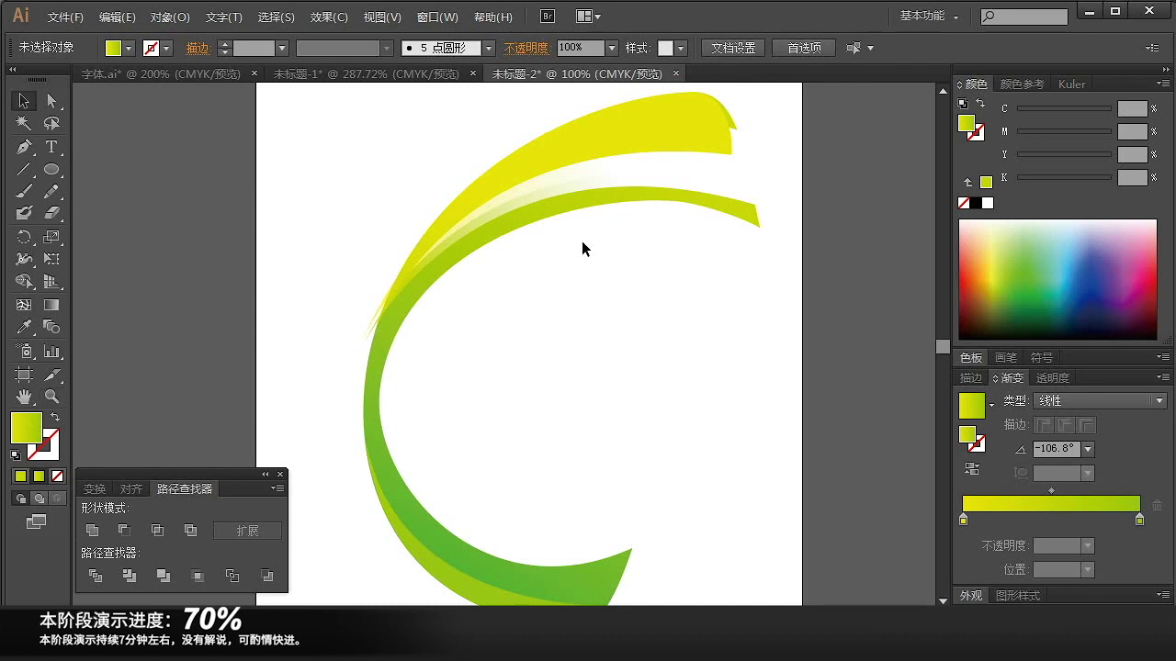
{"action": "left_click", "coordinate": [663, 154]}
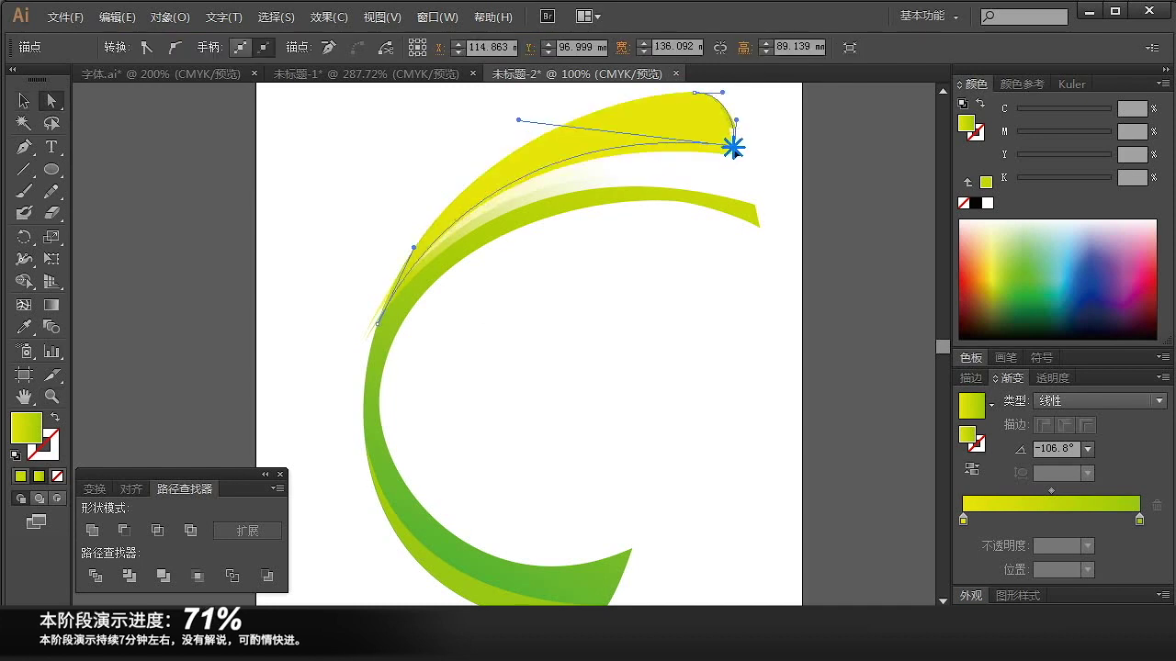
{"action": "mouse_move", "coordinate": [732, 153]}
{"action": "left_mouse_down"}
{"action": "mouse_move", "coordinate": [736, 137]}
{"action": "mouse_move", "coordinate": [748, 143]}
{"action": "left_mouse_up"}
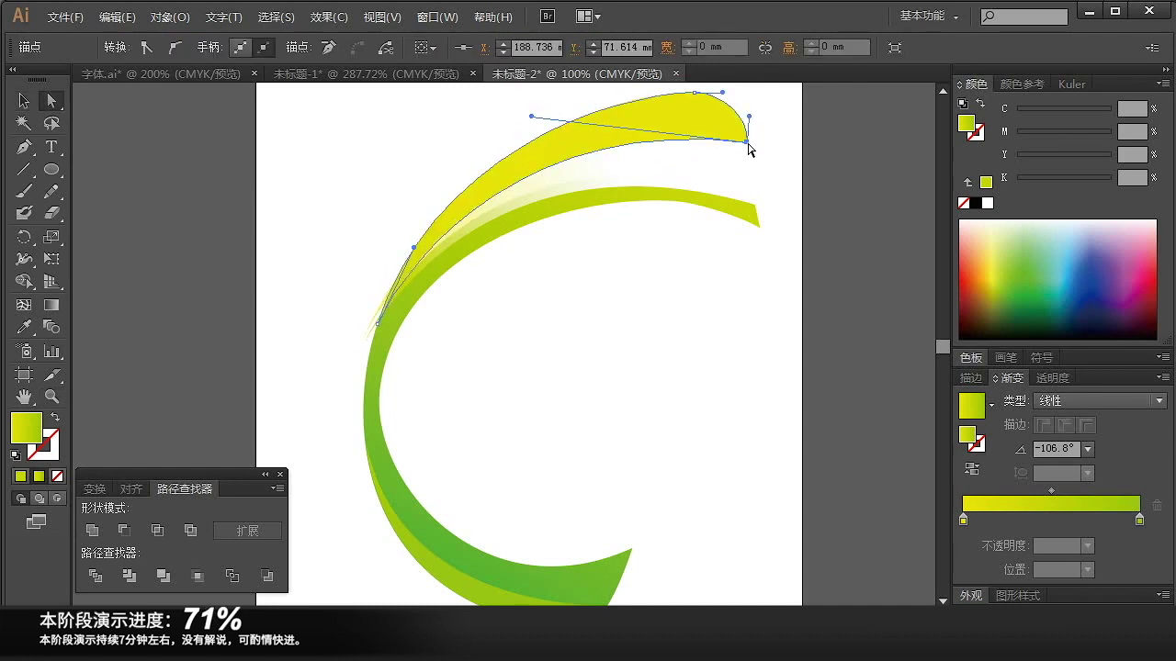
- Try to shift the right anchor point of the pale yellow highlight
{"action": "left_click", "coordinate": [647, 186]}
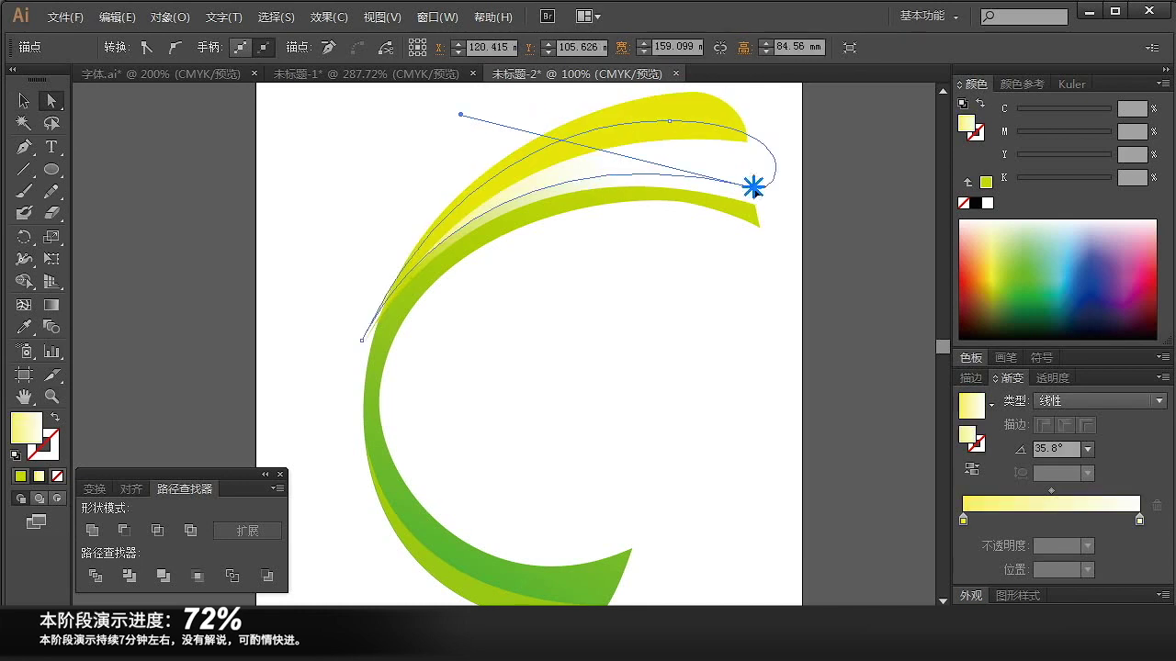
{"action": "left_click_drag", "start_coordinate": [753, 187], "coordinate": [768, 186]}
{"action": "key", "text": "ctrl+z"}
{"action": "left_click", "coordinate": [638, 295]}
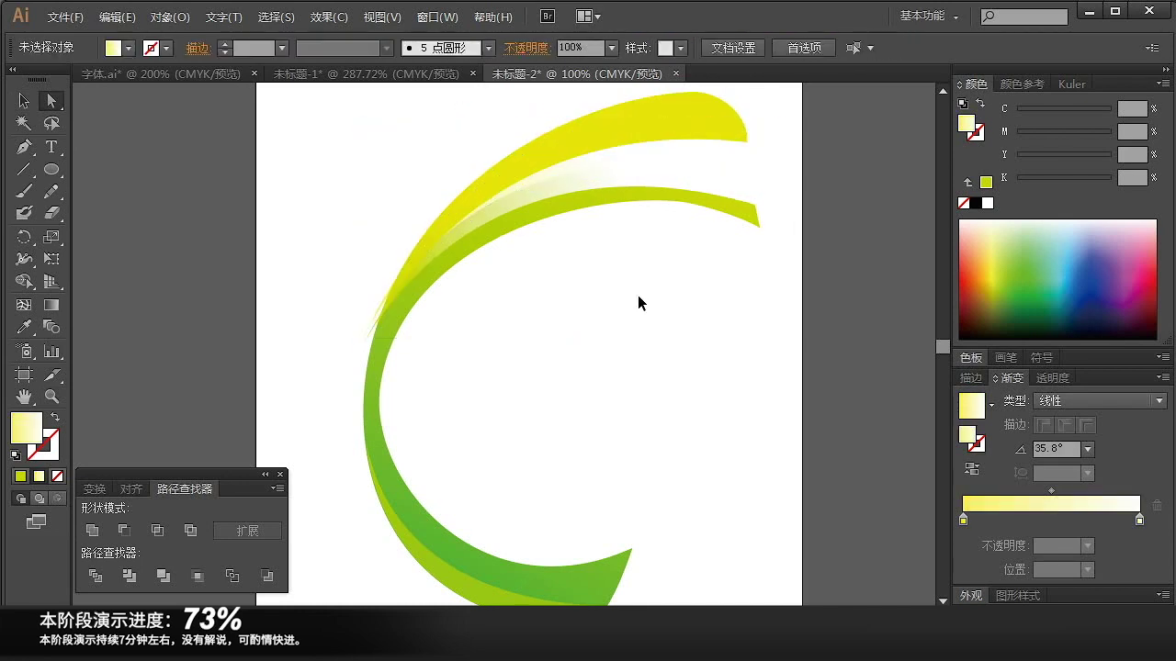
- Move the lower-left tip of the pale yellow highlight inward and lower the long handle of its lower curve
{"action": "left_click", "coordinate": [462, 226]}
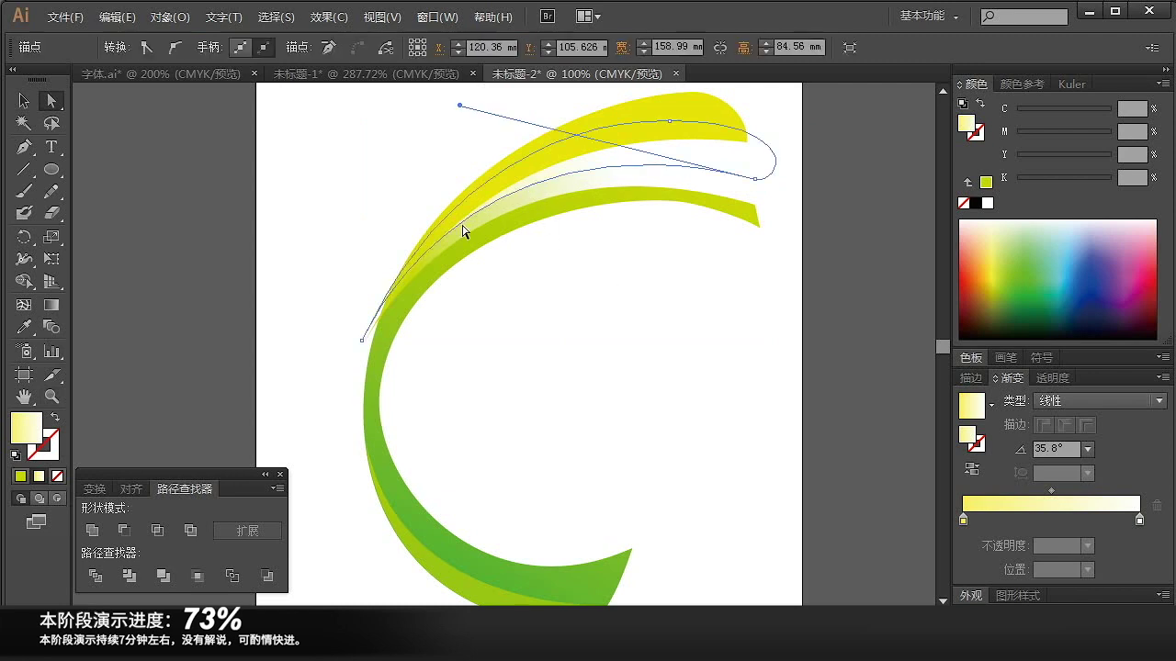
{"action": "left_click", "coordinate": [363, 342]}
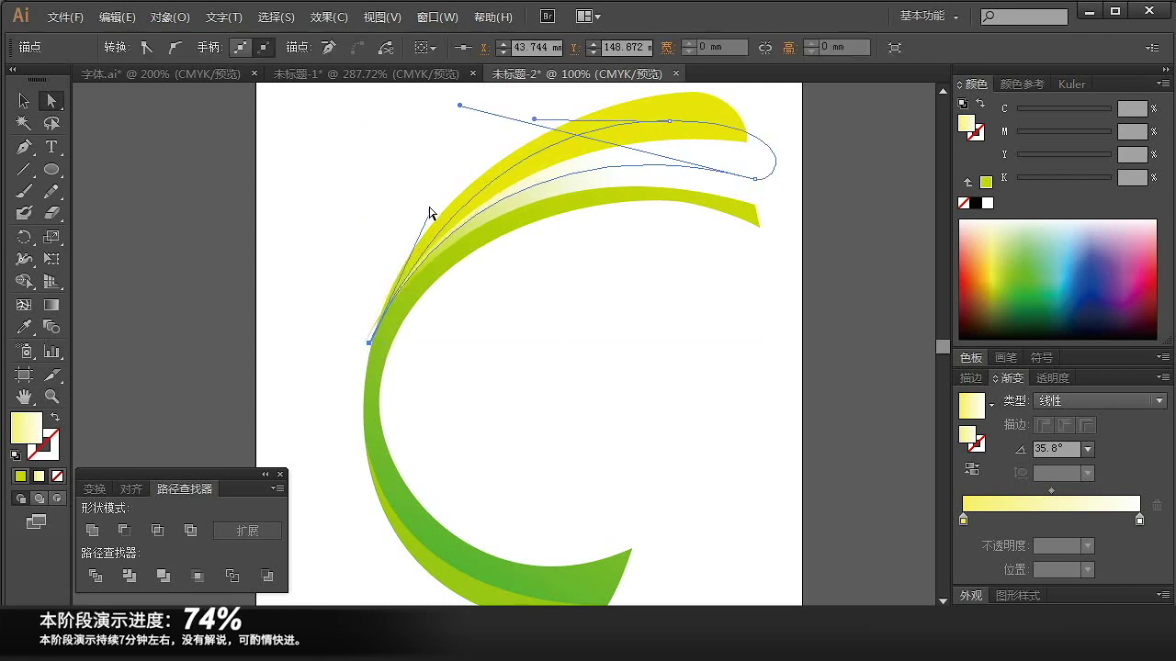
{"action": "left_click_drag", "start_coordinate": [430, 210], "coordinate": [441, 212]}
{"action": "key", "text": "ctrl+z"}
{"action": "mouse_move", "coordinate": [459, 105]}
{"action": "left_mouse_down"}
{"action": "mouse_move", "coordinate": [486, 108]}
{"action": "mouse_move", "coordinate": [464, 124]}
{"action": "left_mouse_up"}
{"action": "left_click", "coordinate": [670, 318]}
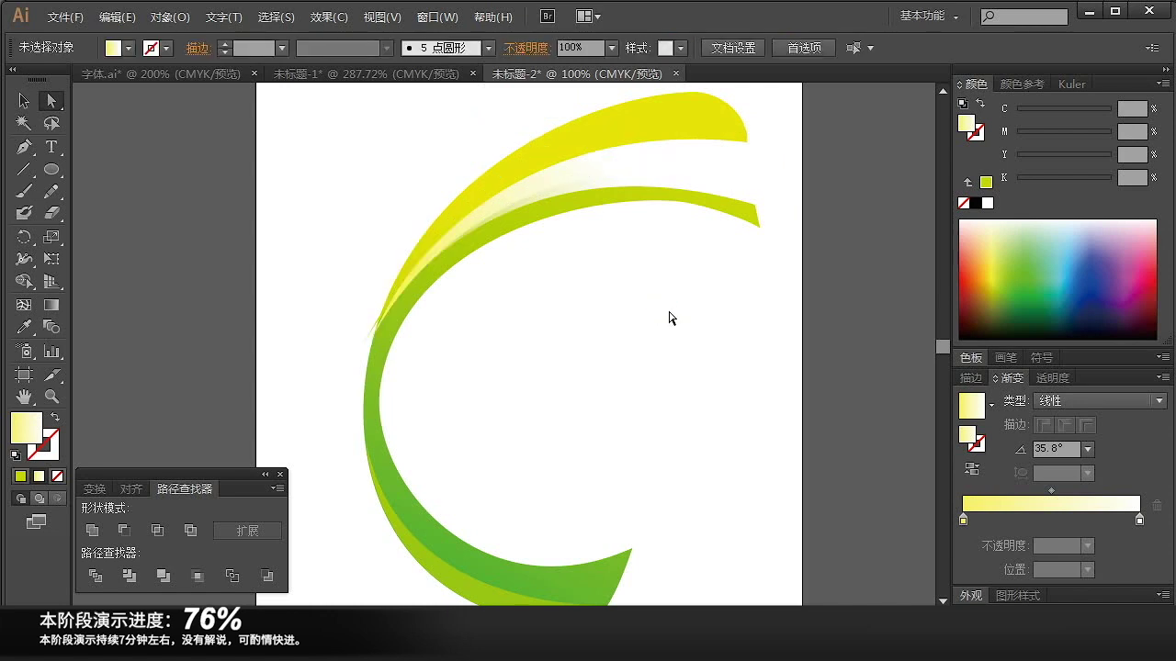
{"action": "key", "text": "ctrl+z"}
{"action": "left_click", "coordinate": [669, 318]}
- Shift the tip anchor of the pale highlight slightly right and down onto the green band
{"action": "left_click_drag", "start_coordinate": [351, 159], "coordinate": [588, 343]}
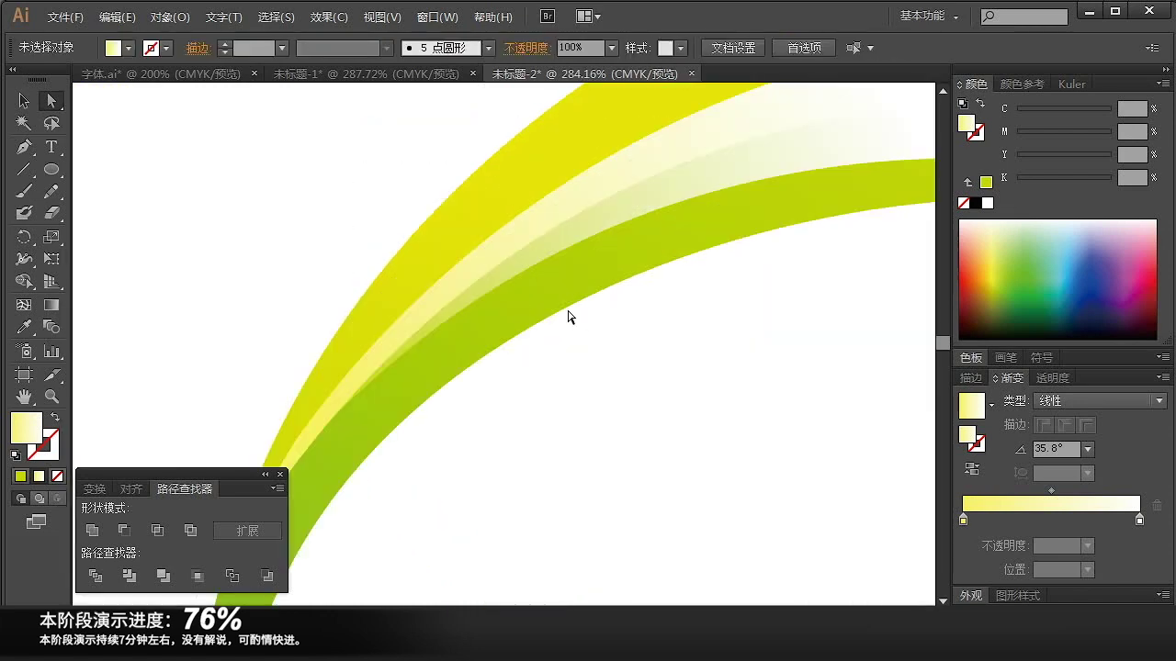
{"action": "left_click", "coordinate": [395, 493]}
{"action": "mouse_move", "coordinate": [367, 523]}
{"action": "left_mouse_down"}
{"action": "mouse_move", "coordinate": [105, 602]}
{"action": "mouse_move", "coordinate": [381, 528]}
{"action": "left_mouse_up"}
{"action": "key", "text": "ctrl+shift+a"}
- Examine the whole letter C and the anchor points of its bottom green shapes
{"action": "key", "text": "z"}
{"action": "left_click", "coordinate": [593, 353], "text": "alt"}
{"action": "left_click", "coordinate": [634, 286], "text": "alt"}
{"action": "left_click", "coordinate": [640, 281], "text": "alt"}
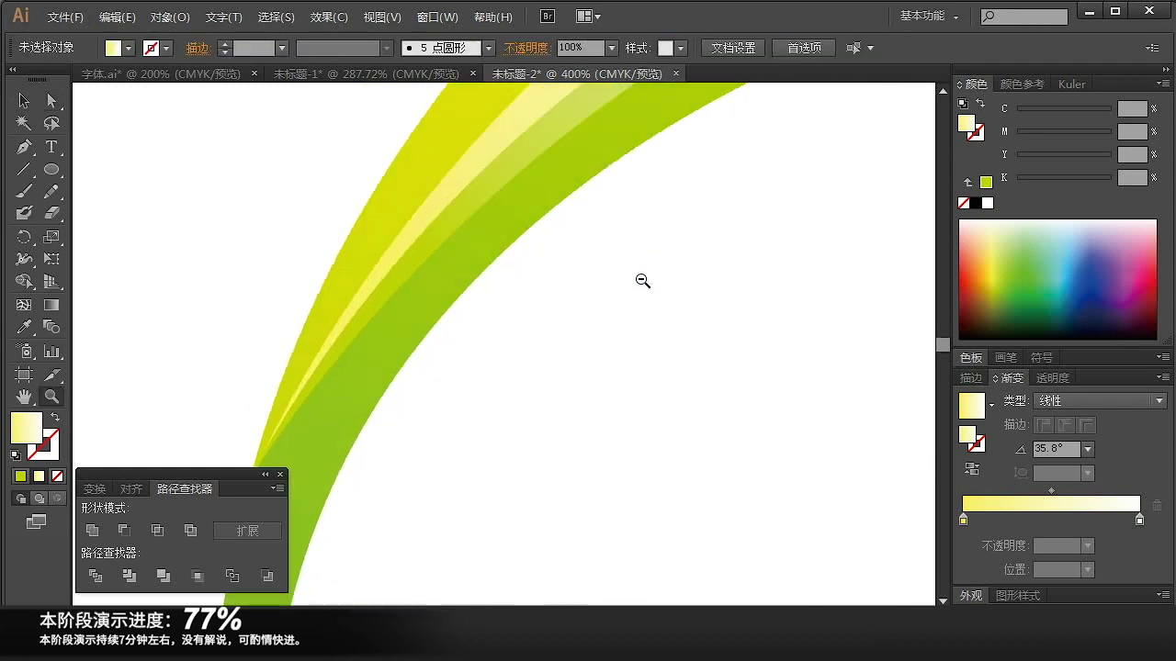
{"action": "left_click", "coordinate": [640, 284], "text": "alt"}
{"action": "left_click", "coordinate": [630, 317], "text": "alt"}
{"action": "left_click", "coordinate": [588, 338], "text": "alt"}
{"action": "key", "text": "v"}
{"action": "left_click_drag", "start_coordinate": [445, 402], "coordinate": [549, 309]}
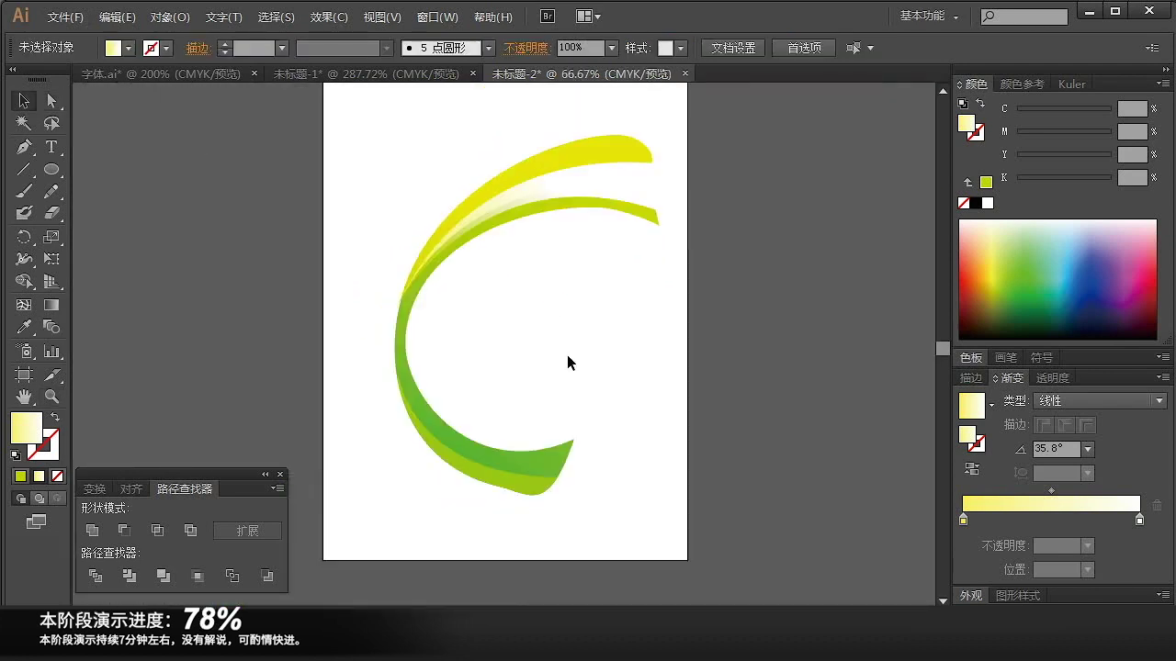
{"action": "key", "text": "a"}
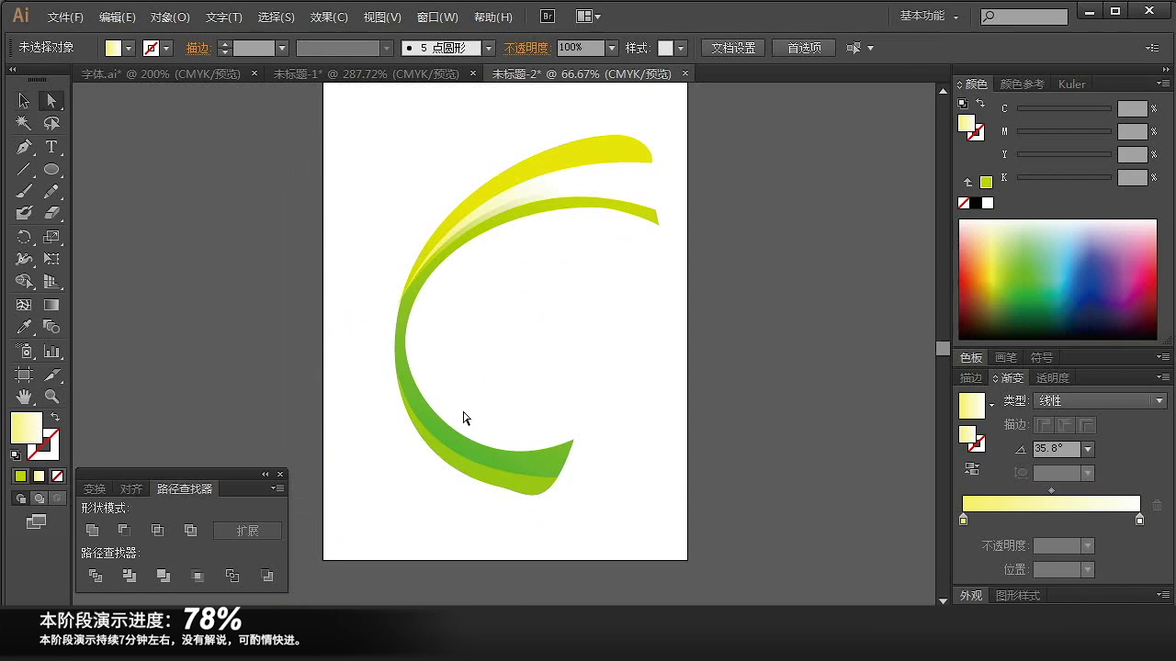
{"action": "left_click", "coordinate": [464, 446]}
{"action": "left_click", "coordinate": [437, 458]}
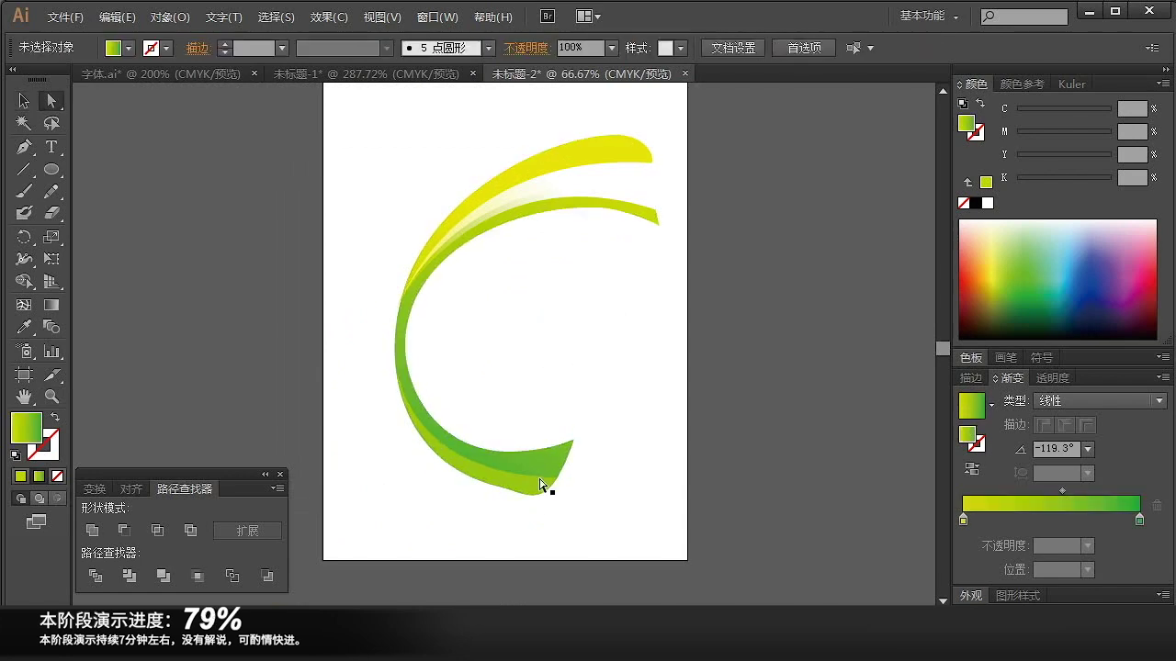
{"action": "left_click", "coordinate": [496, 491]}
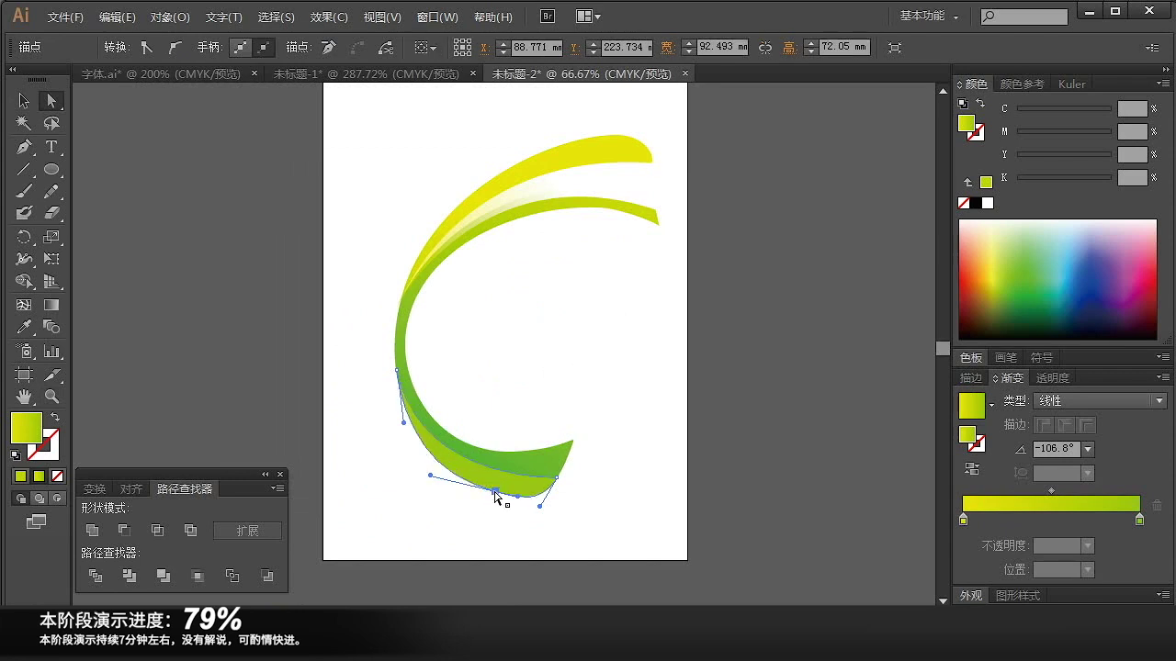
{"action": "left_click", "coordinate": [591, 491]}
- Lower the upper anchor point on the green band's inner edge and lengthen its left handle to reshape the curve
{"action": "key", "text": "v"}
{"action": "scroll", "coordinate": [739, 292], "scroll_direction": "up", "scroll_amount": 1}
{"action": "left_click_drag", "start_coordinate": [740, 292], "coordinate": [801, 386]}
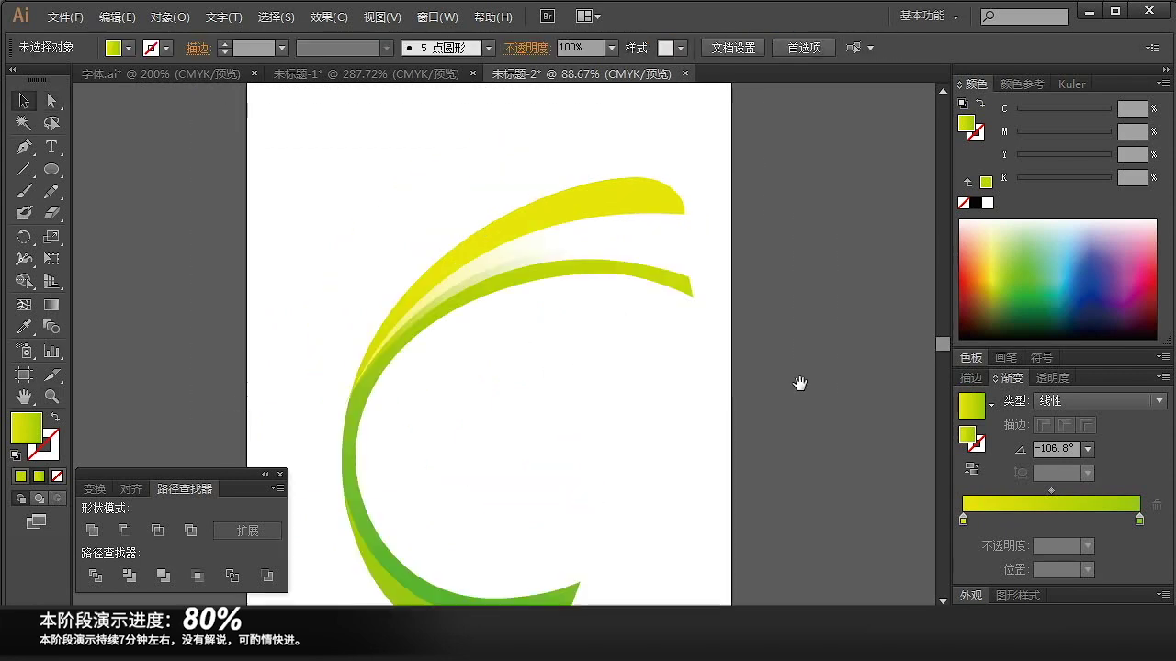
{"action": "key", "text": "a"}
{"action": "left_click", "coordinate": [619, 274]}
{"action": "left_click_drag", "start_coordinate": [616, 274], "coordinate": [616, 279]}
{"action": "left_click_drag", "start_coordinate": [517, 272], "coordinate": [509, 270]}
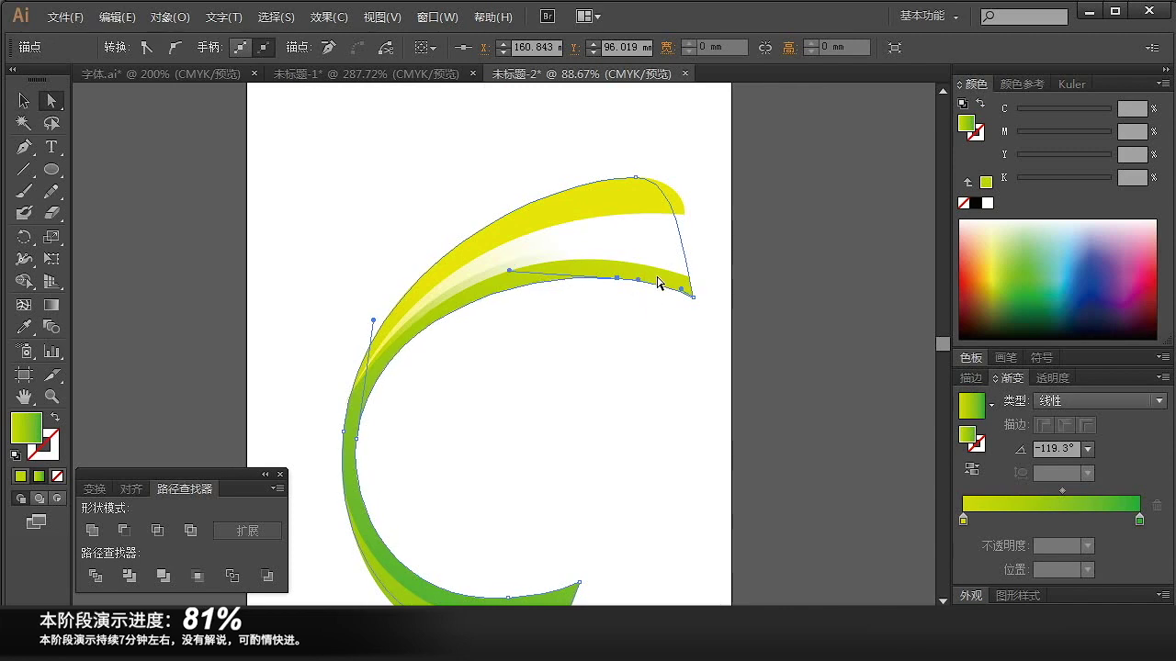
- Try to move the right end point of the highlight shape just above the thin green band
{"action": "left_click", "coordinate": [663, 267]}
{"action": "left_click", "coordinate": [700, 285]}
{"action": "left_click", "coordinate": [701, 281]}
{"action": "left_click_drag", "start_coordinate": [701, 282], "coordinate": [687, 253]}
{"action": "key", "text": "ctrl+z"}
{"action": "left_click", "coordinate": [526, 259]}
{"action": "left_click", "coordinate": [754, 277]}
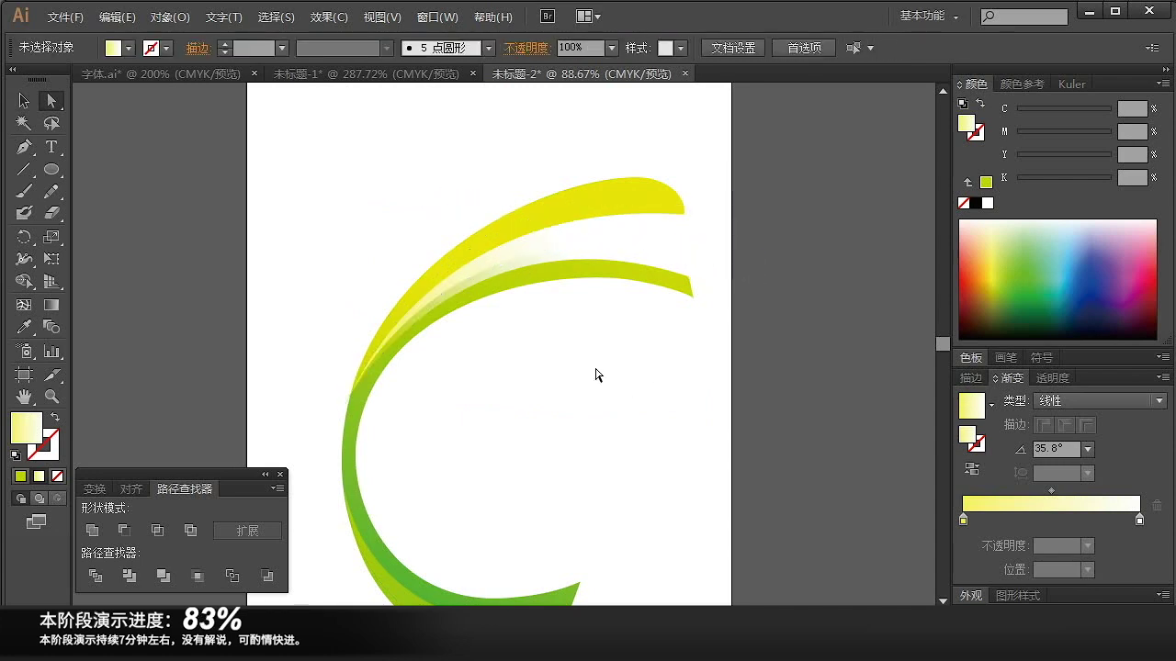
- Reshape the lower curve of the pale yellow highlight by moving its long left handle up and to the right
{"action": "left_click_drag", "start_coordinate": [278, 200], "coordinate": [634, 450]}
{"action": "left_click_drag", "start_coordinate": [560, 356], "coordinate": [544, 382]}
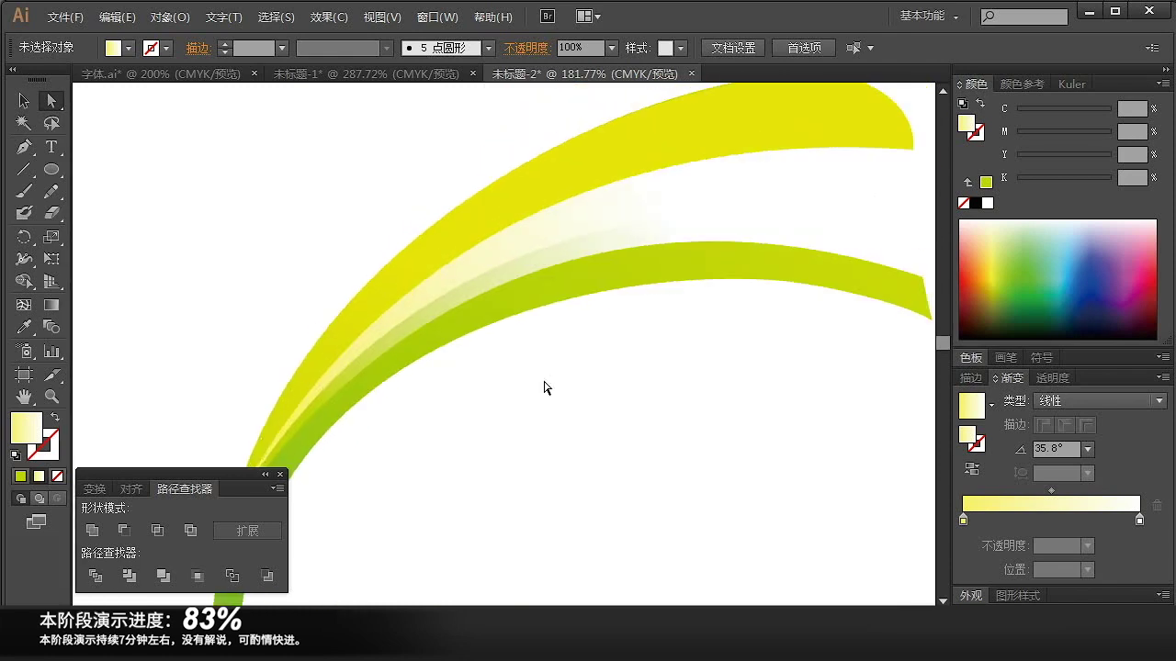
{"action": "scroll", "coordinate": [545, 386], "scroll_direction": "down", "scroll_amount": 1}
{"action": "left_click", "coordinate": [493, 256]}
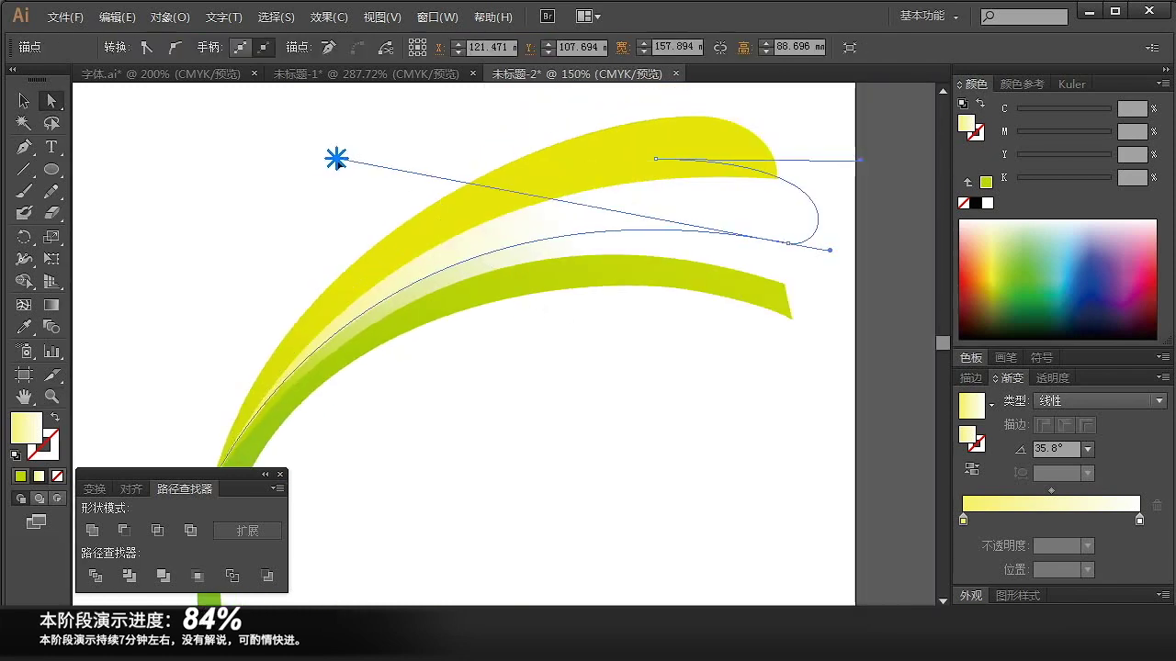
{"action": "left_click_drag", "start_coordinate": [336, 159], "coordinate": [366, 137]}
{"action": "left_click", "coordinate": [543, 395]}
{"action": "key", "text": "z"}
{"action": "left_click", "coordinate": [546, 393], "text": "alt"}
{"action": "left_click", "coordinate": [546, 392], "text": "alt"}
{"action": "left_click", "coordinate": [546, 392], "text": "alt"}
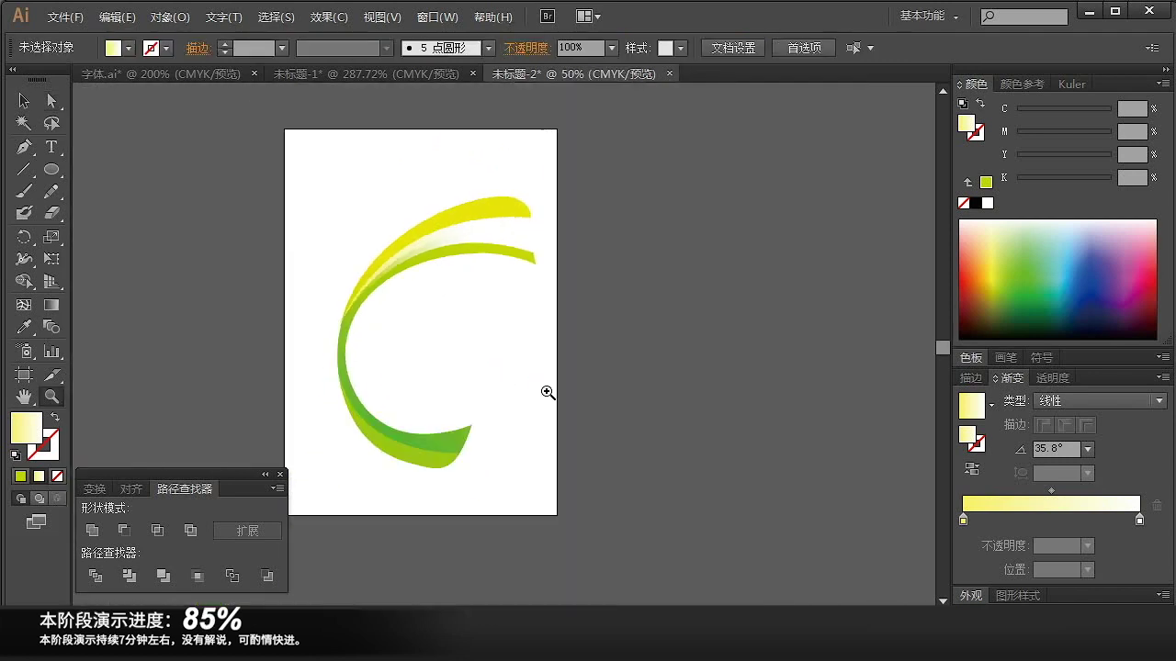
- Reshape the lower curve of the yellow shape by moving its left handle slightly down and to the left
{"action": "scroll", "coordinate": [547, 392], "scroll_direction": "up", "scroll_amount": 2}
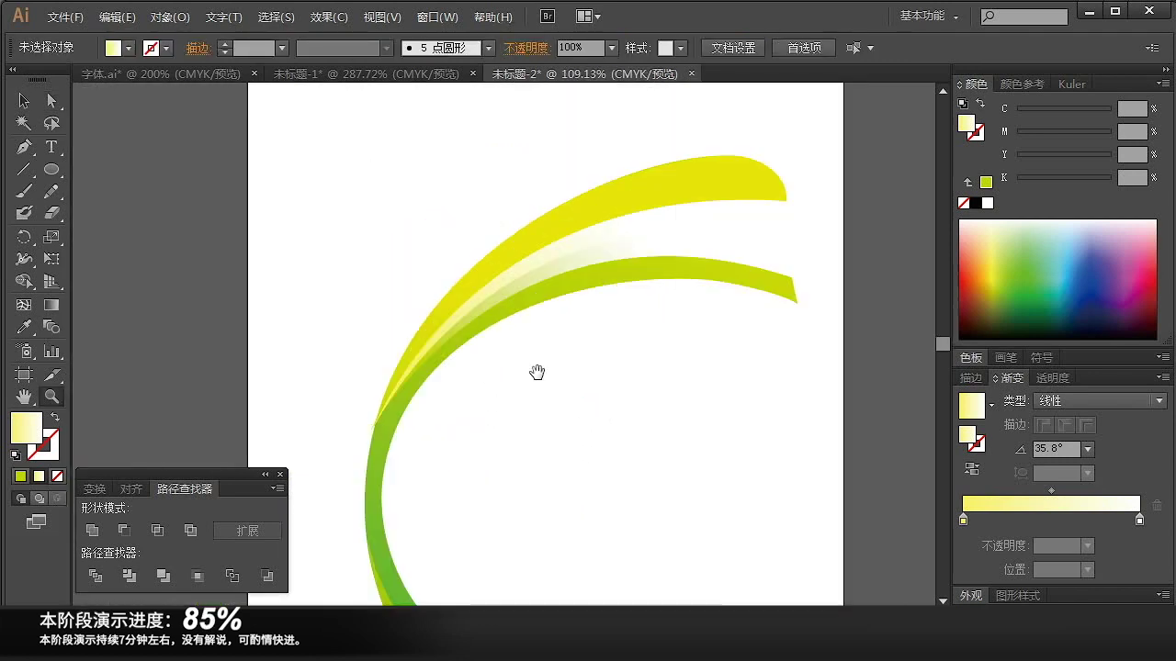
{"action": "key", "text": "a"}
{"action": "left_click", "coordinate": [485, 320]}
{"action": "left_click", "coordinate": [645, 211]}
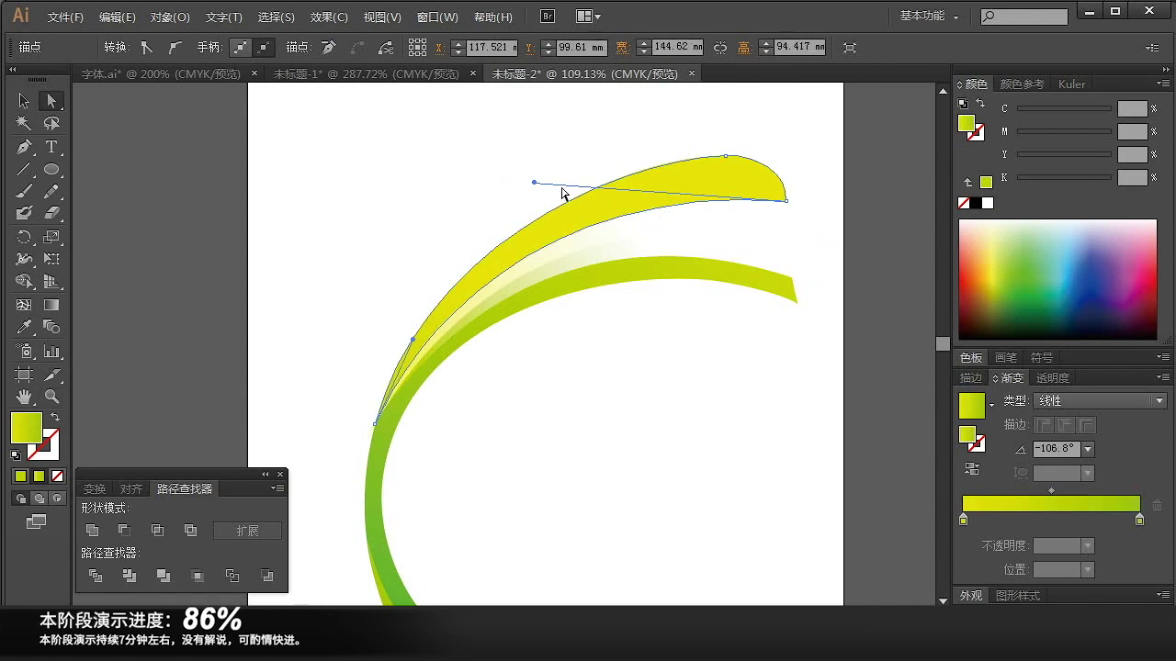
{"action": "left_click_drag", "start_coordinate": [534, 182], "coordinate": [520, 188]}
{"action": "left_click", "coordinate": [591, 339]}
- Fill the starburst path in the other document with light green, C 38.43 and Y 42.35
{"action": "key", "text": "z"}
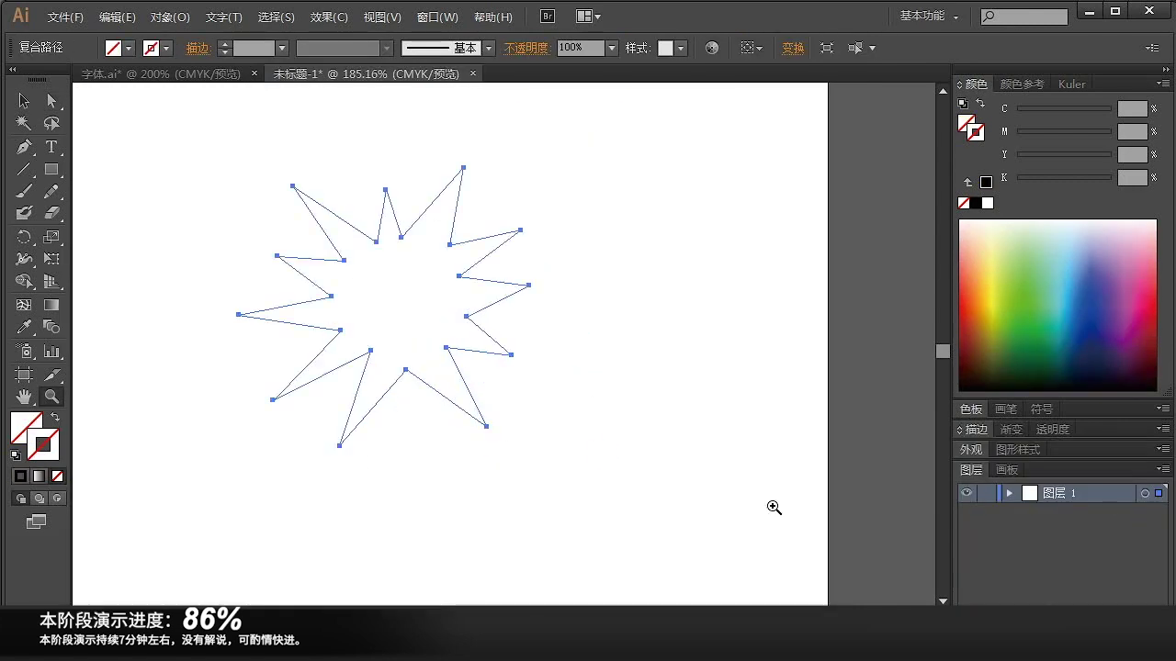
{"action": "key", "text": "v"}
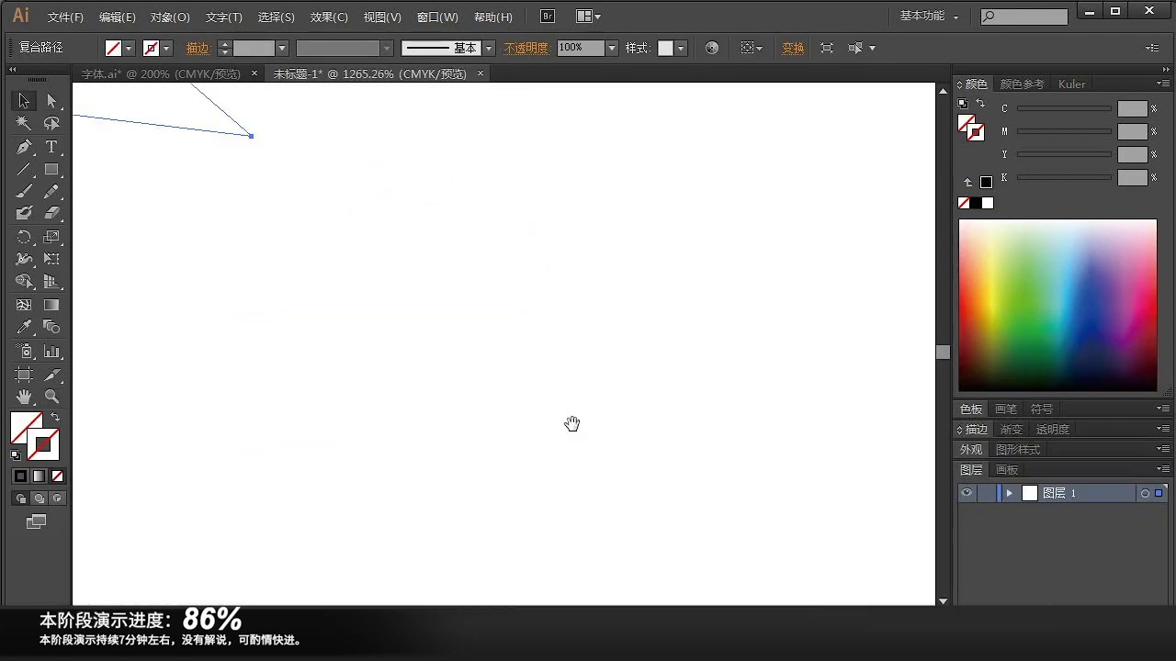
{"action": "left_click", "coordinate": [294, 353], "text": "ctrl+alt"}
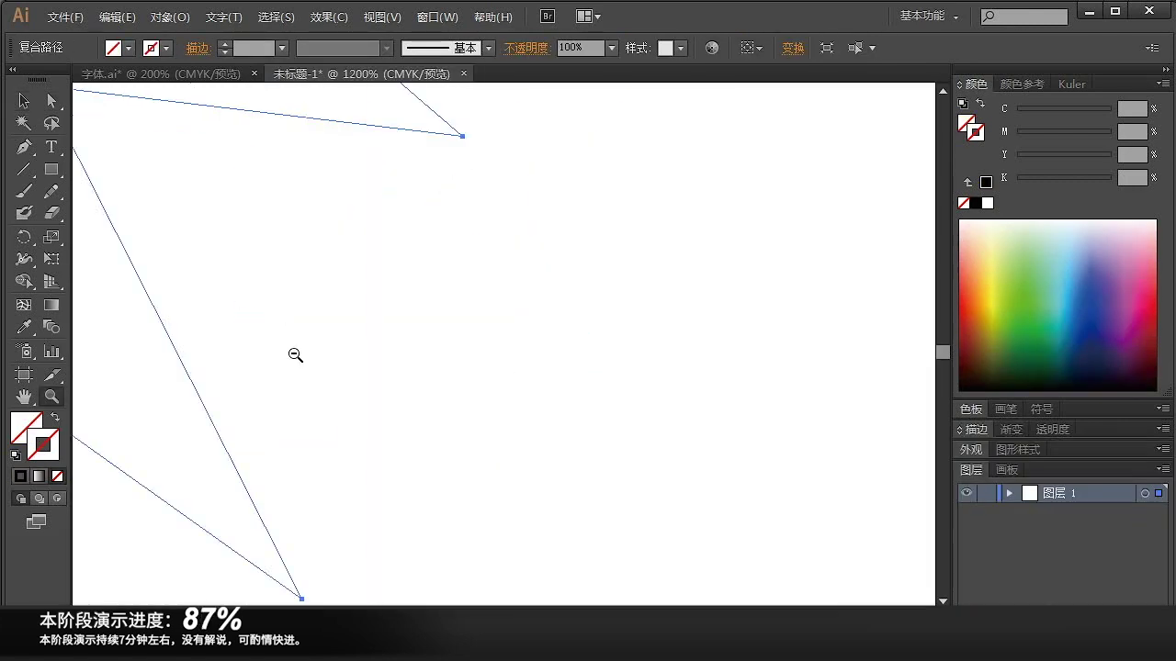
{"action": "left_click", "coordinate": [294, 352], "text": "ctrl+alt"}
{"action": "left_click", "coordinate": [293, 352], "text": "ctrl+alt"}
{"action": "left_click", "coordinate": [294, 351], "text": "ctrl+alt"}
{"action": "left_click", "coordinate": [568, 247], "text": "ctrl+alt"}
{"action": "left_click", "coordinate": [568, 247], "text": "ctrl+alt"}
{"action": "left_click_drag", "start_coordinate": [234, 178], "coordinate": [788, 542]}
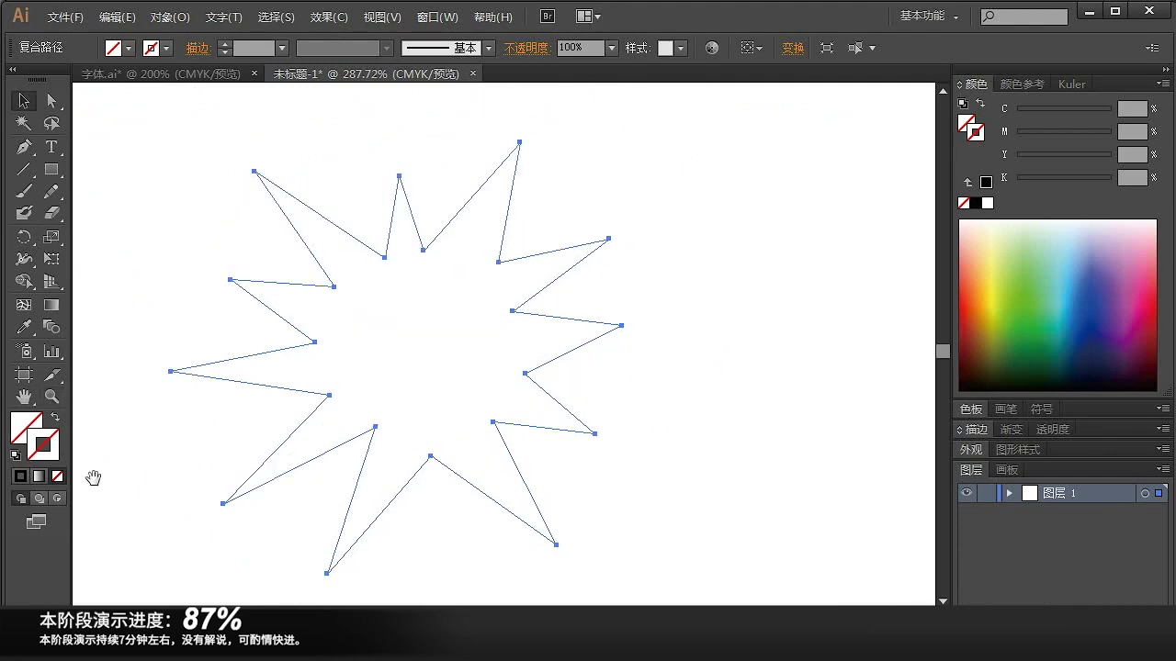
{"action": "left_click", "coordinate": [19, 424]}
{"action": "left_click", "coordinate": [1031, 242]}
{"action": "key", "text": "ctrl+shift+a"}
- Move the four lower and lower-right inner anchor points of the starburst toward its centre
{"action": "key", "text": "a"}
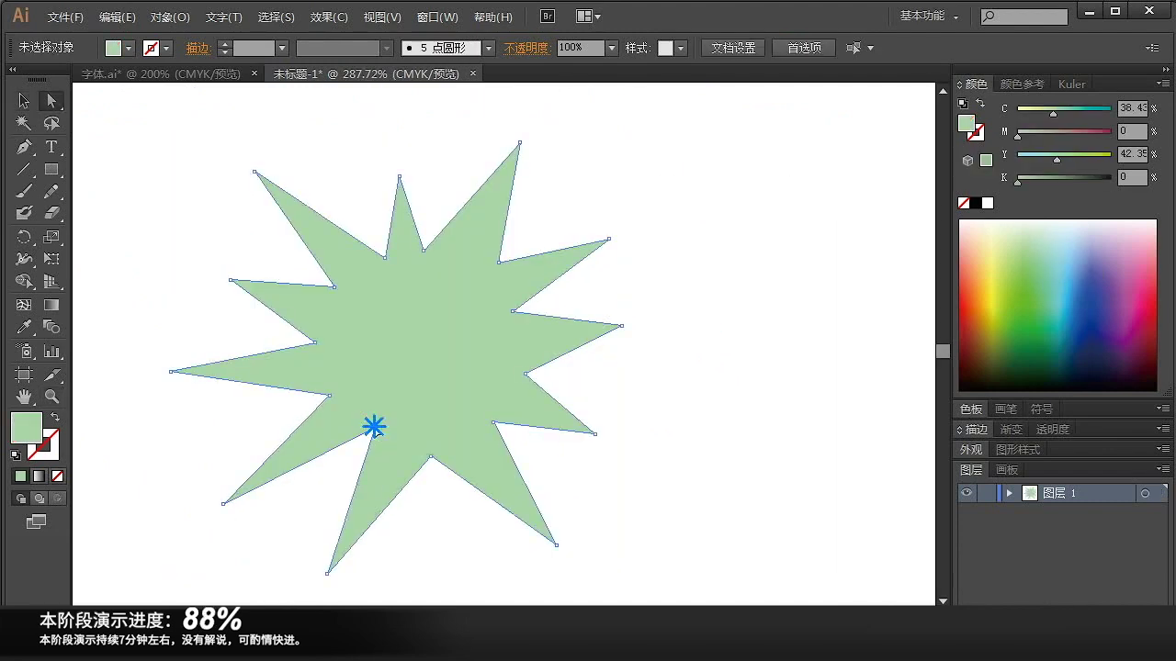
{"action": "left_click", "coordinate": [375, 428]}
{"action": "left_click_drag", "start_coordinate": [374, 428], "coordinate": [390, 397]}
{"action": "left_click_drag", "start_coordinate": [427, 459], "coordinate": [420, 399]}
{"action": "left_click_drag", "start_coordinate": [494, 425], "coordinate": [464, 389]}
{"action": "left_click_drag", "start_coordinate": [529, 375], "coordinate": [480, 347]}
{"action": "key", "text": "ctrl+z"}
{"action": "left_click", "coordinate": [542, 385]}
- Show the rulers and place a vertical and a horizontal guide crossing at the starburst's centre
{"action": "key", "text": "v"}
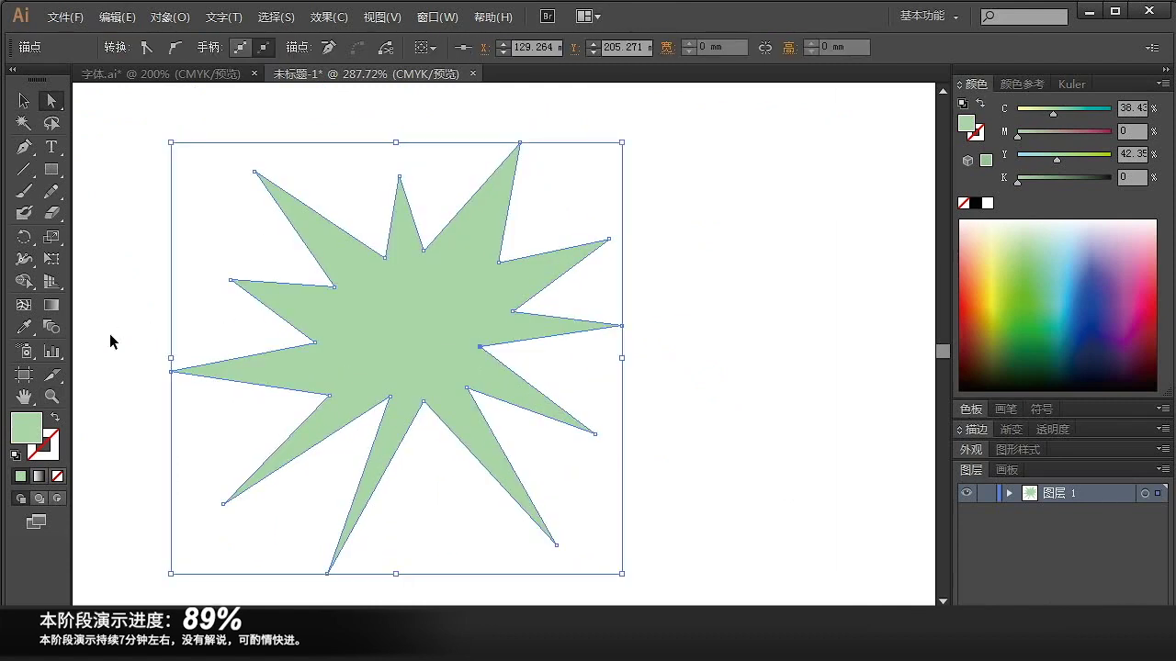
{"action": "key", "text": "ctrl+r"}
{"action": "left_click_drag", "start_coordinate": [80, 340], "coordinate": [406, 276]}
{"action": "left_click_drag", "start_coordinate": [415, 90], "coordinate": [438, 345]}
- Pull the lower and right inner anchor points of the starburst closer to the guide intersection to narrow those spikes
{"action": "left_click_drag", "start_coordinate": [334, 397], "coordinate": [383, 363]}
{"action": "left_click_drag", "start_coordinate": [390, 399], "coordinate": [459, 318]}
{"action": "left_click", "coordinate": [480, 347]}
{"action": "left_click_drag", "start_coordinate": [499, 262], "coordinate": [453, 326]}
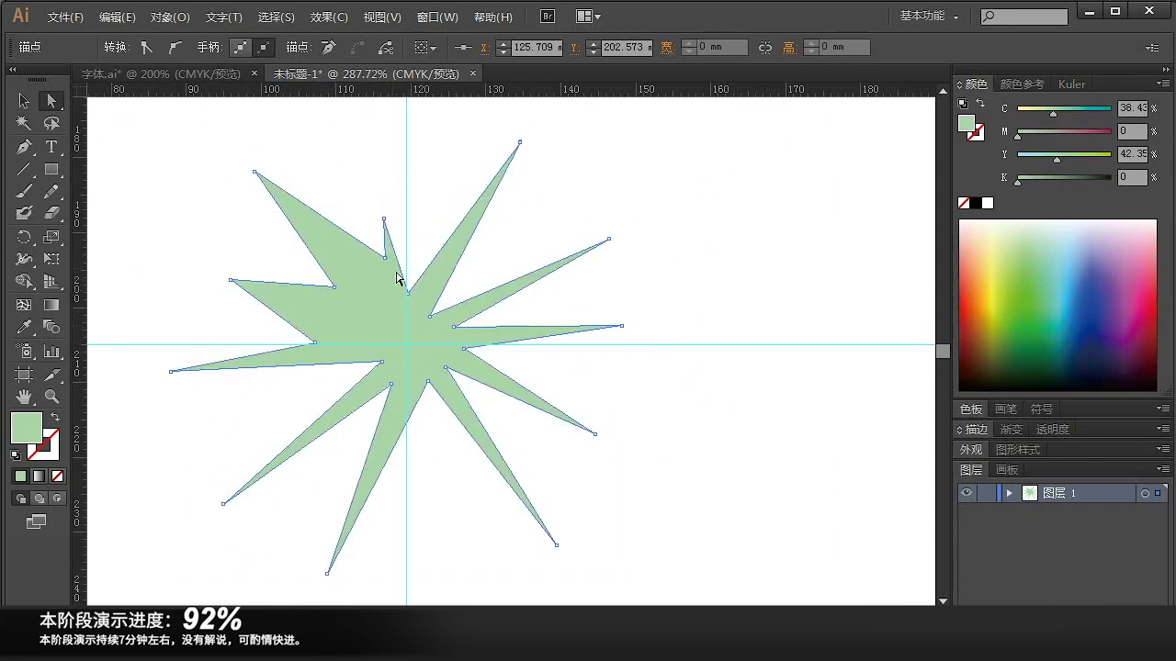
- Pull the upper and left inner anchor points around the guide intersection to make those spikes long and narrow
{"action": "left_click", "coordinate": [410, 280]}
{"action": "left_click_drag", "start_coordinate": [422, 251], "coordinate": [415, 304]}
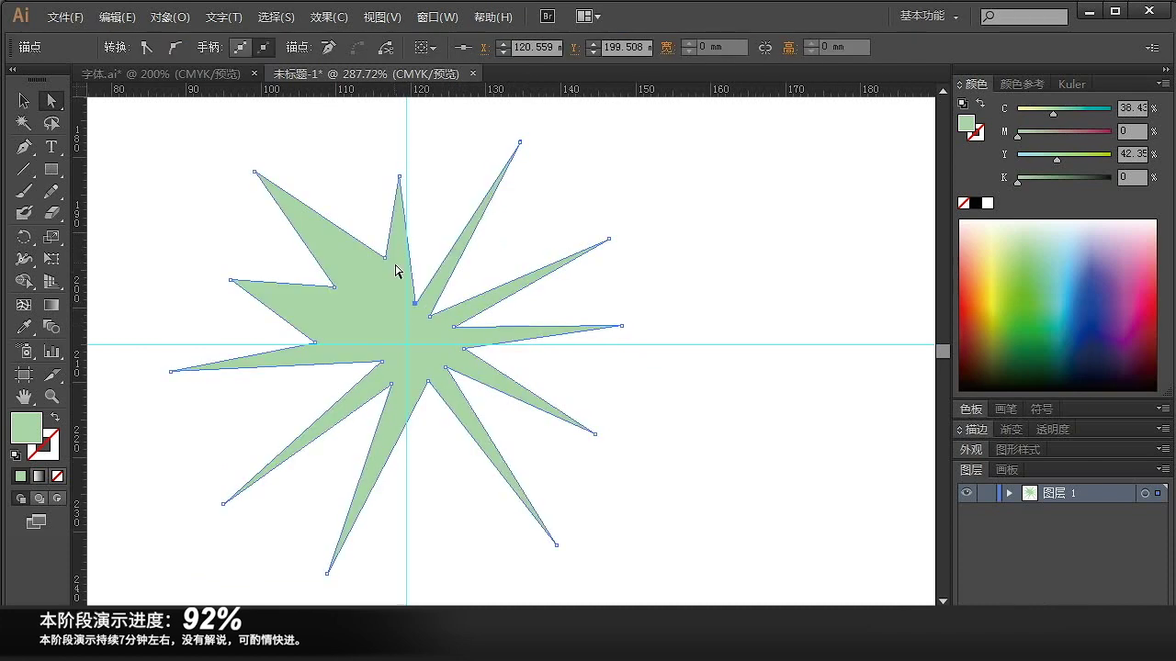
{"action": "left_click_drag", "start_coordinate": [385, 258], "coordinate": [380, 328]}
{"action": "left_click", "coordinate": [314, 342]}
{"action": "left_click_drag", "start_coordinate": [374, 347], "coordinate": [435, 317]}
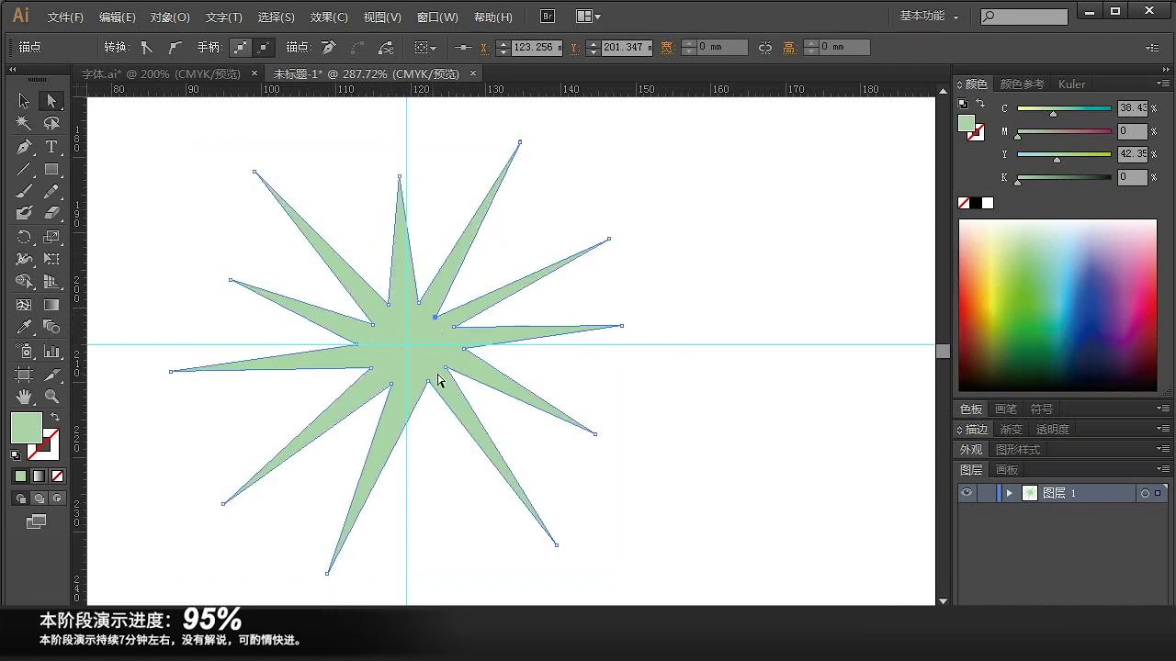
- Fine-tune the bottom inner anchor points of the starburst by shifting them slightly to the left
{"action": "left_click", "coordinate": [428, 380]}
{"action": "left_click_drag", "start_coordinate": [428, 381], "coordinate": [383, 384]}
{"action": "key", "text": "ctrl+z"}
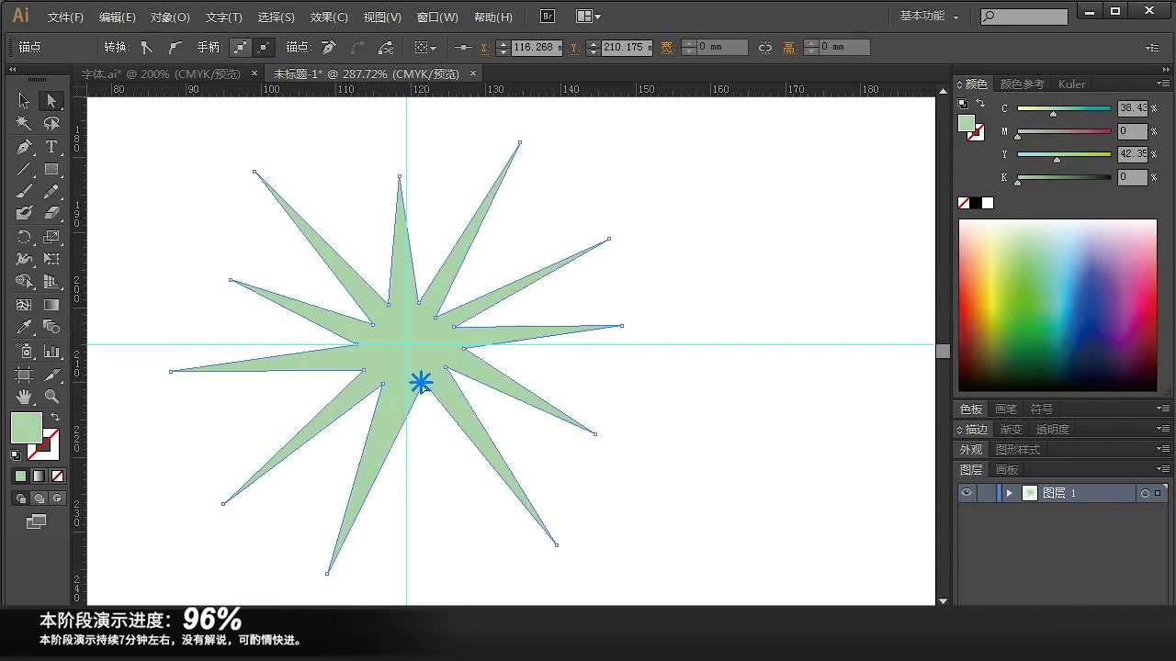
{"action": "left_click", "coordinate": [419, 382]}
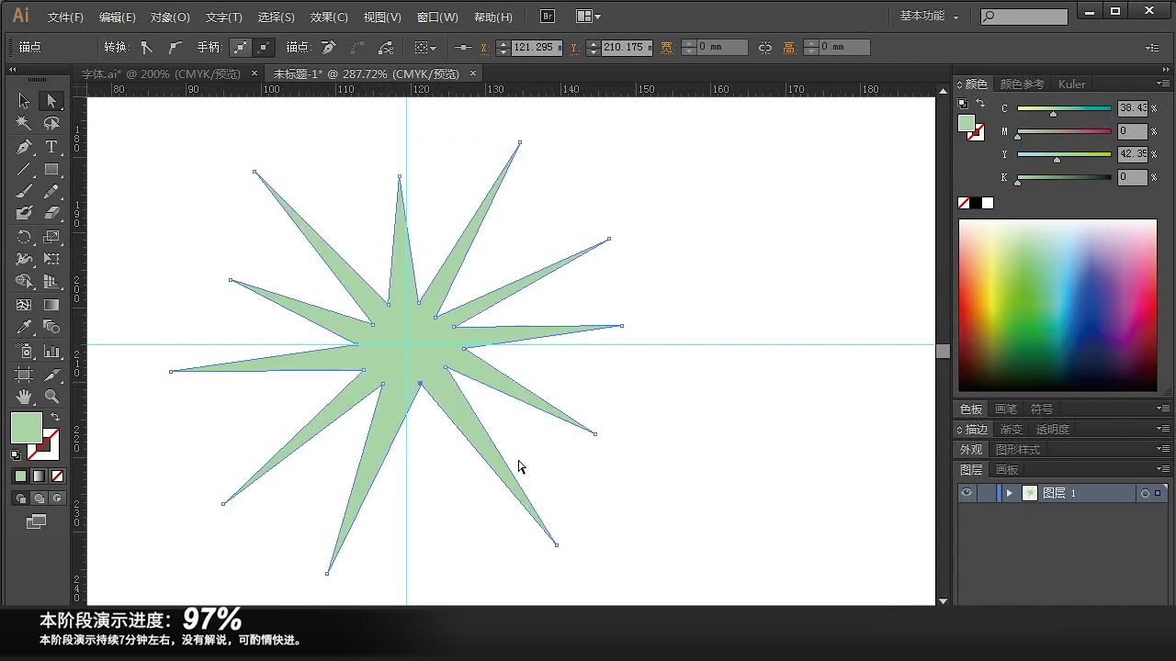
- Add anchor points on the starburst's lower edge and form a new narrow spike between the two bottom spikes
{"action": "key", "text": "ctrl+shift+a"}
{"action": "key", "text": "a"}
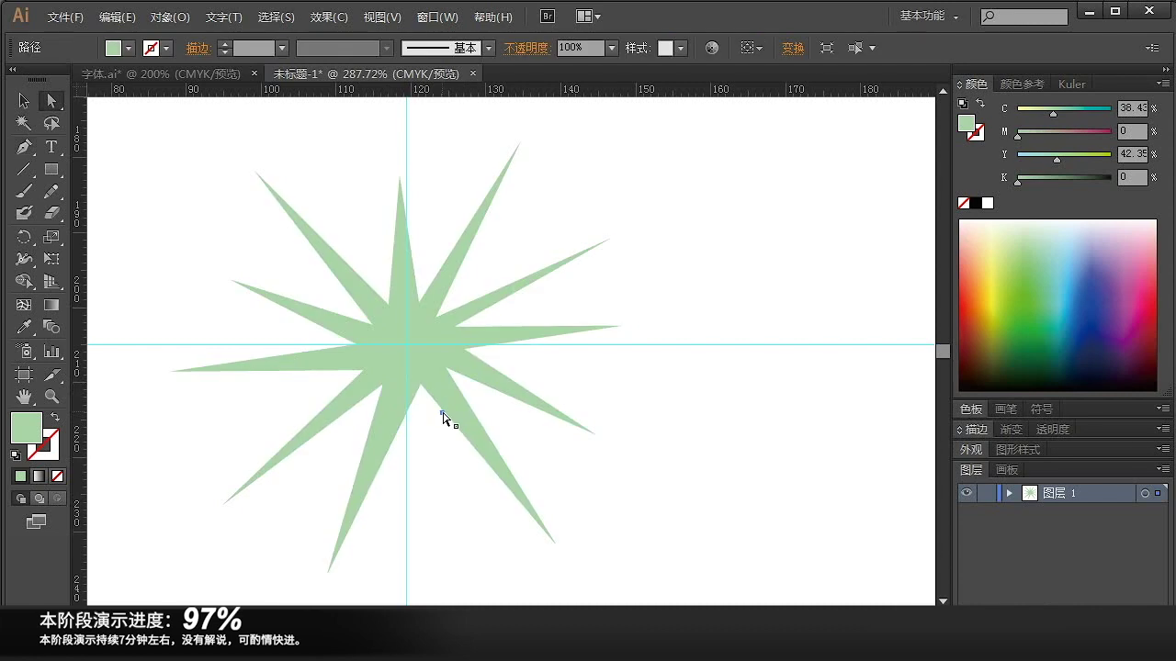
{"action": "key", "text": "ctrl+a"}
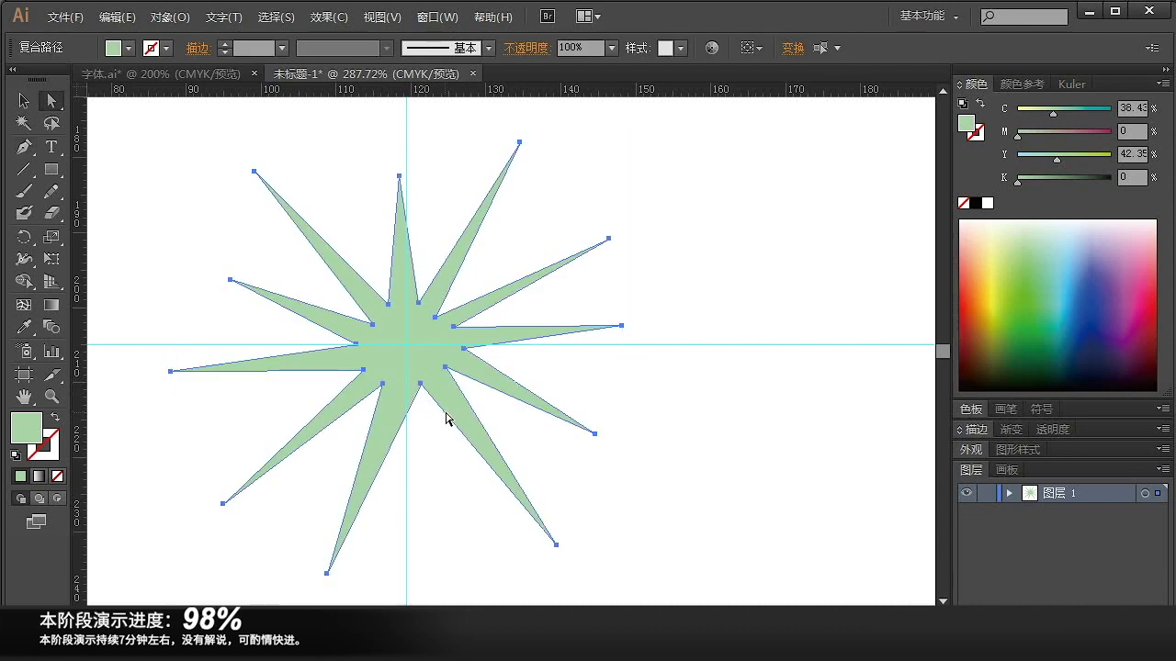
{"action": "left_click", "coordinate": [443, 411]}
{"action": "left_click_drag", "start_coordinate": [443, 411], "coordinate": [428, 382]}
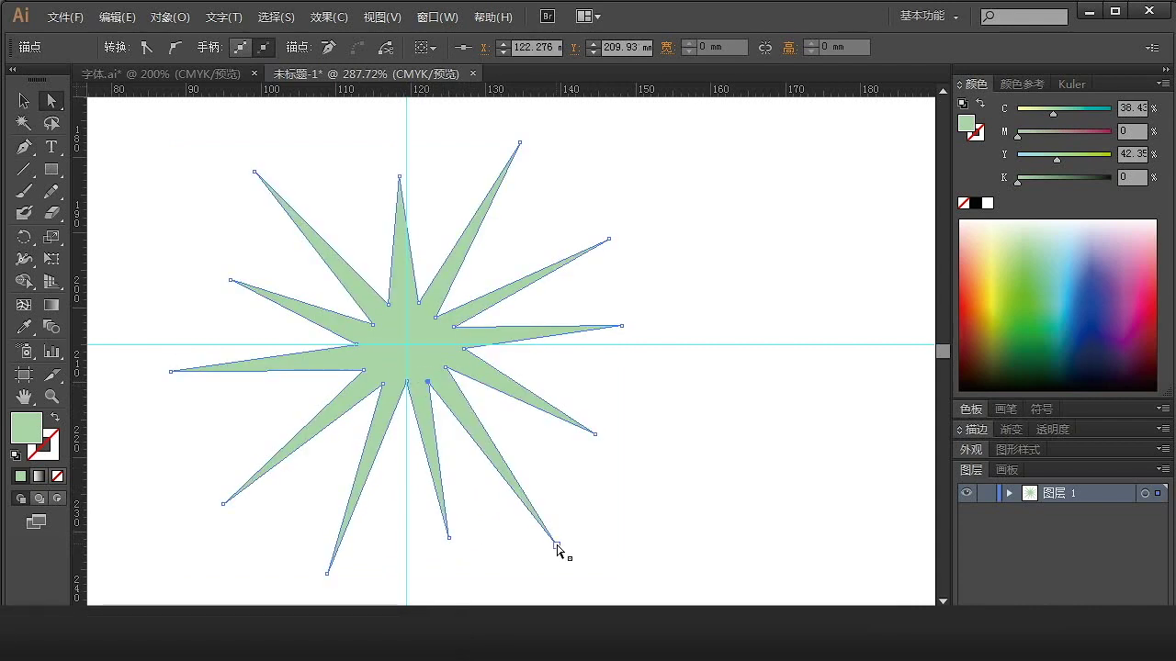
- Adjust the tips of the new spike and the lower-right spike, and lower the new spike's left base point
{"action": "left_click_drag", "start_coordinate": [557, 545], "coordinate": [558, 536]}
{"action": "left_click_drag", "start_coordinate": [452, 542], "coordinate": [446, 547]}
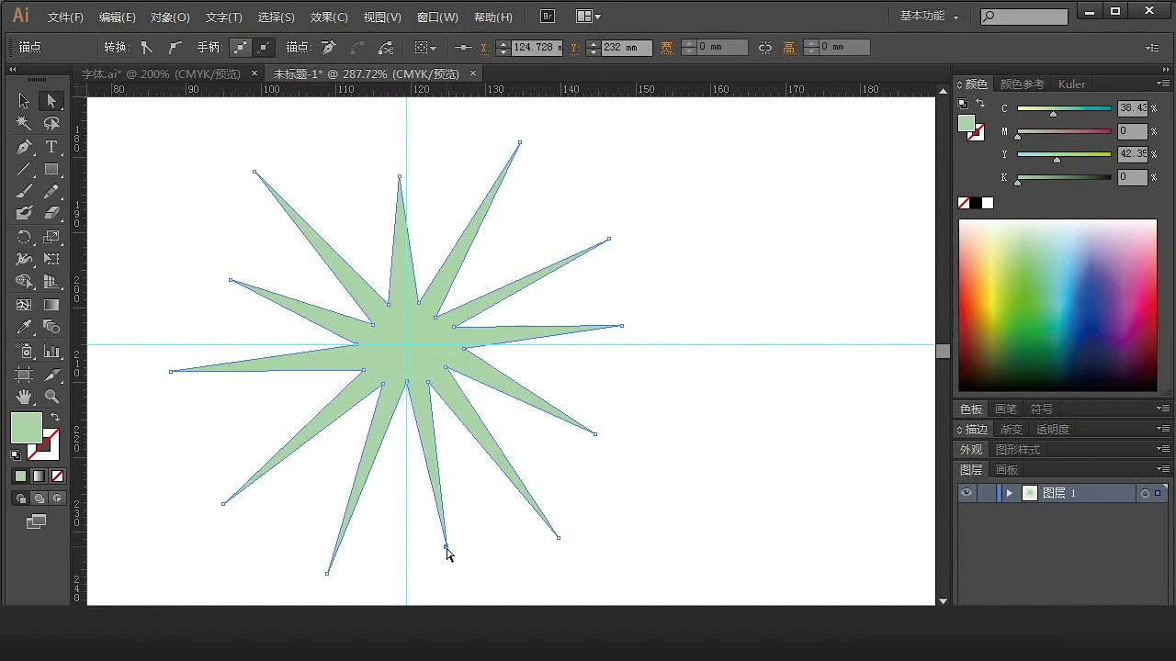
{"action": "left_click_drag", "start_coordinate": [407, 386], "coordinate": [404, 399]}
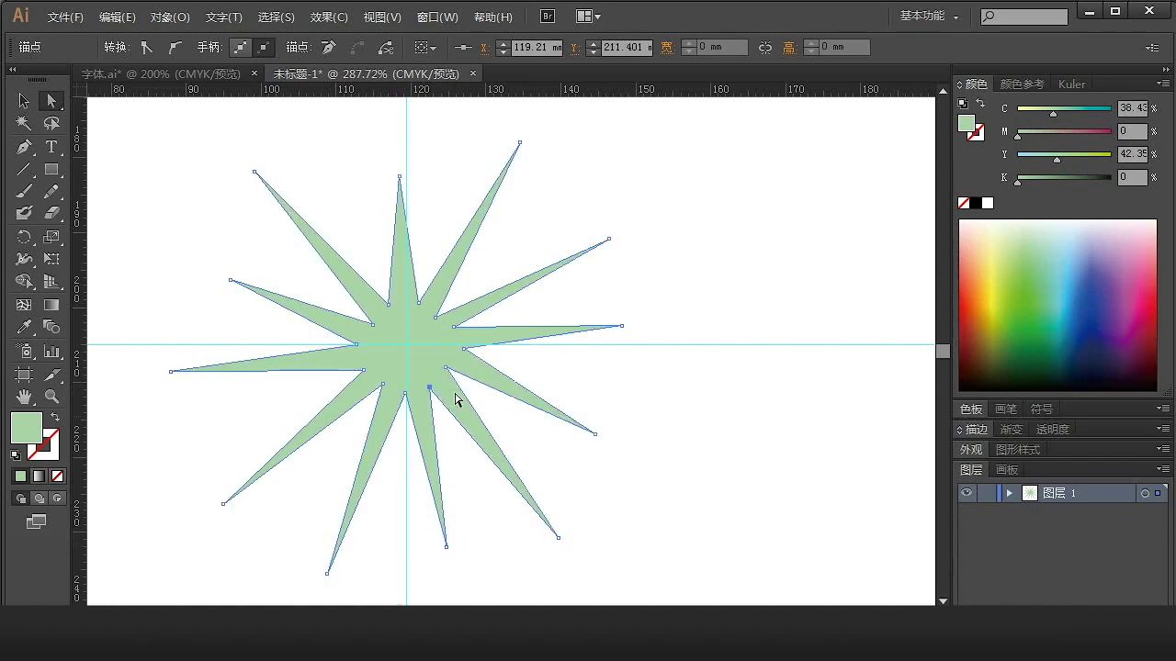
- Shift the tip of the starburst's lower-right spike slightly to the right
{"action": "left_click_drag", "start_coordinate": [558, 539], "coordinate": [564, 537]}
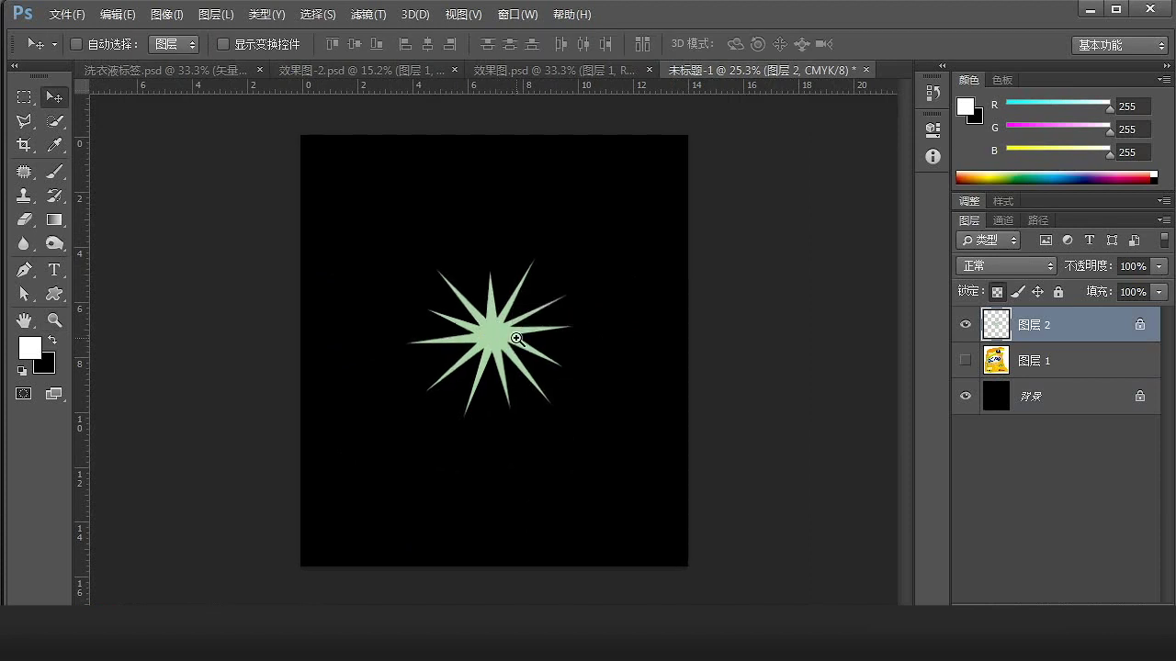
- In Photoshop, run a Zoom-method Radial Blur with amount 10 on the green starburst layer 图层 2
{"action": "key", "text": "ctrl+plus"}
{"action": "left_click", "coordinate": [368, 13]}
{"action": "mouse_move", "coordinate": [467, 252]}
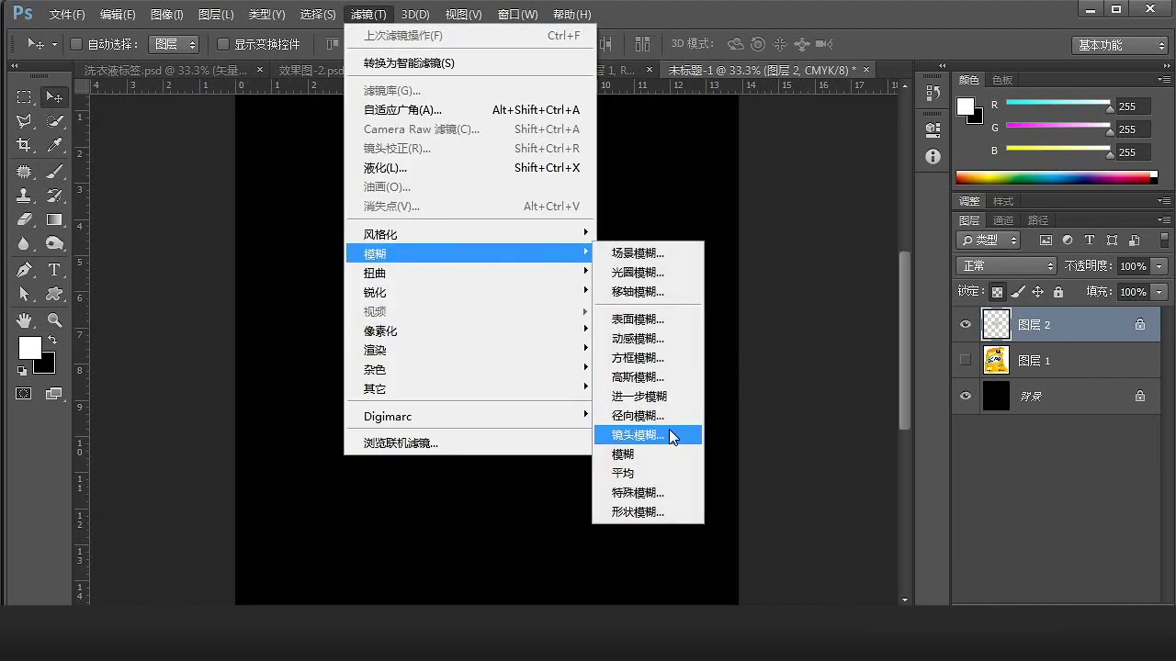
{"action": "left_click", "coordinate": [663, 415]}
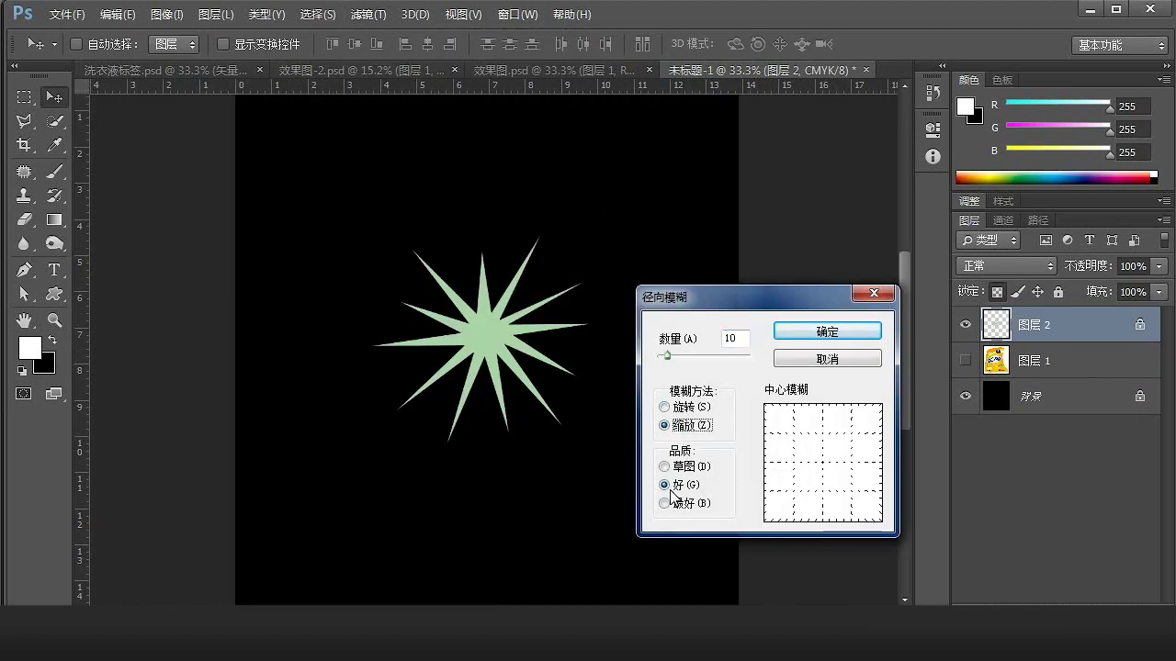
{"action": "left_click", "coordinate": [797, 332]}
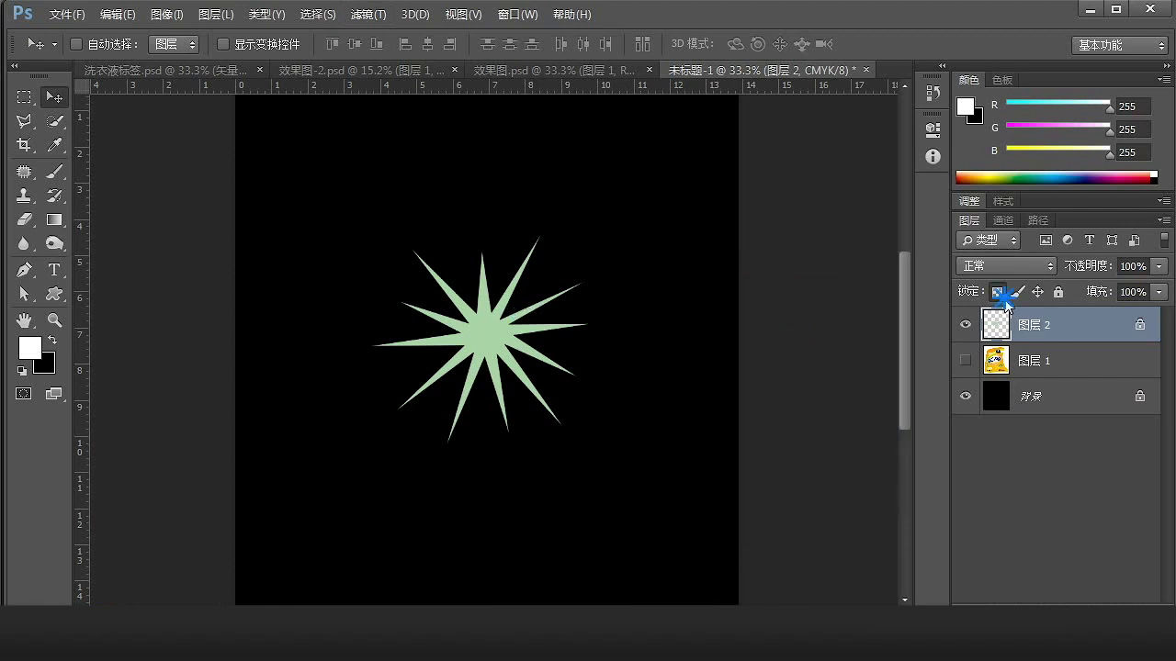
- Unlock the transparent pixels of layer 图层 2 and reapply the last Radial Blur
{"action": "left_click", "coordinate": [998, 292]}
{"action": "left_click", "coordinate": [365, 14]}
{"action": "left_click", "coordinate": [372, 33]}
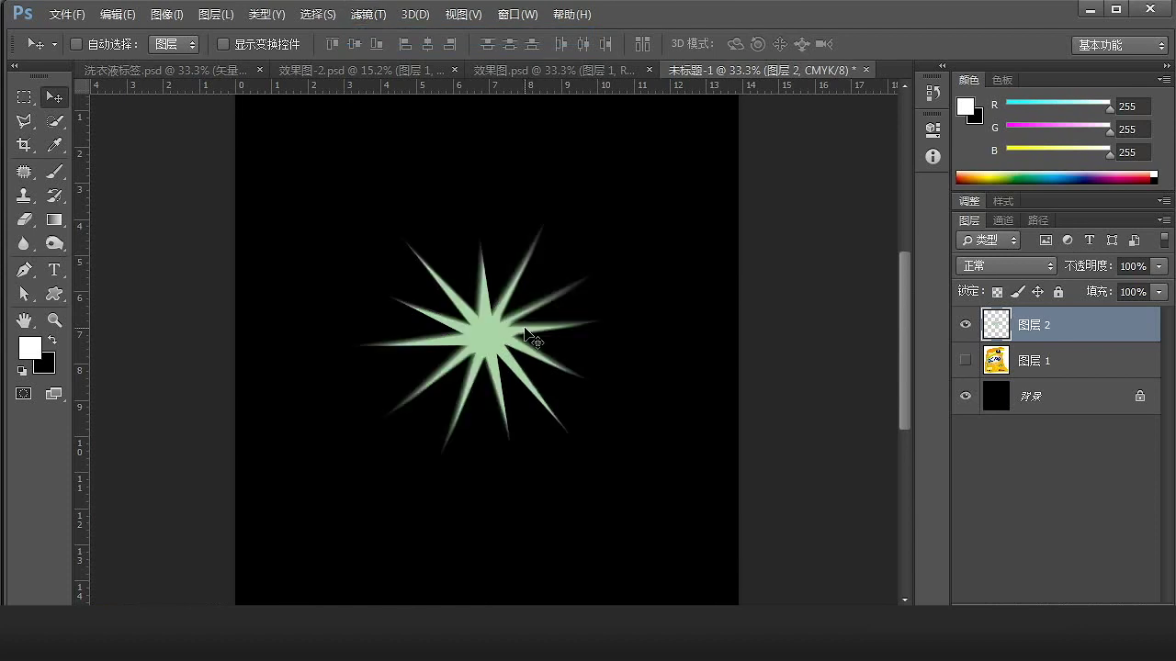
- Examine the blurred spike edges around the green starburst's centre up close and at overview size
{"action": "left_click", "coordinate": [524, 331], "text": "ctrl"}
{"action": "left_click", "coordinate": [524, 332], "text": "ctrl"}
{"action": "left_click", "coordinate": [511, 342], "text": "ctrl"}
{"action": "left_click", "coordinate": [473, 362], "text": "ctrl"}
{"action": "left_click", "coordinate": [452, 370], "text": "ctrl"}
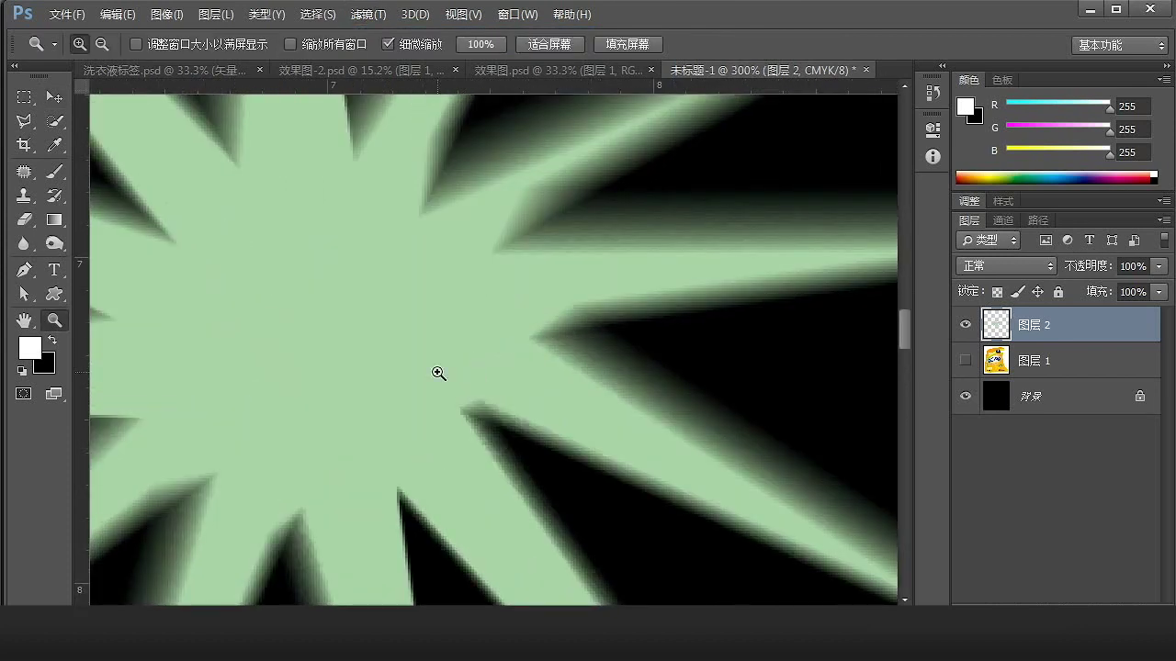
{"action": "left_click", "coordinate": [374, 379], "text": "alt"}
{"action": "left_click", "coordinate": [374, 379], "text": "alt"}
{"action": "left_click", "coordinate": [375, 378], "text": "alt"}
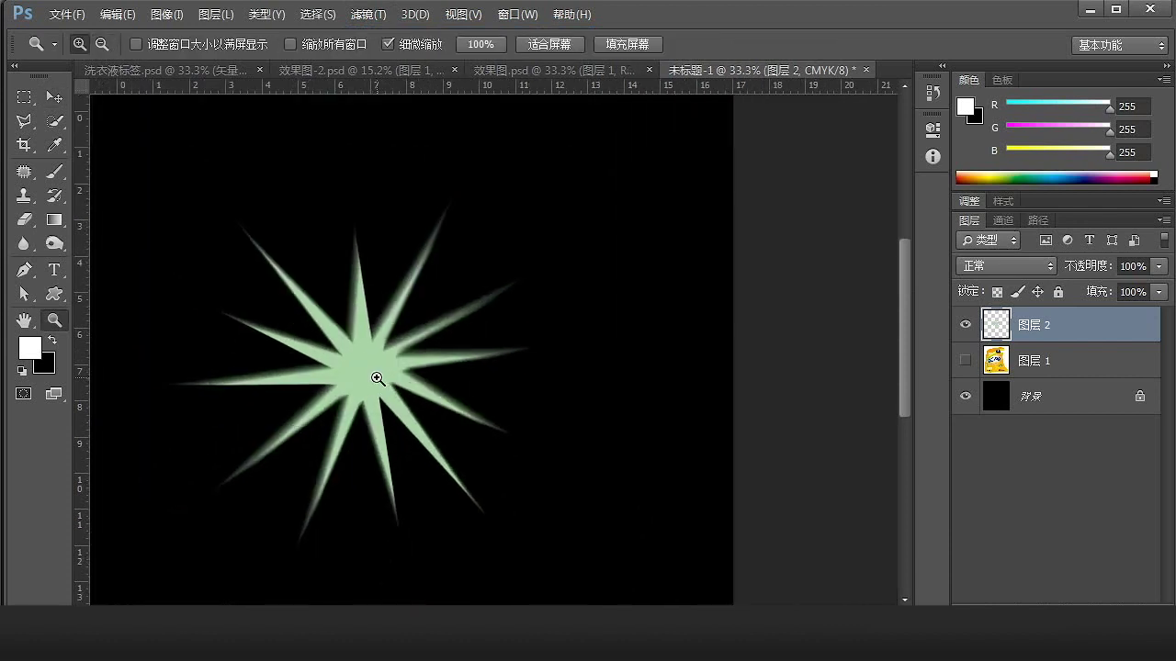
{"action": "key", "text": "v"}
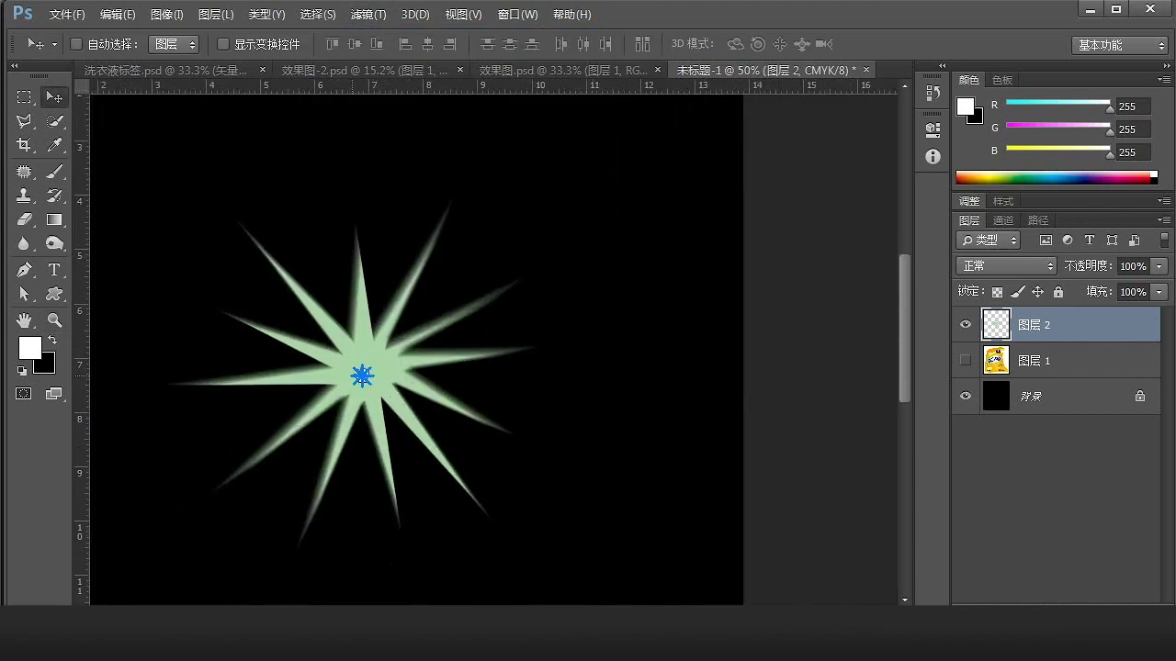
{"action": "left_click_drag", "start_coordinate": [354, 376], "coordinate": [397, 376]}
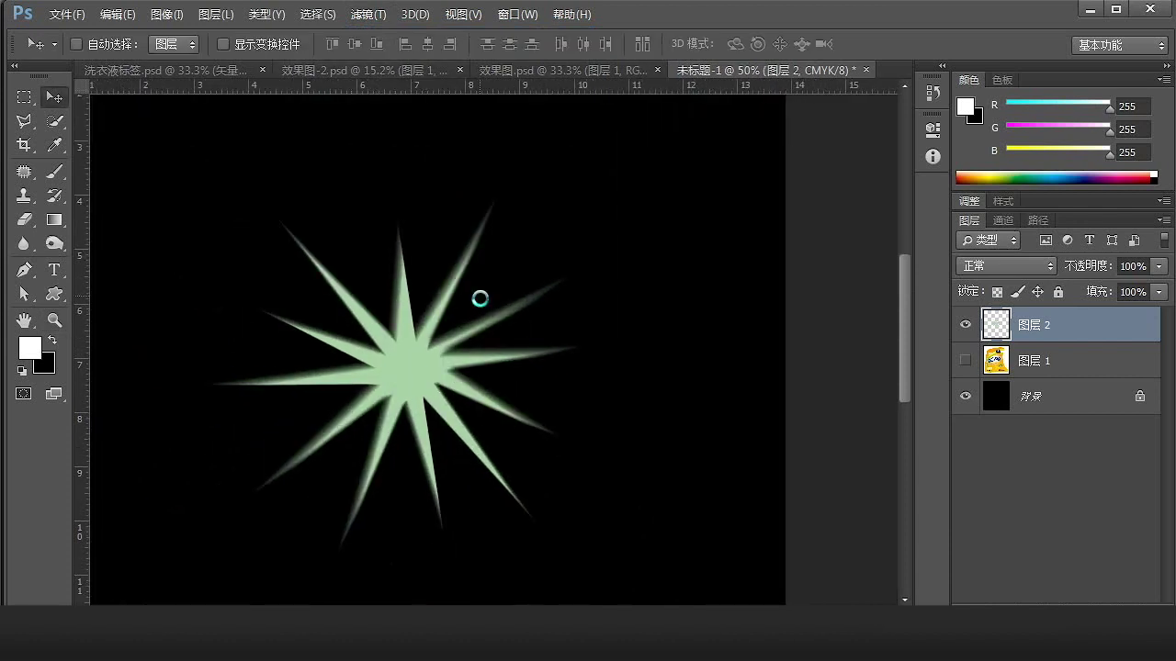
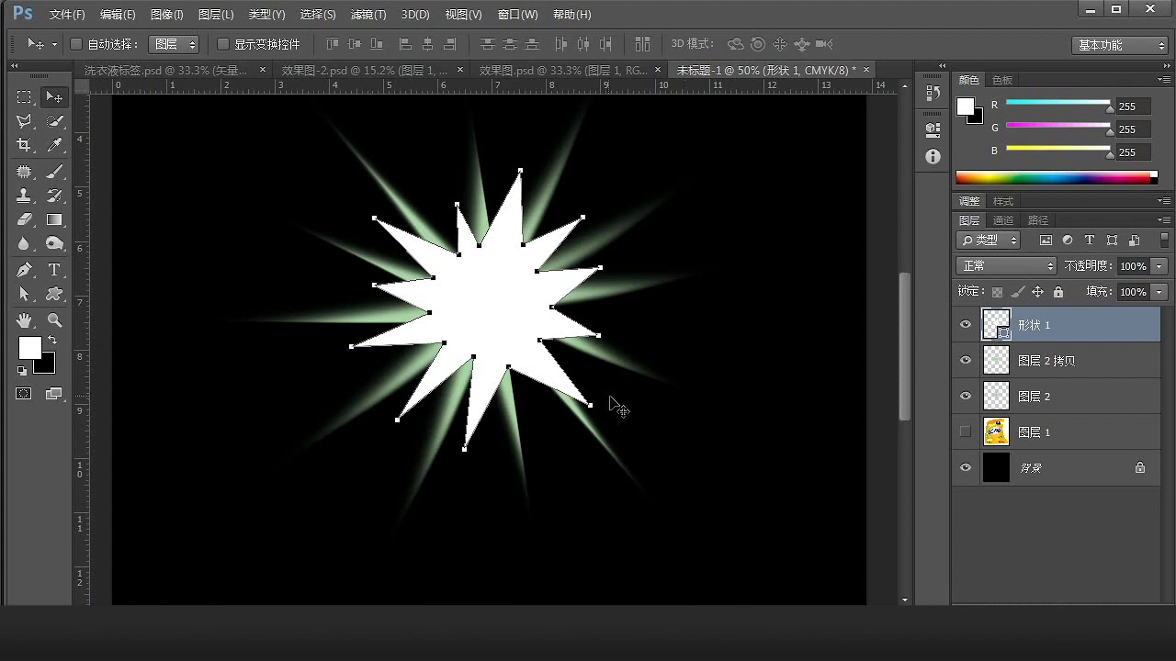
- Rotate the white star on 形状 1 about 6.3 degrees counterclockwise and nudge it slightly right over the green rays
{"action": "key", "text": "ctrl+t"}
{"action": "left_click", "coordinate": [231, 402]}
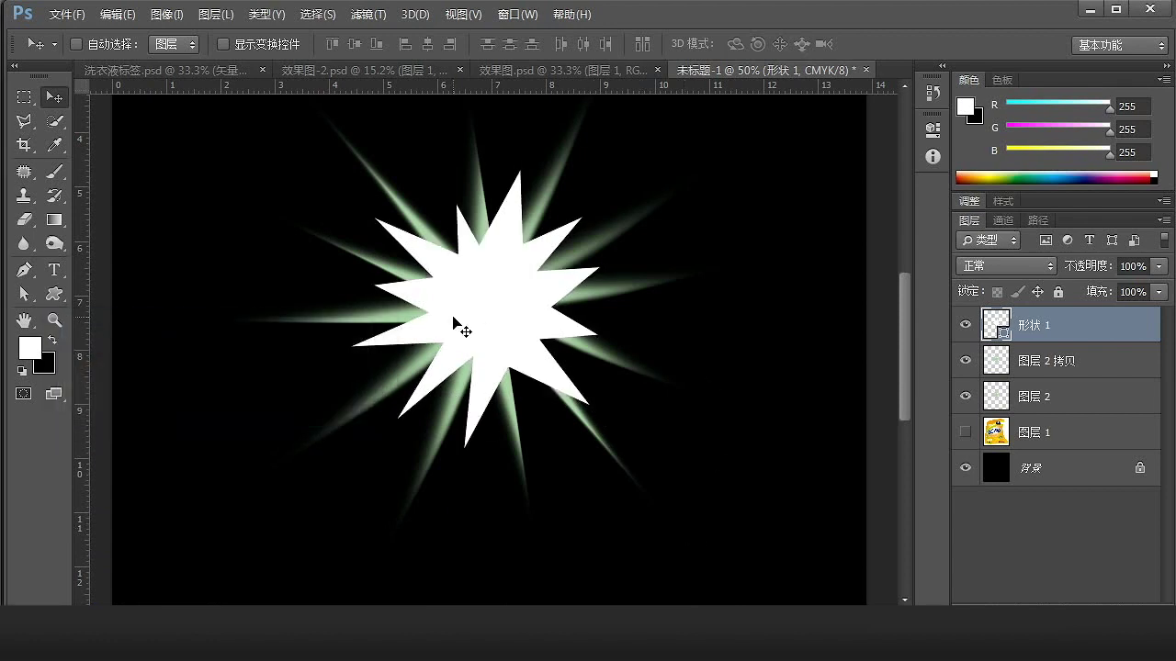
{"action": "key", "text": "ctrl+t"}
{"action": "left_click_drag", "start_coordinate": [683, 186], "coordinate": [669, 163]}
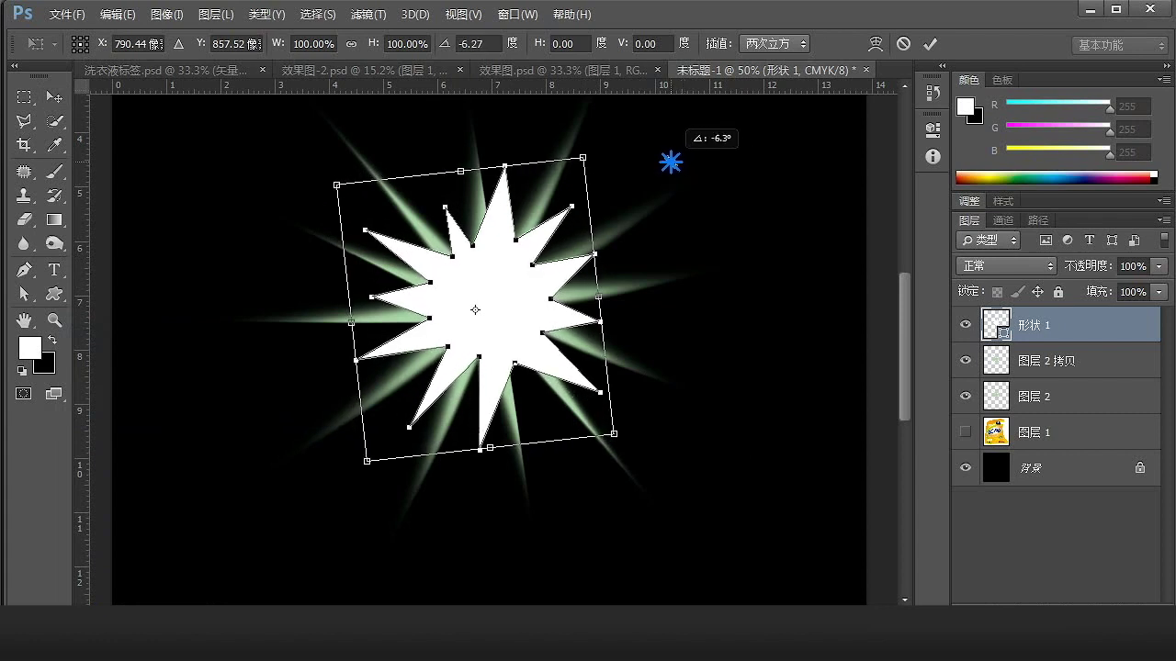
{"action": "key", "text": "Return"}
{"action": "mouse_move", "coordinate": [540, 282]}
{"action": "left_mouse_down"}
{"action": "mouse_move", "coordinate": [515, 315]}
{"action": "mouse_move", "coordinate": [543, 283]}
{"action": "left_mouse_up"}
- Rasterize the 形状 1 layer and reapply the last blur filter to the white star
{"action": "right_click", "coordinate": [1105, 340]}
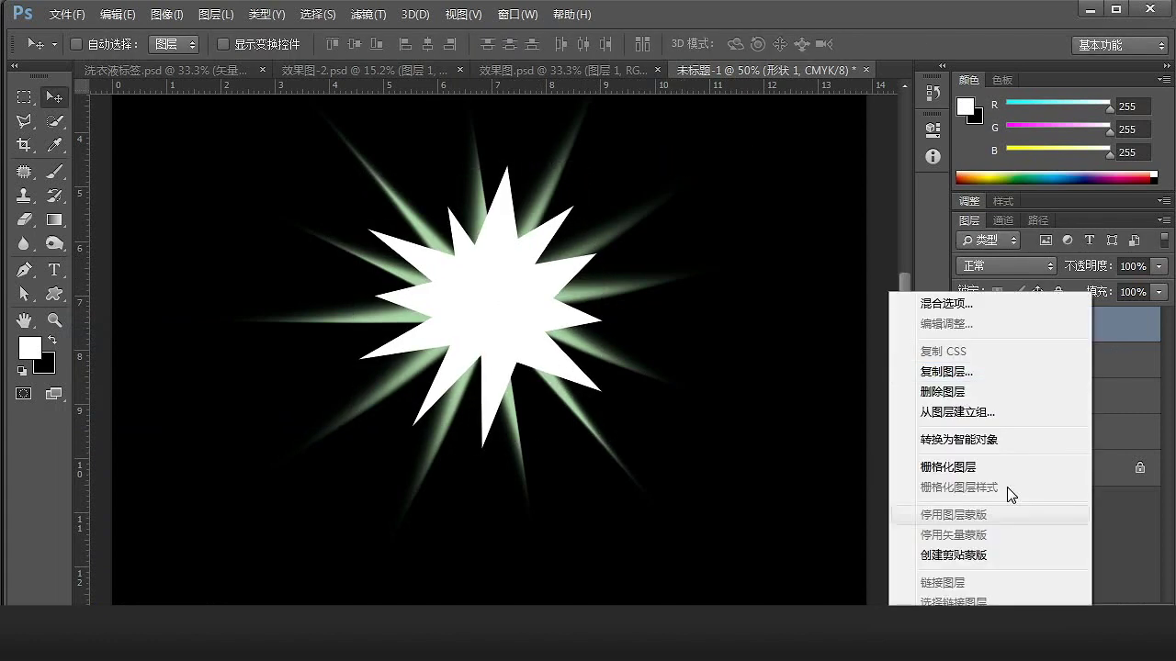
{"action": "left_click", "coordinate": [1000, 468]}
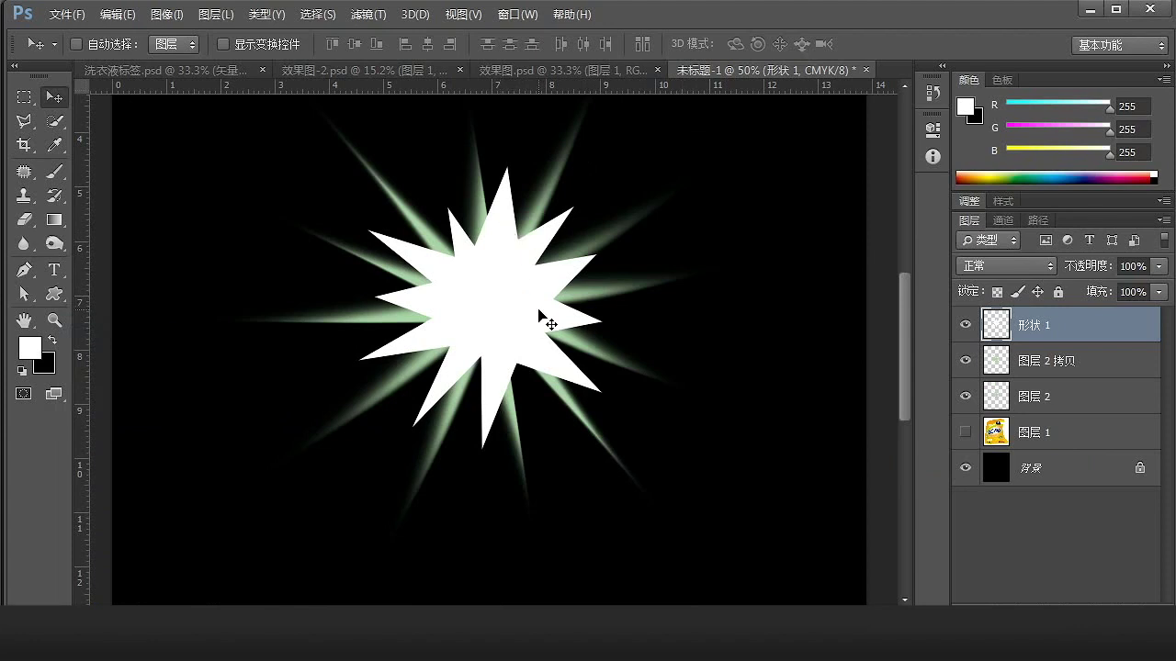
{"action": "left_click", "coordinate": [366, 16]}
{"action": "left_click", "coordinate": [404, 36]}
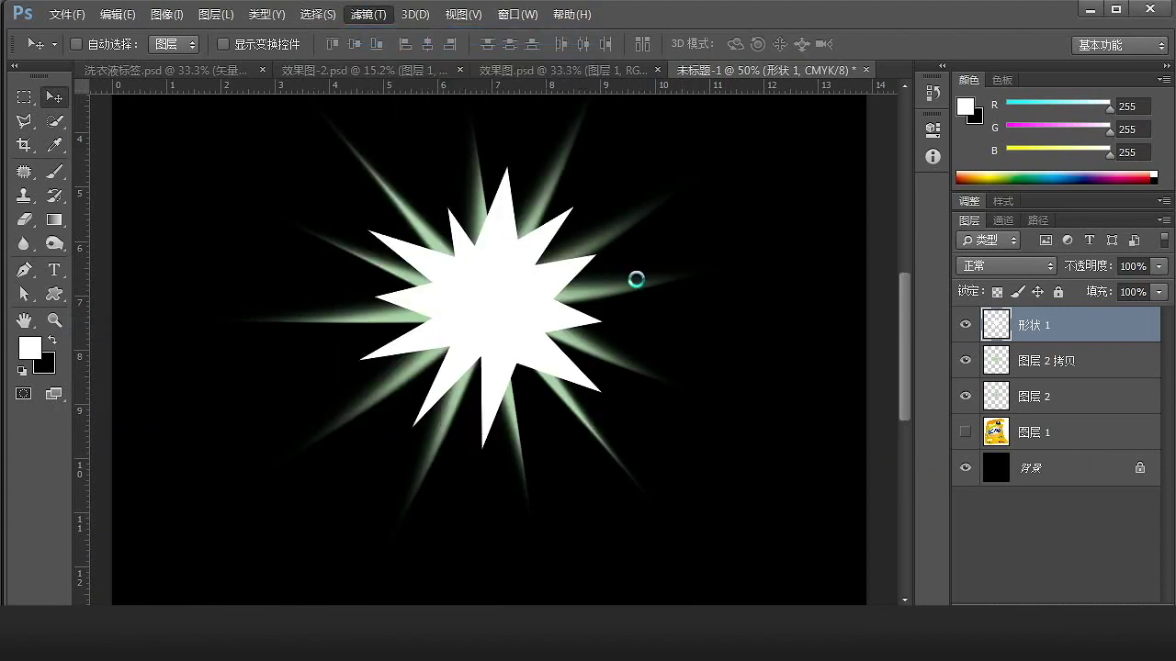
- Scale the blurred white star down slightly, keeping it over the centre of the rays
{"action": "key", "text": "ctrl+t"}
{"action": "left_click_drag", "start_coordinate": [612, 452], "coordinate": [606, 445]}
{"action": "double_click", "coordinate": [550, 358]}
{"action": "left_click", "coordinate": [509, 330]}
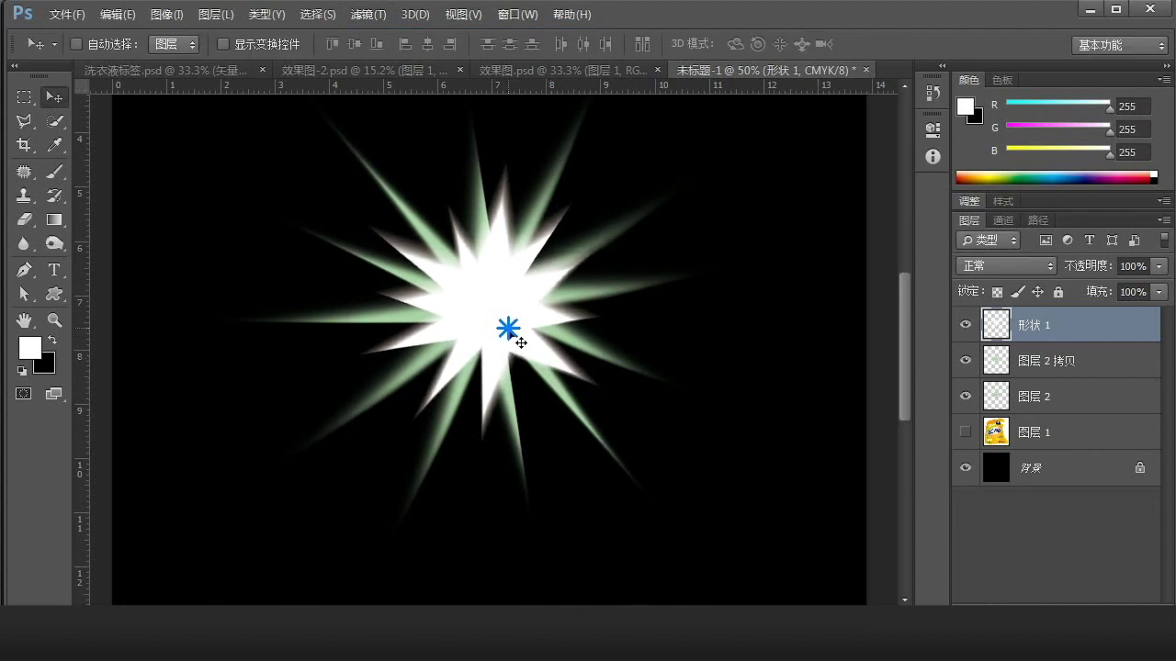
- Lock the transparent pixels of 图层 2 拷贝 and 图层 2 and fill their green rays with white
{"action": "left_click", "coordinate": [1028, 366]}
{"action": "left_click", "coordinate": [997, 291]}
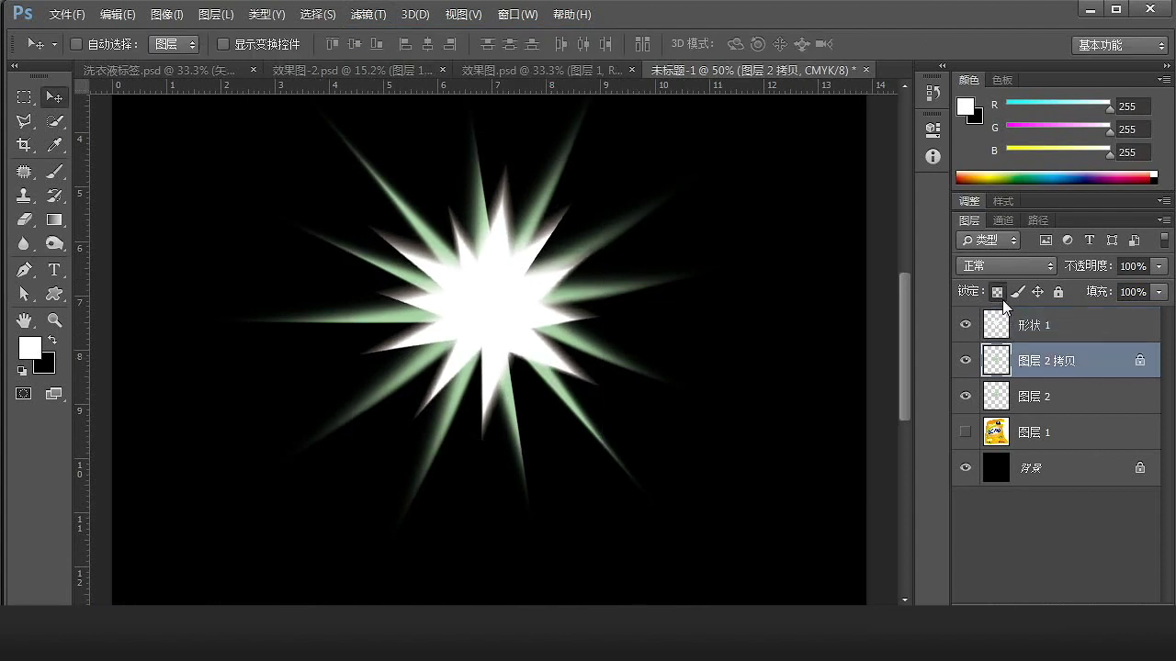
{"action": "key", "text": "alt+Delete"}
{"action": "left_click", "coordinate": [1053, 399]}
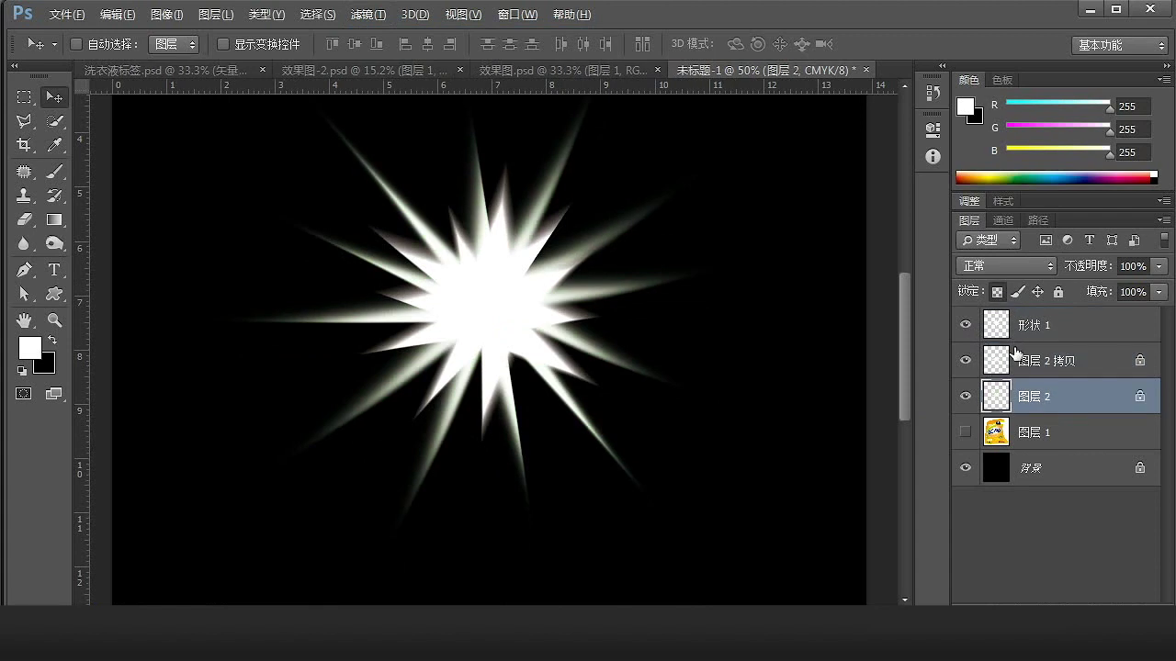
{"action": "key", "text": "alt+Delete"}
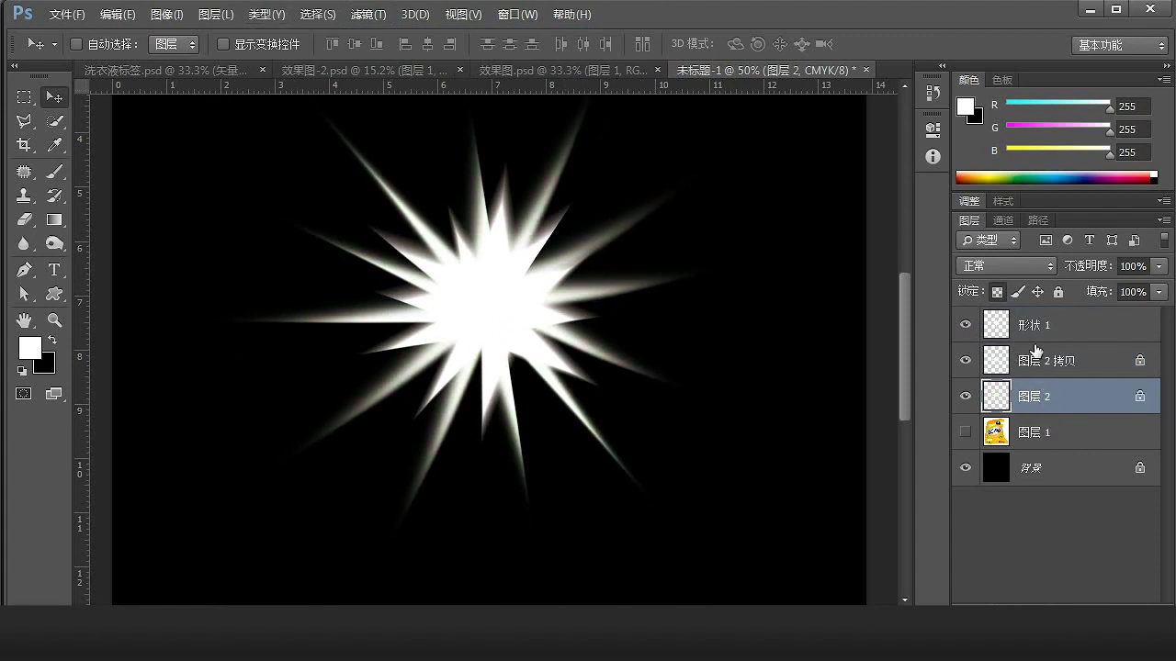
- Try rotating the rays on 图层 2 about 14.4 degrees counterclockwise, and undo the rotation
{"action": "left_click", "coordinate": [966, 396]}
{"action": "key", "text": "ctrl+t"}
{"action": "mouse_move", "coordinate": [762, 420]}
{"action": "left_mouse_down"}
{"action": "mouse_move", "coordinate": [777, 462]}
{"action": "mouse_move", "coordinate": [790, 407]}
{"action": "mouse_move", "coordinate": [783, 428]}
{"action": "left_mouse_up"}
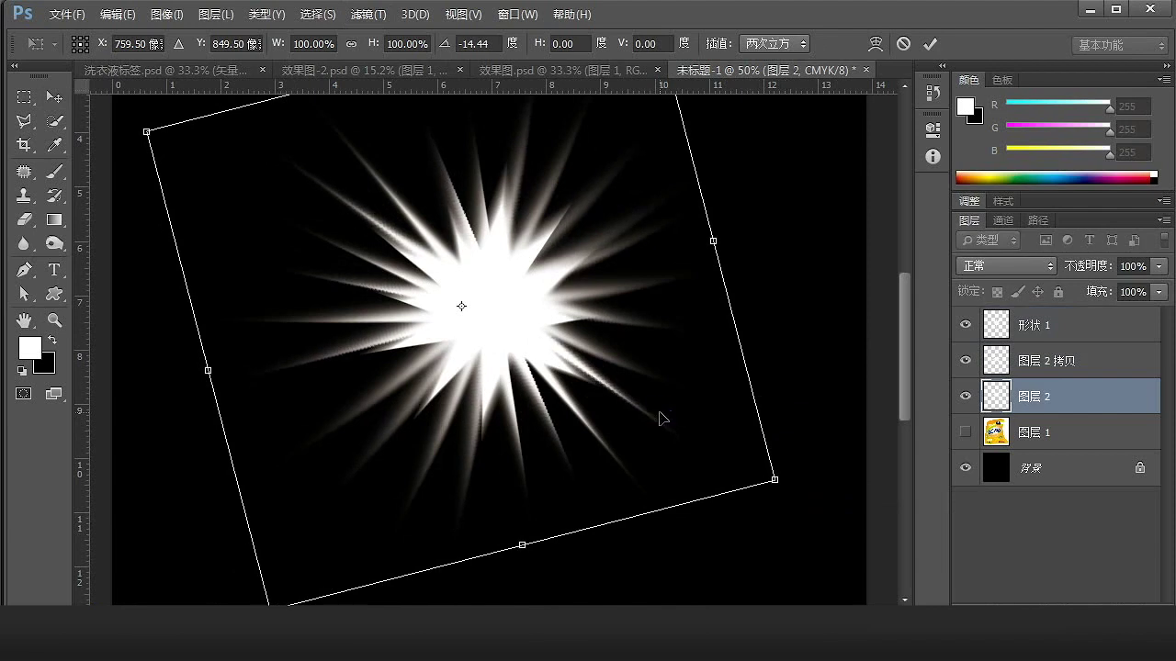
{"action": "key", "text": "Return"}
{"action": "key", "text": "ctrl+z"}
{"action": "key", "text": "ctrl+z"}
{"action": "key", "text": "ctrl+z"}
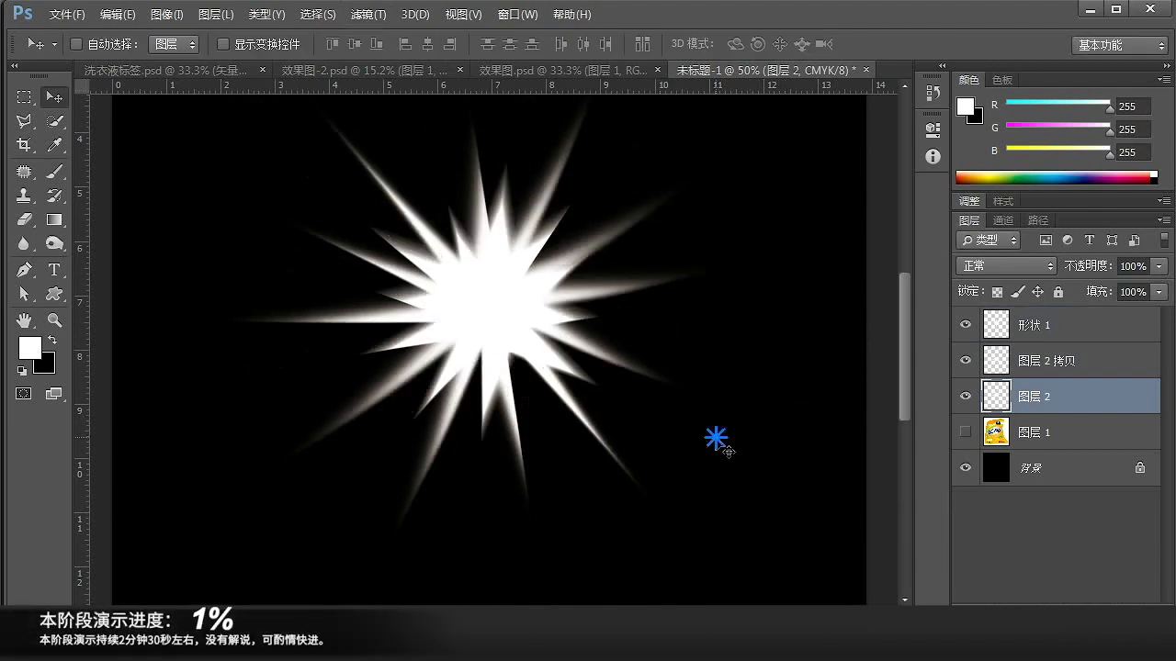
- Rotate the rays on 图层 2 so they fall between those of the copy, checking the result by toggling layer visibility
{"action": "key", "text": "ctrl+t"}
{"action": "left_click_drag", "start_coordinate": [759, 542], "coordinate": [717, 588]}
{"action": "left_click_drag", "start_coordinate": [327, 98], "coordinate": [326, 177]}
{"action": "left_click_drag", "start_coordinate": [248, 96], "coordinate": [275, 110]}
{"action": "key", "text": "Return"}
{"action": "left_click", "coordinate": [1045, 367]}
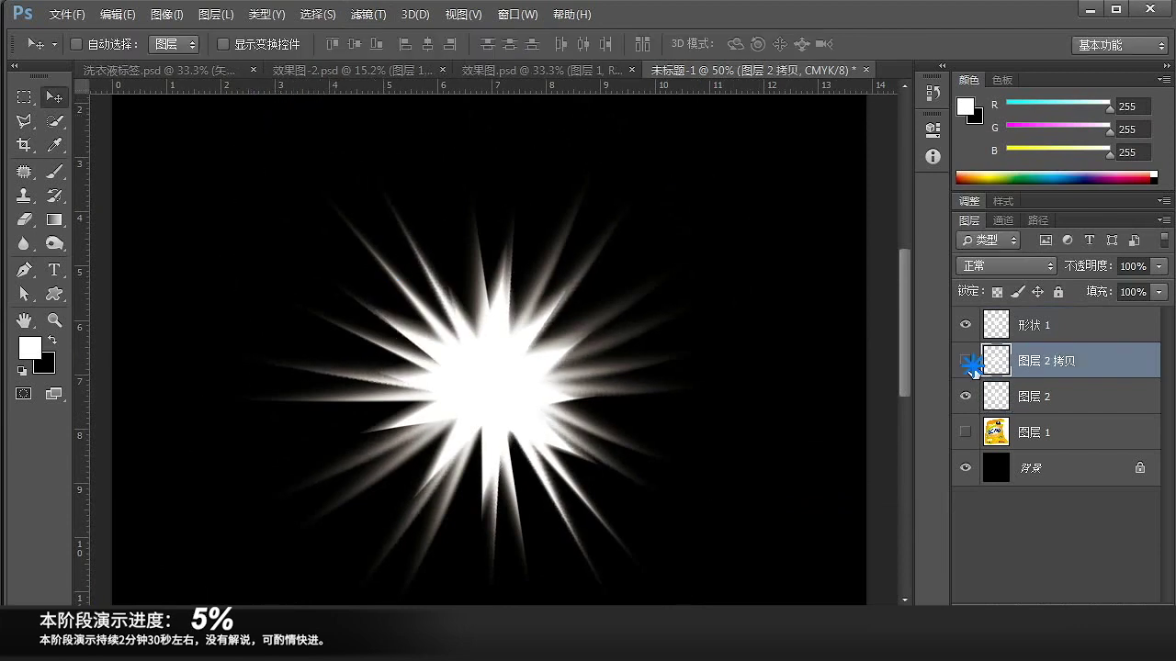
{"action": "left_click", "coordinate": [964, 396]}
{"action": "left_click", "coordinate": [964, 396]}
- Apply a Gaussian Blur to the white star on 形状 1
{"action": "left_click", "coordinate": [1045, 324]}
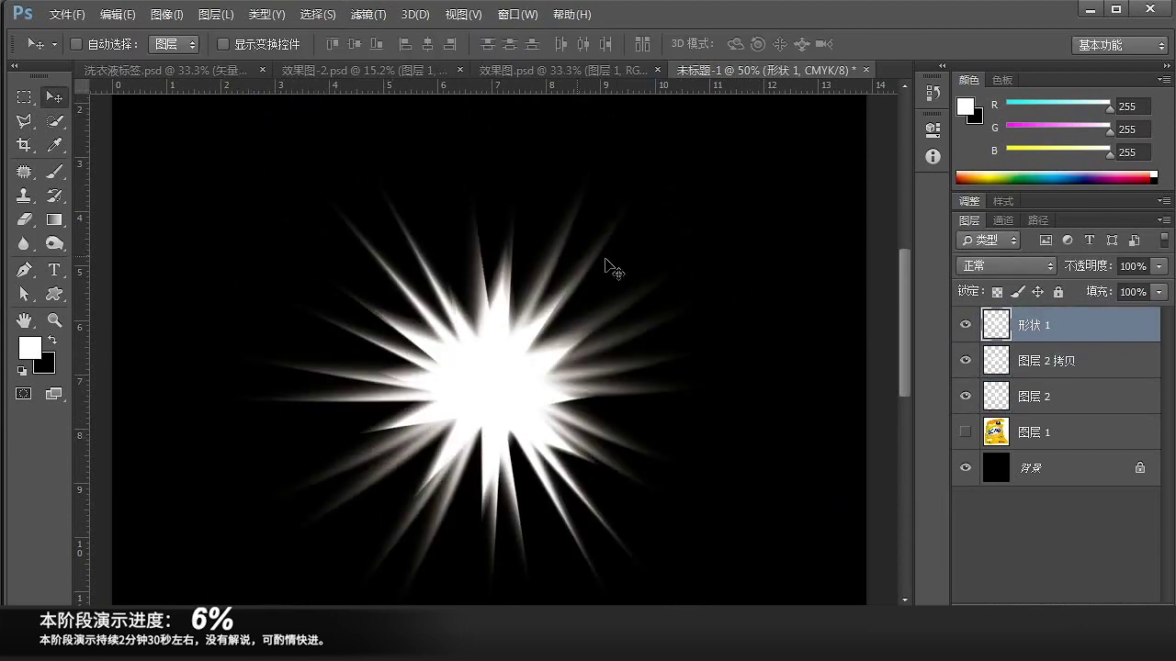
{"action": "left_click", "coordinate": [358, 20]}
{"action": "mouse_move", "coordinate": [441, 263]}
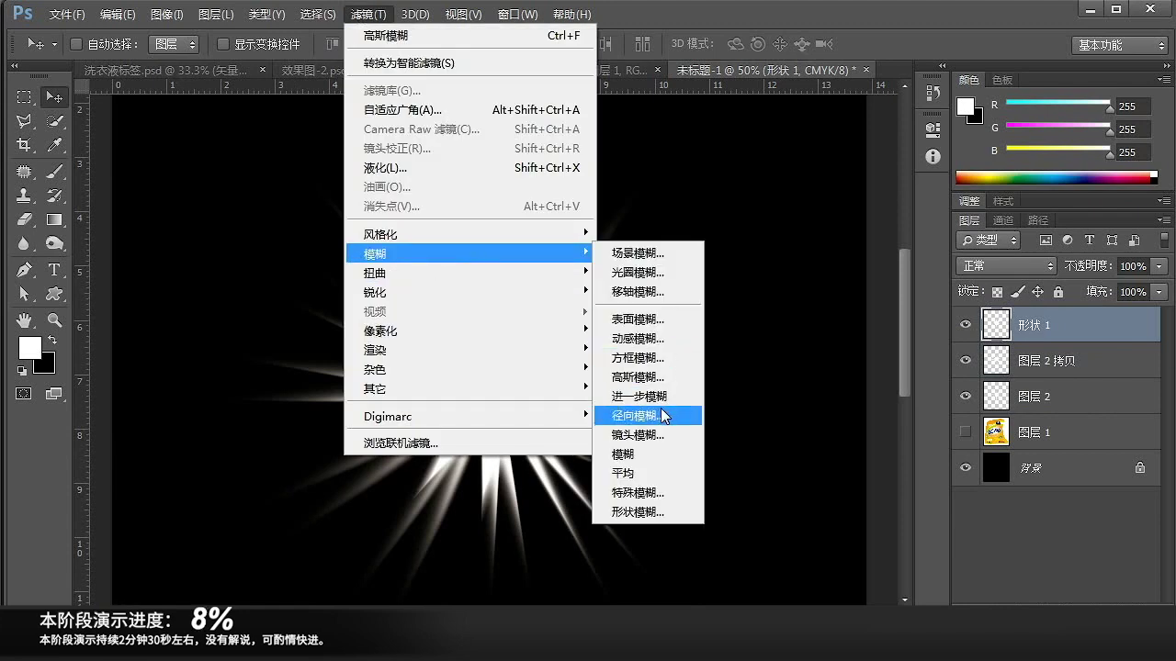
{"action": "left_click", "coordinate": [664, 381]}
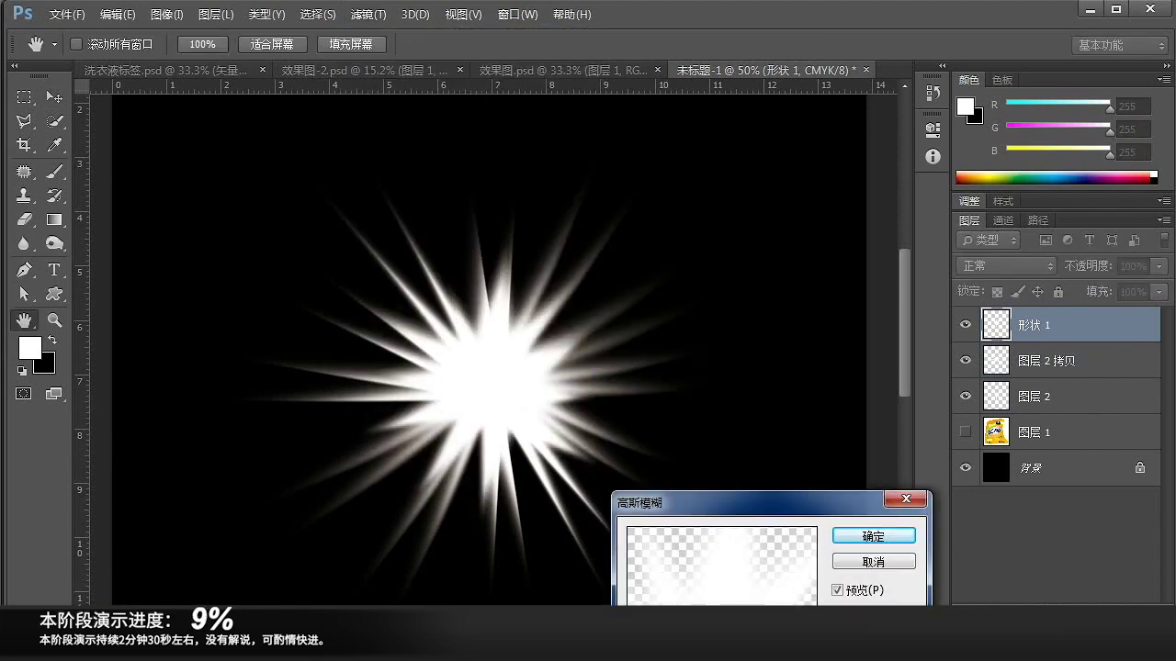
{"action": "left_click", "coordinate": [876, 542]}
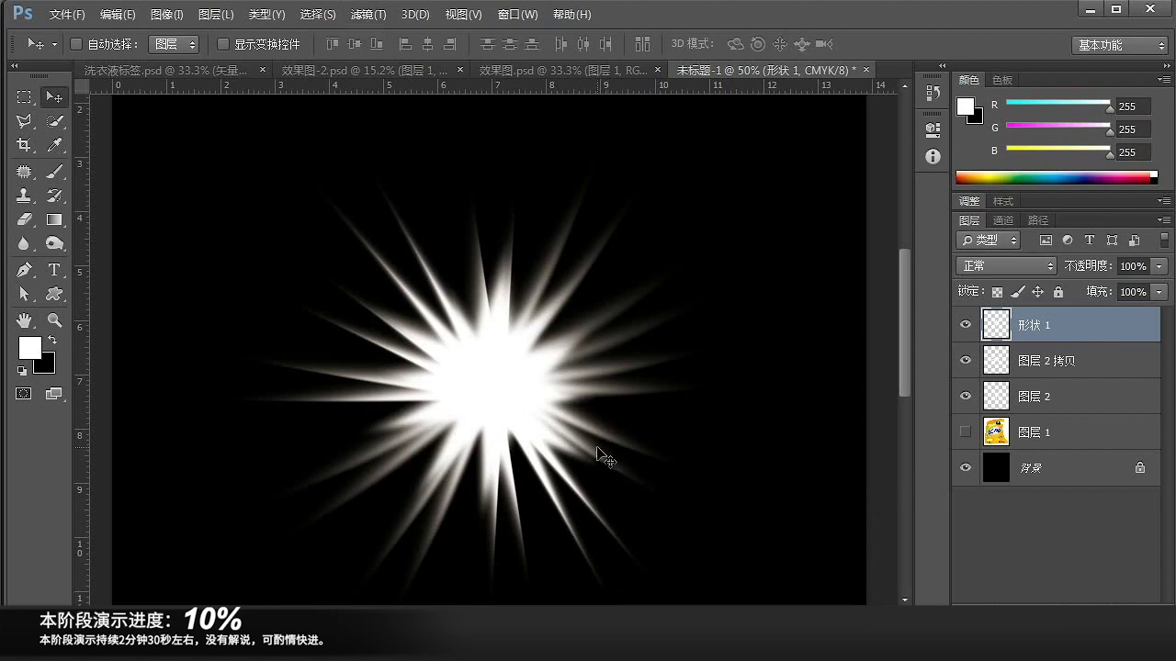
- Rotate the blurred star on 形状 1 slightly clockwise and keep it centred on the burst
{"action": "key", "text": "ctrl+t"}
{"action": "left_click_drag", "start_coordinate": [766, 506], "coordinate": [756, 533]}
{"action": "key", "text": "Return"}
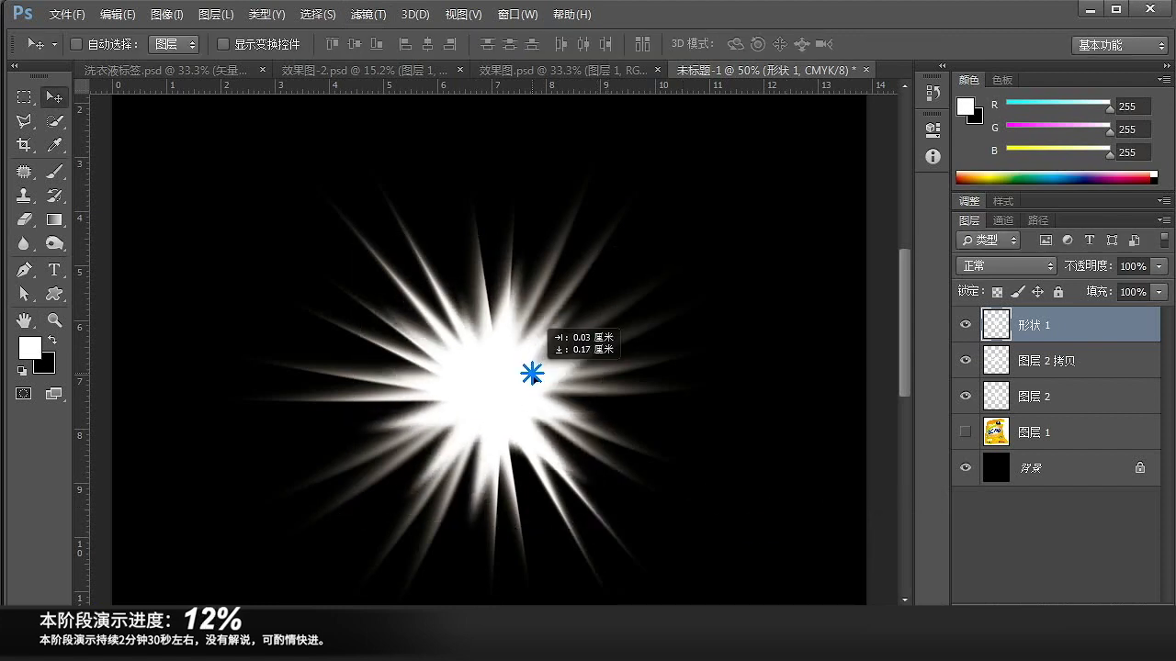
- Rotate the rays on 图层 2 slightly and nudge them left to line up with the bright centre
{"action": "left_click", "coordinate": [551, 492], "text": "ctrl"}
{"action": "key", "text": "ctrl+t"}
{"action": "scroll", "coordinate": [648, 546], "scroll_direction": "down", "scroll_amount": 2}
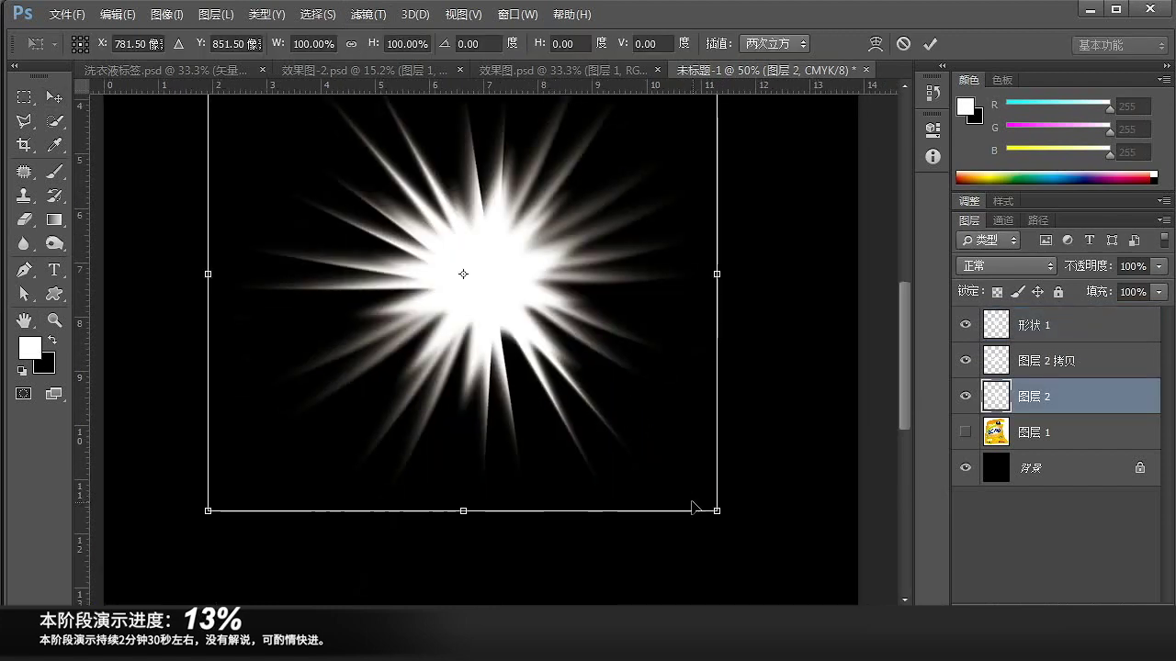
{"action": "left_click_drag", "start_coordinate": [720, 507], "coordinate": [630, 449]}
{"action": "key", "text": "Return"}
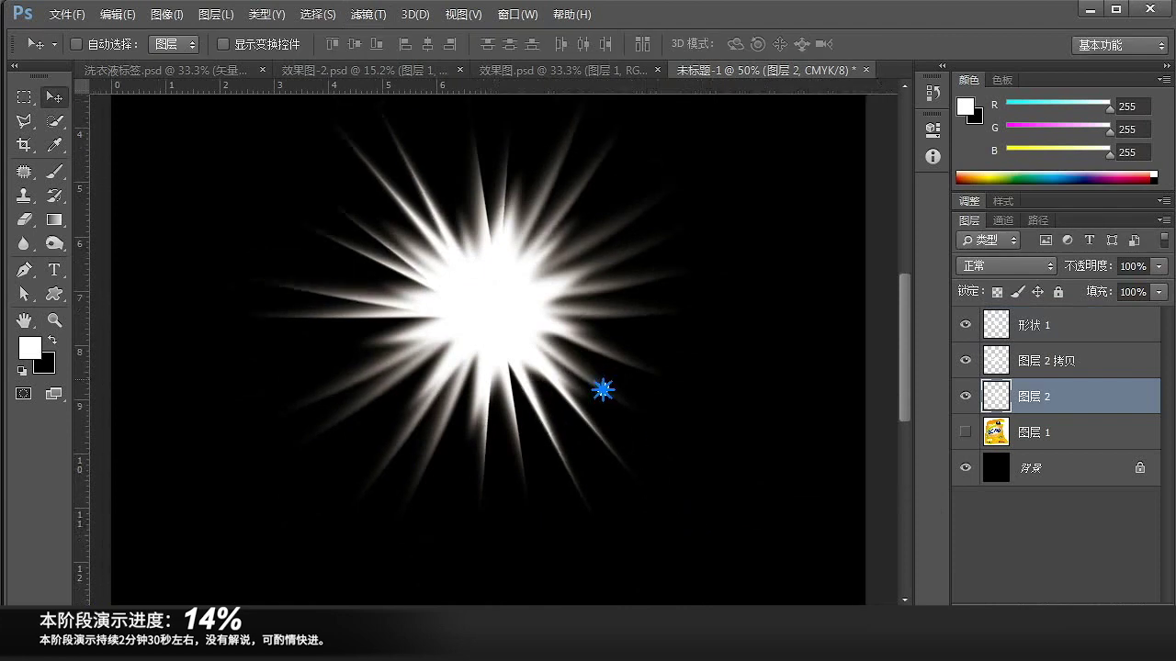
{"action": "left_click_drag", "start_coordinate": [533, 411], "coordinate": [526, 412]}
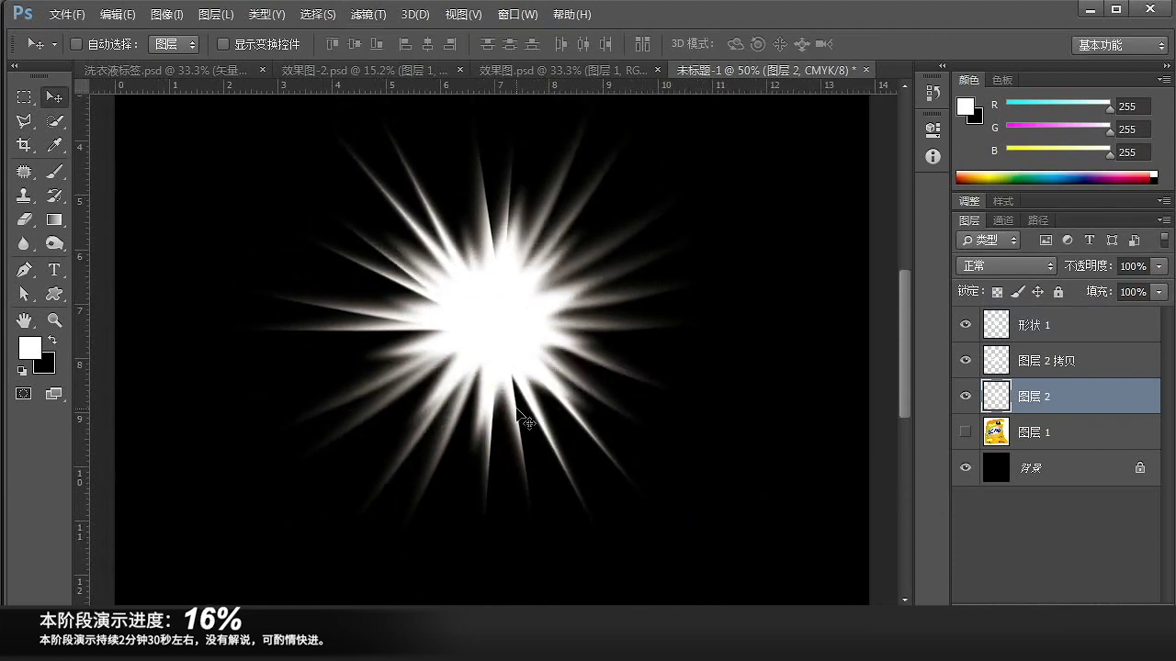
- Rotate the rays on 图层 2 拷贝 counterclockwise in two passes, recentring them on the bright core after each
{"action": "key", "text": "ctrl+j"}
{"action": "key", "text": "ctrl+t"}
{"action": "left_click_drag", "start_coordinate": [777, 459], "coordinate": [714, 281]}
{"action": "key", "text": "Return"}
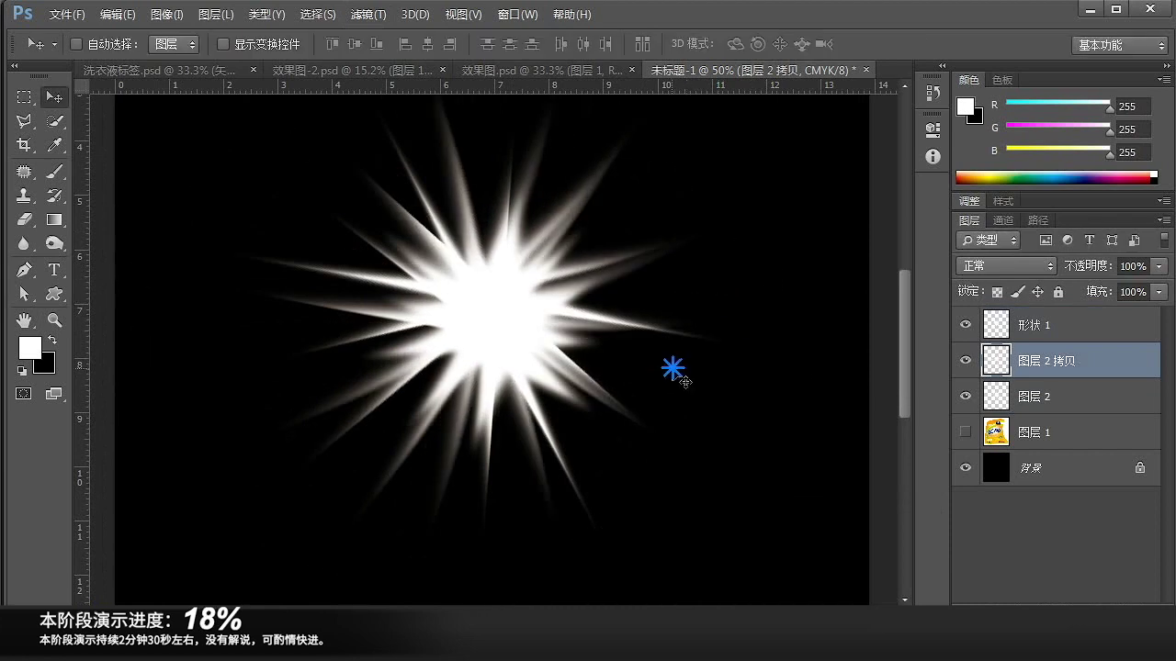
{"action": "left_click_drag", "start_coordinate": [662, 415], "coordinate": [659, 428]}
{"action": "key", "text": "ctrl+t"}
{"action": "left_click_drag", "start_coordinate": [774, 524], "coordinate": [848, 394]}
{"action": "key", "text": "Return"}
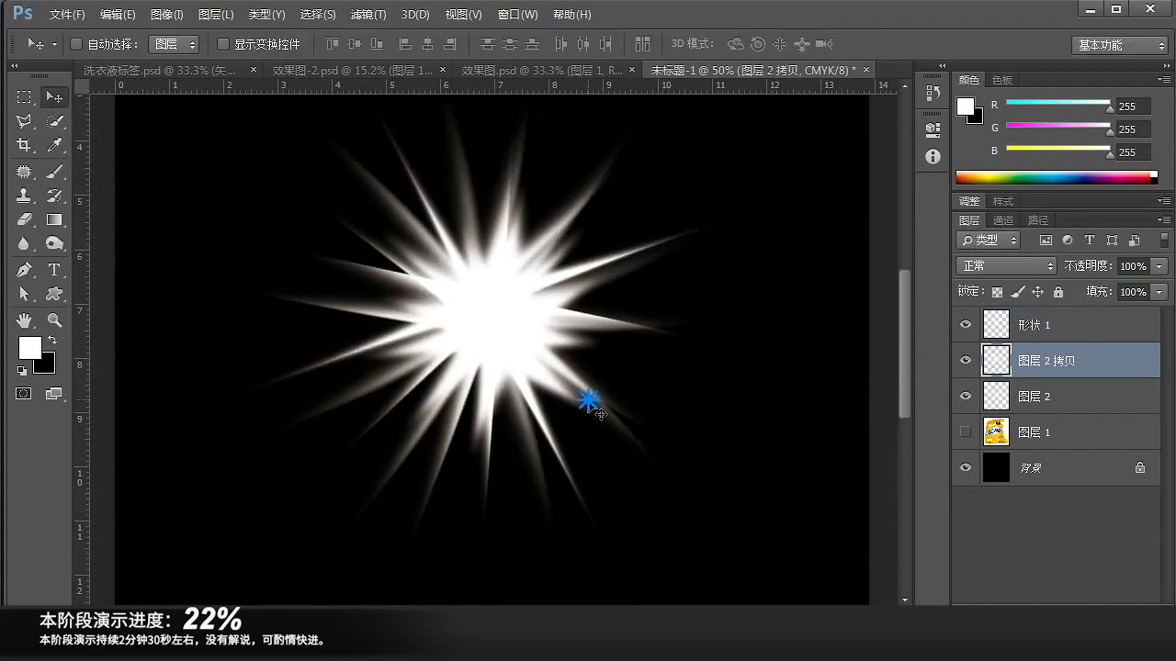
{"action": "left_click_drag", "start_coordinate": [587, 401], "coordinate": [594, 412]}
- Apply a Radial Blur of 62 with the zoom method and best quality to the rays on 图层 2 拷贝
{"action": "key", "text": "z"}
{"action": "left_click", "coordinate": [596, 412], "text": "alt"}
{"action": "left_click", "coordinate": [595, 412], "text": "alt"}
{"action": "left_click", "coordinate": [530, 356]}
{"action": "left_click", "coordinate": [530, 356]}
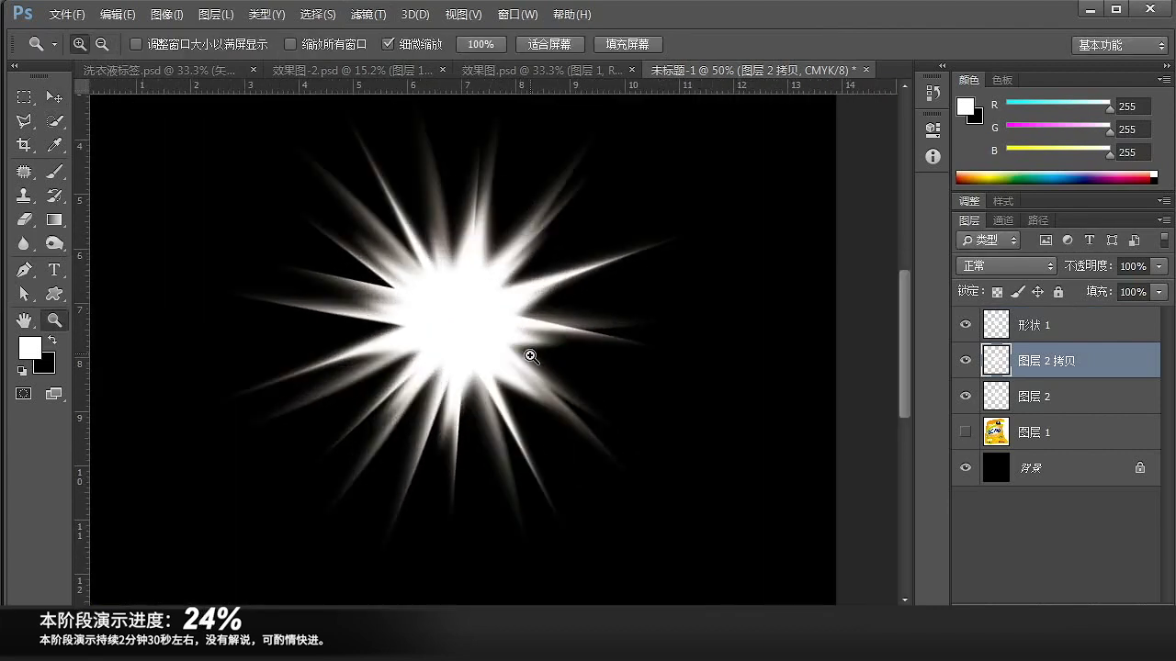
{"action": "left_click", "coordinate": [368, 15]}
{"action": "mouse_move", "coordinate": [481, 272]}
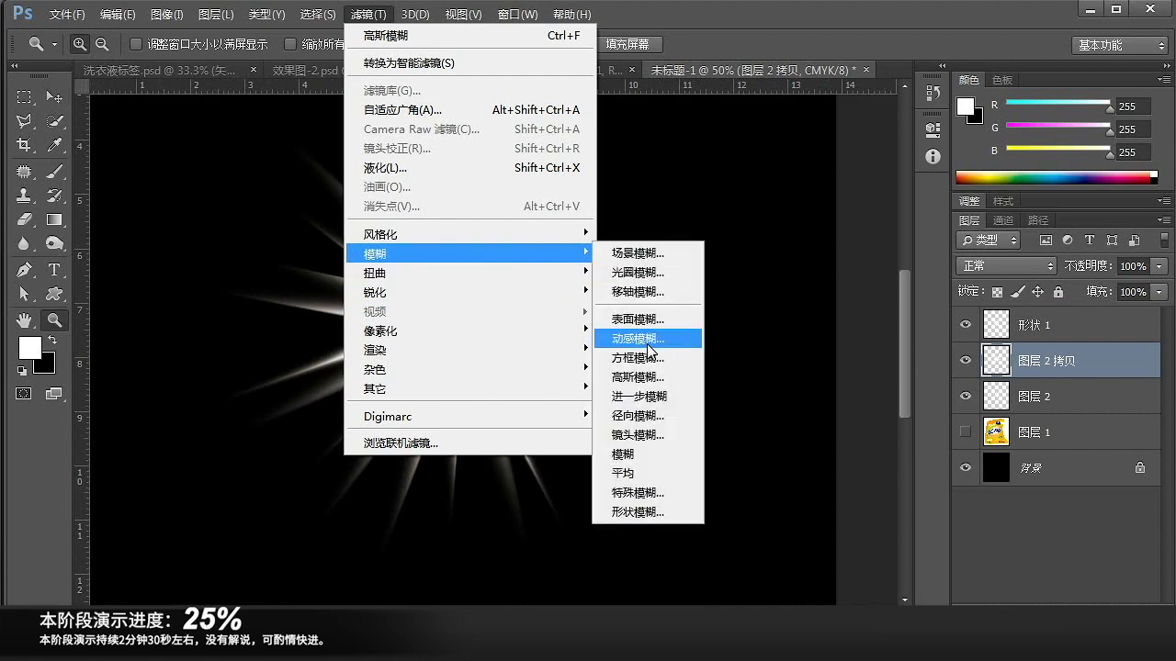
{"action": "left_click", "coordinate": [670, 416]}
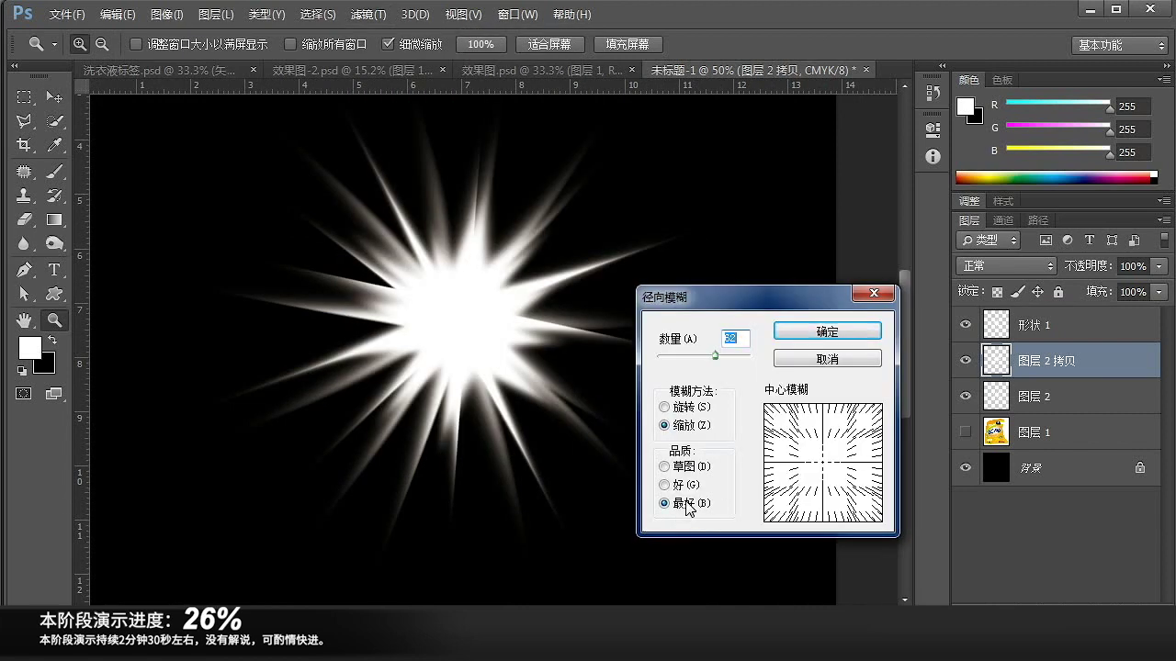
{"action": "left_click", "coordinate": [817, 341]}
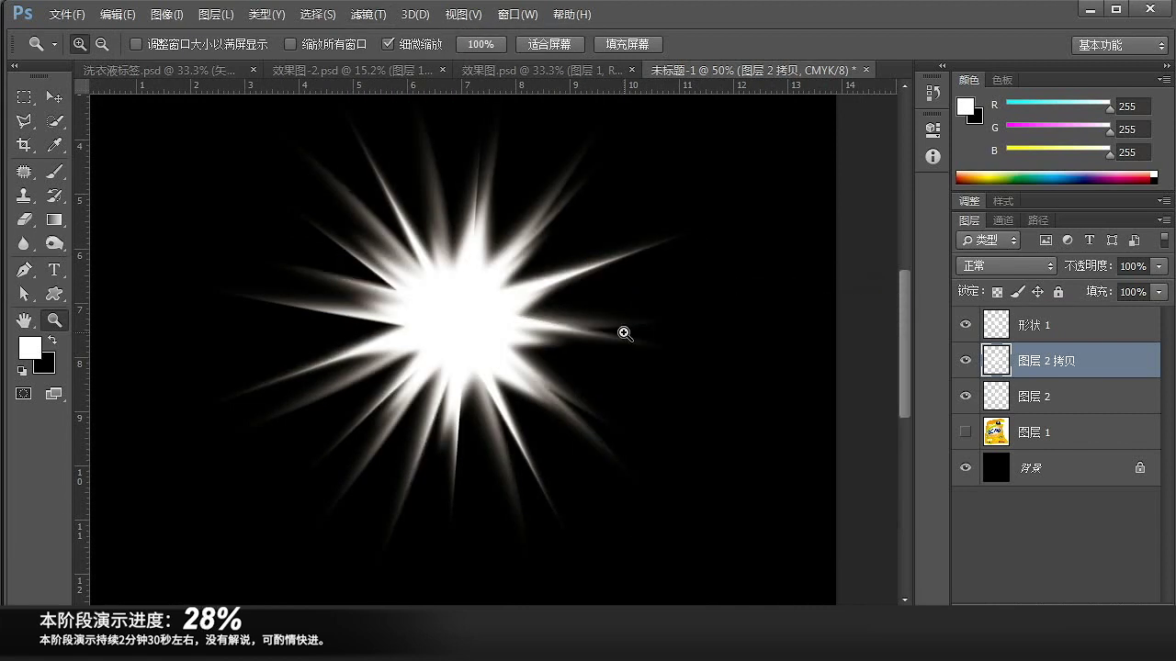
- Rotate the white star on 形状 1 slightly clockwise around the bright core
{"action": "left_click", "coordinate": [1027, 395]}
{"action": "left_click", "coordinate": [1061, 325]}
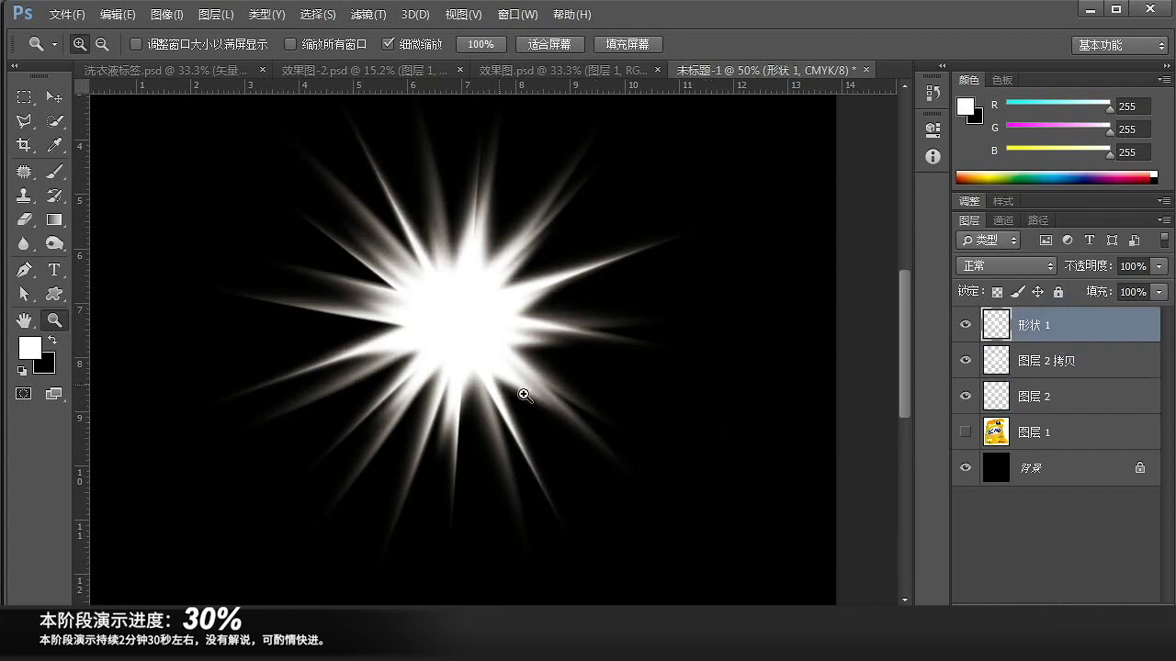
{"action": "left_click", "coordinate": [441, 354]}
{"action": "key", "text": "v"}
{"action": "left_click", "coordinate": [961, 363]}
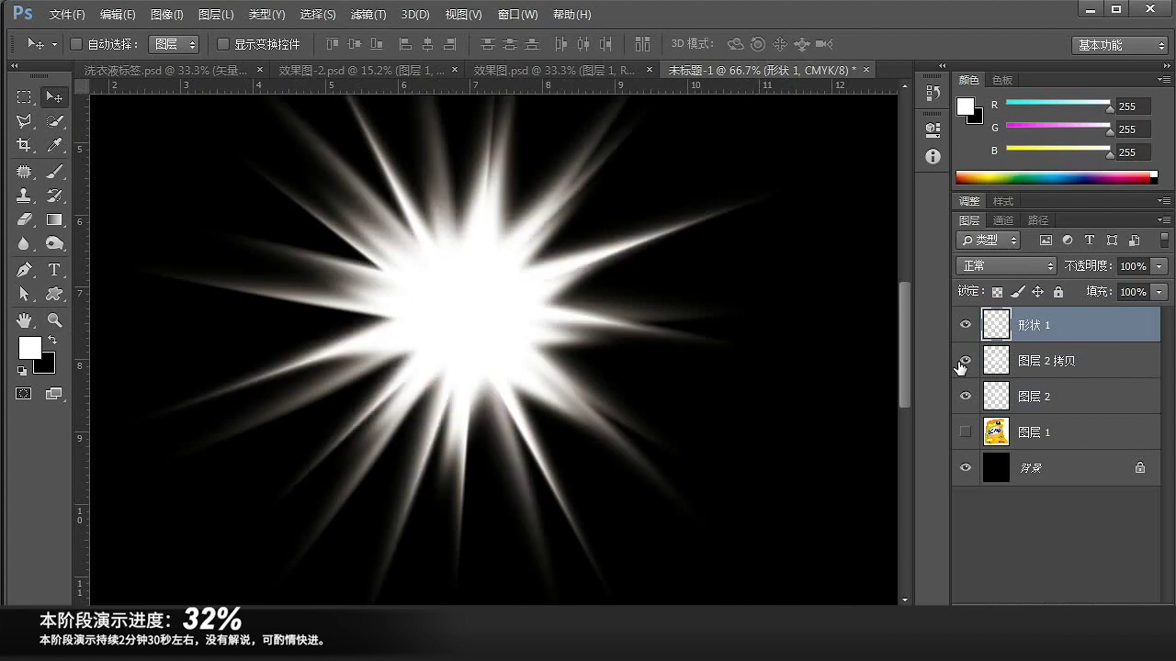
{"action": "key", "text": "ctrl+t"}
{"action": "left_click_drag", "start_coordinate": [833, 428], "coordinate": [759, 497]}
{"action": "key", "text": "Return"}
- Rotate the rays on 图层 2 拷贝 clockwise by about 8° and scale them down slightly
{"action": "left_click", "coordinate": [1125, 358]}
{"action": "key", "text": "ctrl+t"}
{"action": "key", "text": "ctrl+minus"}
{"action": "key", "text": "ctrl+minus"}
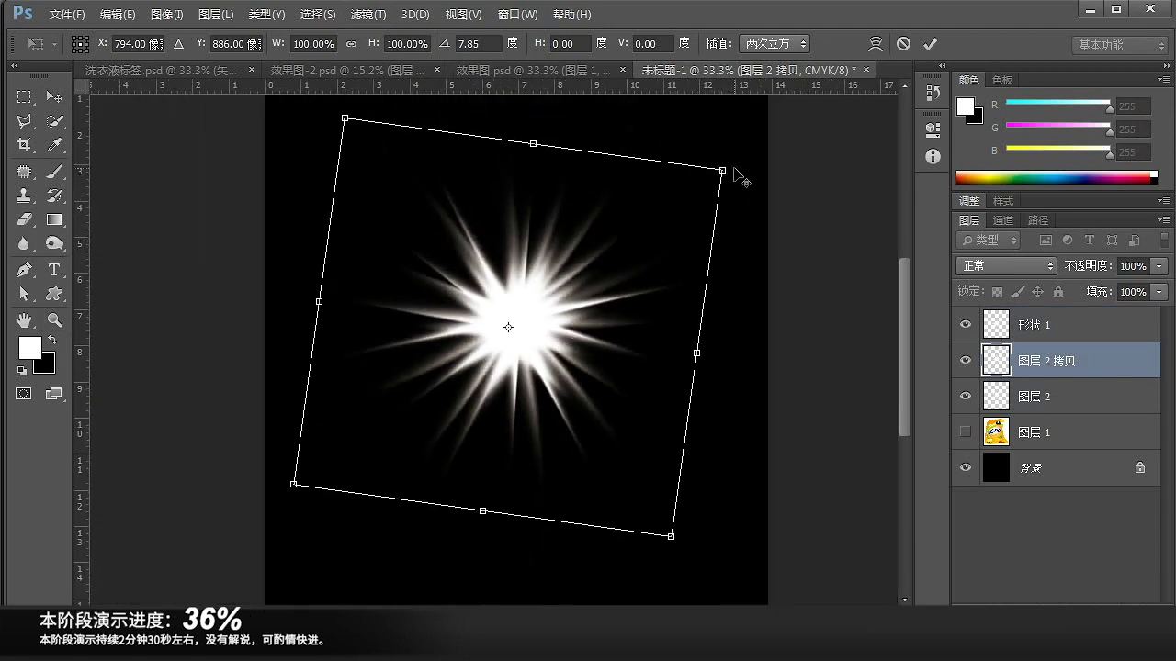
{"action": "left_click_drag", "start_coordinate": [724, 167], "coordinate": [690, 194]}
{"action": "key", "text": "Return"}
- Rotate the rays on 图层 2 about 7° clockwise, skew them slightly and scale them down to about 87%
{"action": "left_click", "coordinate": [1086, 404]}
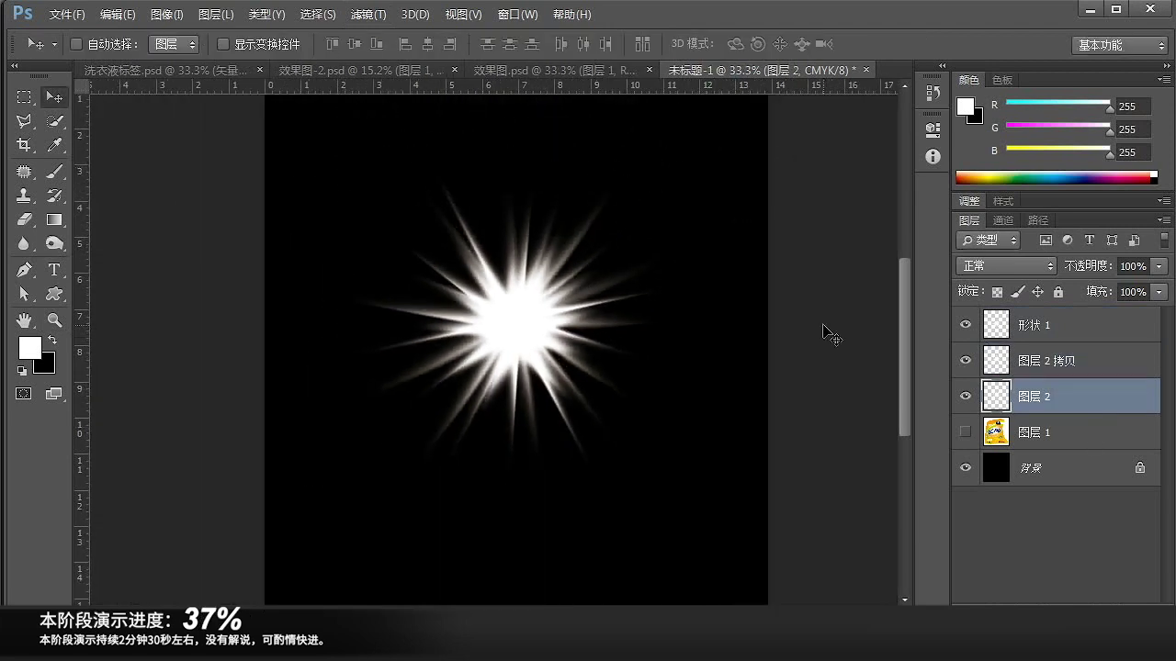
{"action": "key", "text": "ctrl+t"}
{"action": "left_click_drag", "start_coordinate": [676, 148], "coordinate": [688, 215]}
{"action": "left_click_drag", "start_coordinate": [355, 288], "coordinate": [355, 299]}
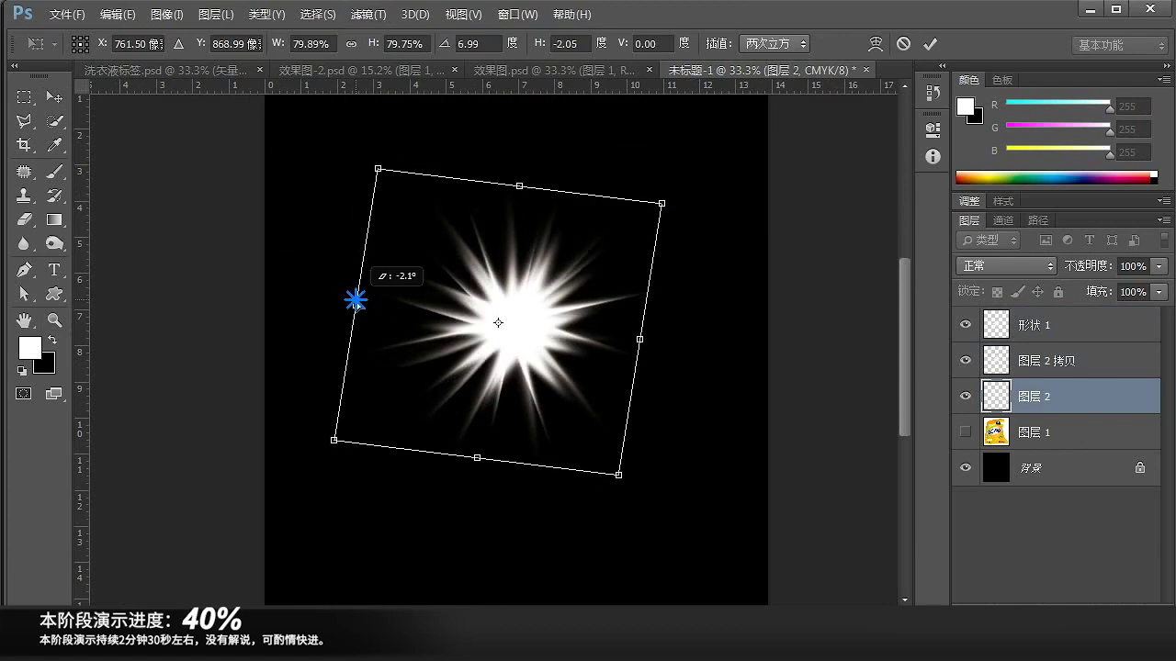
{"action": "mouse_move", "coordinate": [375, 166]}
{"action": "left_mouse_down"}
{"action": "mouse_move", "coordinate": [386, 176]}
{"action": "mouse_move", "coordinate": [358, 147]}
{"action": "mouse_move", "coordinate": [367, 156]}
{"action": "left_mouse_up"}
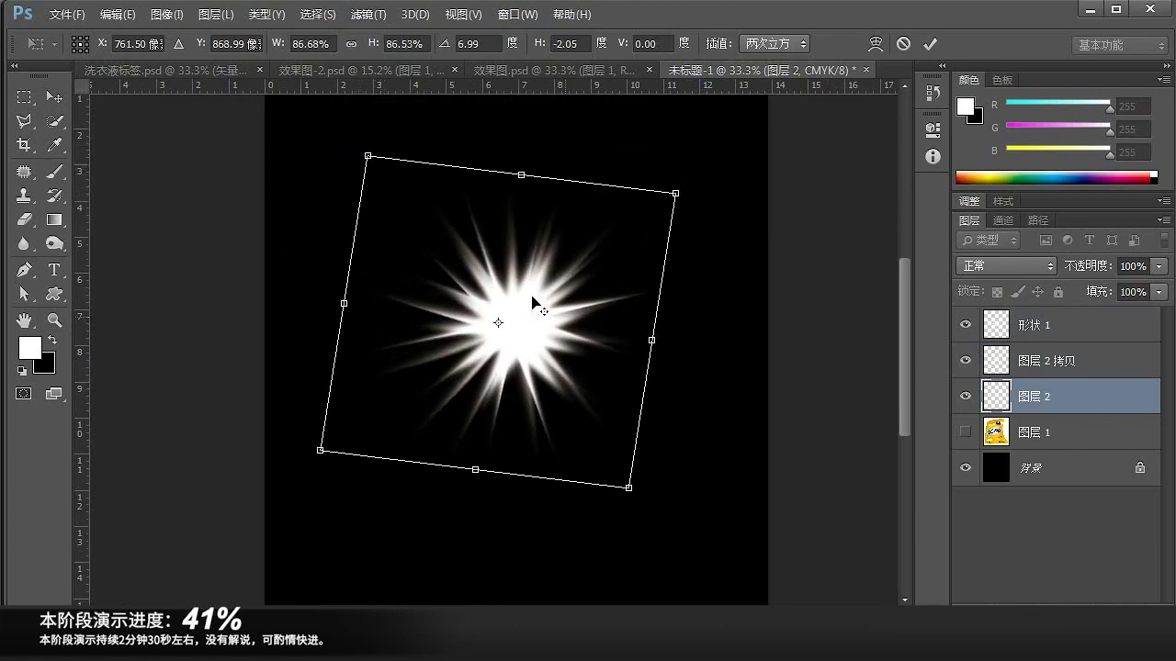
{"action": "key", "text": "Return"}
- Rotate the star on 形状 1 about 8° counterclockwise, adjust its proportions and recentre it on the bright core
{"action": "scroll", "coordinate": [552, 339], "scroll_direction": "up", "scroll_amount": 2}
{"action": "left_click", "coordinate": [512, 440], "text": "ctrl"}
{"action": "left_click_drag", "start_coordinate": [512, 441], "coordinate": [514, 441]}
{"action": "left_click", "coordinate": [504, 425], "text": "ctrl"}
{"action": "key", "text": "ctrl+t"}
{"action": "left_click_drag", "start_coordinate": [725, 482], "coordinate": [781, 460]}
{"action": "left_click_drag", "start_coordinate": [513, 505], "coordinate": [509, 522]}
{"action": "left_click_drag", "start_coordinate": [705, 493], "coordinate": [663, 491]}
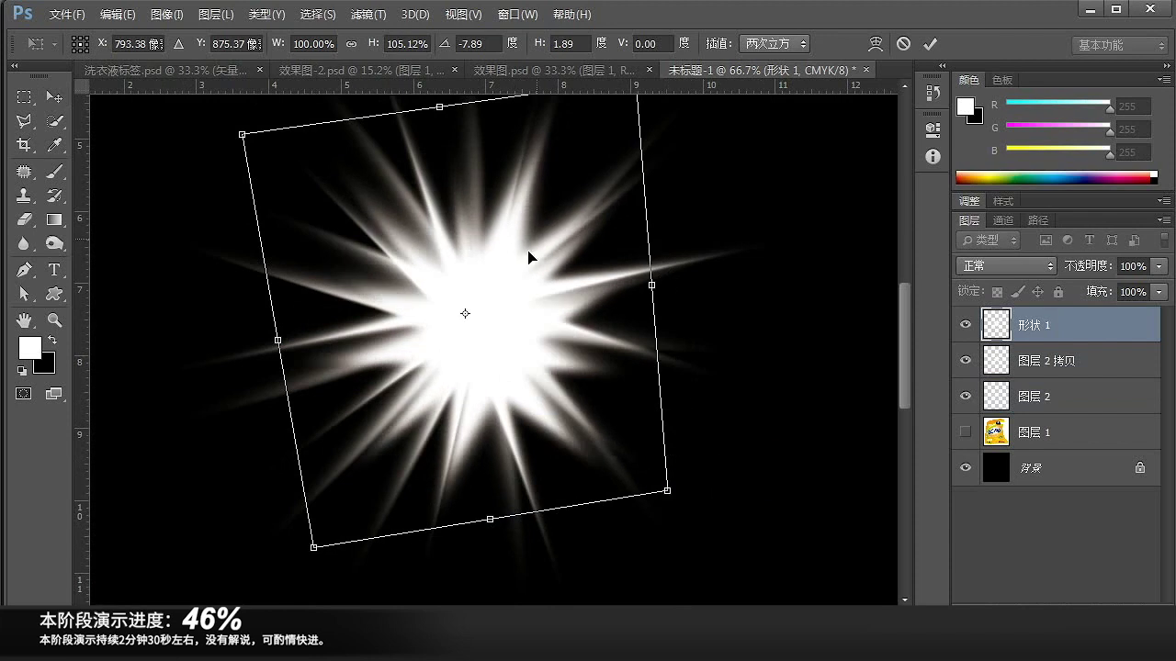
{"action": "left_click_drag", "start_coordinate": [631, 105], "coordinate": [607, 177]}
{"action": "left_click_drag", "start_coordinate": [477, 418], "coordinate": [464, 419]}
{"action": "key", "text": "Return"}
- Duplicate 图层 2 拷贝 and rotate the duplicate's rays about 10.8° clockwise
{"action": "key", "text": "z"}
{"action": "left_click", "coordinate": [476, 423], "text": "alt"}
{"action": "left_click", "coordinate": [476, 423], "text": "alt"}
{"action": "left_click", "coordinate": [475, 422]}
{"action": "key", "text": "v"}
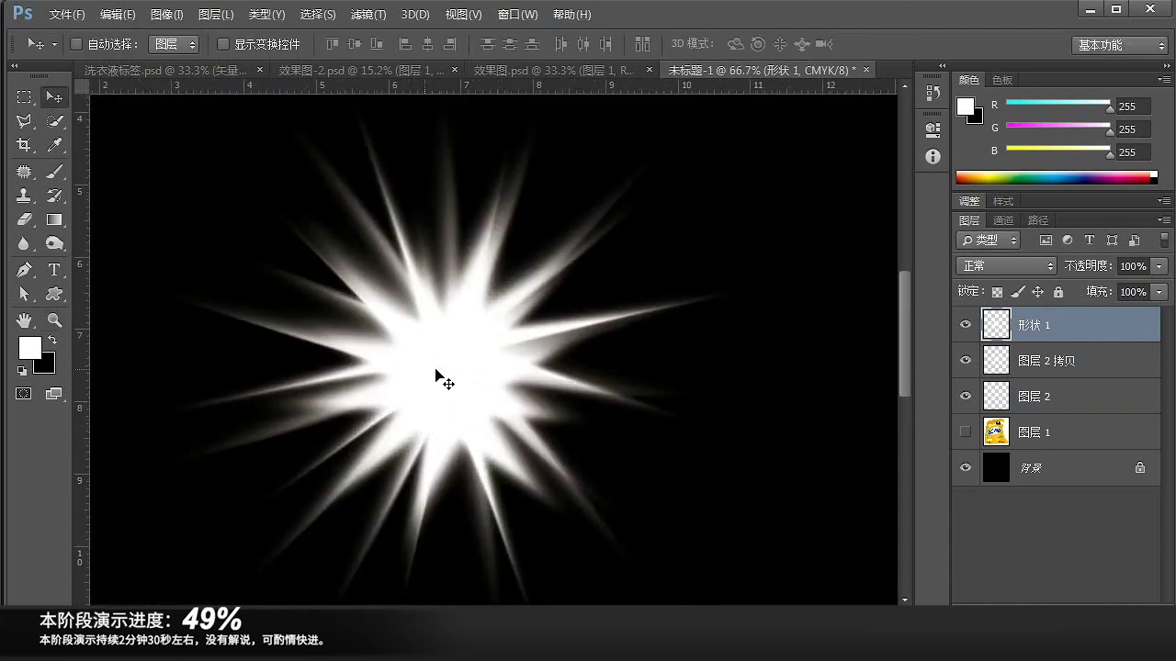
{"action": "left_click", "coordinate": [322, 384], "text": "ctrl"}
{"action": "key", "text": "ctrl+j"}
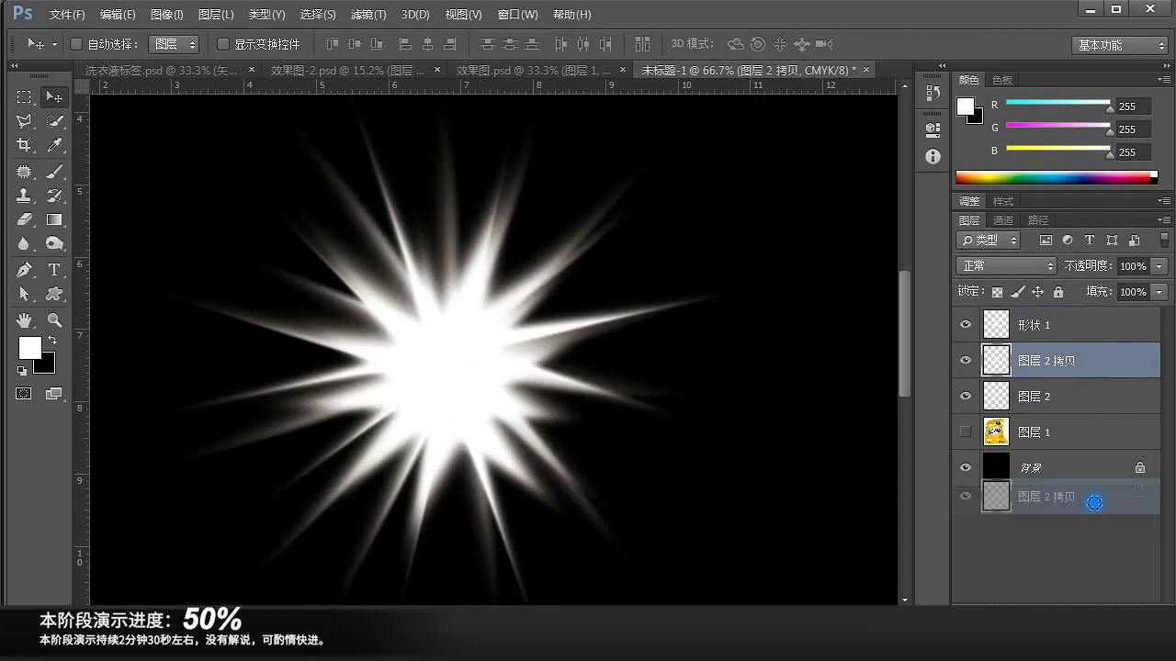
{"action": "key", "text": "ctrl+t"}
{"action": "left_click_drag", "start_coordinate": [790, 427], "coordinate": [793, 517]}
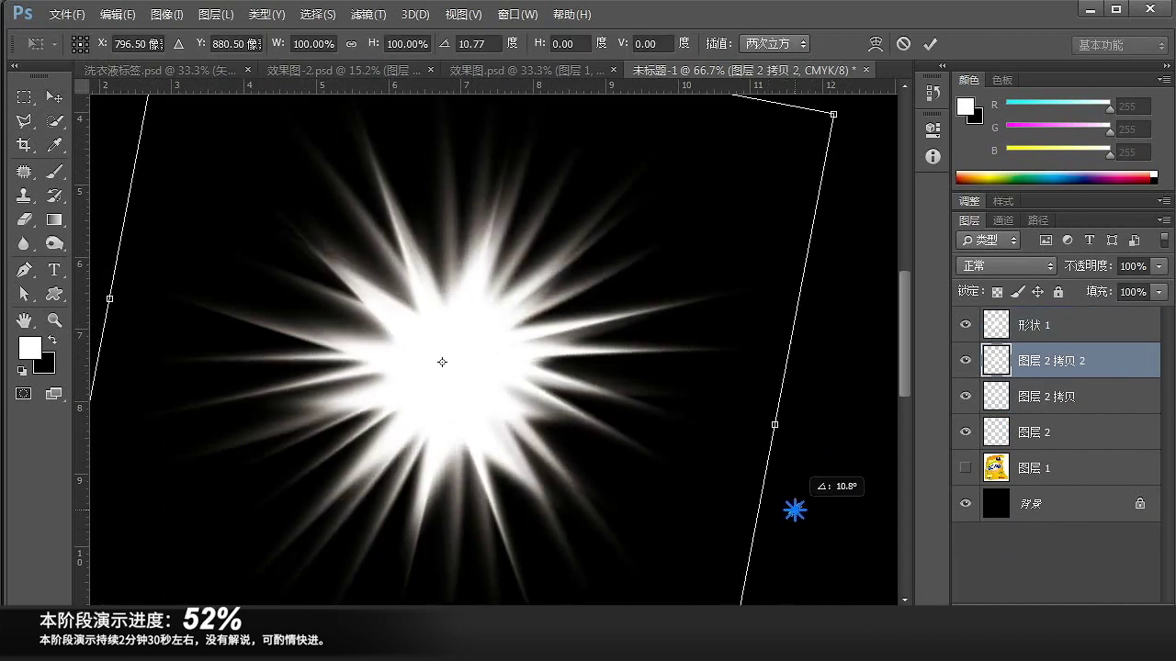
{"action": "key", "text": "Return"}
- Duplicate 图层 2 and rotate the duplicate's rays clockwise to fill the gaps in the burst
{"action": "key", "text": "z"}
{"action": "left_click", "coordinate": [578, 409], "text": "alt"}
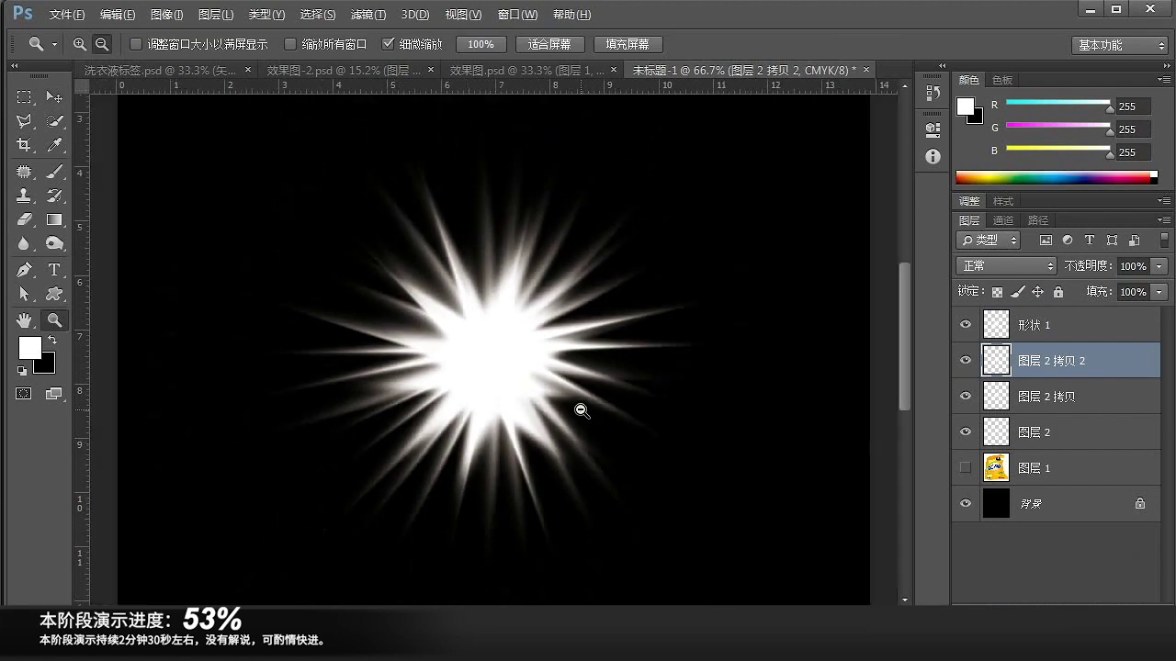
{"action": "left_click", "coordinate": [578, 409], "text": "alt"}
{"action": "left_click", "coordinate": [578, 410]}
{"action": "left_click", "coordinate": [576, 409]}
{"action": "key", "text": "v"}
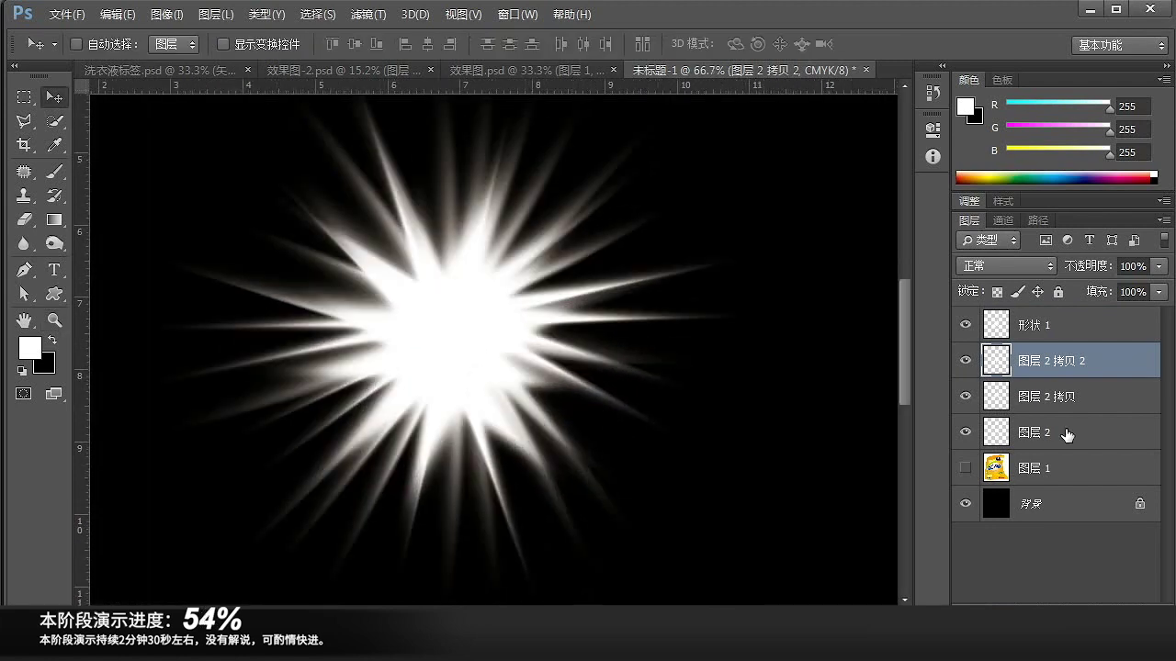
{"action": "left_click_drag", "start_coordinate": [1065, 434], "coordinate": [1121, 617]}
{"action": "key", "text": "ctrl+t"}
{"action": "left_click_drag", "start_coordinate": [771, 464], "coordinate": [730, 517]}
{"action": "key", "text": "Return"}
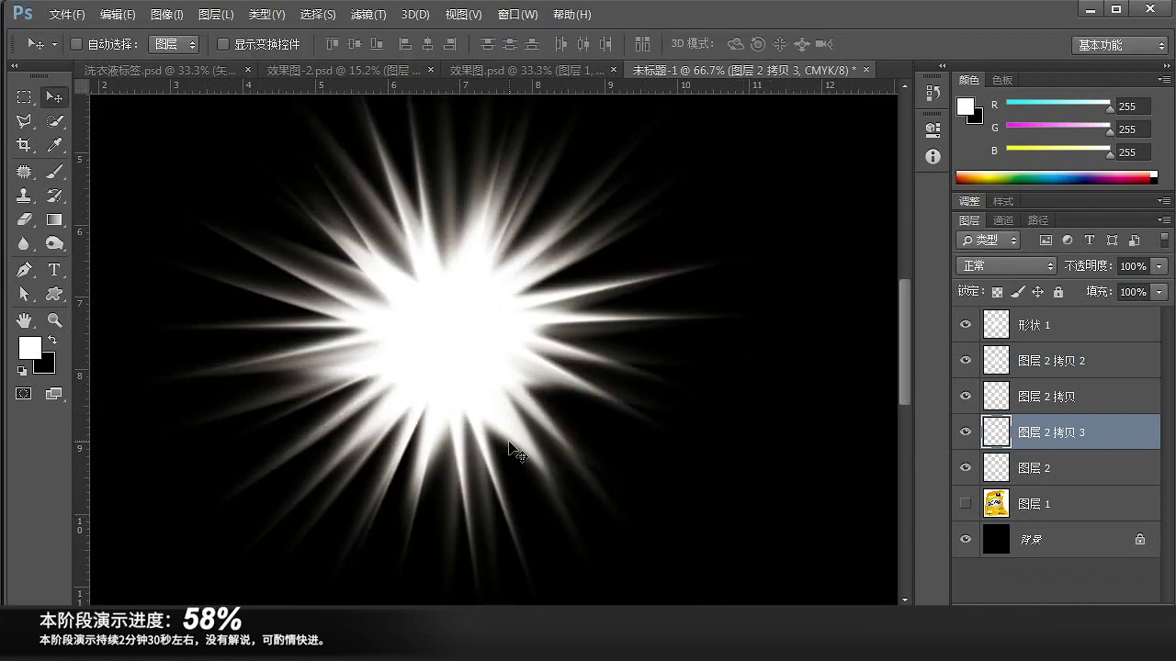
- Nudge the star up and left, duplicate 形状 1 and rotate the duplicate slightly clockwise
{"action": "left_click", "coordinate": [510, 444], "text": "ctrl"}
{"action": "left_click_drag", "start_coordinate": [510, 445], "coordinate": [506, 438]}
{"action": "left_click_drag", "start_coordinate": [1074, 328], "coordinate": [1121, 616]}
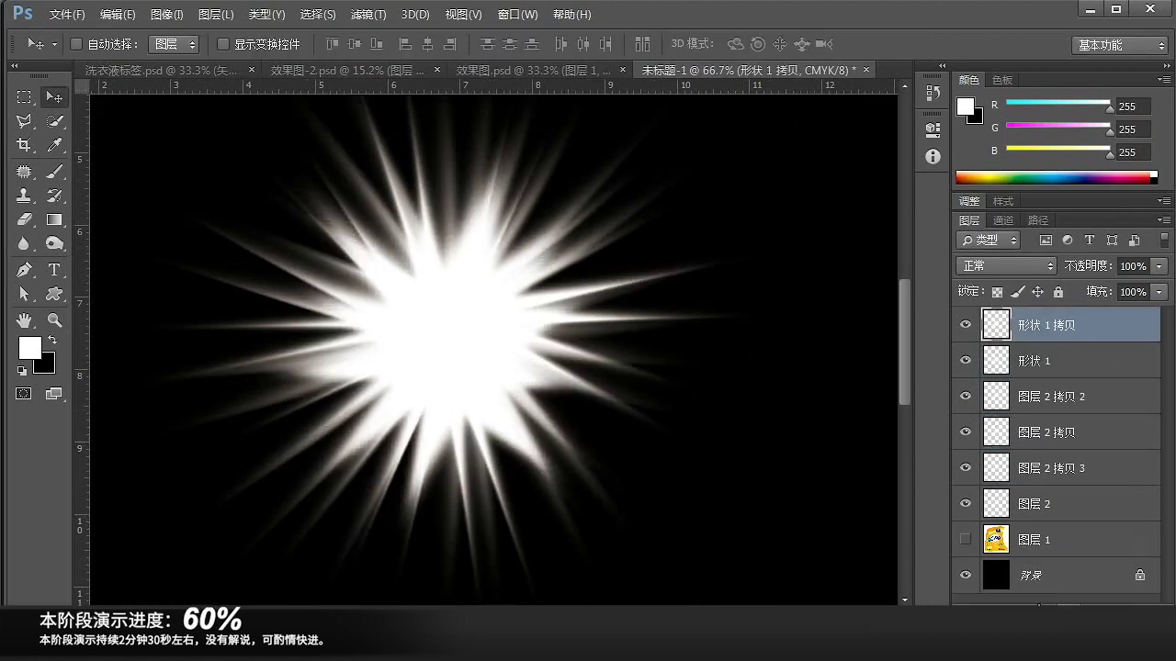
{"action": "key", "text": "ctrl+t"}
{"action": "left_click_drag", "start_coordinate": [756, 481], "coordinate": [738, 515]}
{"action": "key", "text": "Return"}
- Widen the star on 形状 1 拷贝 slightly and reposition it over the bright core
{"action": "key", "text": "ctrl+t"}
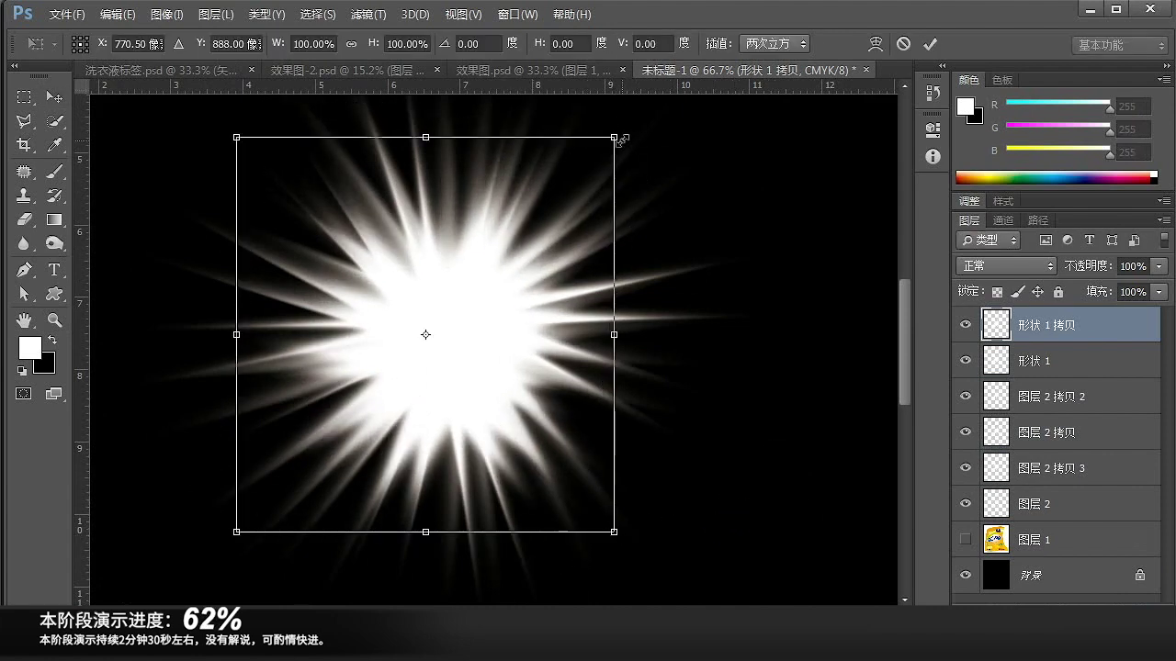
{"action": "left_click_drag", "start_coordinate": [613, 341], "coordinate": [635, 349]}
{"action": "mouse_move", "coordinate": [533, 331]}
{"action": "left_mouse_down"}
{"action": "mouse_move", "coordinate": [517, 325]}
{"action": "mouse_move", "coordinate": [521, 343]}
{"action": "left_mouse_up"}
{"action": "key", "text": "Return"}
{"action": "key", "text": "z"}
{"action": "key", "text": "ctrl+minus"}
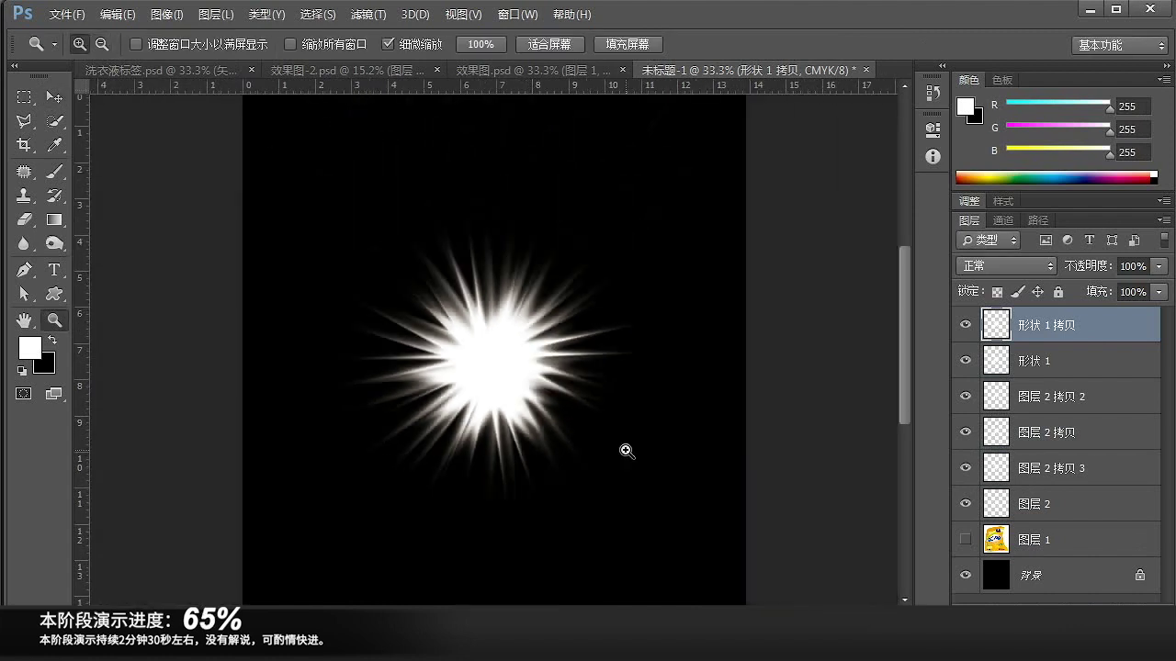
{"action": "left_click", "coordinate": [540, 387]}
{"action": "key", "text": "v"}
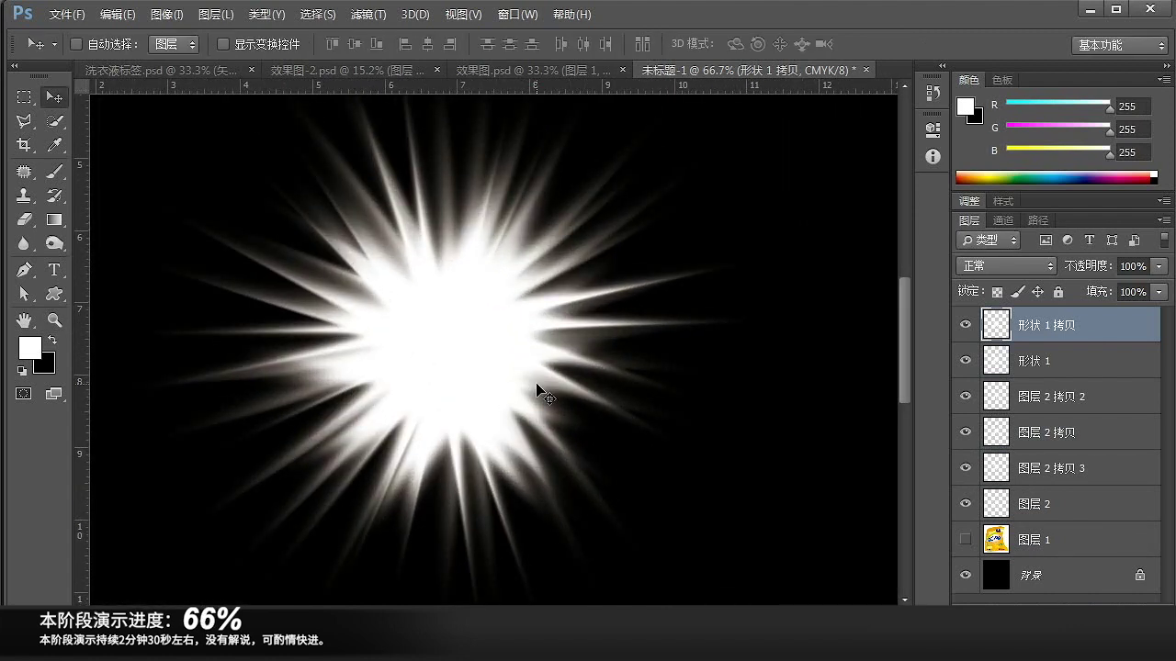
- Rotate the rays on 图层 2 拷贝 2 counterclockwise, shift them slightly right and merge them into 图层 2 拷贝
{"action": "key", "text": "z"}
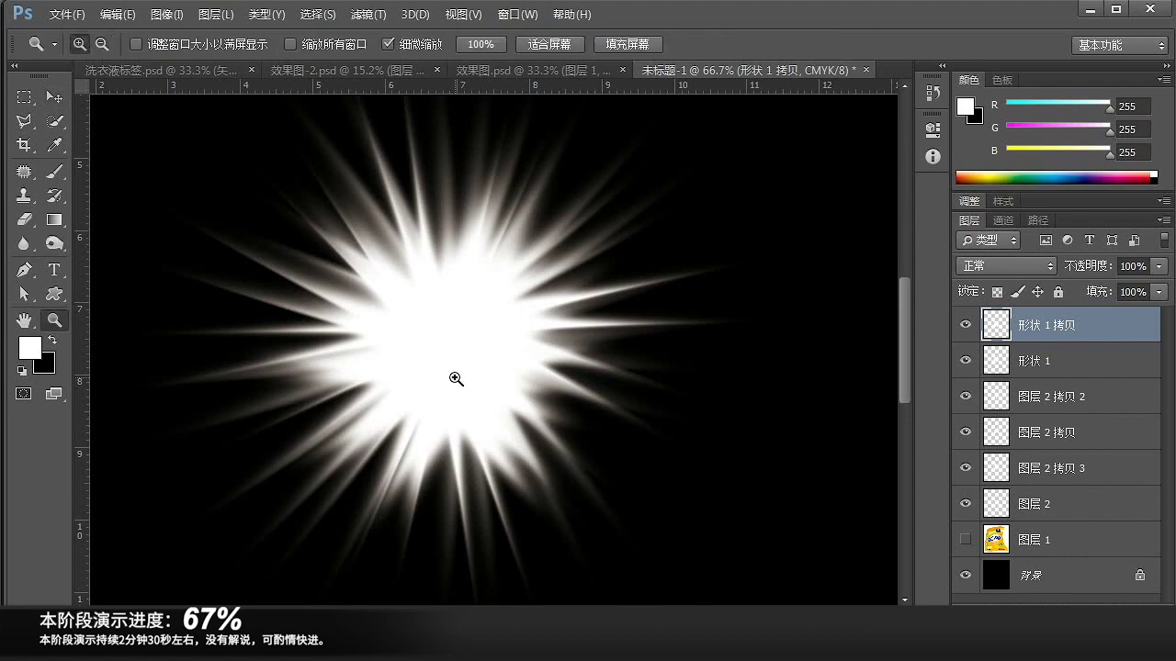
{"action": "left_click", "coordinate": [455, 379], "text": "alt"}
{"action": "left_click", "coordinate": [455, 379], "text": "alt"}
{"action": "left_click", "coordinate": [455, 379], "text": "alt"}
{"action": "left_click", "coordinate": [458, 394]}
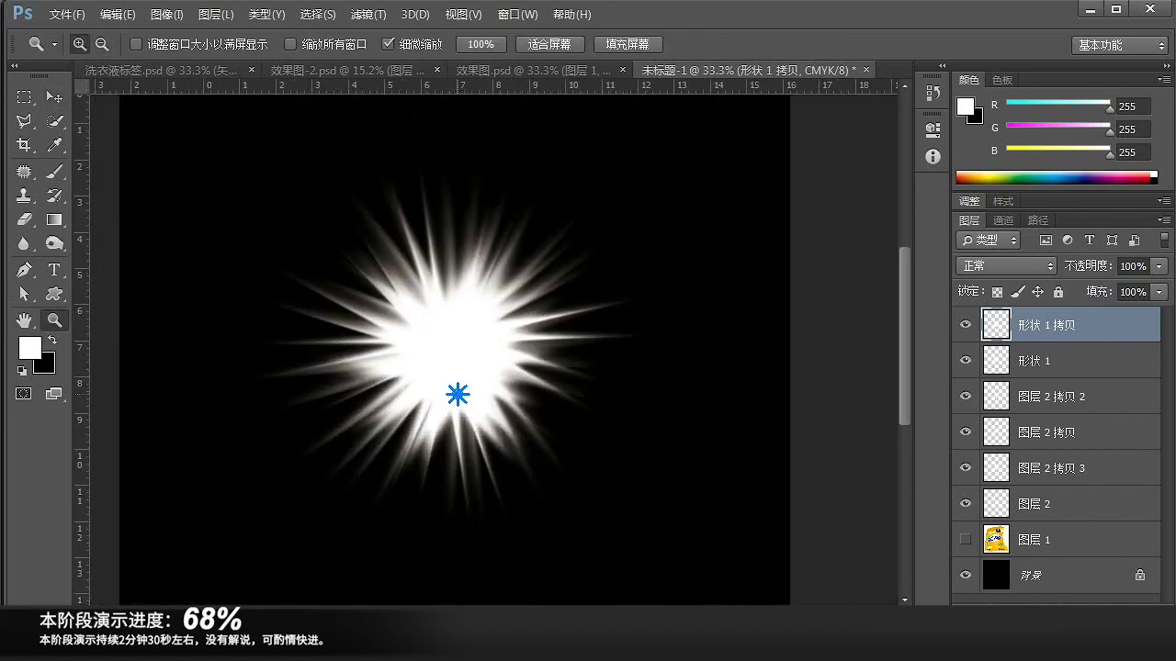
{"action": "left_click", "coordinate": [558, 503], "text": "ctrl"}
{"action": "key", "text": "ctrl+t"}
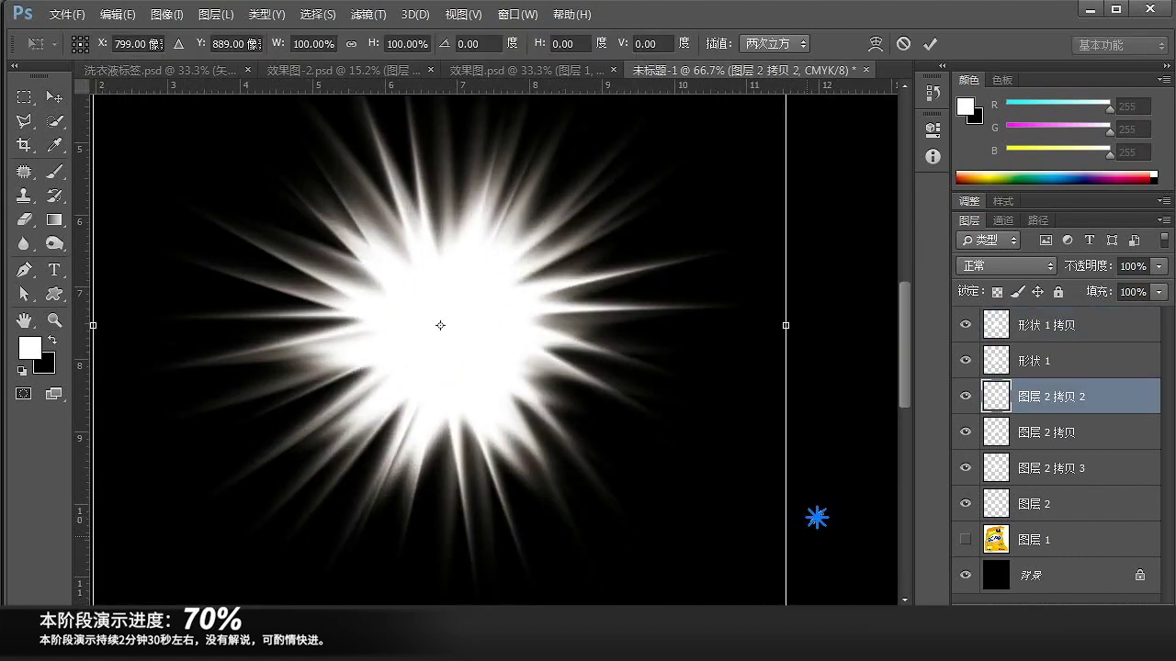
{"action": "left_click_drag", "start_coordinate": [814, 559], "coordinate": [878, 255]}
{"action": "left_click_drag", "start_coordinate": [643, 393], "coordinate": [676, 404]}
{"action": "key", "text": "Return"}
{"action": "key", "text": "ctrl+e"}
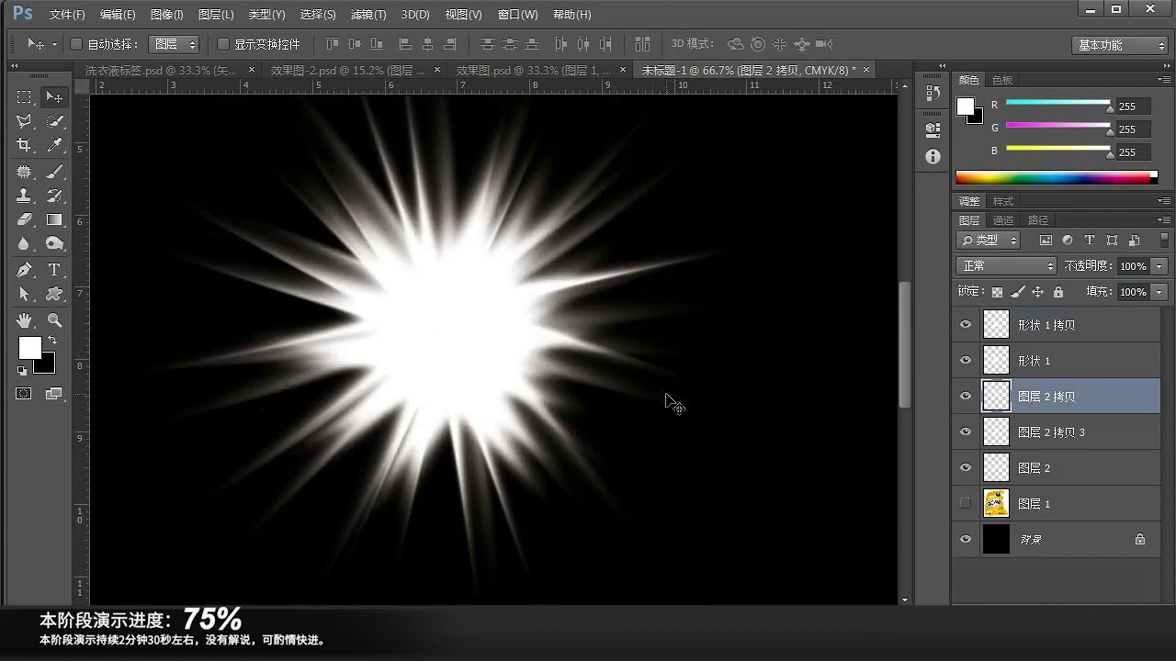
- Duplicate 图层 2 拷贝, and nudge and rotate the star on 形状 1 拷贝 clockwise
{"action": "key", "text": "ctrl+j"}
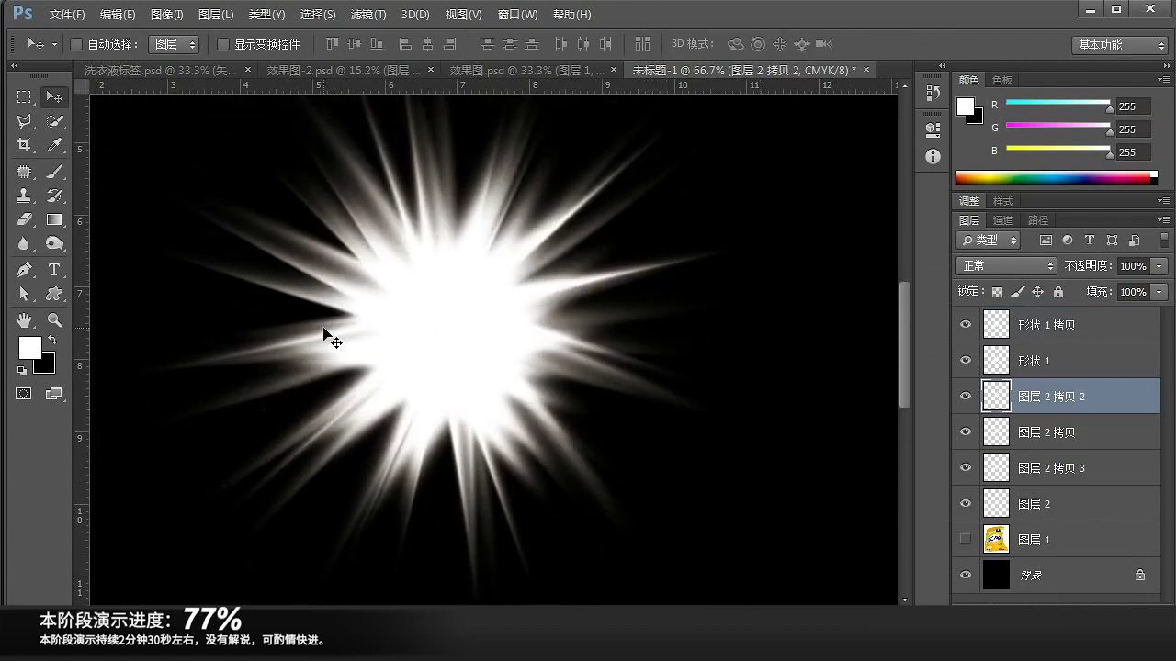
{"action": "left_click_drag", "start_coordinate": [332, 329], "coordinate": [335, 316]}
{"action": "key", "text": "ctrl+t"}
{"action": "left_click_drag", "start_coordinate": [719, 431], "coordinate": [612, 517]}
{"action": "key", "text": "Return"}
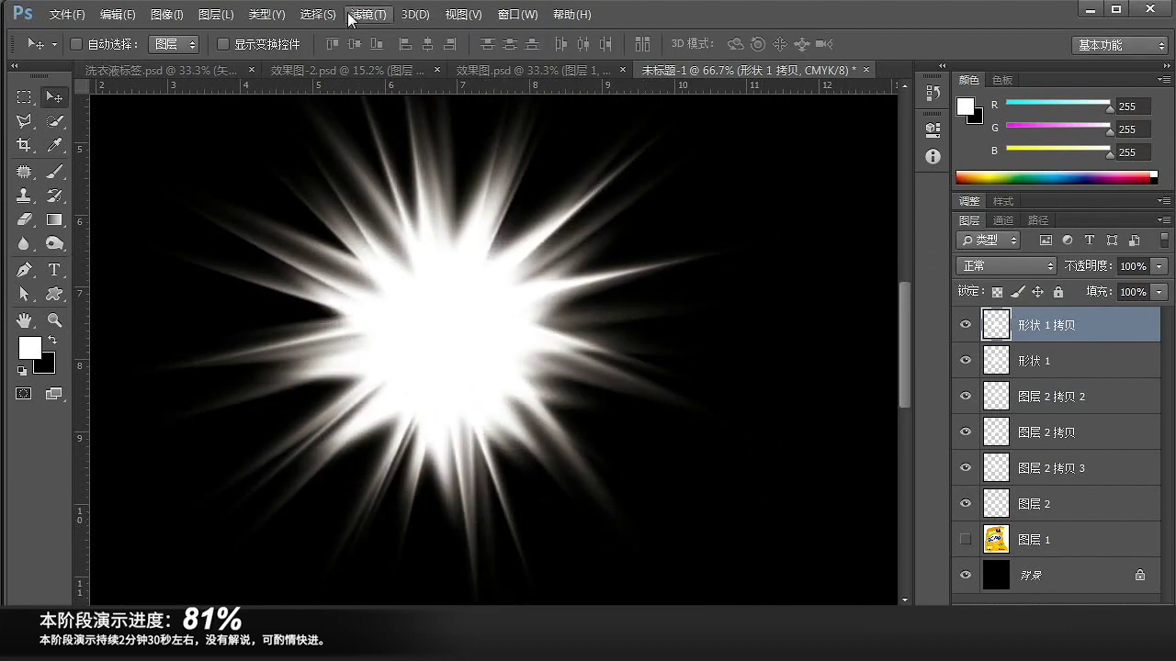
- Apply a Gaussian Blur to the star on 形状 1 拷贝
{"action": "left_click", "coordinate": [368, 14]}
{"action": "mouse_move", "coordinate": [466, 252]}
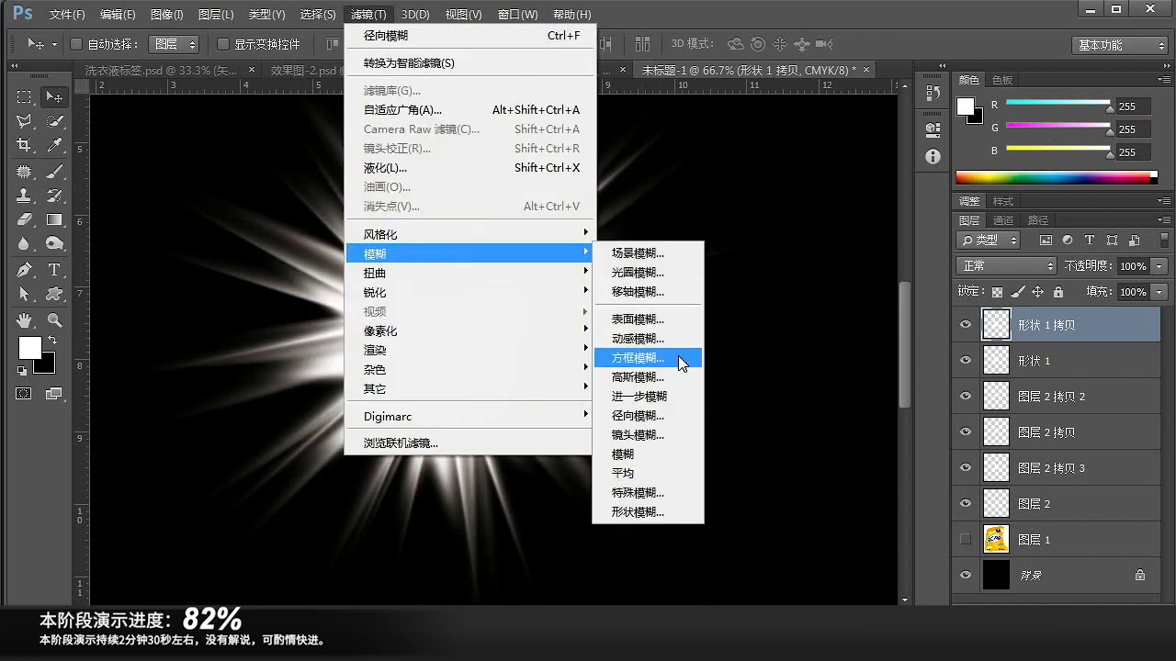
{"action": "left_click", "coordinate": [675, 377]}
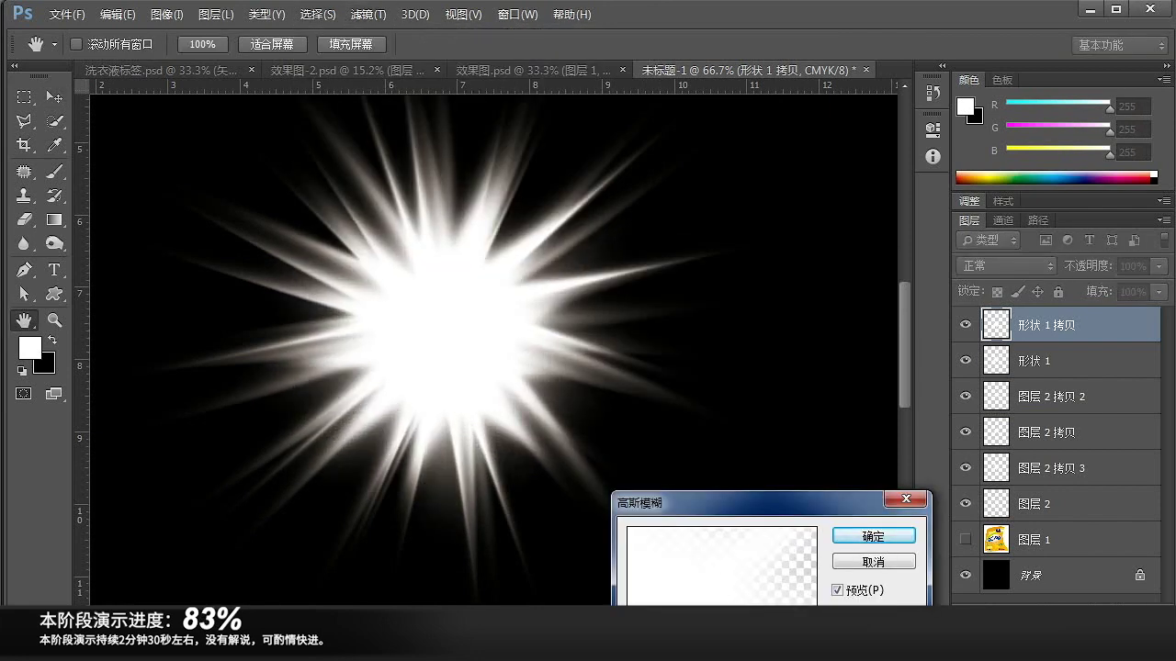
{"action": "left_click", "coordinate": [861, 544]}
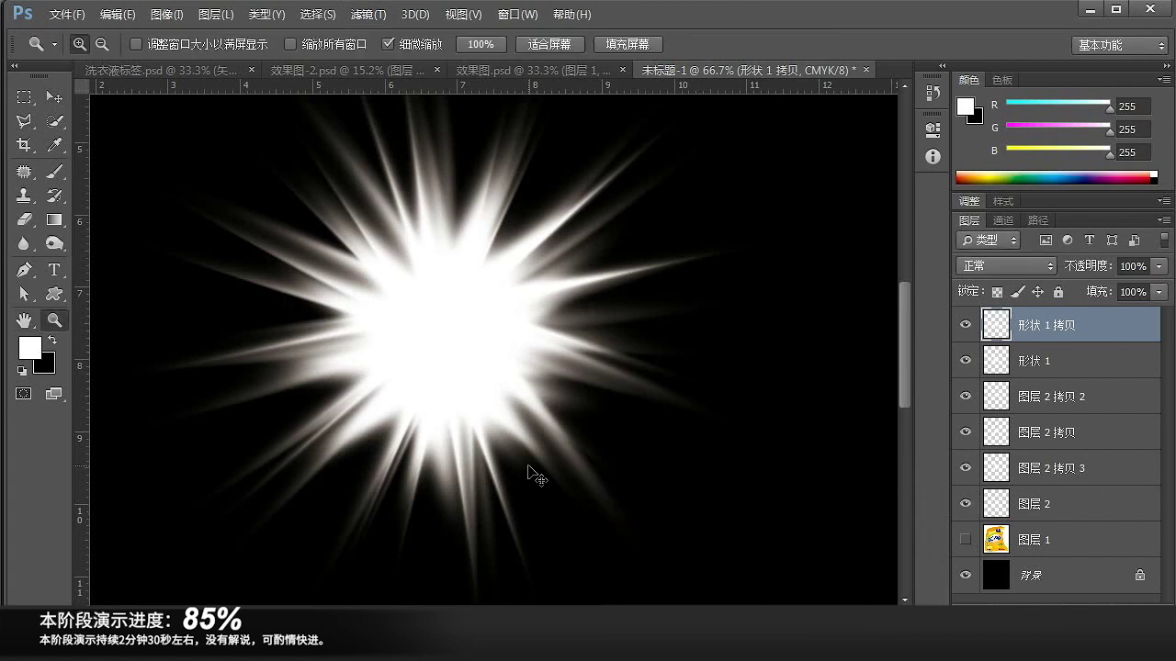
- Enlarge the star on 形状 1 拷贝 to about 125%, rotate it counterclockwise and nudge it slightly left
{"action": "left_click", "coordinate": [530, 466], "text": "alt"}
{"action": "left_click", "coordinate": [573, 444], "text": "ctrl"}
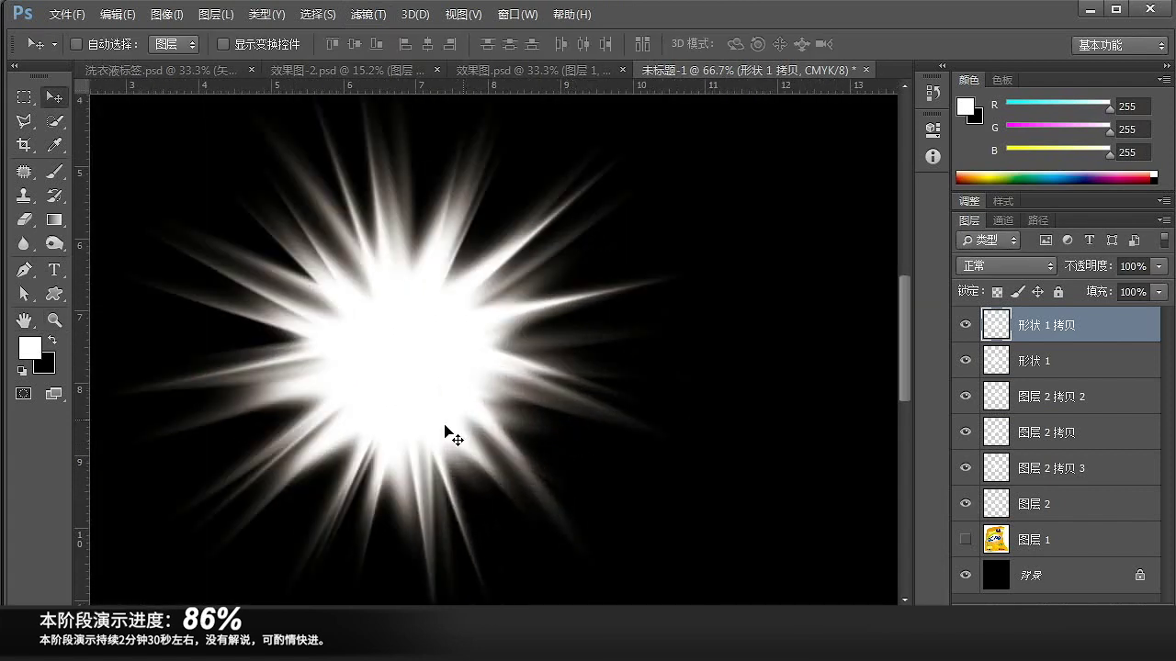
{"action": "key", "text": "ctrl+t"}
{"action": "left_click_drag", "start_coordinate": [599, 144], "coordinate": [689, 119]}
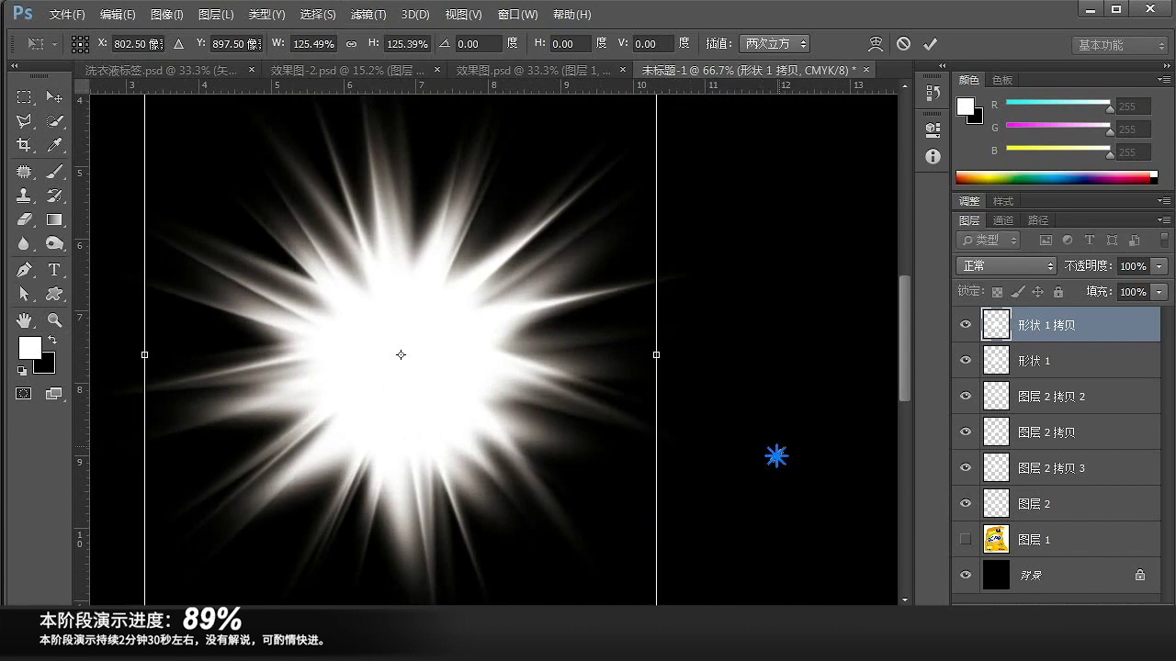
{"action": "left_click_drag", "start_coordinate": [775, 454], "coordinate": [714, 346]}
{"action": "key", "text": "Return"}
{"action": "key", "text": "z"}
{"action": "left_click", "coordinate": [576, 460], "text": "alt"}
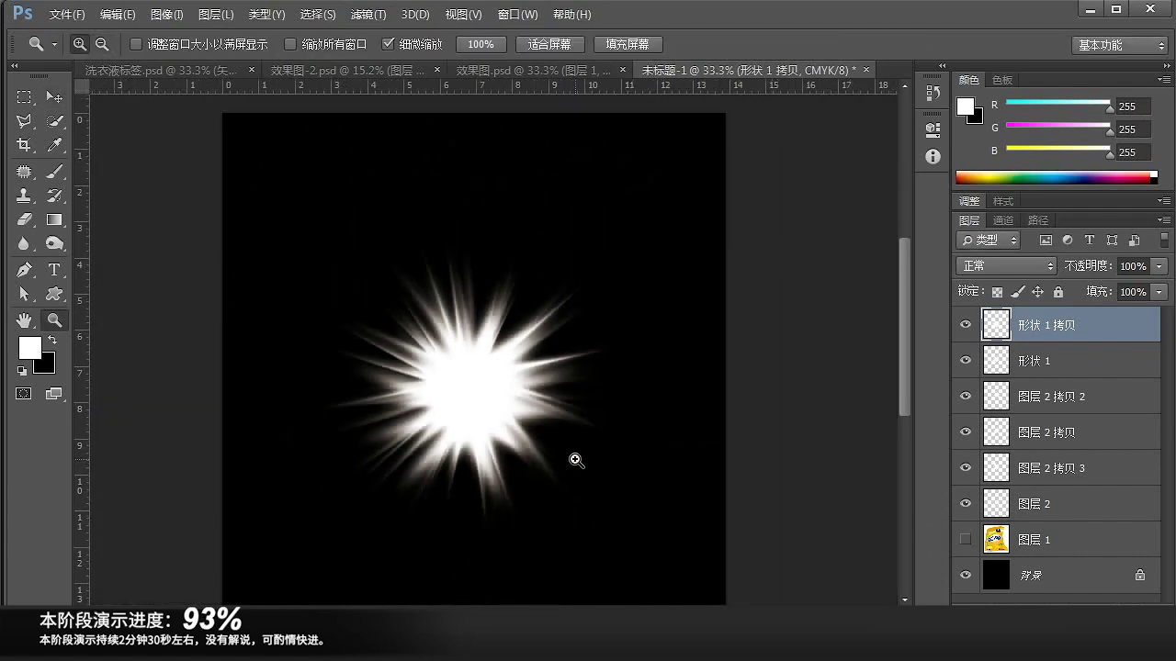
{"action": "left_click", "coordinate": [529, 459]}
{"action": "key", "text": "v"}
{"action": "left_click_drag", "start_coordinate": [604, 497], "coordinate": [593, 494]}
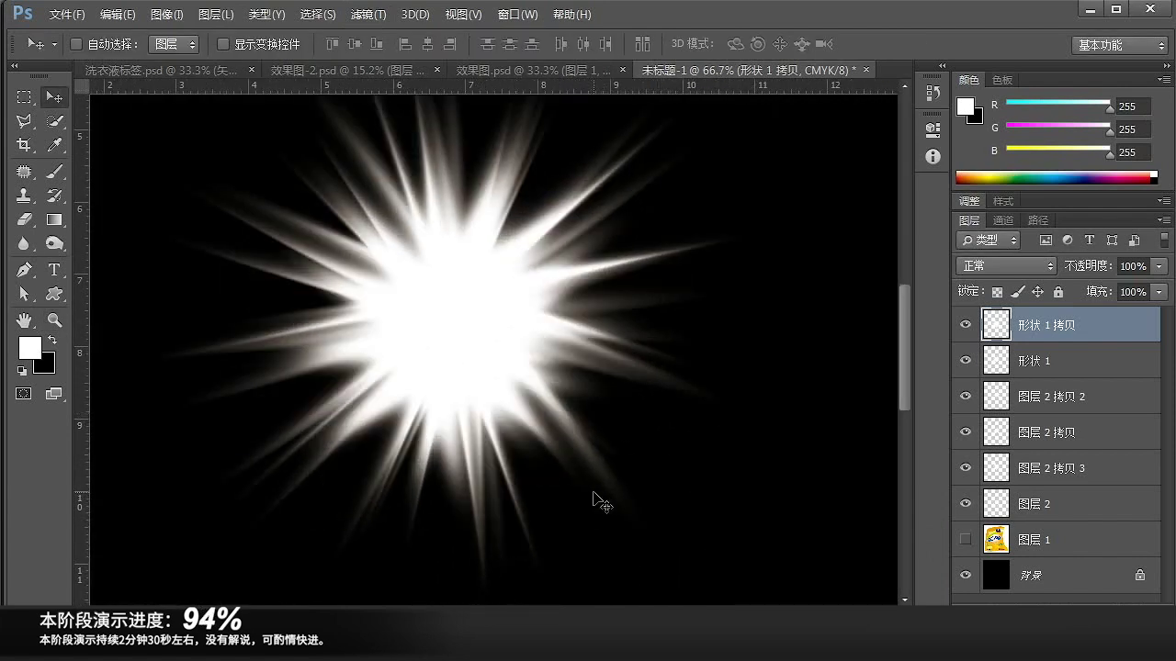
- Duplicate all six ray layers from 形状 1 拷贝 to 图层 2, group the copies and merge the group
{"action": "left_click", "coordinate": [1065, 501], "text": "shift"}
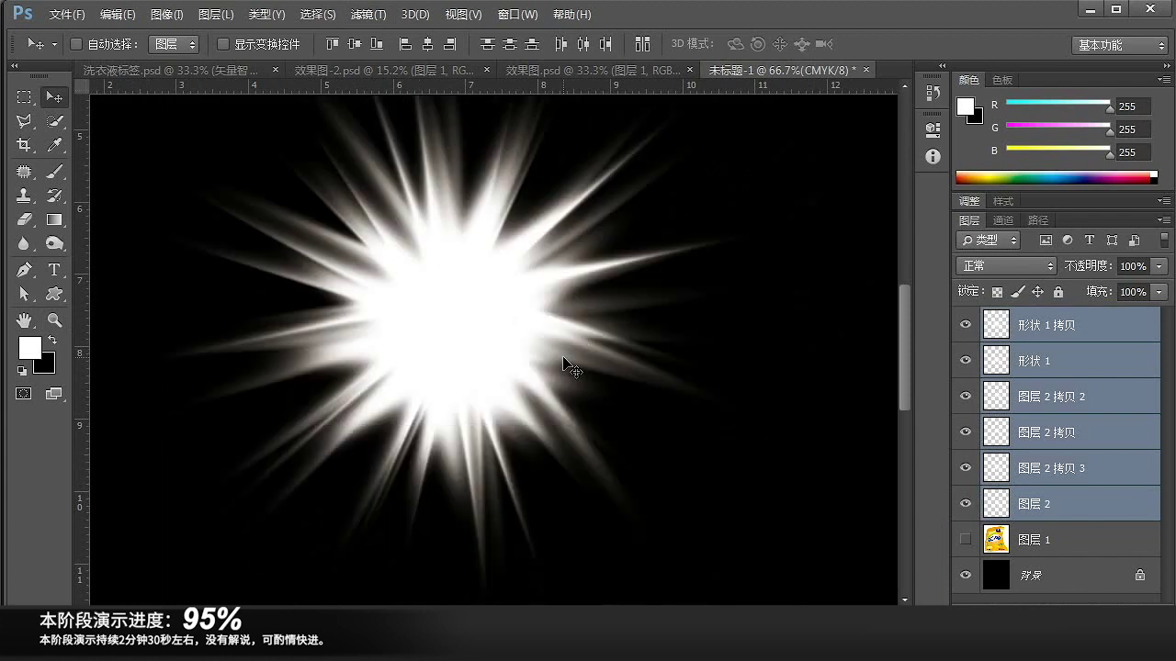
{"action": "key", "text": "ctrl+j"}
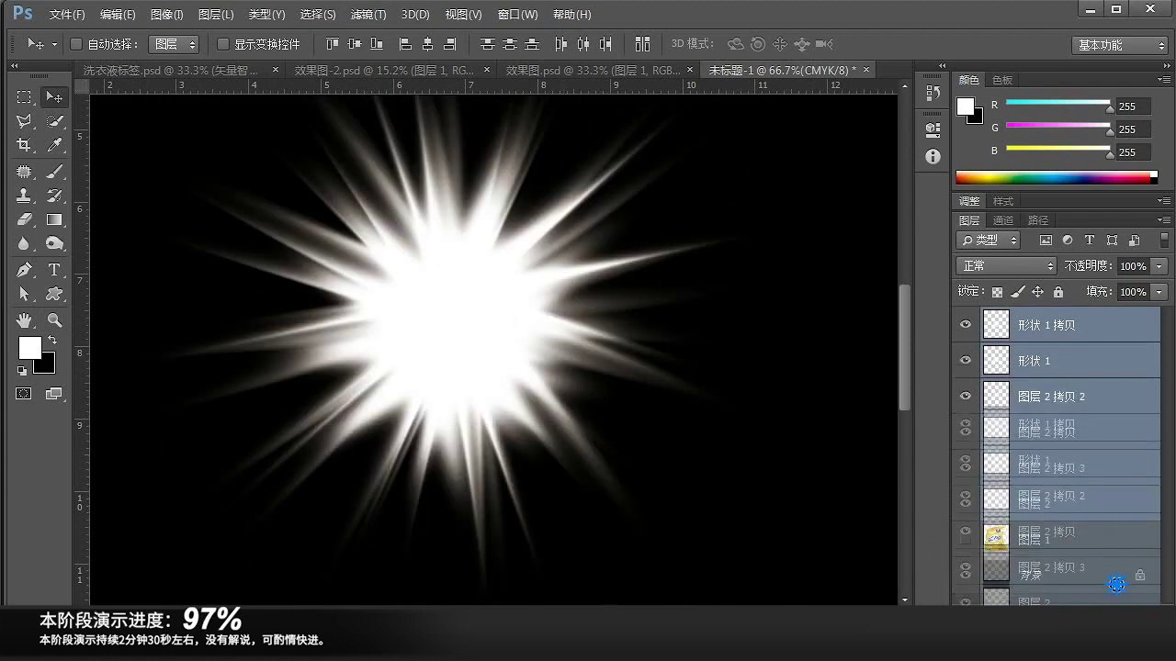
{"action": "key", "text": "ctrl+g"}
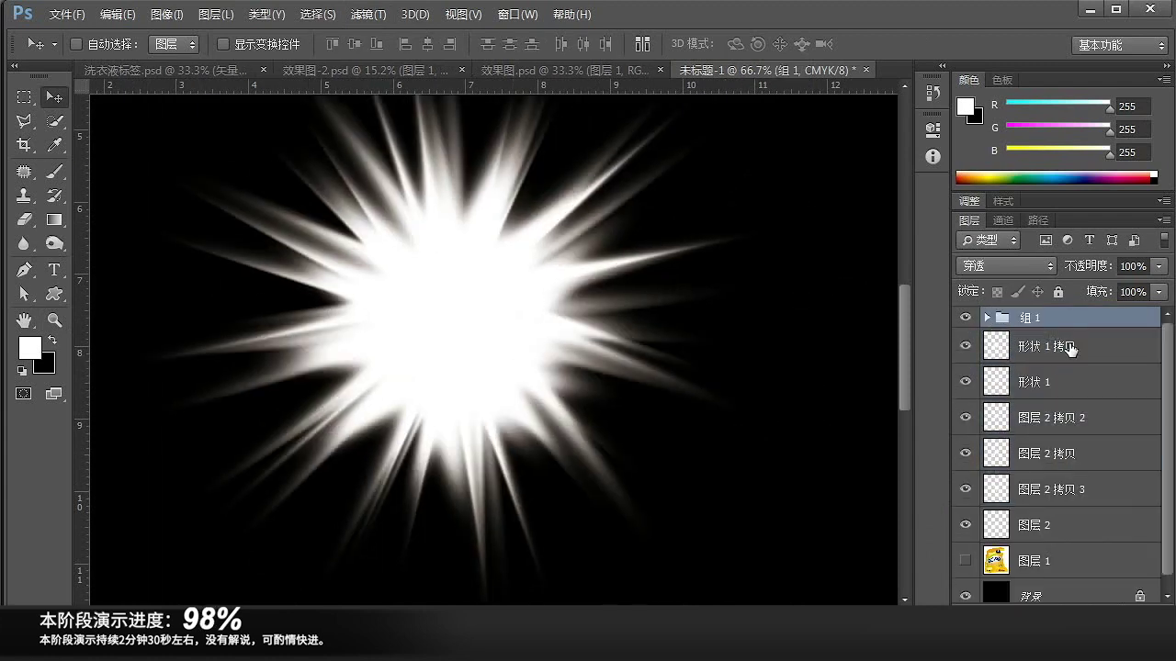
{"action": "key", "text": "ctrl+e"}
- Move the green 高效 leaf badge lower on the label, scale it to about 79% and nudge it slightly right
{"action": "left_click_drag", "start_coordinate": [996, 325], "coordinate": [418, 475]}
{"action": "left_click_drag", "start_coordinate": [604, 345], "coordinate": [606, 448]}
{"action": "key", "text": "ctrl+t"}
{"action": "left_click_drag", "start_coordinate": [686, 406], "coordinate": [670, 412]}
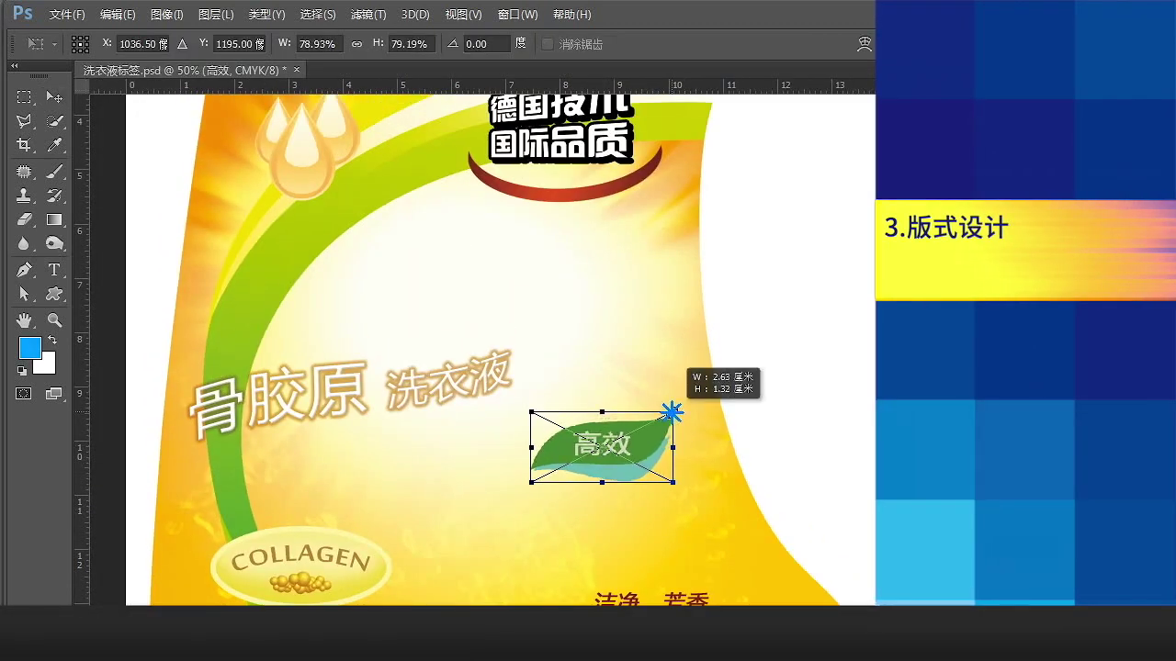
{"action": "key", "text": "Return"}
{"action": "scroll", "coordinate": [646, 447], "scroll_direction": "down", "scroll_amount": 2}
{"action": "left_click_drag", "start_coordinate": [641, 370], "coordinate": [656, 370]}
{"action": "scroll", "coordinate": [530, 423], "scroll_direction": "up", "scroll_amount": 2}
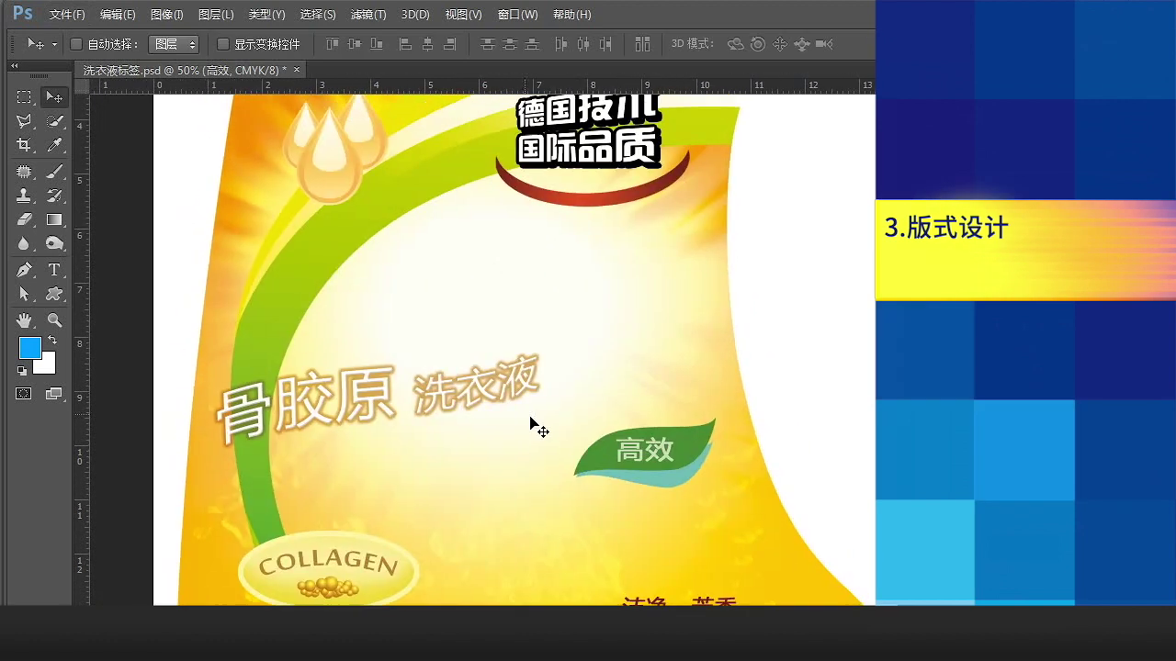
- Shift the 骨胶原 洗衣液 text down and the 德国技术 国际品质 badge up above the green arc, and nudge the drops slightly
{"action": "left_click_drag", "start_coordinate": [443, 396], "coordinate": [446, 420]}
{"action": "scroll", "coordinate": [466, 462], "scroll_direction": "up", "scroll_amount": 2}
{"action": "scroll", "coordinate": [465, 462], "scroll_direction": "up", "scroll_amount": 2}
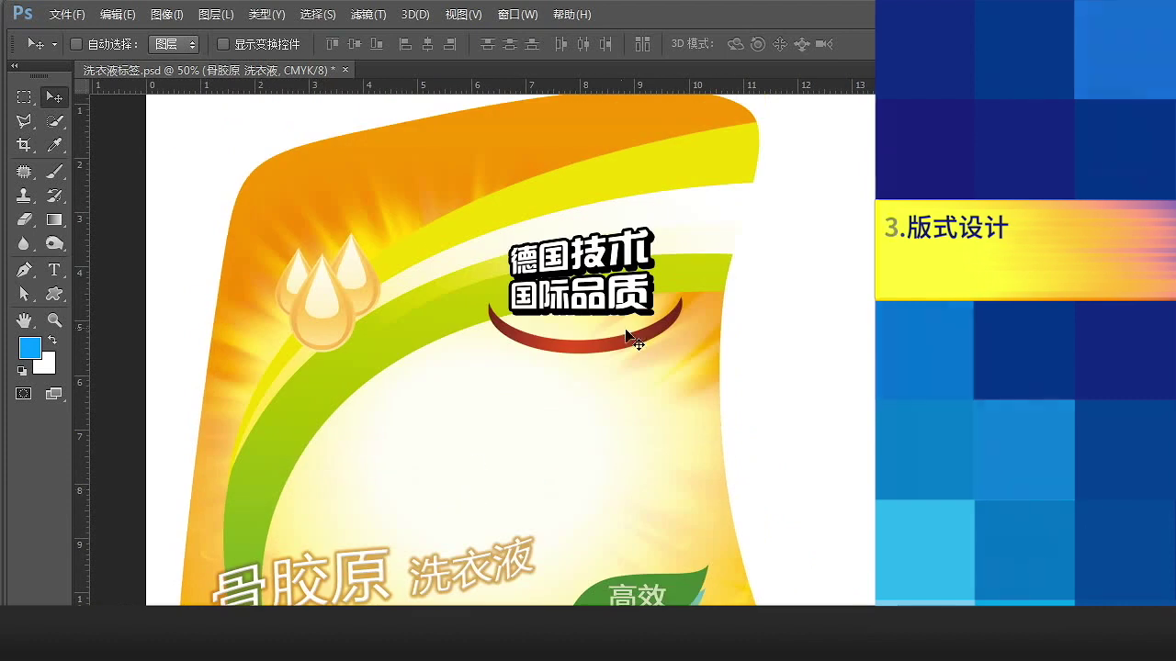
{"action": "left_click_drag", "start_coordinate": [577, 299], "coordinate": [584, 201]}
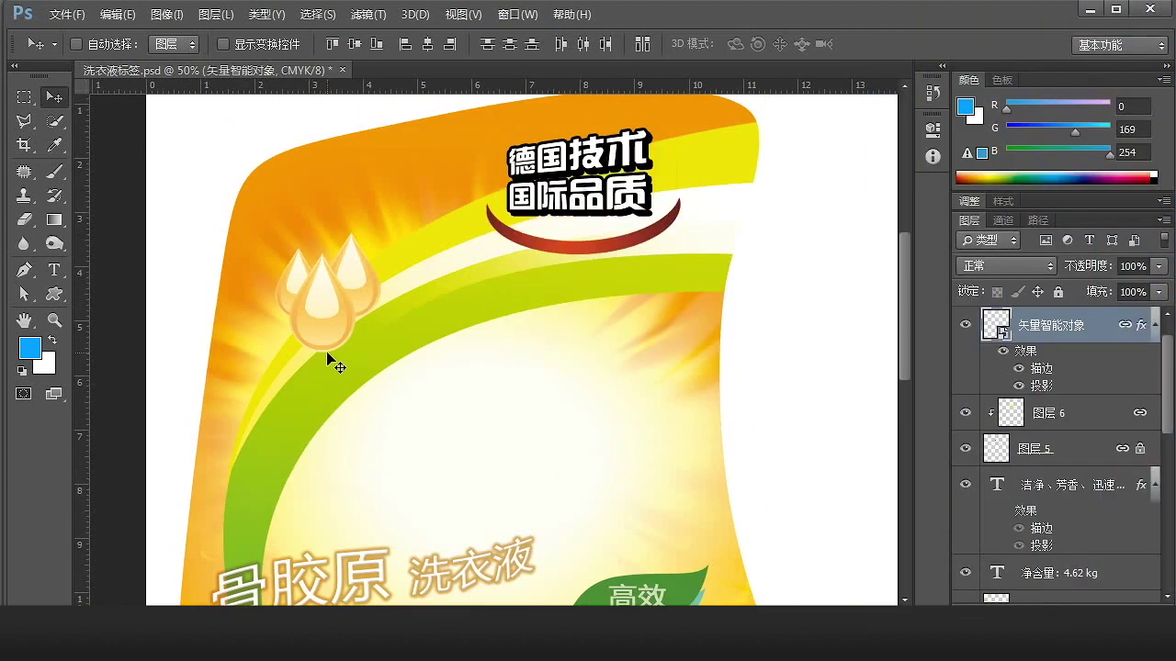
{"action": "left_click_drag", "start_coordinate": [321, 325], "coordinate": [318, 320]}
- Shrink the white glow on 图层 4 and reposition it inside the green arc
{"action": "left_click", "coordinate": [478, 424], "text": "alt"}
{"action": "left_click_drag", "start_coordinate": [496, 458], "coordinate": [487, 333]}
{"action": "left_click_drag", "start_coordinate": [478, 324], "coordinate": [455, 311]}
{"action": "key", "text": "ctrl+z"}
{"action": "scroll", "coordinate": [1071, 576], "scroll_direction": "down", "scroll_amount": 3}
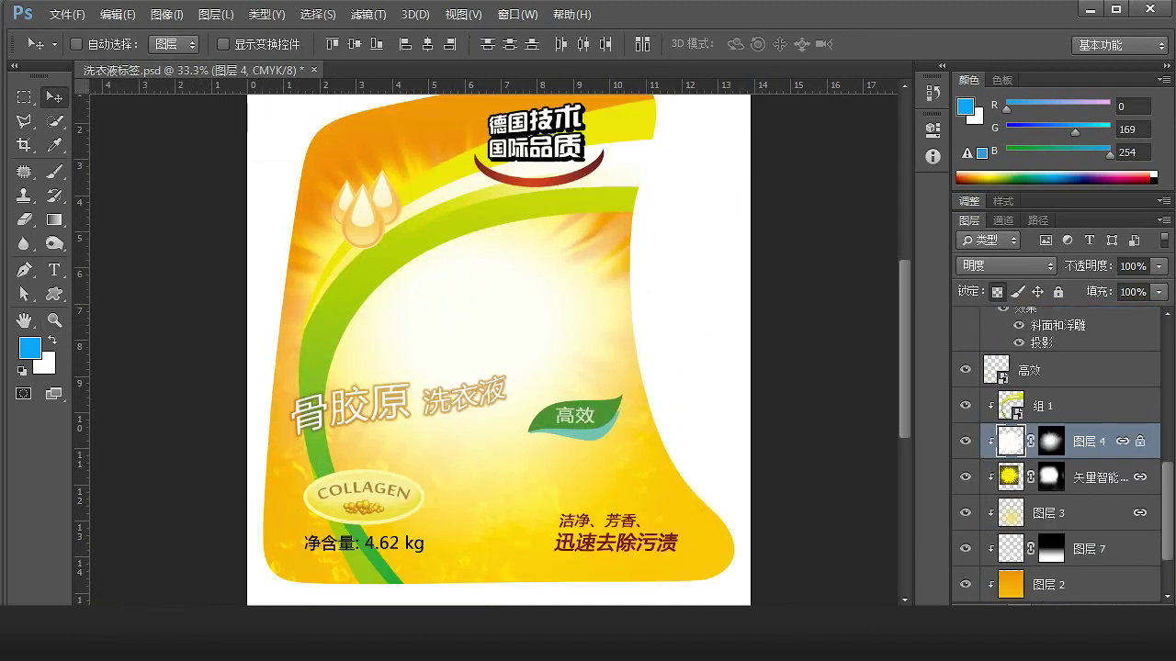
{"action": "key", "text": "ctrl+t"}
{"action": "left_click_drag", "start_coordinate": [774, 109], "coordinate": [671, 184]}
{"action": "key", "text": "Return"}
{"action": "left_click_drag", "start_coordinate": [521, 314], "coordinate": [520, 313]}
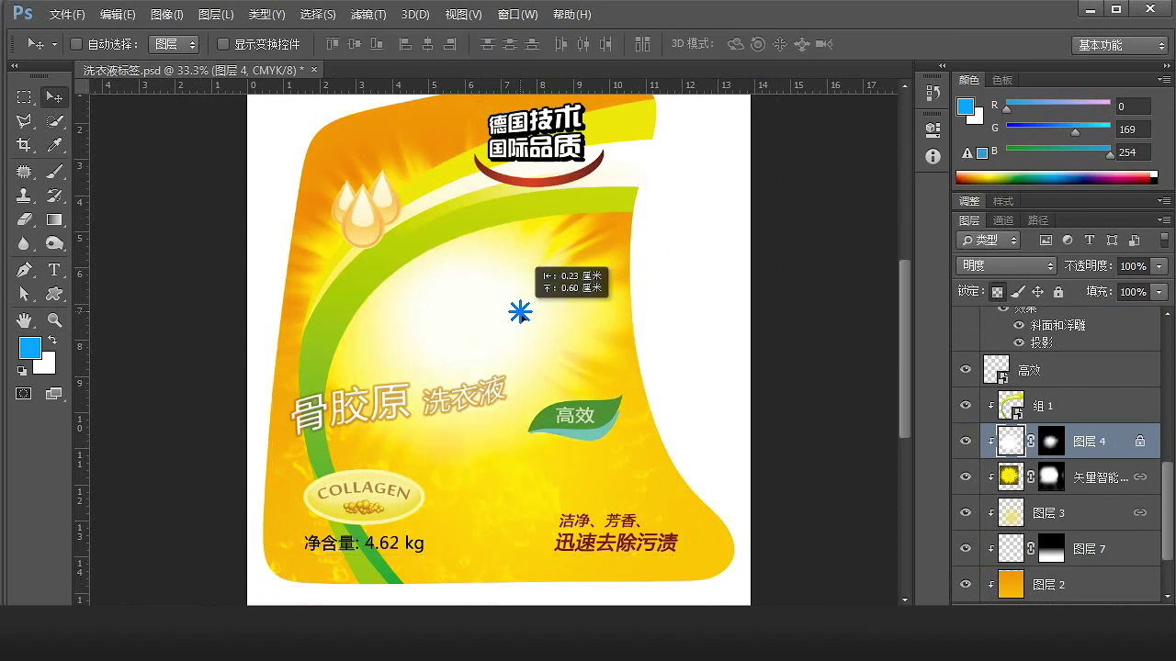
- Paste the 家洁友 lettering as a smart object above 组 1, scale it down and tilt it counterclockwise
{"action": "left_click", "coordinate": [1044, 334]}
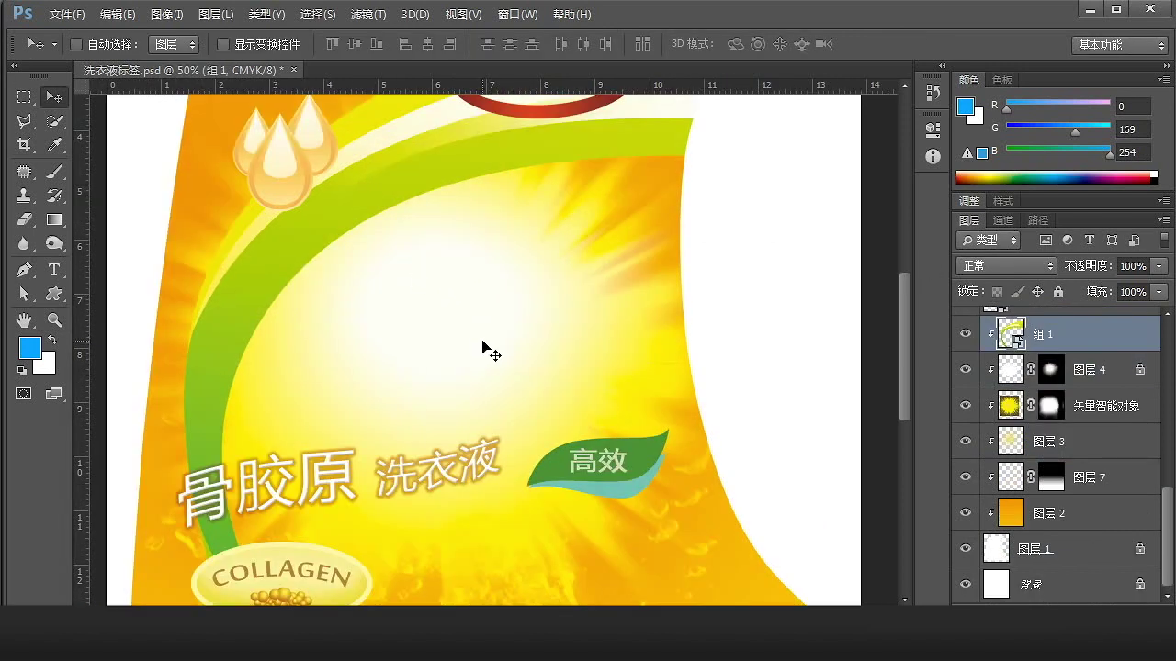
{"action": "key", "text": "ctrl+v"}
{"action": "left_click", "coordinate": [381, 347]}
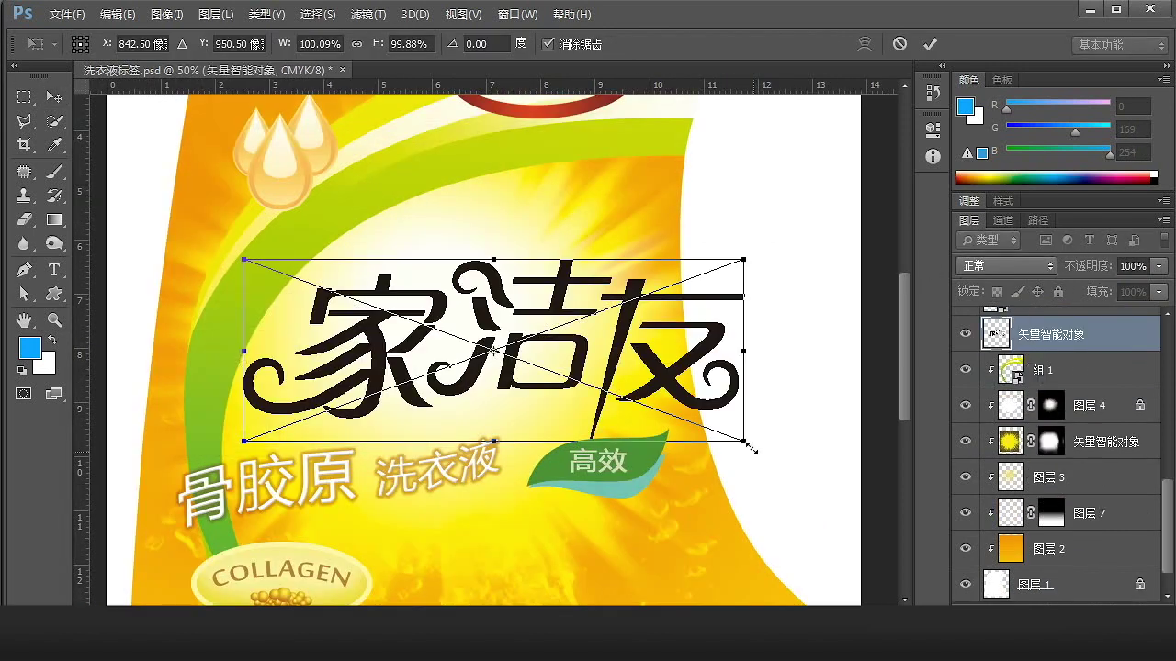
{"action": "left_click_drag", "start_coordinate": [763, 451], "coordinate": [713, 388]}
{"action": "key", "text": "Return"}
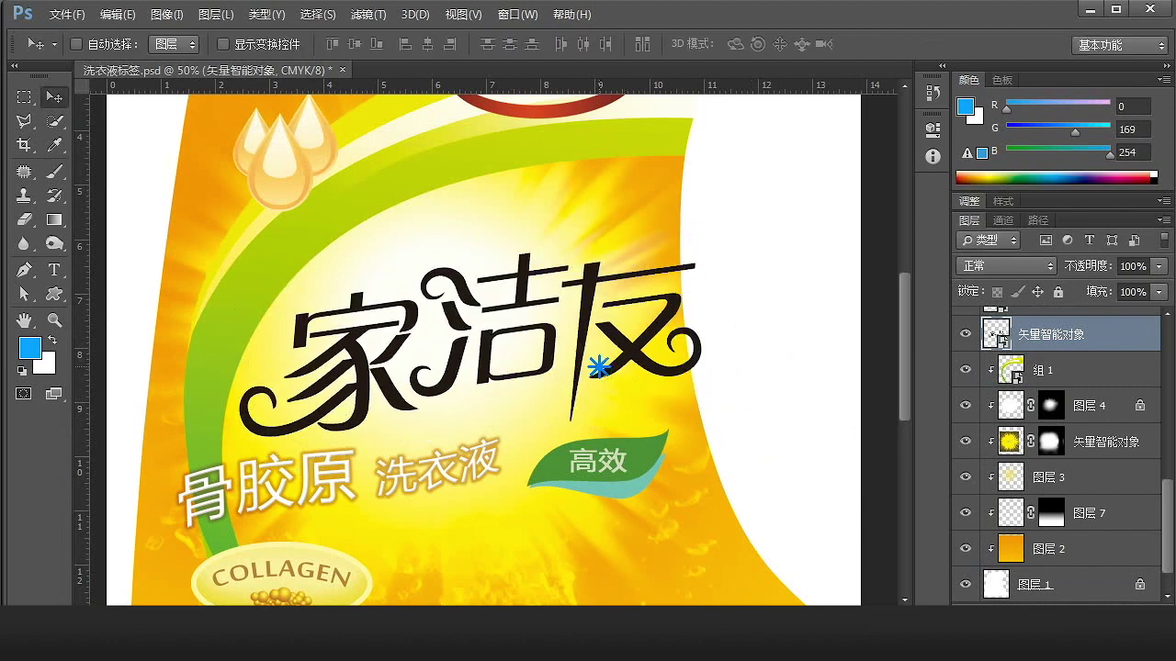
- Move the 家洁友 lettering left, reduce it to about 85% and place it over the white glow
{"action": "left_click_drag", "start_coordinate": [627, 360], "coordinate": [562, 358]}
{"action": "key", "text": "ctrl+t"}
{"action": "left_click_drag", "start_coordinate": [666, 389], "coordinate": [640, 384]}
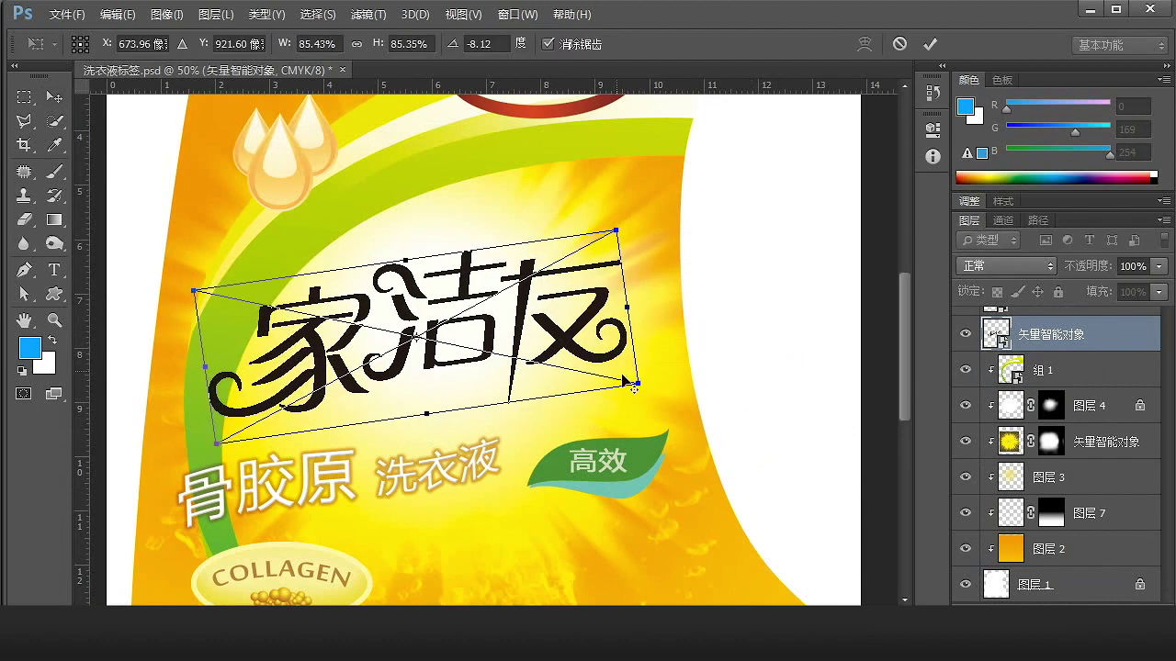
{"action": "key", "text": "Return"}
{"action": "left_click_drag", "start_coordinate": [516, 341], "coordinate": [528, 373]}
{"action": "key", "text": "z"}
{"action": "left_click", "coordinate": [530, 409], "text": "alt"}
{"action": "left_click", "coordinate": [528, 374]}
{"action": "key", "text": "v"}
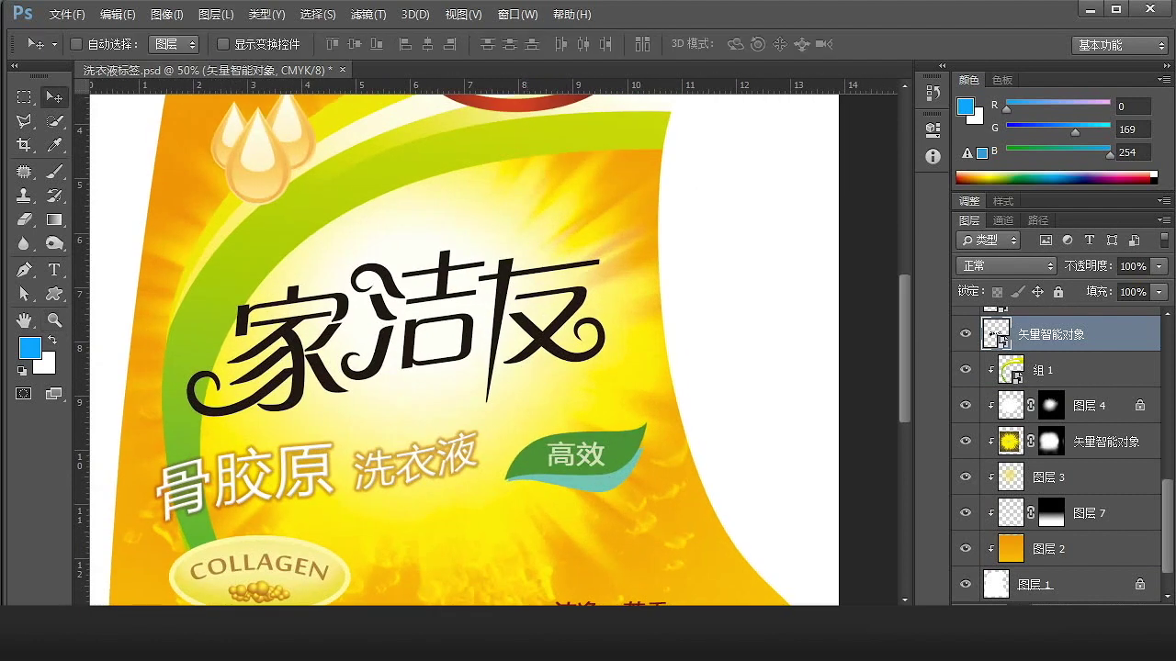
- Add an outside stroke in light yellow to the 家洁友 lettering and set its size to 11 px
{"action": "key", "text": "alt+l"}
{"action": "key", "text": "y"}
{"action": "key", "text": "k"}
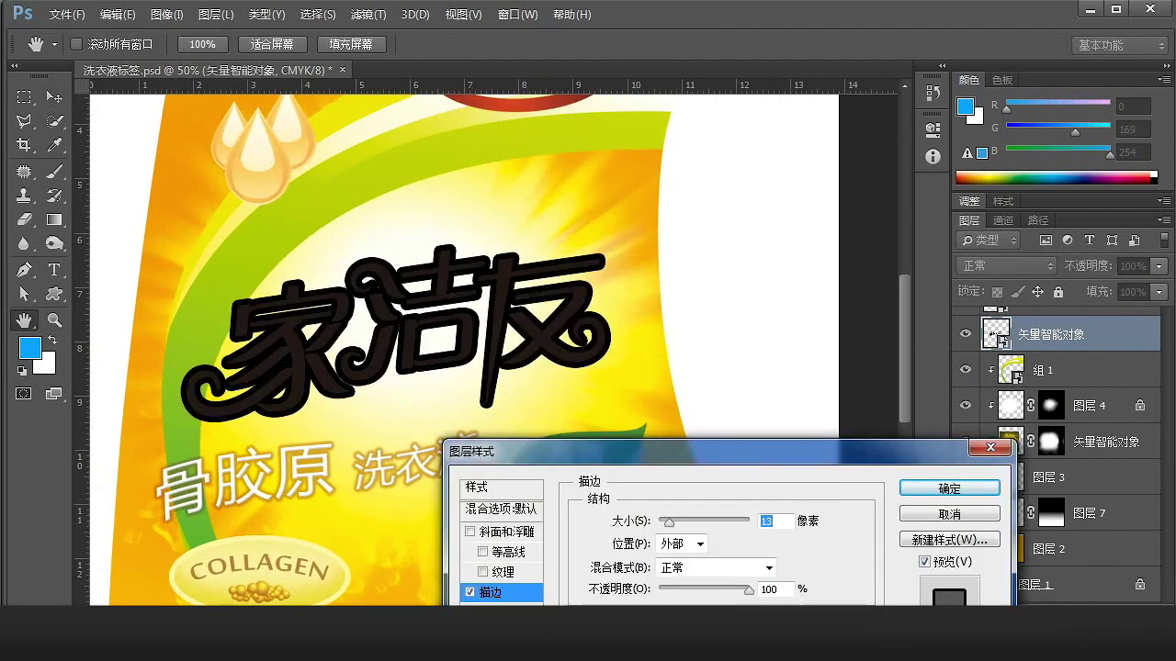
{"action": "left_click", "coordinate": [628, 639]}
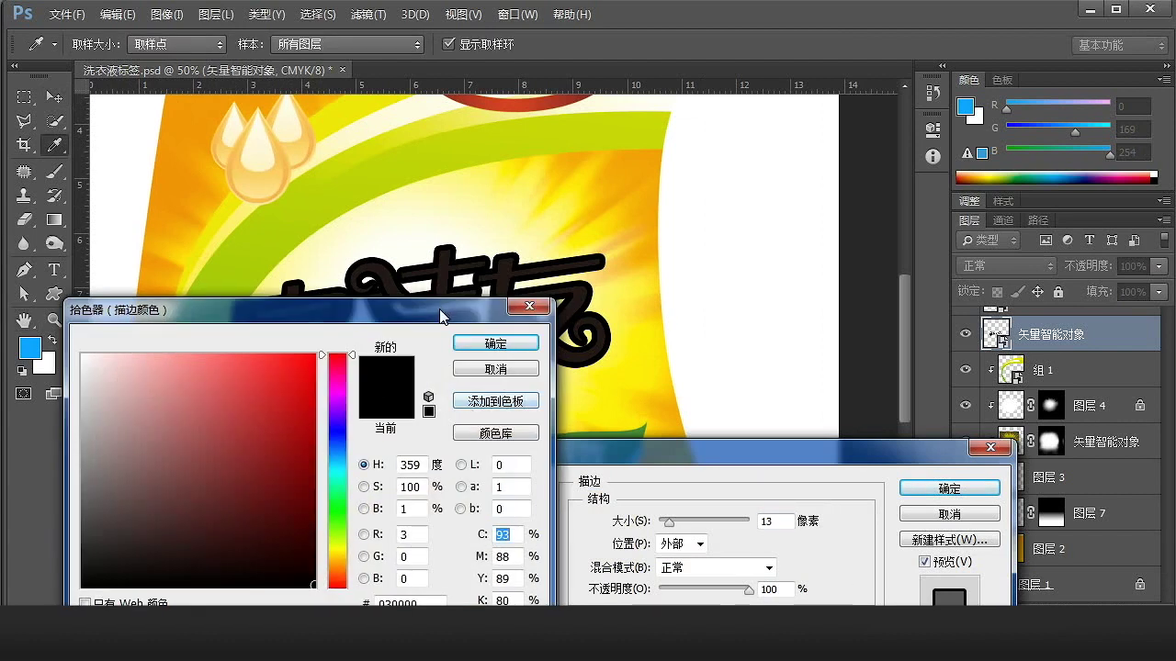
{"action": "left_click_drag", "start_coordinate": [441, 312], "coordinate": [433, 445]}
{"action": "left_click", "coordinate": [557, 385]}
{"action": "left_click", "coordinate": [562, 386]}
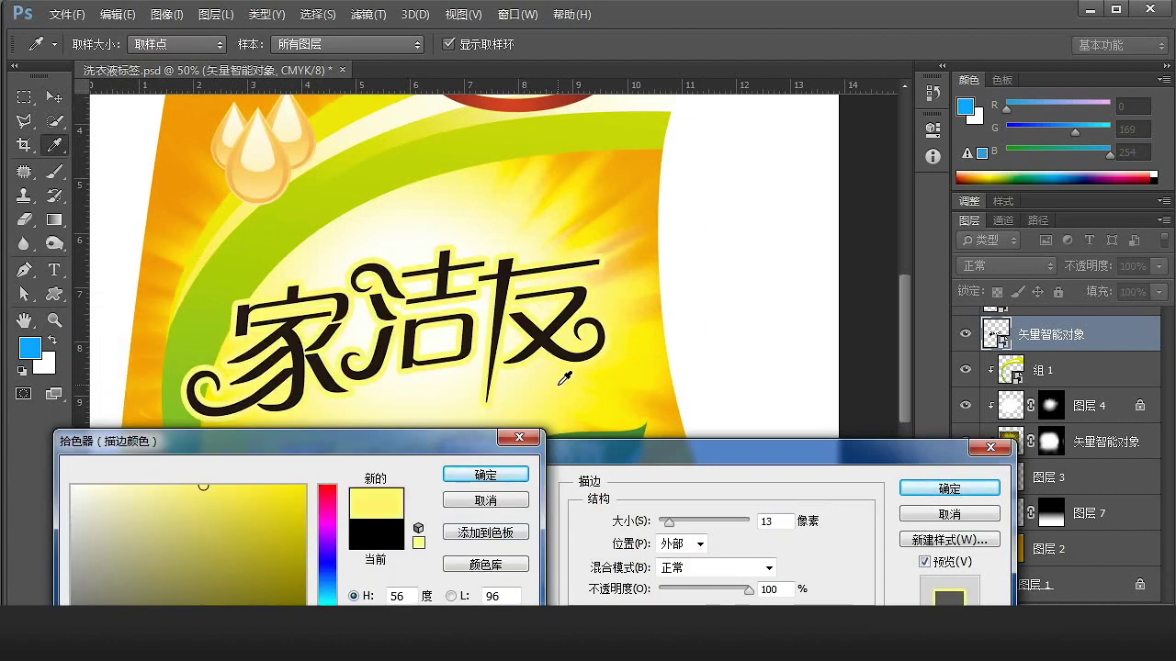
{"action": "left_click", "coordinate": [485, 474]}
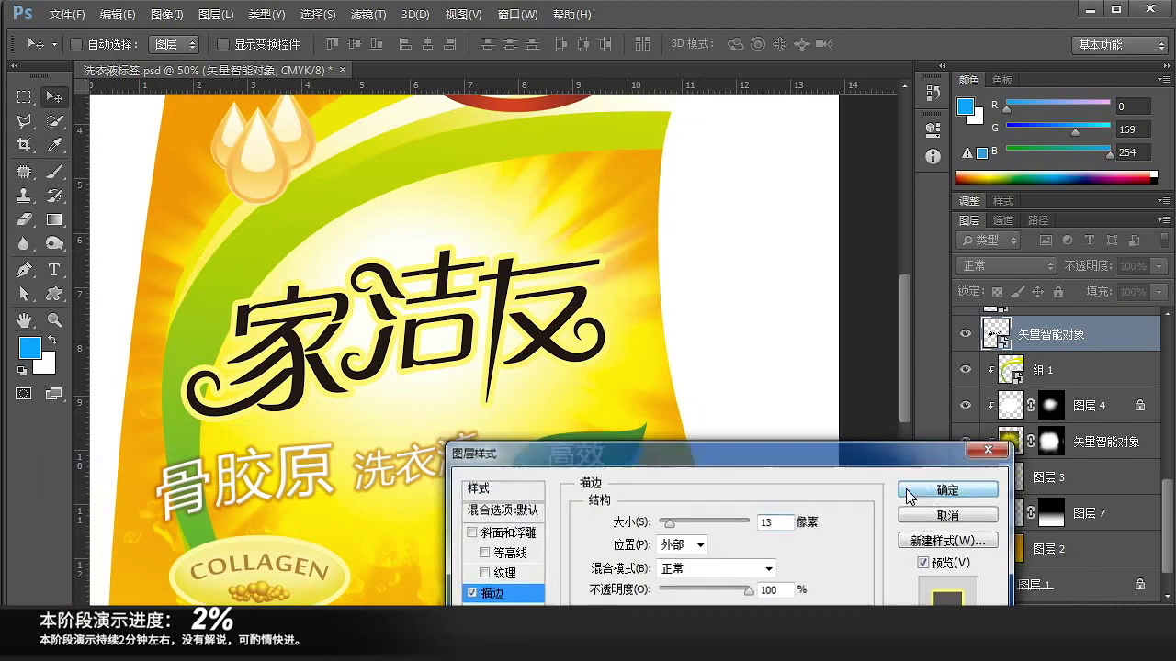
{"action": "left_click", "coordinate": [914, 488]}
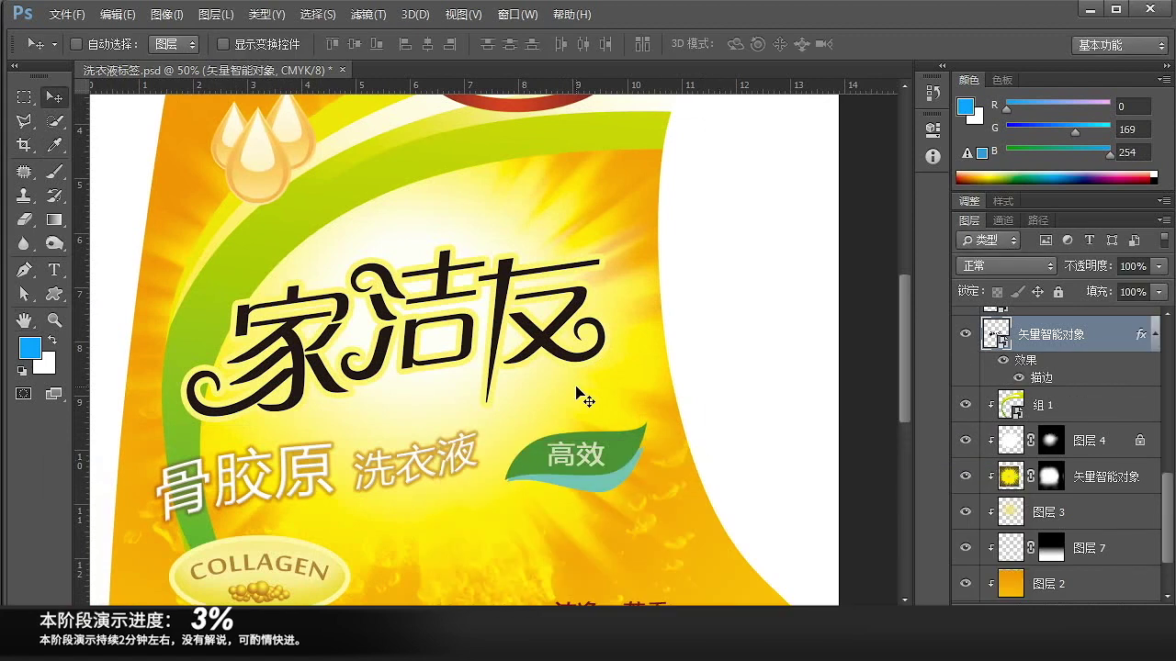
{"action": "double_click", "coordinate": [1045, 378]}
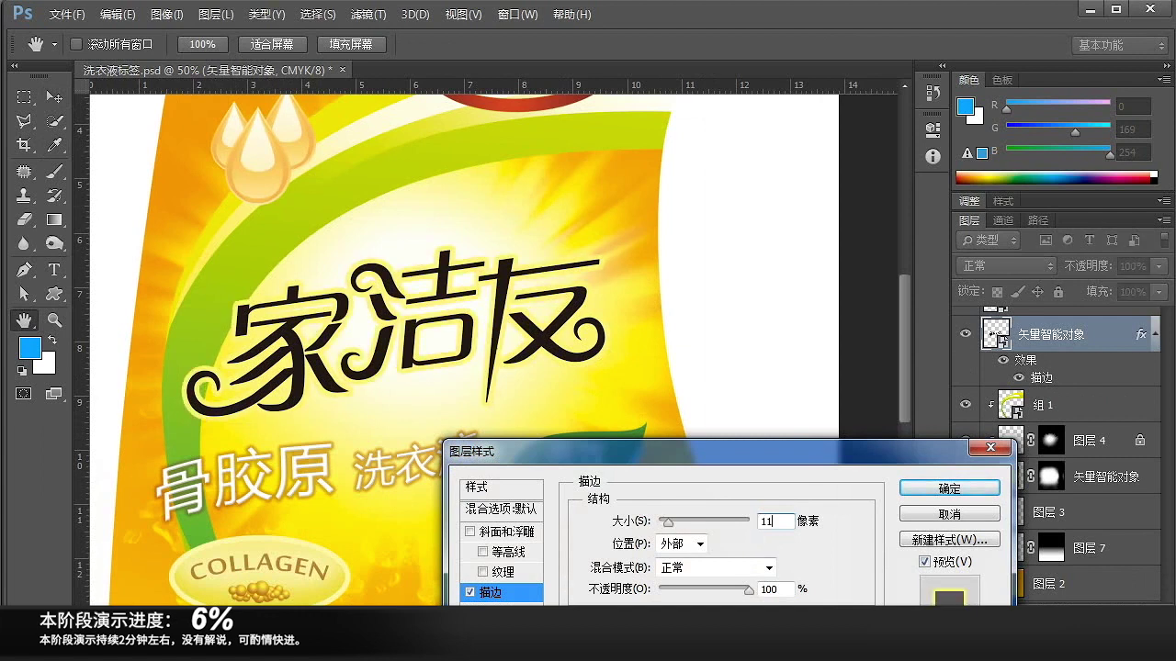
{"action": "key", "text": "Return"}
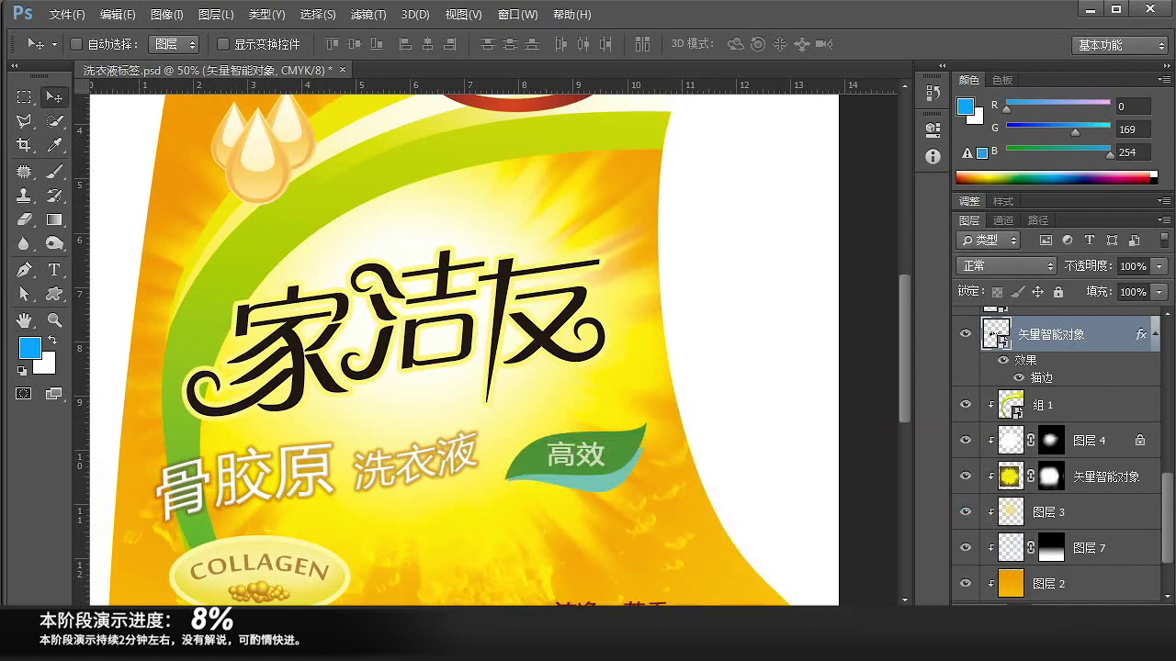
- Give the 家洁友 lettering a linear gradient overlay with the red-to-green preset instead of a color overlay
{"action": "left_click", "coordinate": [1057, 655]}
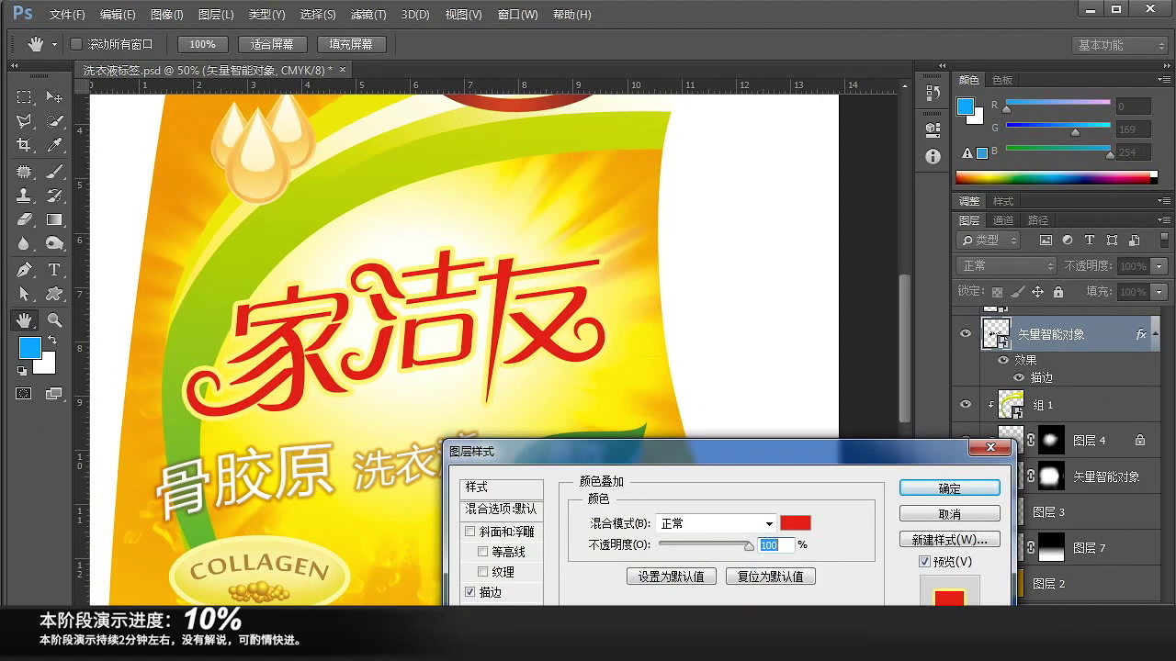
{"action": "left_click", "coordinate": [470, 659]}
{"action": "left_click", "coordinate": [503, 660]}
{"action": "left_click", "coordinate": [713, 568]}
{"action": "left_click", "coordinate": [34, 626]}
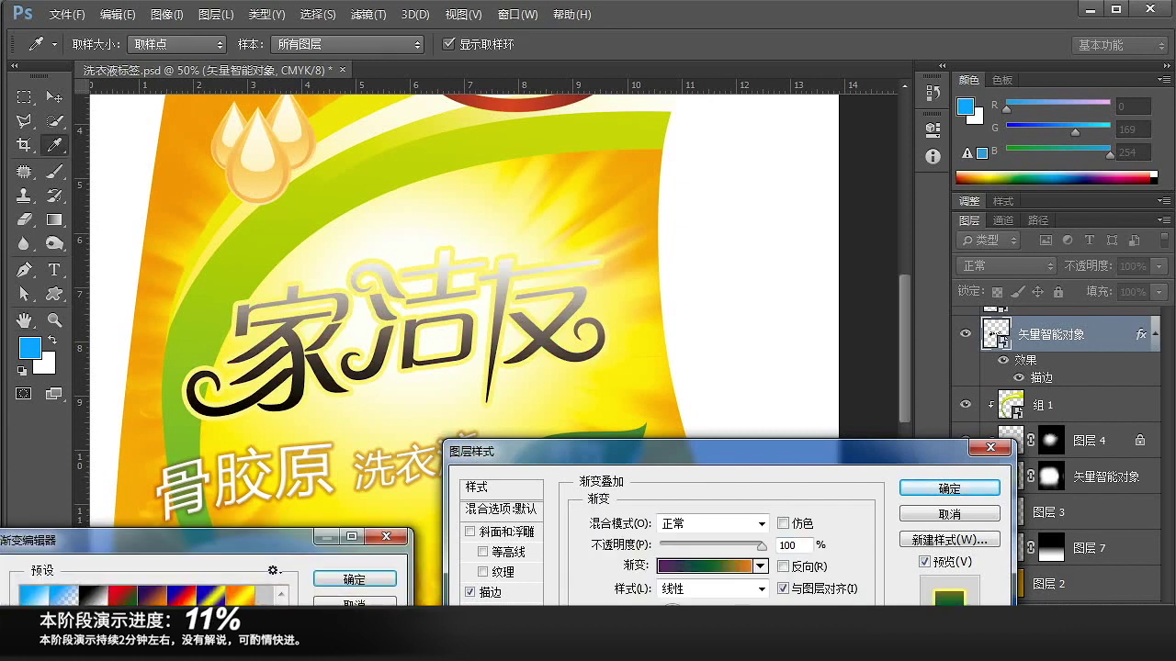
{"action": "left_click", "coordinate": [123, 605]}
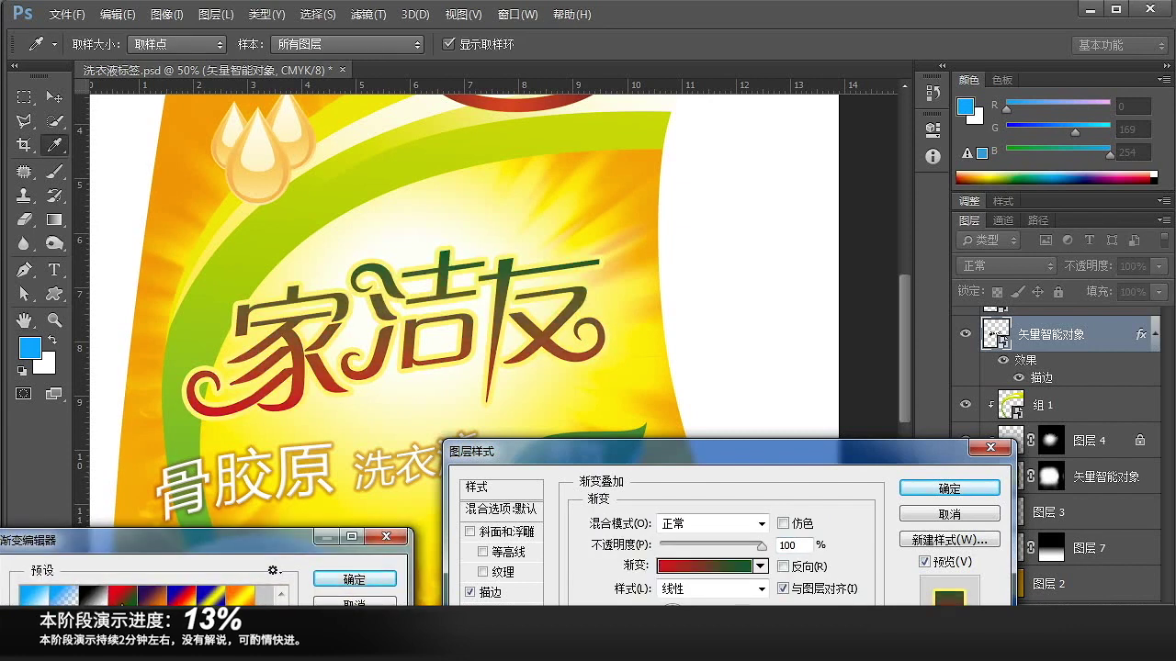
{"action": "left_click", "coordinate": [355, 578]}
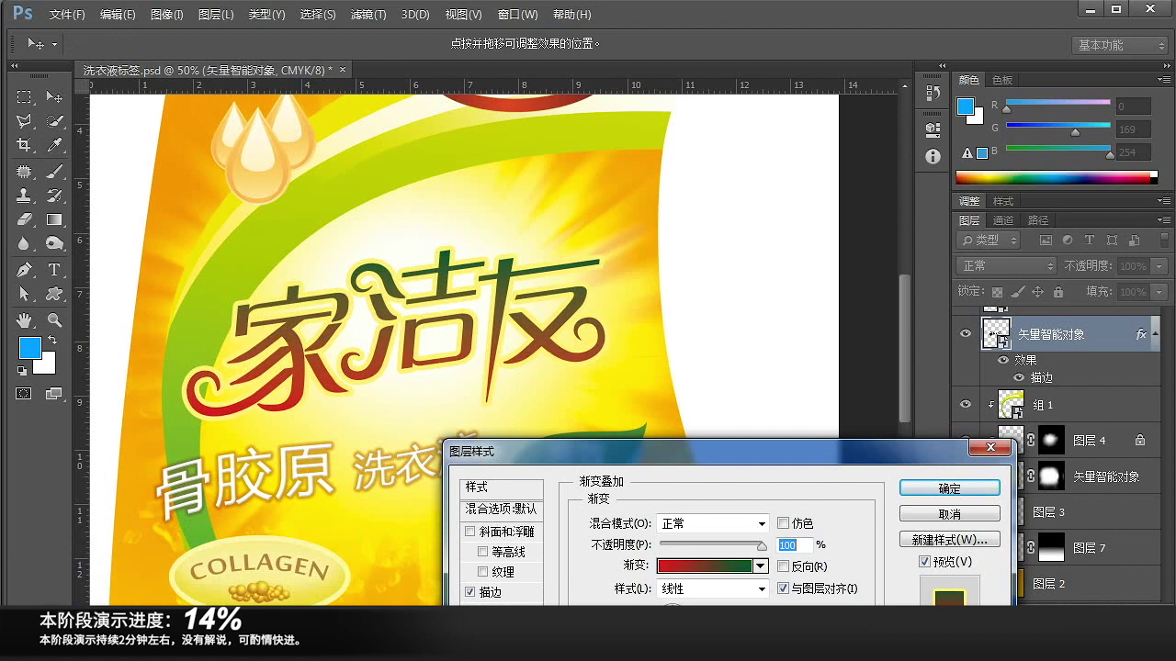
- Change the green end of the lettering's gradient to a dark brown with a hue of 28°
{"action": "left_click", "coordinate": [721, 575]}
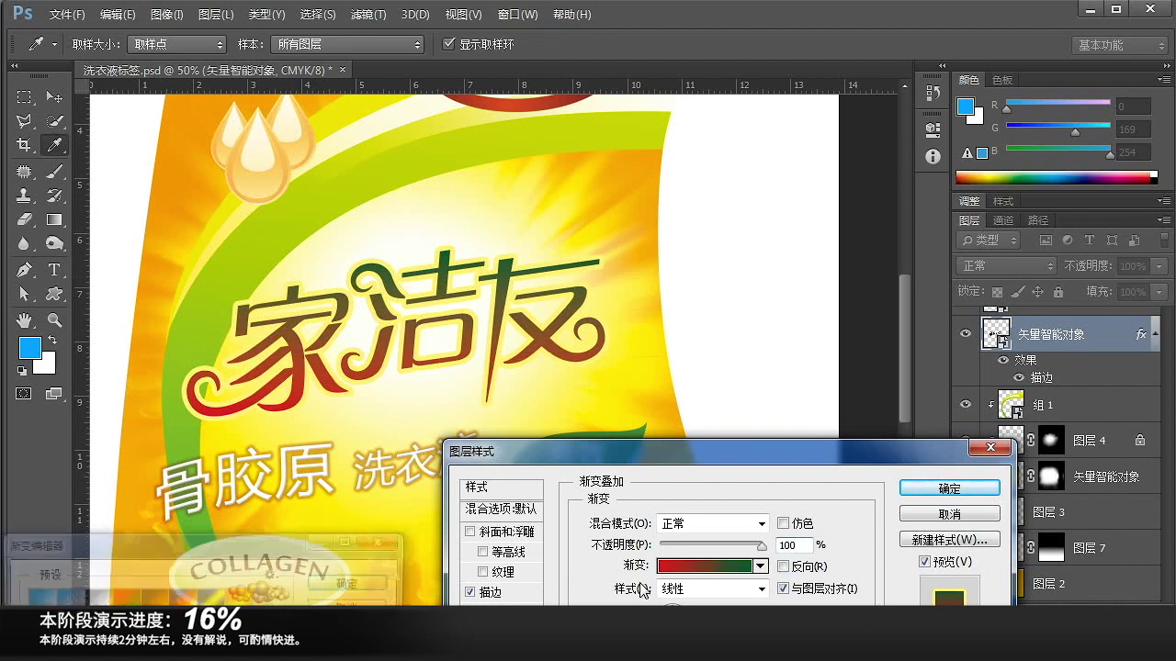
{"action": "double_click", "coordinate": [393, 656]}
{"action": "left_click_drag", "start_coordinate": [328, 623], "coordinate": [328, 660]}
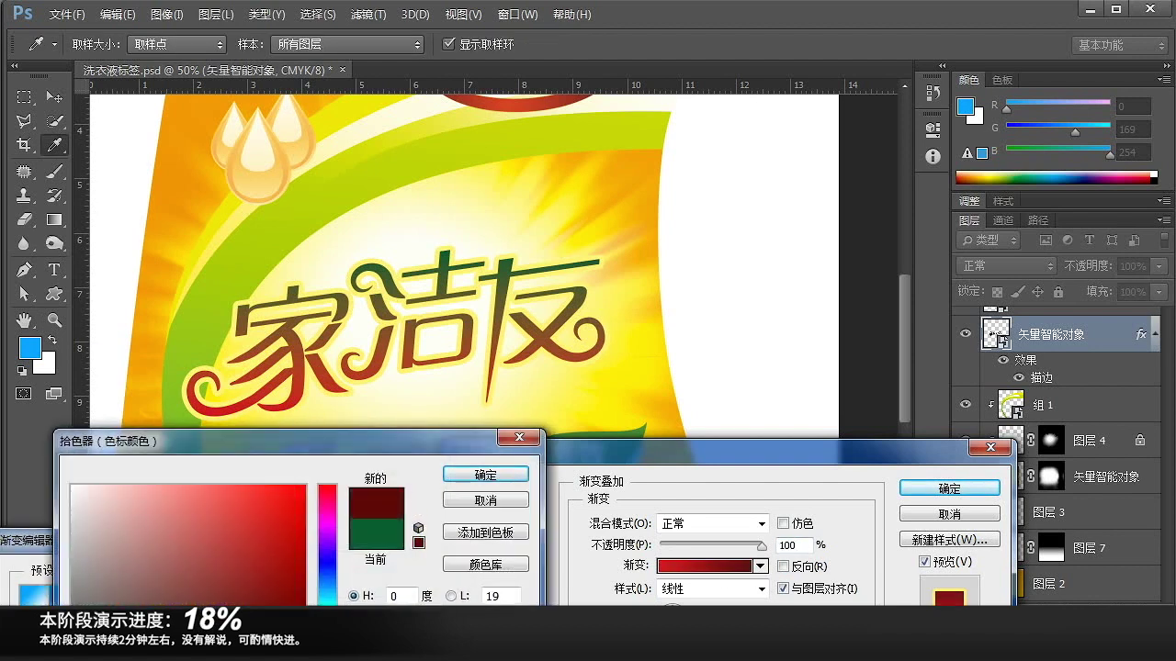
{"action": "left_click", "coordinate": [328, 660]}
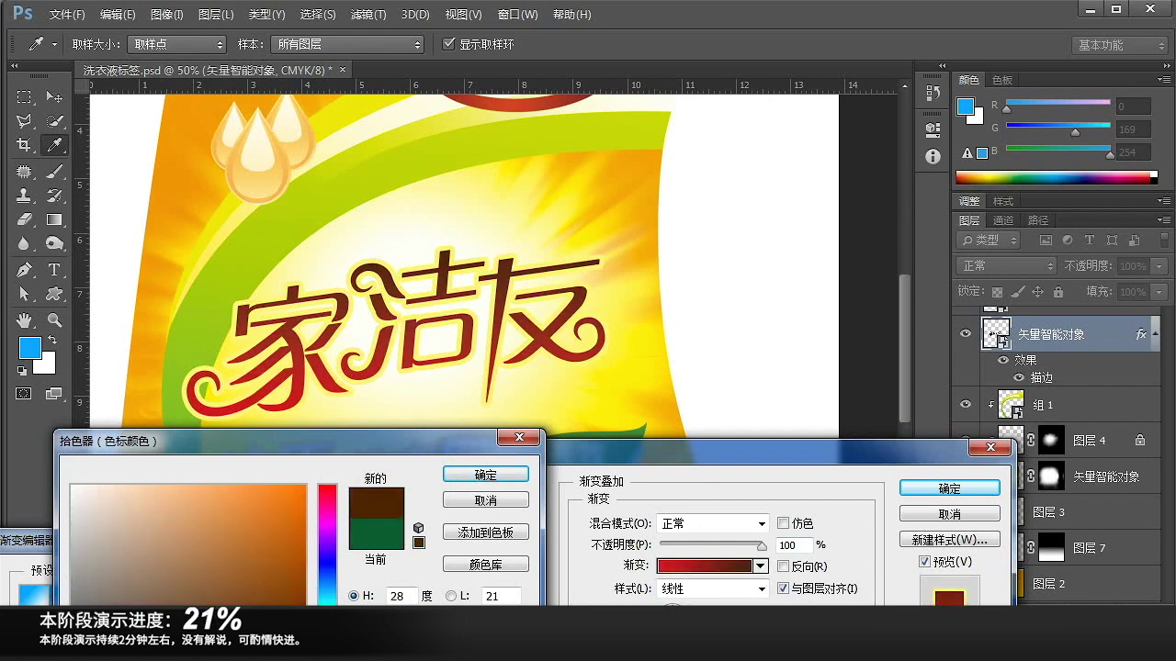
{"action": "left_click", "coordinate": [486, 474]}
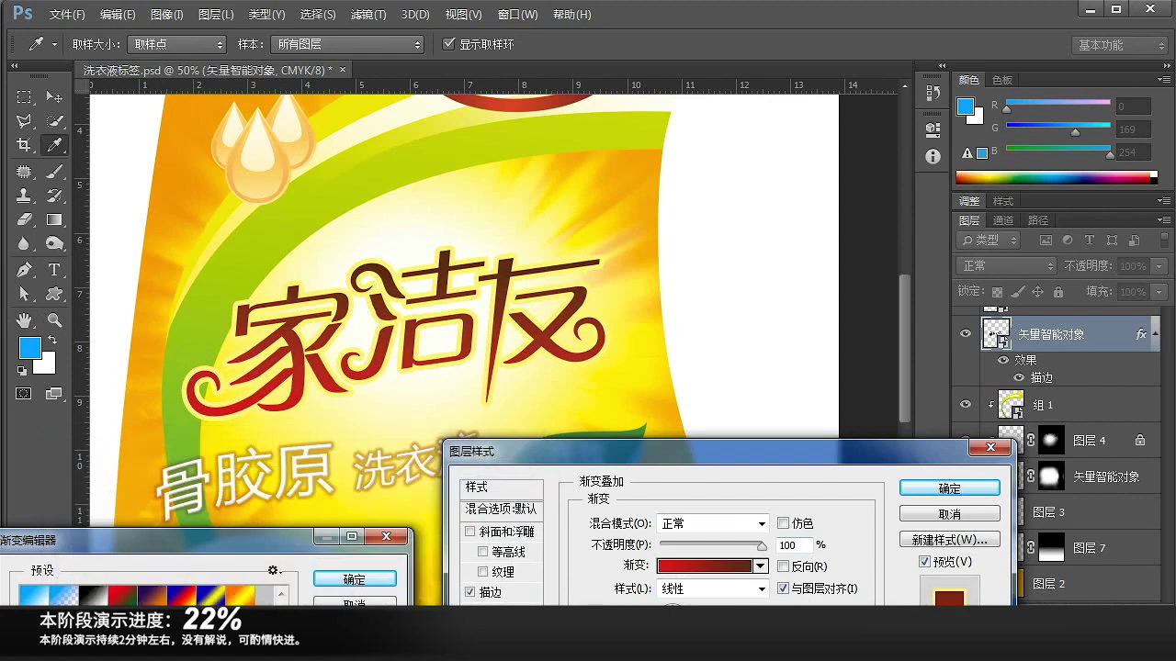
- Change the red end of the lettering's gradient to orange with C 0, M 60, Y 100, K 0
{"action": "double_click", "coordinate": [16, 657]}
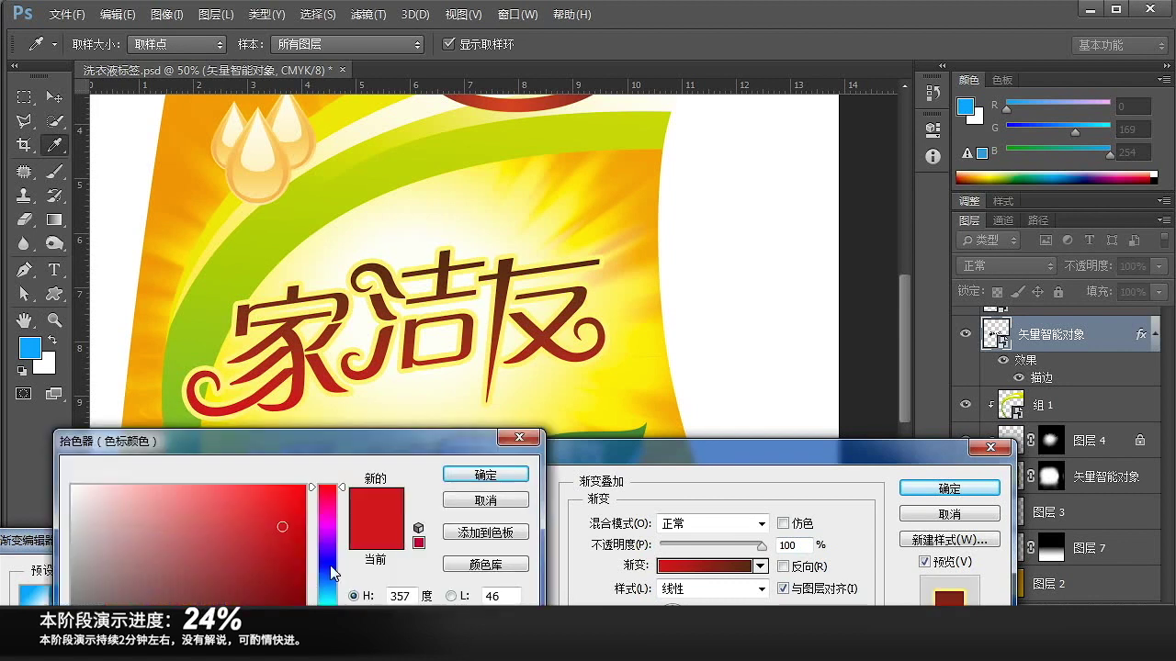
{"action": "left_click_drag", "start_coordinate": [419, 451], "coordinate": [398, 317]}
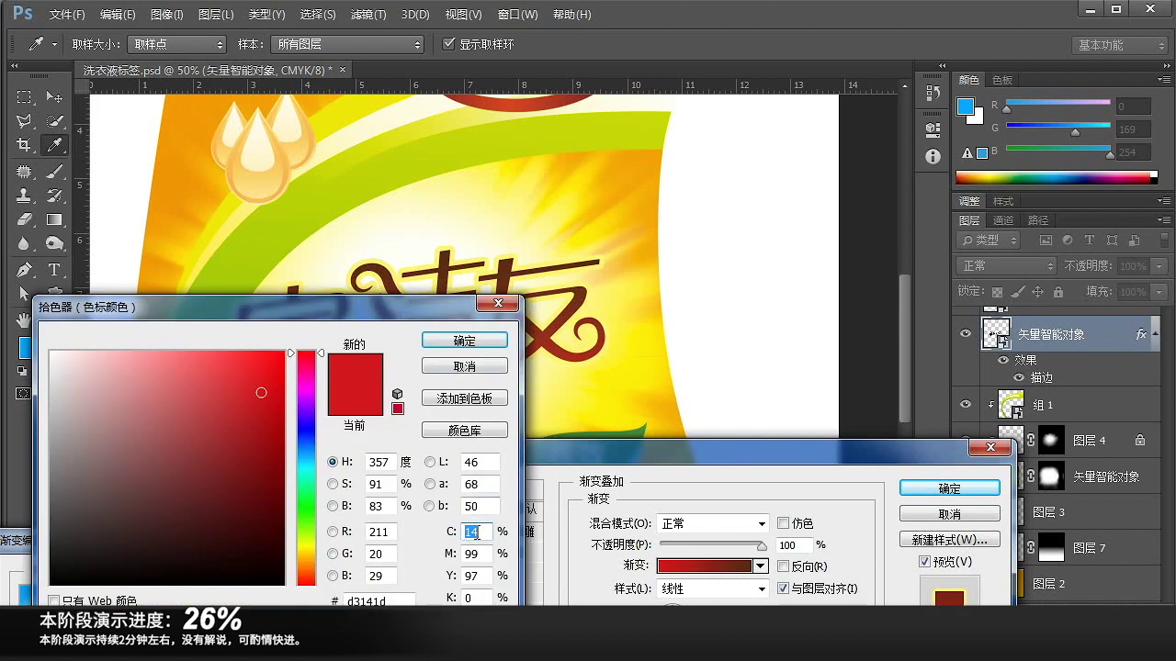
{"action": "type", "text": "0"}
{"action": "key", "text": "Tab"}
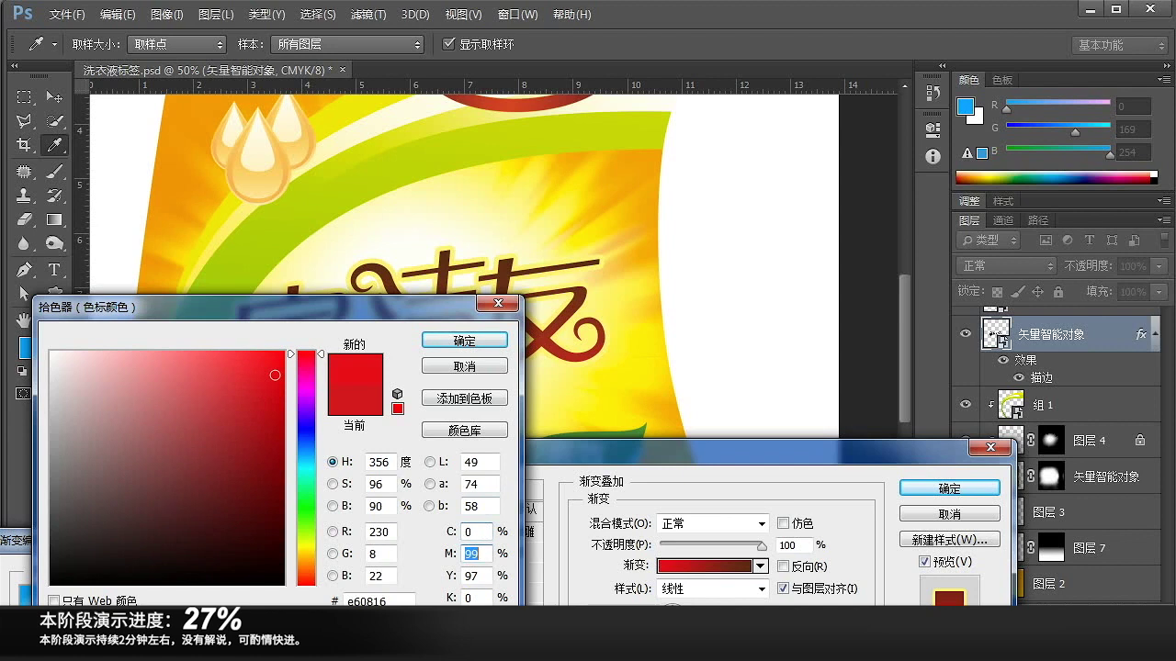
{"action": "type", "text": "100"}
{"action": "key", "text": "Tab"}
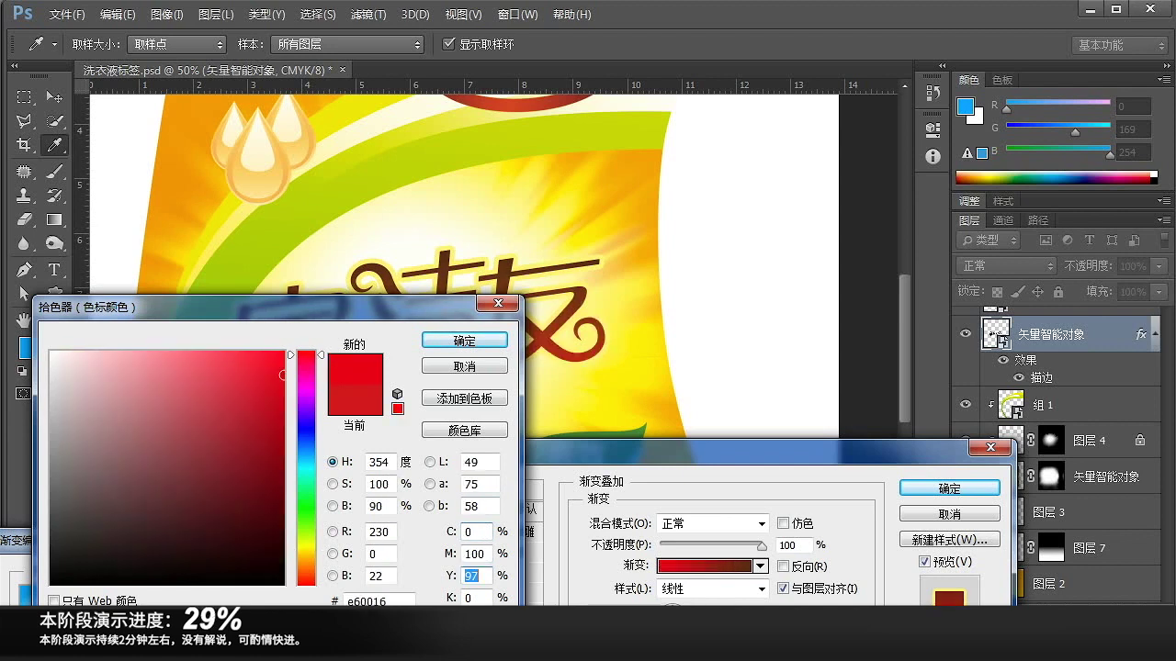
{"action": "type", "text": "60"}
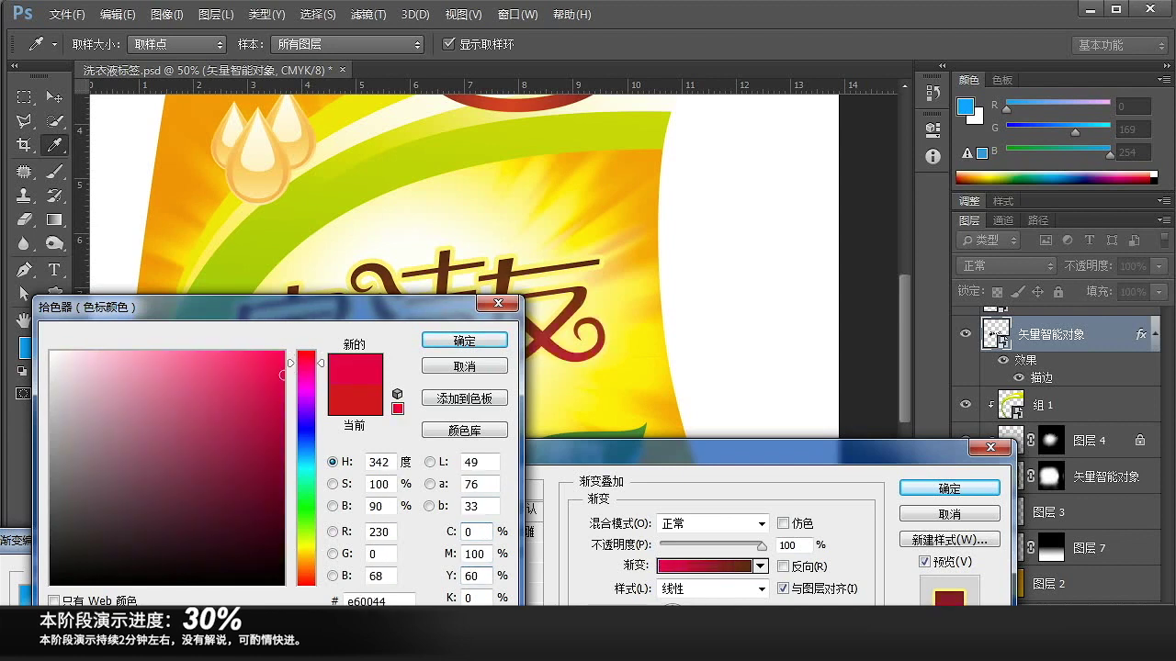
{"action": "key", "text": "Tab"}
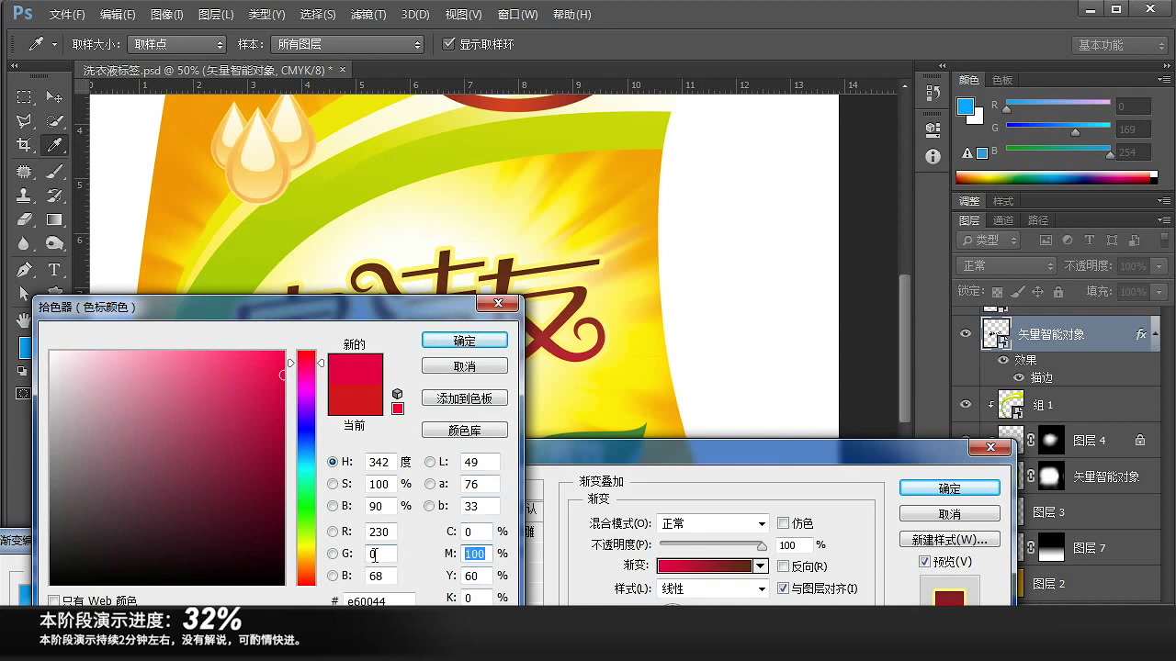
{"action": "type", "text": "60"}
{"action": "type", "text": "100"}
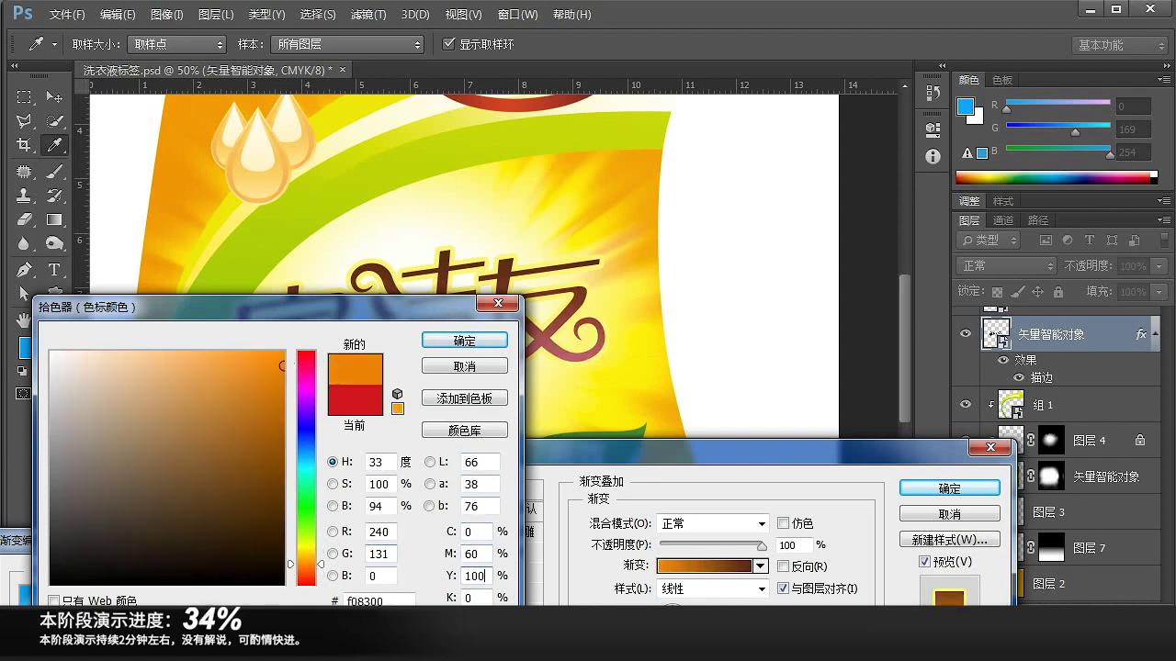
{"action": "left_click", "coordinate": [463, 340]}
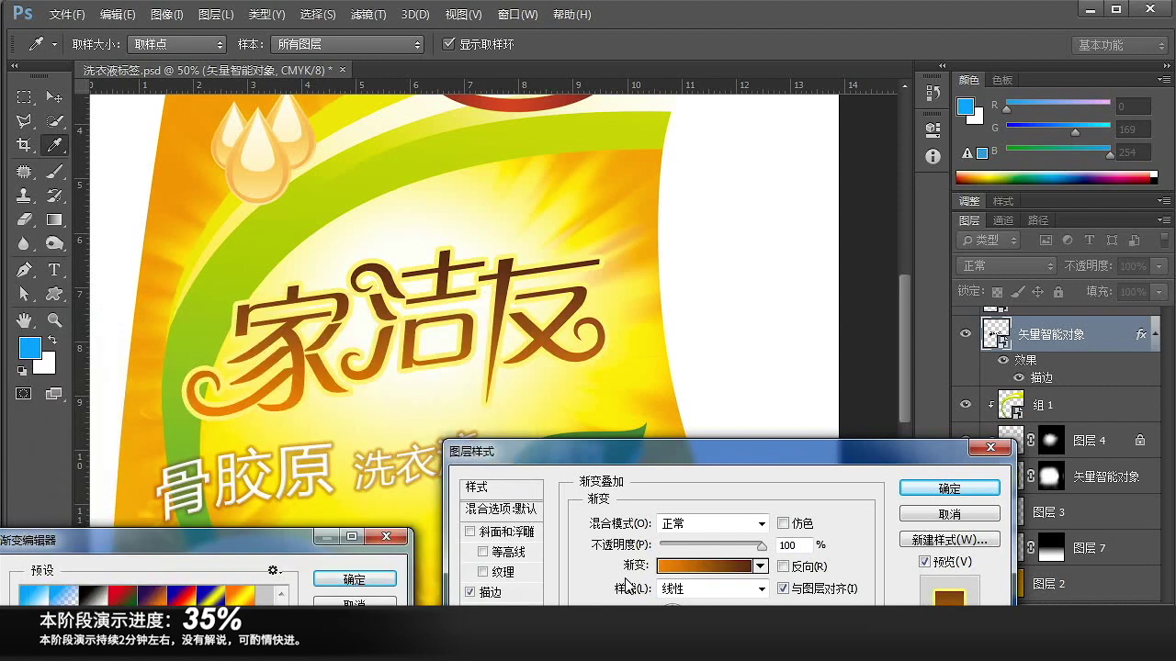
- Set the brown end of the lettering's gradient to C 60, M 70, Y 100, K 60 and apply the layer style
{"action": "double_click", "coordinate": [390, 656]}
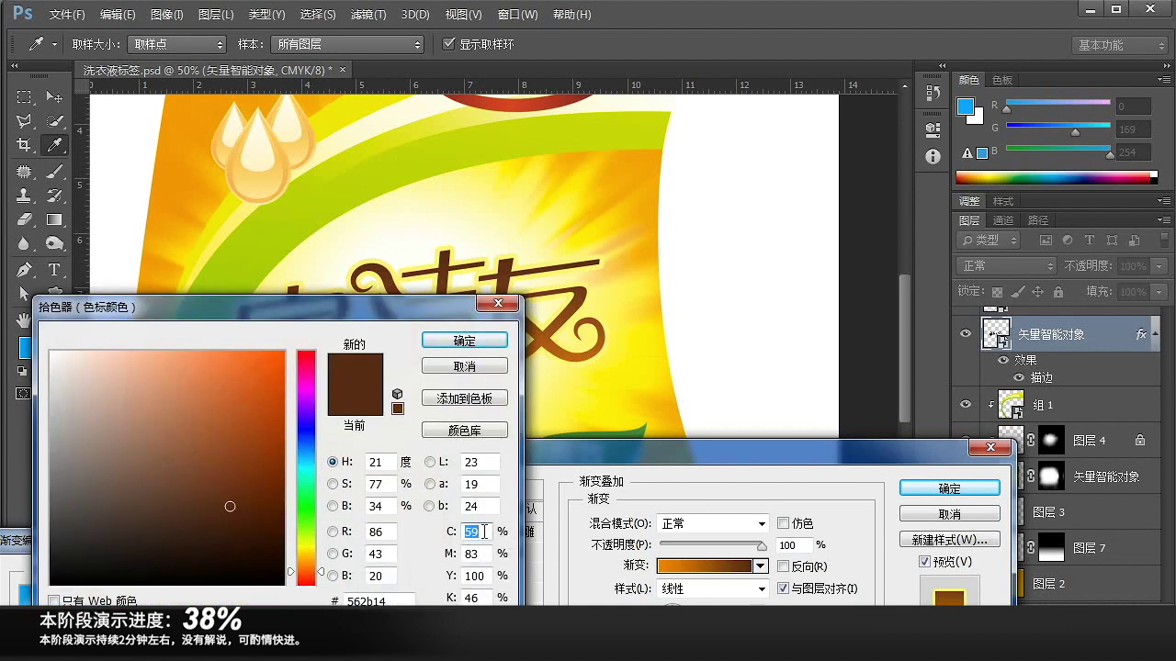
{"action": "type", "text": "60"}
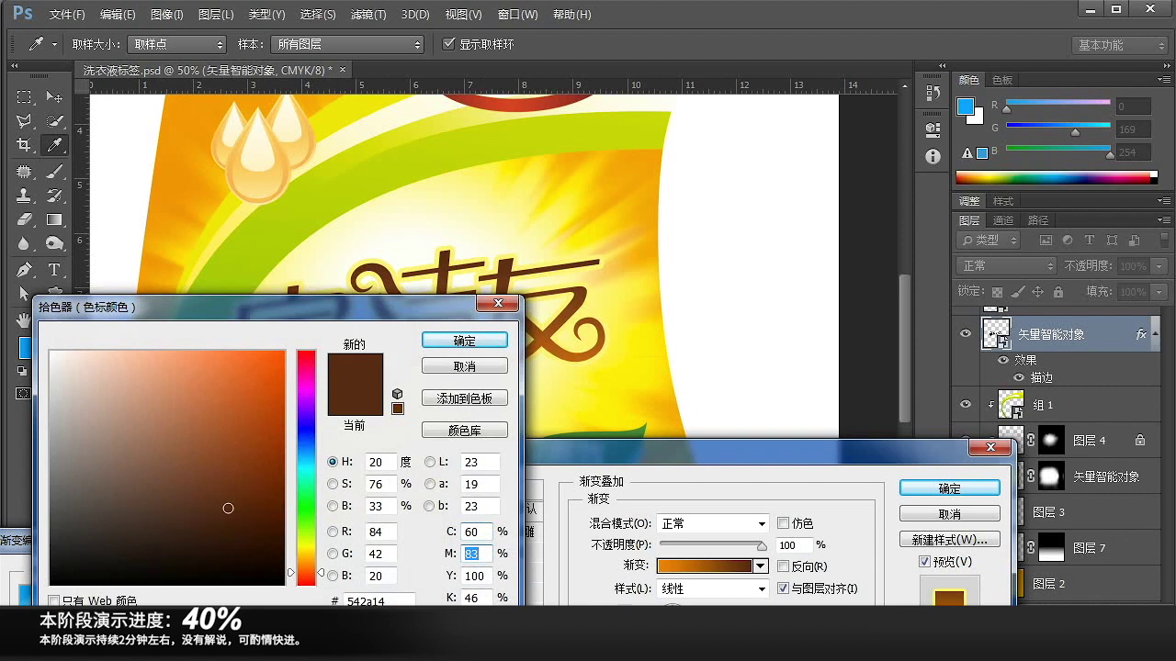
{"action": "type", "text": "60"}
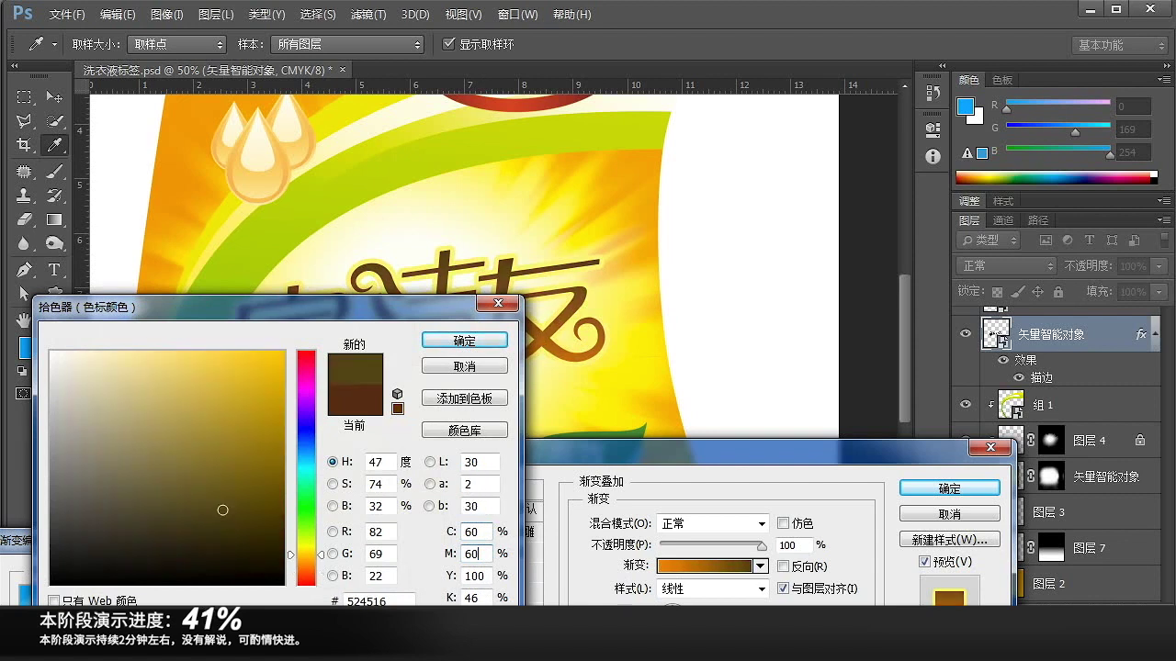
{"action": "key", "text": "Tab"}
{"action": "key", "text": "Tab"}
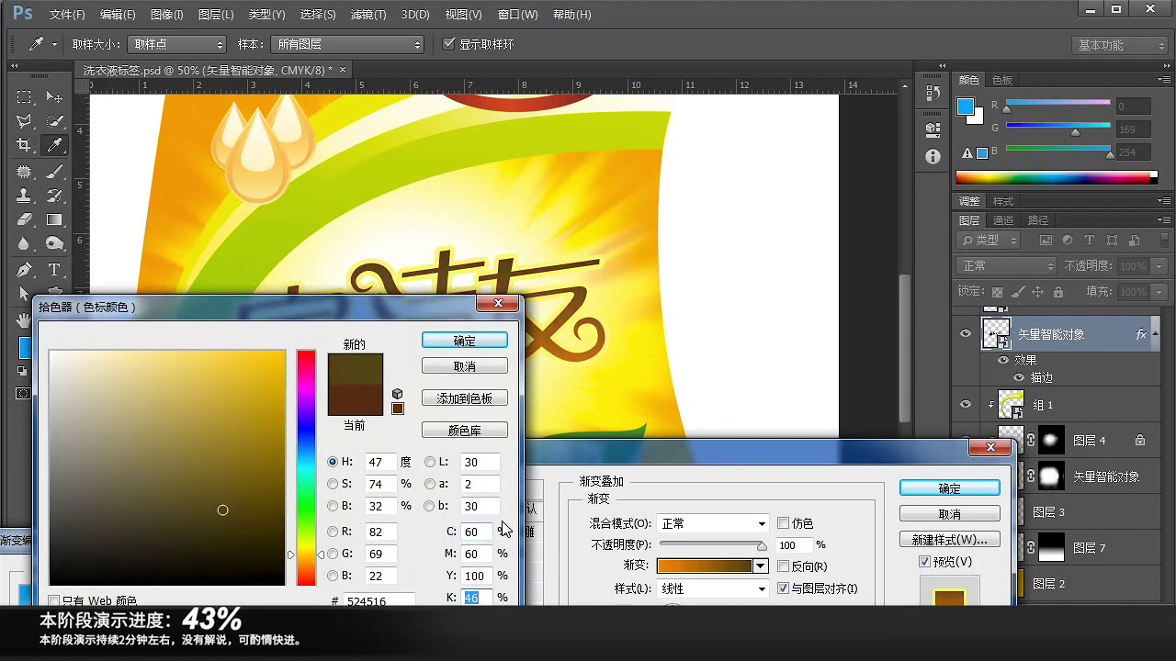
{"action": "double_click", "coordinate": [481, 554]}
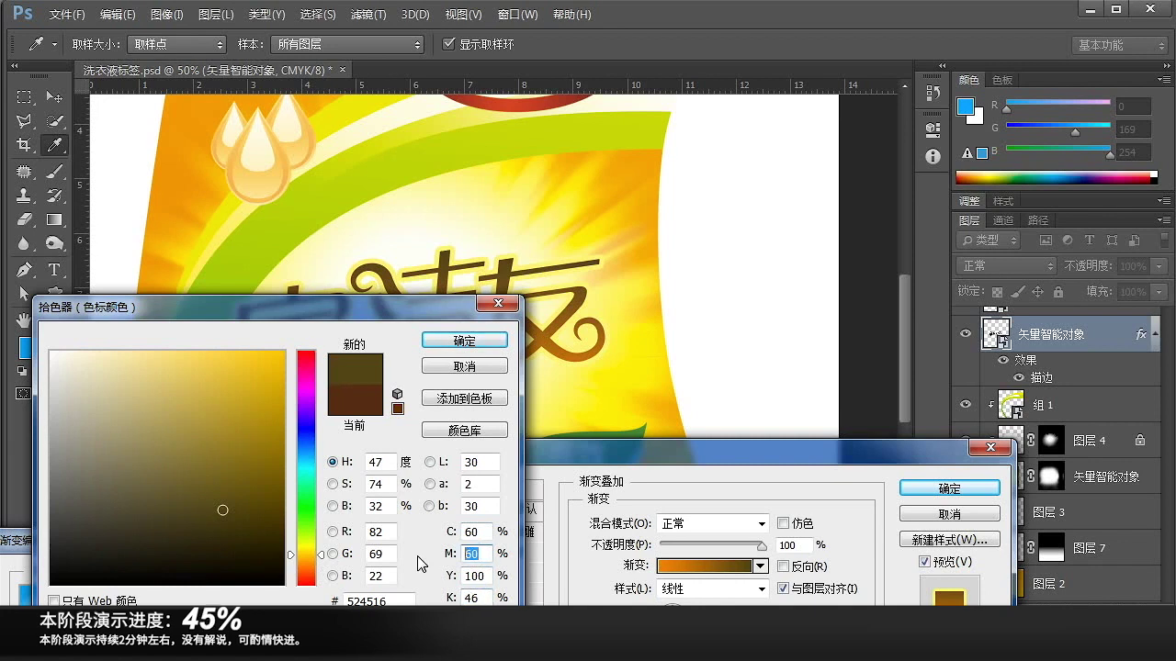
{"action": "type", "text": "70"}
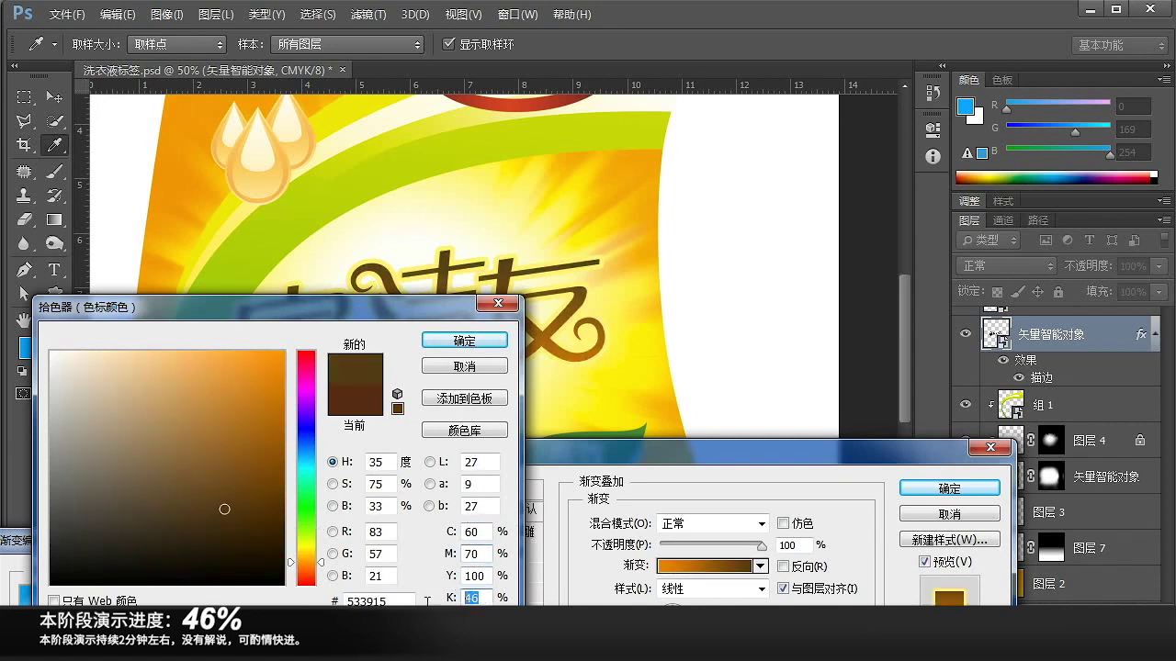
{"action": "type", "text": "60"}
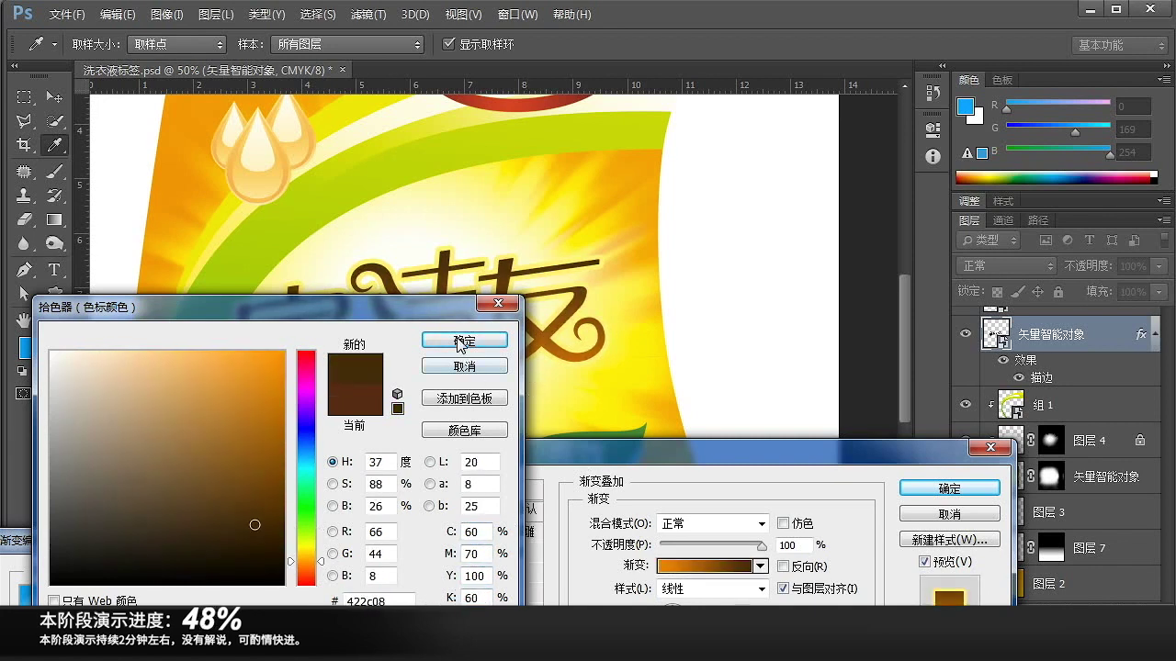
{"action": "left_click", "coordinate": [462, 341]}
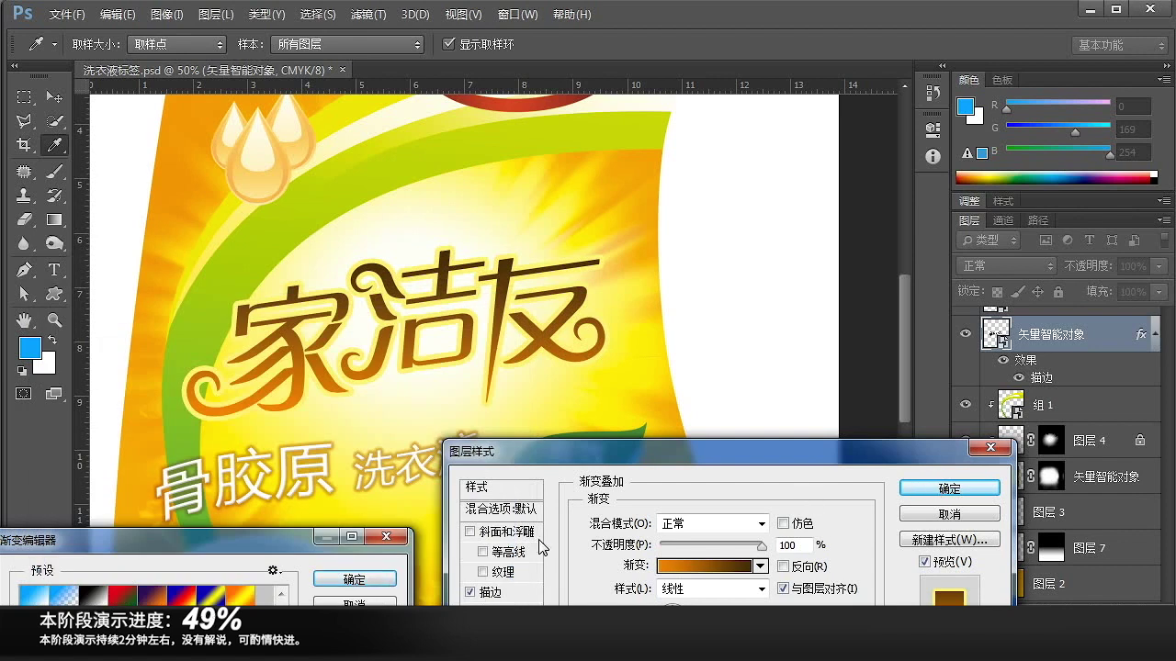
{"action": "left_click", "coordinate": [386, 579]}
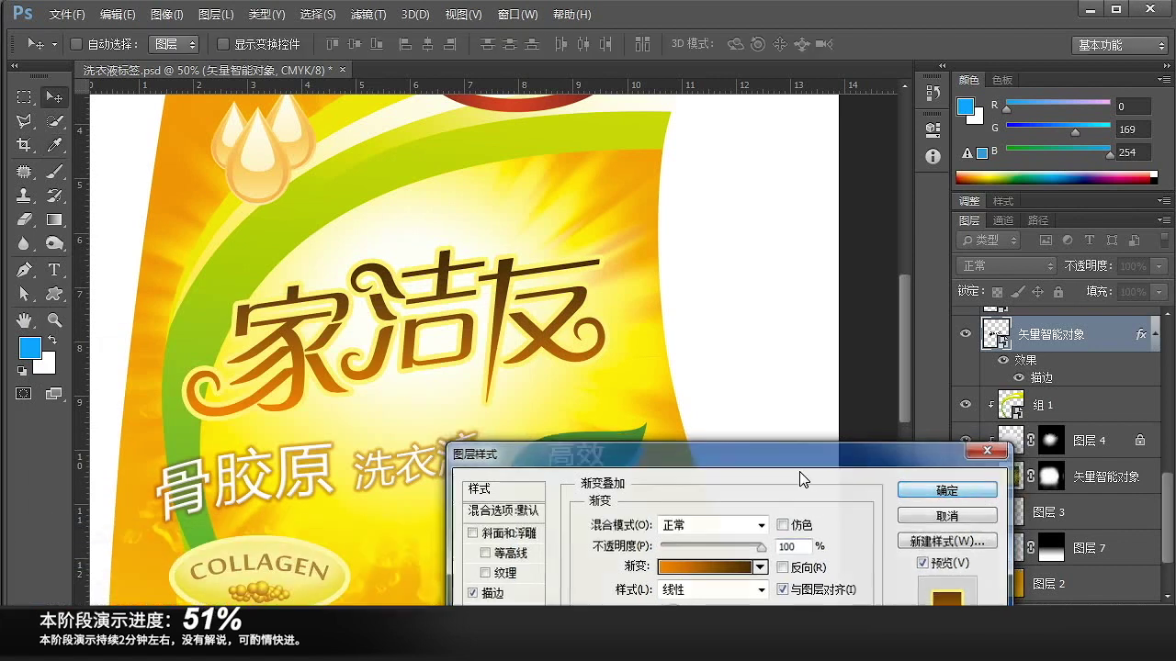
{"action": "left_click", "coordinate": [946, 491]}
- Make a rectangular selection around the whole 家洁友 lettering
{"action": "key", "text": "z"}
{"action": "left_click", "coordinate": [421, 387], "text": "alt"}
{"action": "left_click", "coordinate": [421, 387], "text": "alt"}
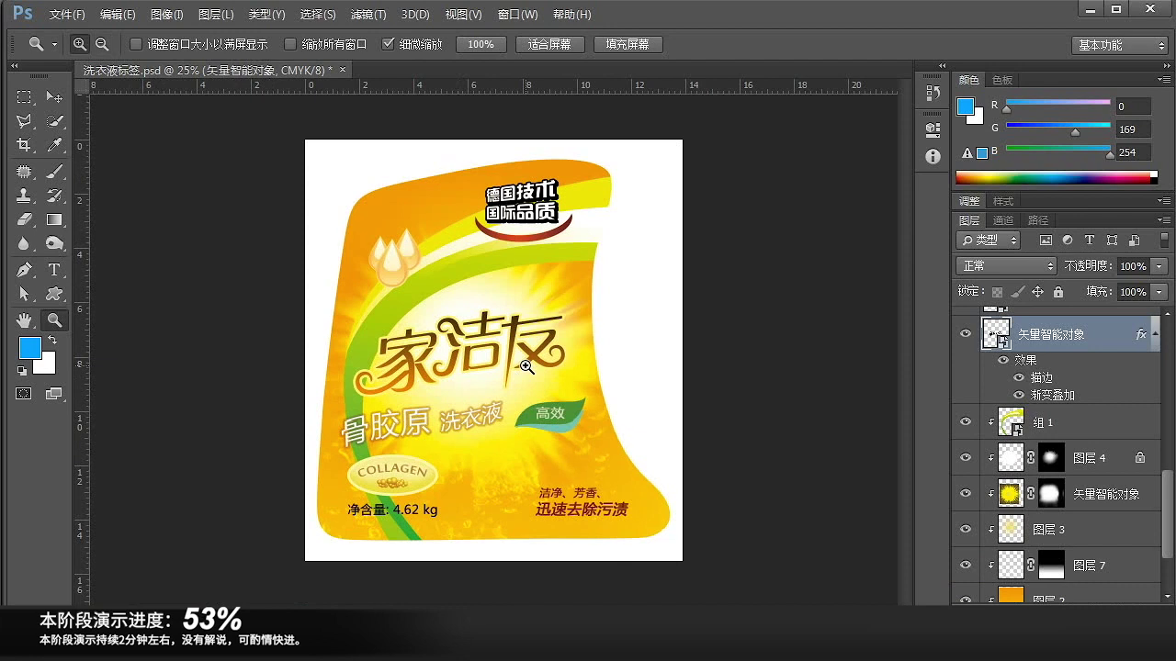
{"action": "left_click", "coordinate": [525, 366]}
{"action": "key", "text": "v"}
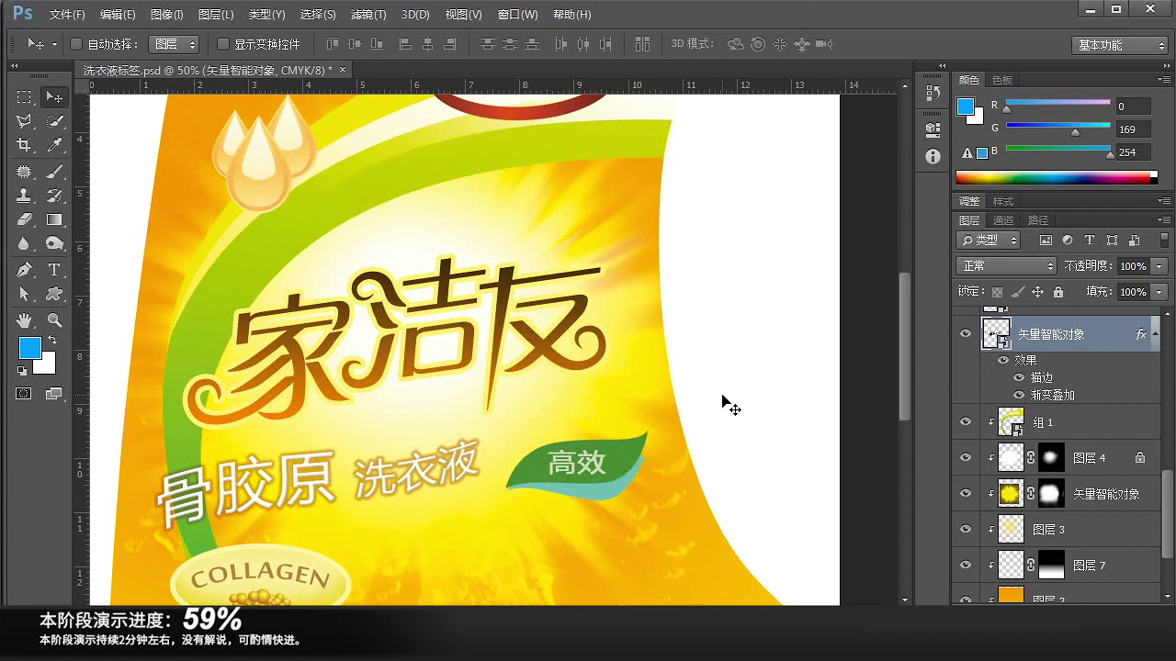
{"action": "scroll", "coordinate": [1016, 397], "scroll_direction": "up", "scroll_amount": 1}
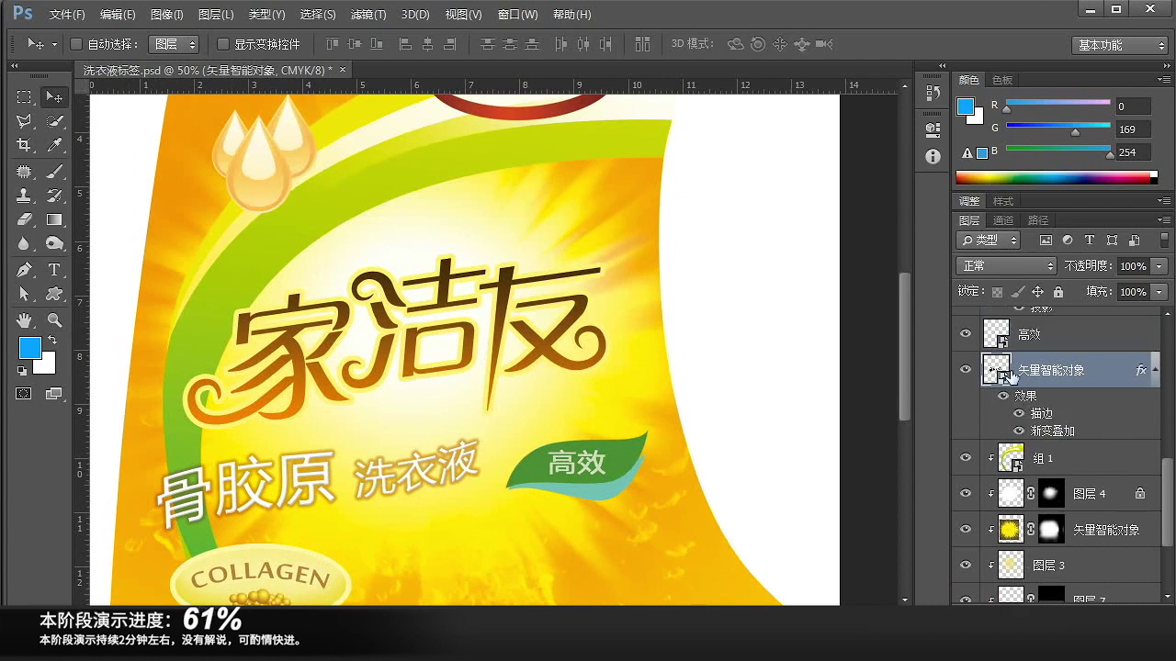
{"action": "left_click", "coordinate": [24, 96]}
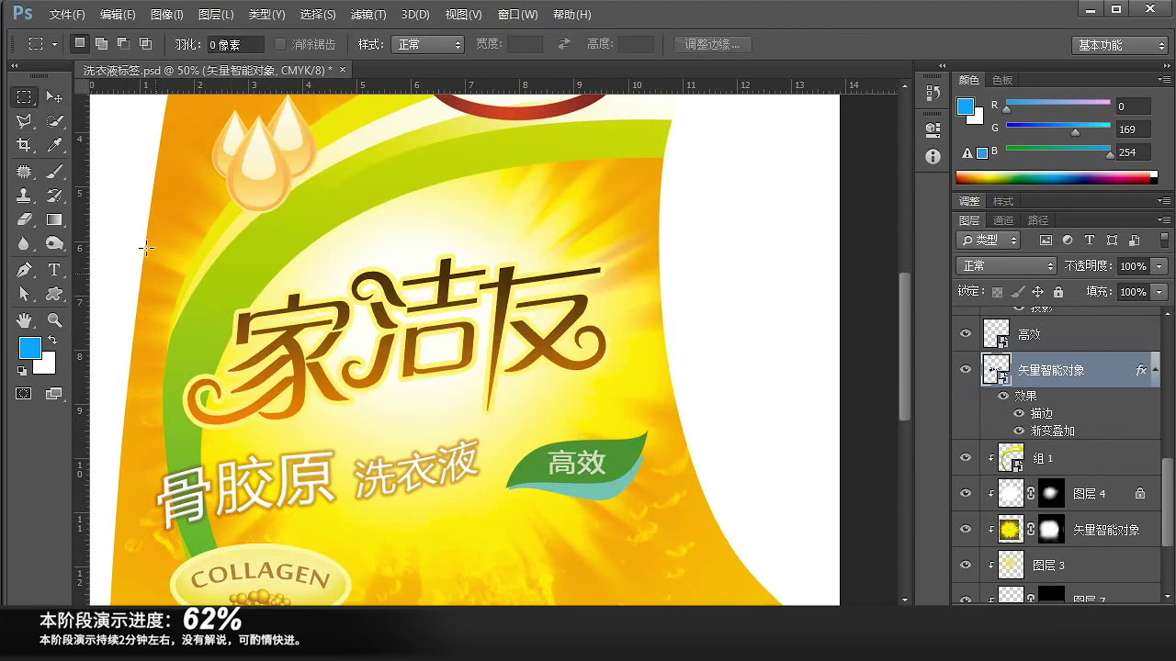
{"action": "left_click_drag", "start_coordinate": [143, 250], "coordinate": [661, 454]}
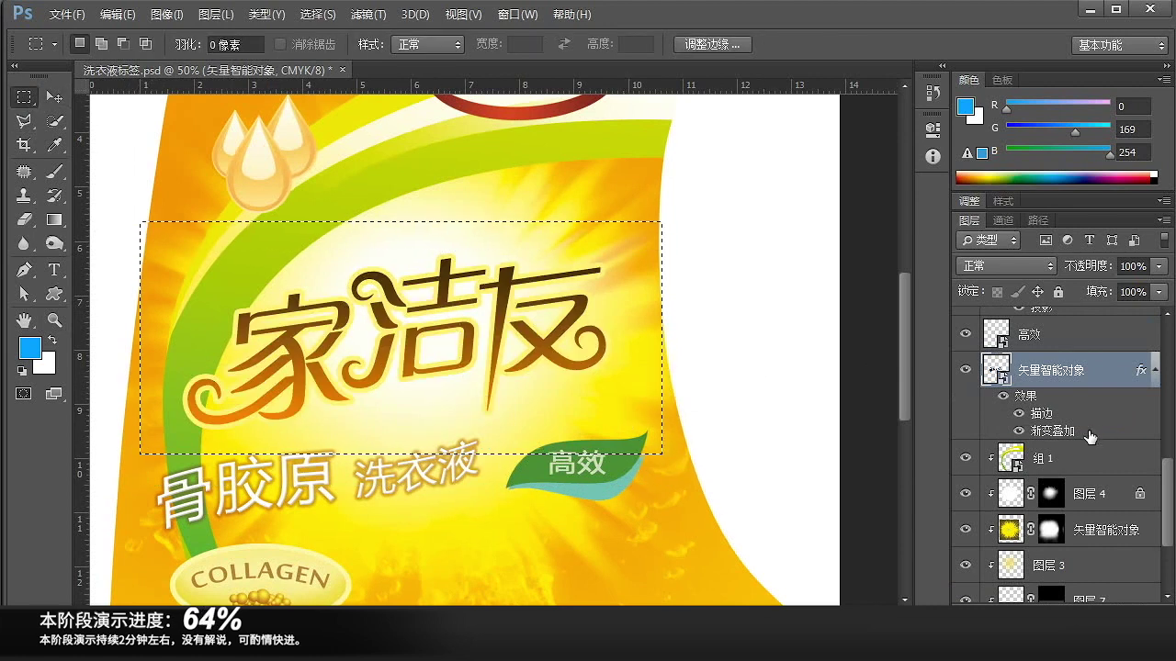
- Set the foreground to light blue (RGB 49, 186, 255) and the background to dark blue with C 100, M 84, Y 0, K 0
{"action": "left_click", "coordinate": [30, 346]}
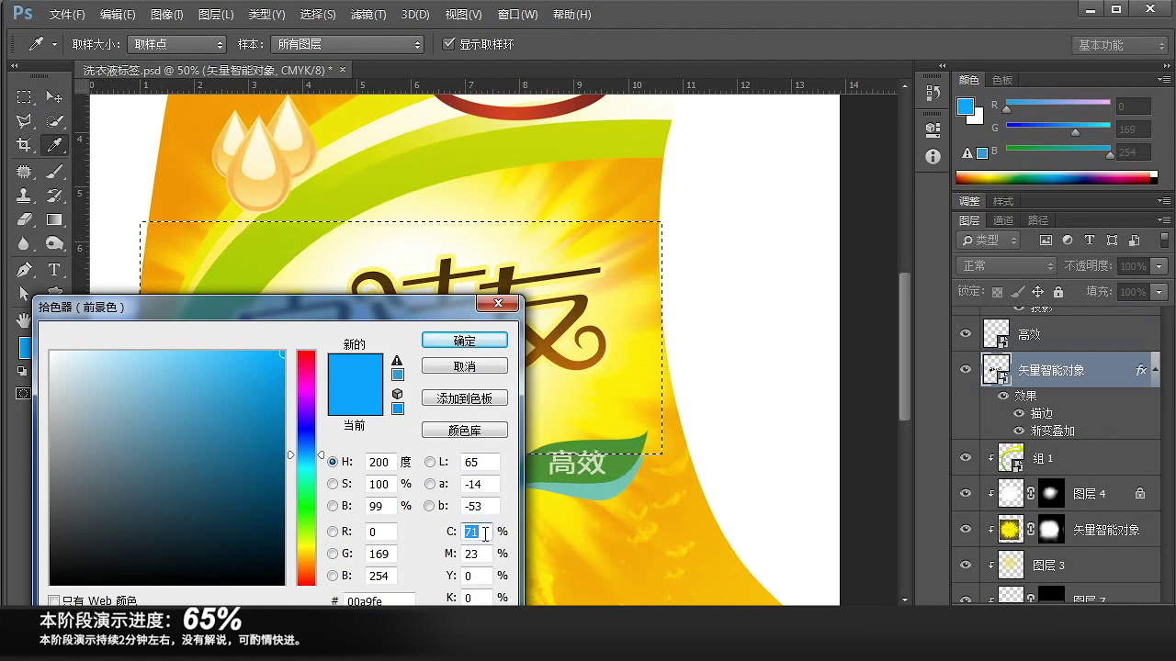
{"action": "left_click", "coordinate": [239, 351]}
{"action": "left_click", "coordinate": [464, 340]}
{"action": "left_click", "coordinate": [33, 358]}
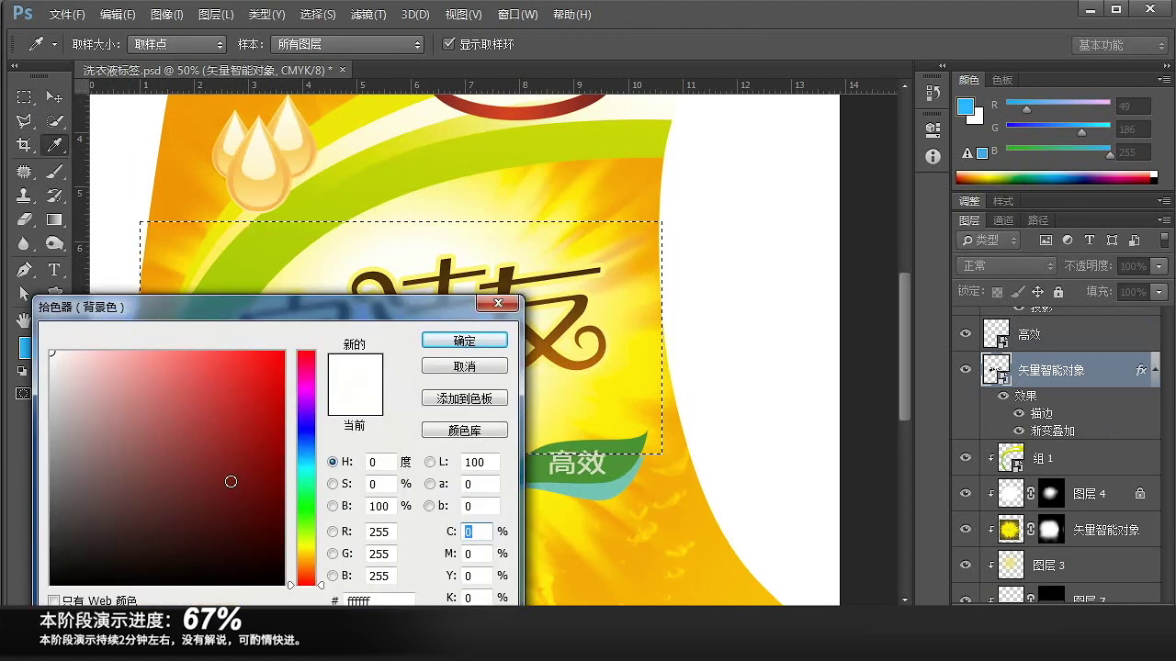
{"action": "left_click_drag", "start_coordinate": [314, 450], "coordinate": [313, 429]}
{"action": "left_click_drag", "start_coordinate": [275, 397], "coordinate": [325, 394]}
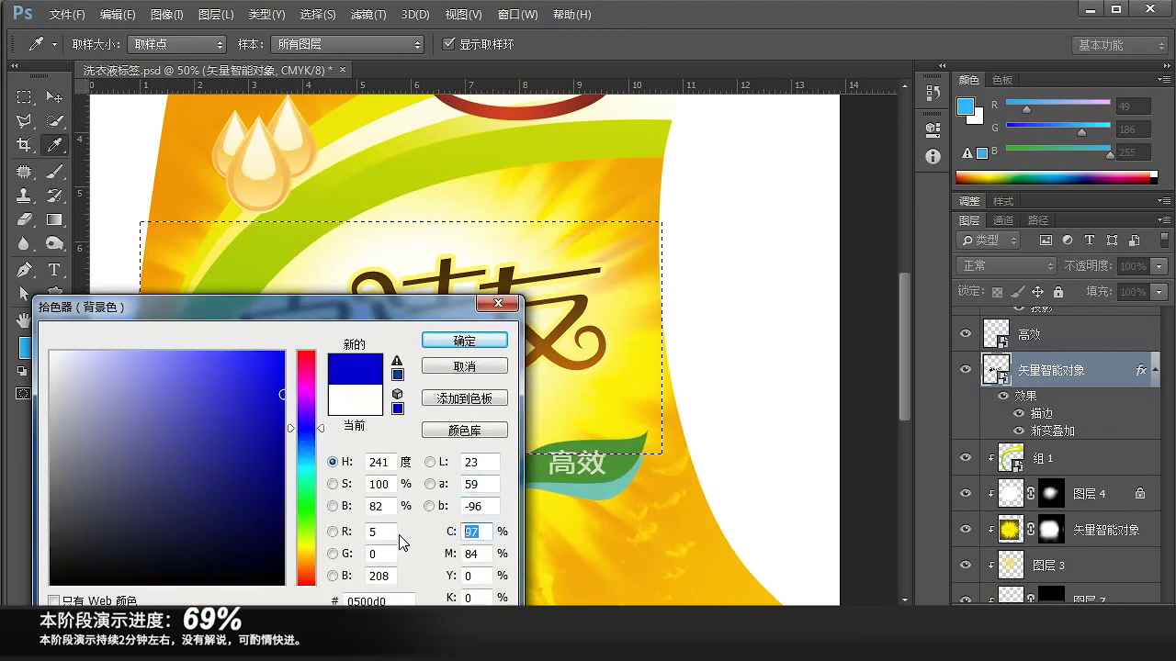
{"action": "type", "text": "100"}
{"action": "key", "text": "Tab"}
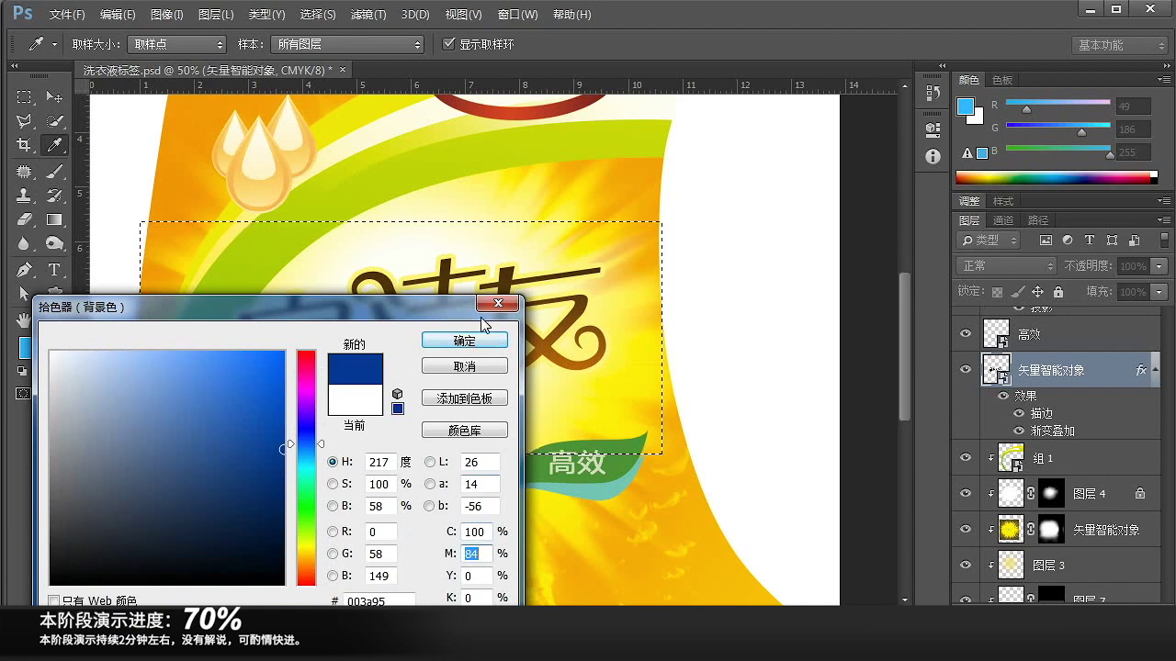
{"action": "left_click", "coordinate": [464, 340]}
- Create a new layer clipped to the 家洁友 lettering and fill the selected area with a gradient
{"action": "left_click", "coordinate": [56, 220]}
{"action": "left_click", "coordinate": [421, 402]}
{"action": "key", "text": "Return"}
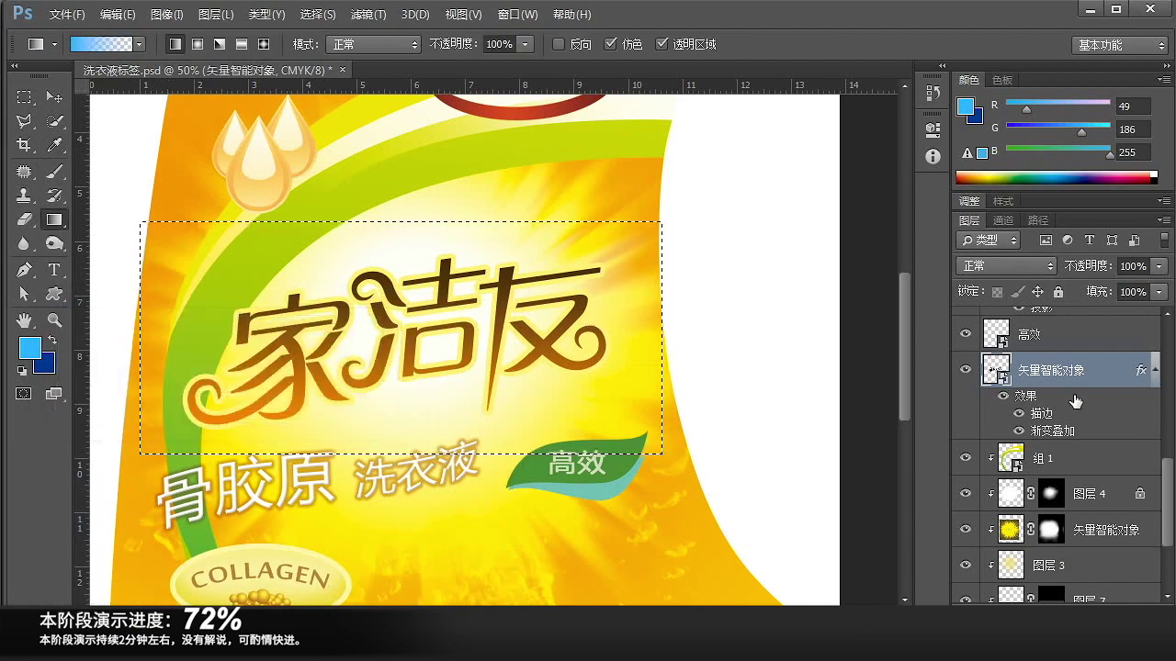
{"action": "left_click", "coordinate": [1118, 611]}
{"action": "key", "text": "ctrl+alt+g"}
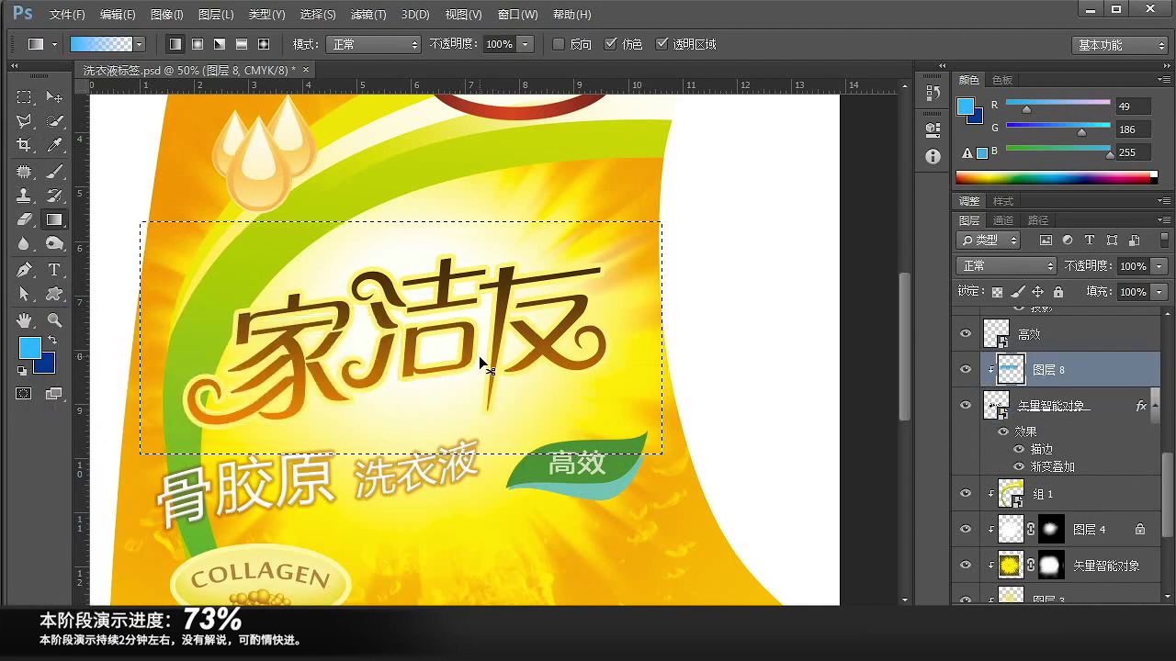
- Undo the gradient fill and switch the Gradient tool to the foreground-to-background preset
{"action": "key", "text": "ctrl+z"}
{"action": "left_click", "coordinate": [103, 45]}
{"action": "left_click", "coordinate": [33, 595]}
{"action": "left_click", "coordinate": [358, 575]}
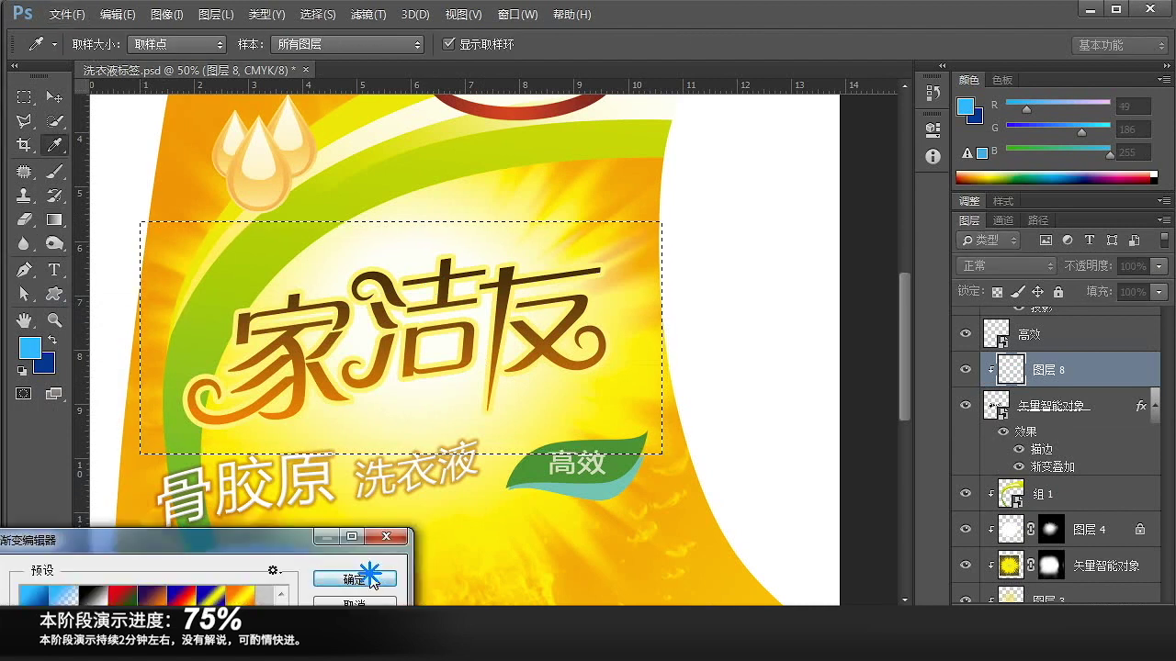
- Try to colour the lettering with a light-to-dark blue gradient on the clipped layer with the lettering's effects hidden, and undo the attempts
{"action": "left_click_drag", "start_coordinate": [450, 290], "coordinate": [448, 424]}
{"action": "left_click", "coordinate": [1012, 370], "text": "ctrl"}
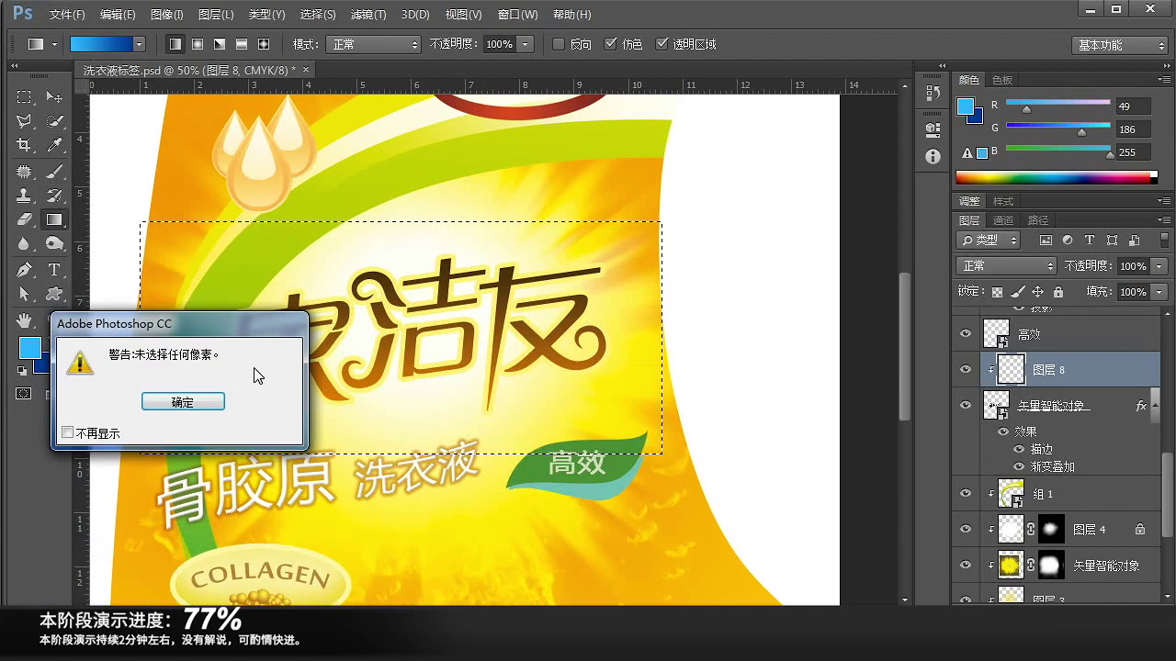
{"action": "left_click", "coordinate": [201, 414]}
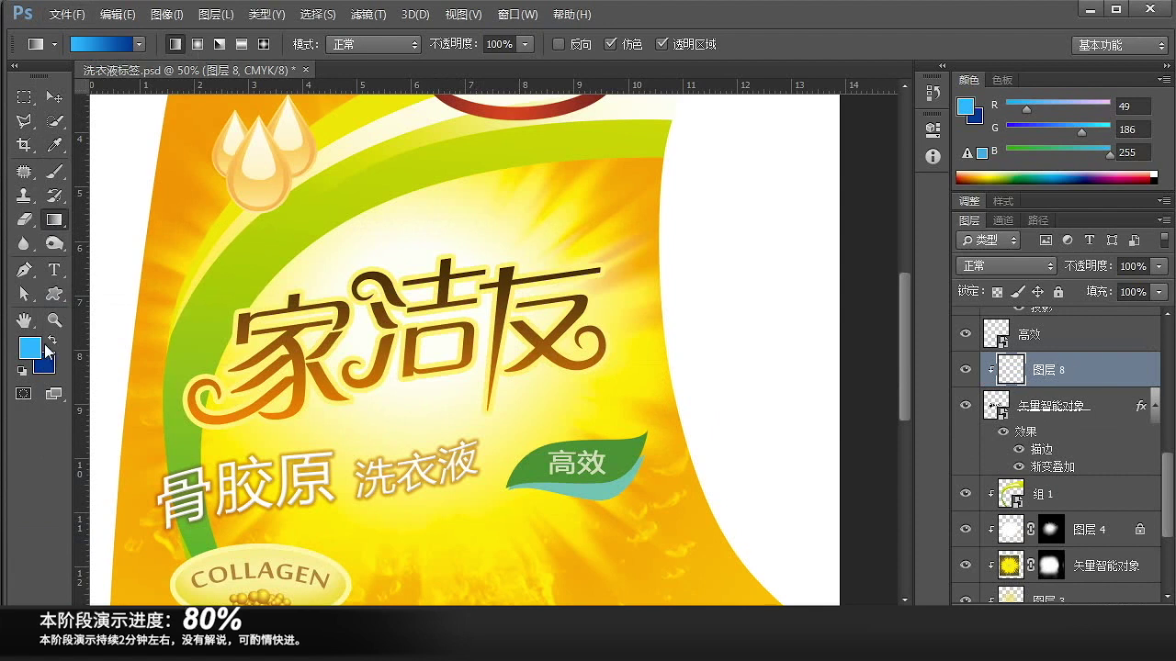
{"action": "left_click", "coordinate": [1002, 433]}
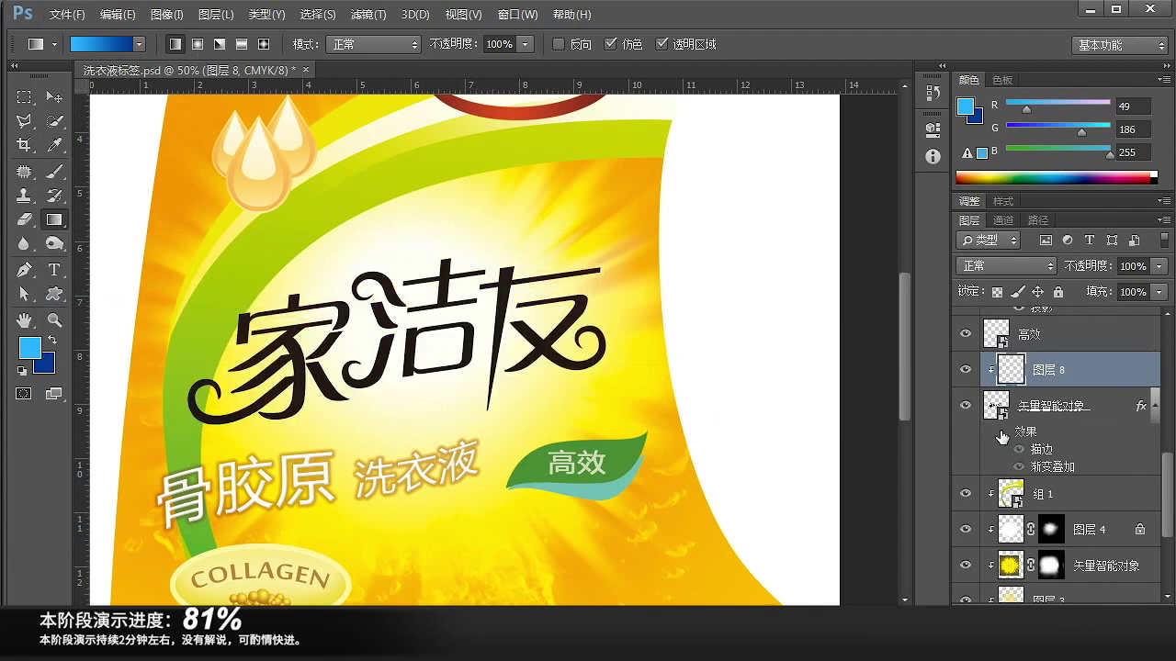
{"action": "left_click_drag", "start_coordinate": [363, 268], "coordinate": [382, 397]}
{"action": "key", "text": "ctrl+z"}
{"action": "key", "text": "ctrl+z"}
{"action": "key", "text": "ctrl+z"}
{"action": "key", "text": "ctrl+z"}
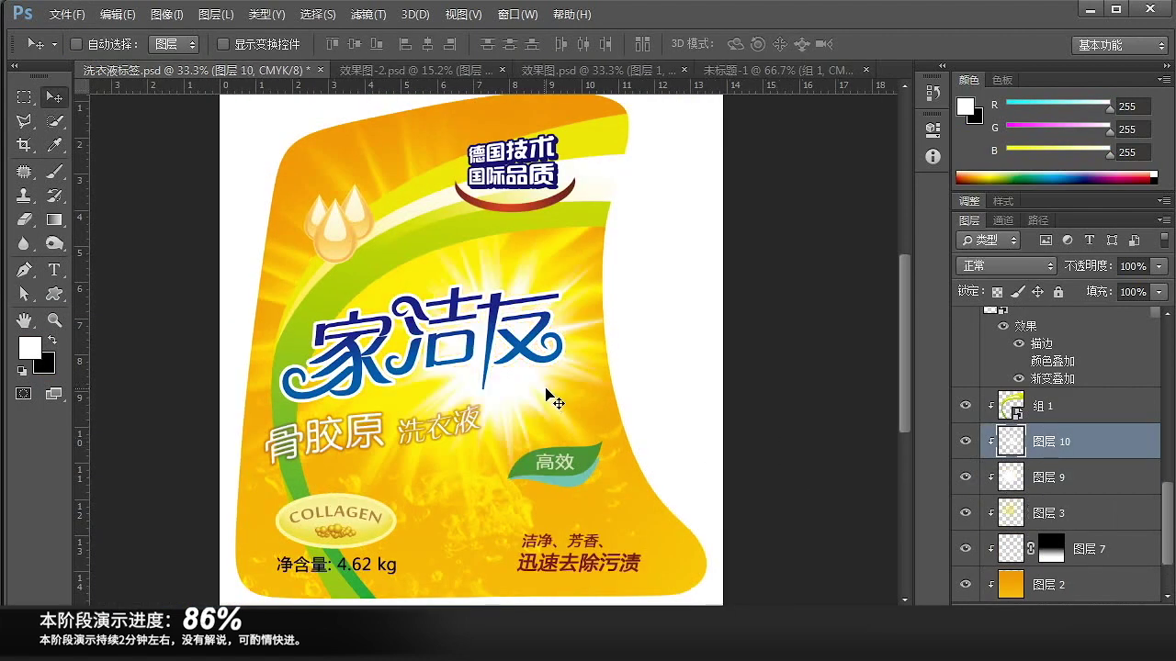
- Move the white starburst glow left so it sits behind the centre of the 家洁友 lettering, and enlarge it
{"action": "left_click_drag", "start_coordinate": [551, 395], "coordinate": [441, 321]}
{"action": "key", "text": "ctrl+t"}
{"action": "left_click_drag", "start_coordinate": [599, 493], "coordinate": [701, 501]}
{"action": "left_click_drag", "start_coordinate": [535, 391], "coordinate": [531, 384]}
{"action": "left_click", "coordinate": [525, 370], "text": "ctrl"}
{"action": "left_click", "coordinate": [525, 372], "text": "ctrl"}
{"action": "left_click", "coordinate": [460, 389], "text": "alt"}
{"action": "left_click", "coordinate": [460, 388], "text": "alt"}
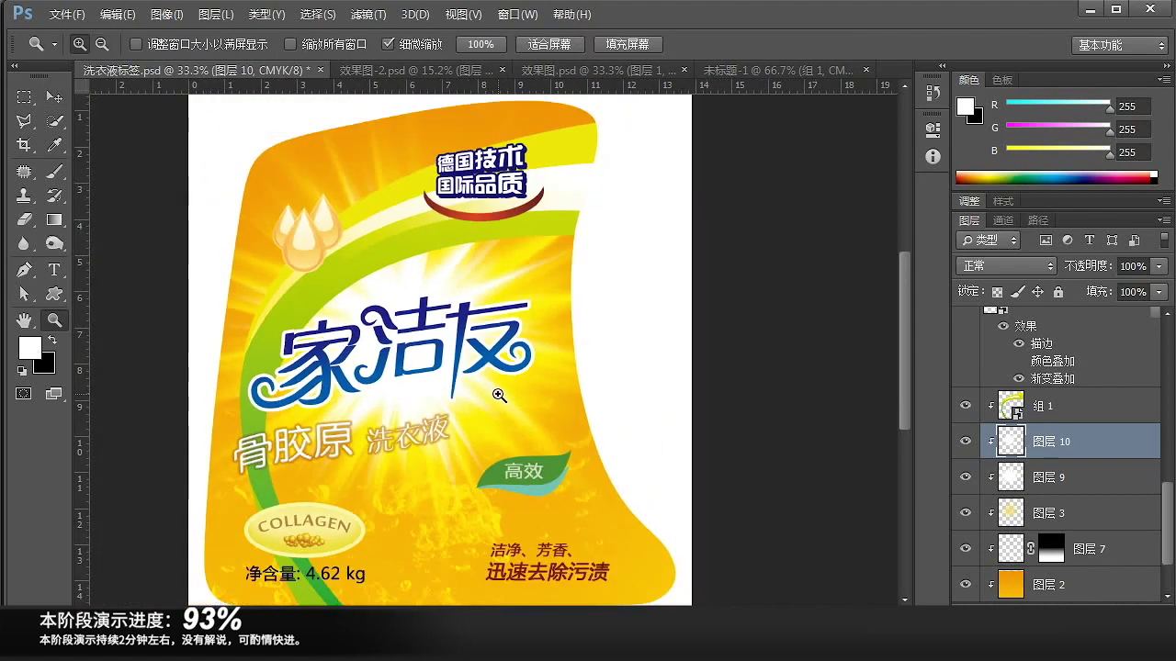
{"action": "key", "text": "v"}
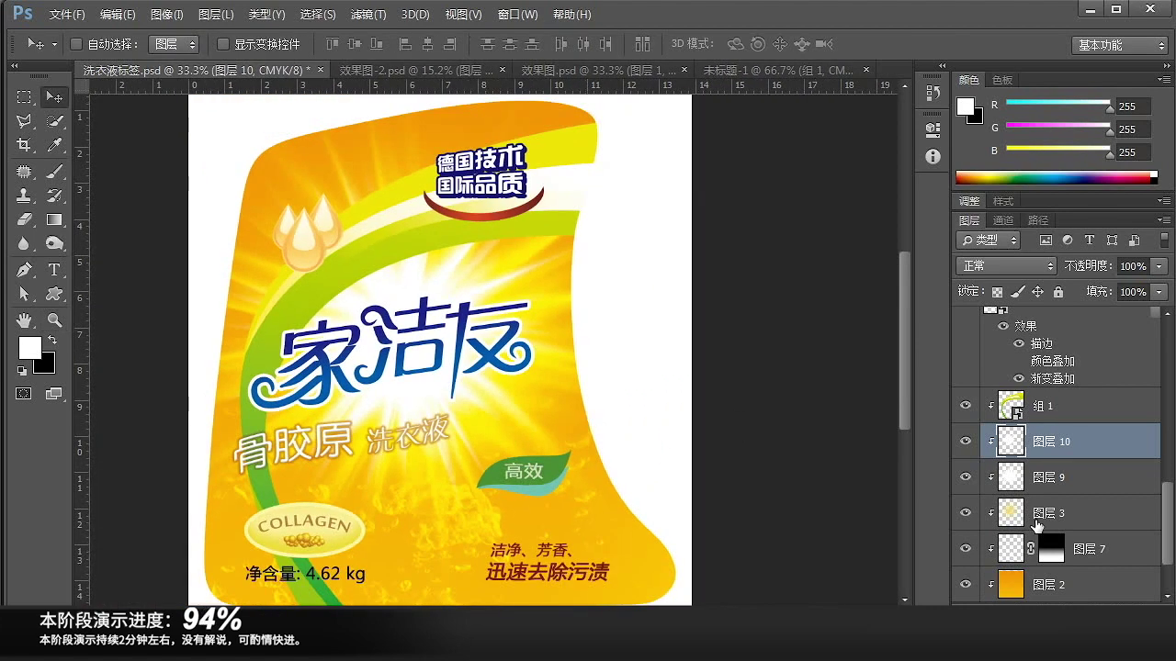
- Widen the overlay glow on layer 图层 9 to about 112.6% and compare the label with that layer hidden and shown
{"action": "left_click", "coordinate": [1038, 522]}
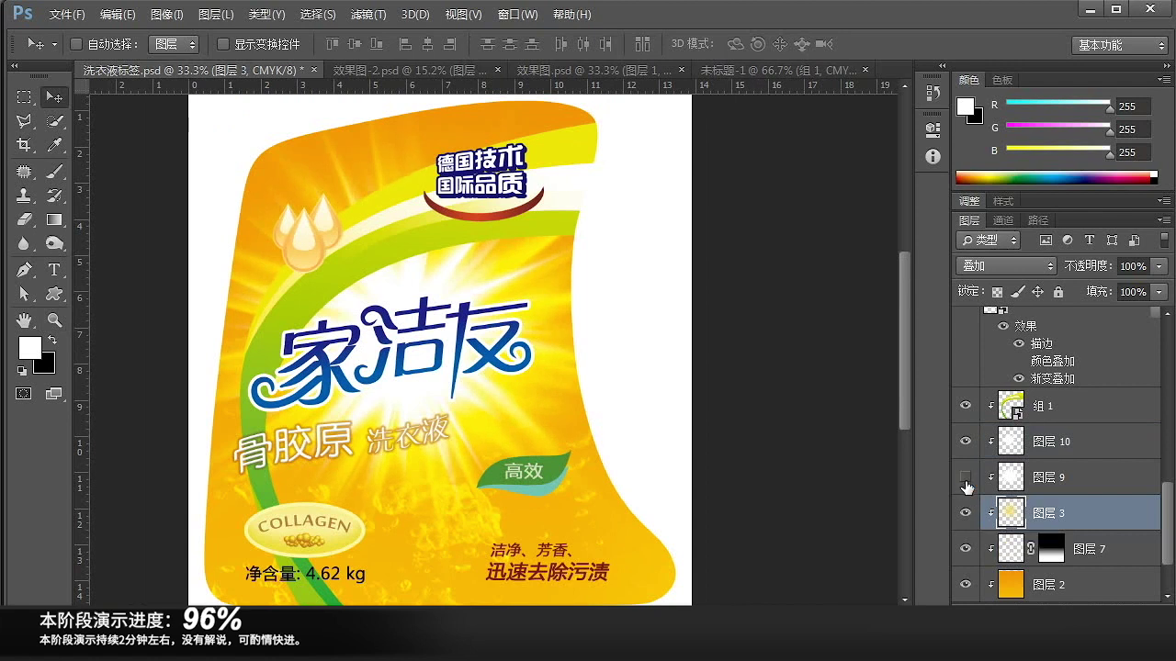
{"action": "left_click", "coordinate": [965, 476]}
{"action": "left_click", "coordinate": [1042, 477]}
{"action": "key", "text": "ctrl+t"}
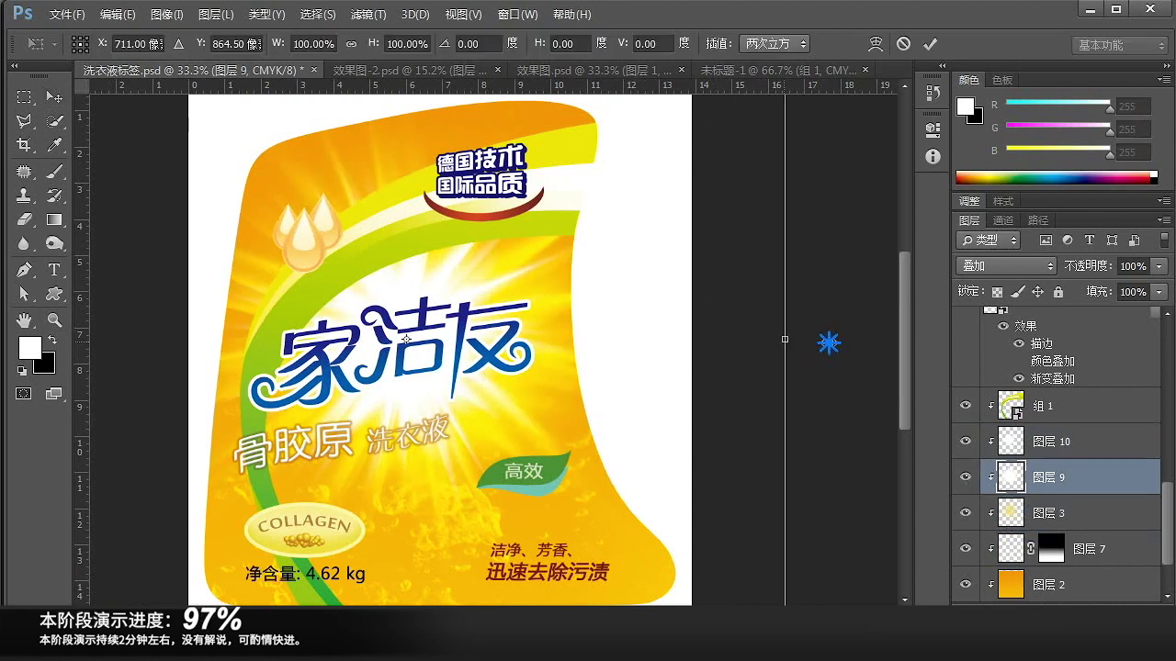
{"action": "left_click_drag", "start_coordinate": [829, 343], "coordinate": [833, 339]}
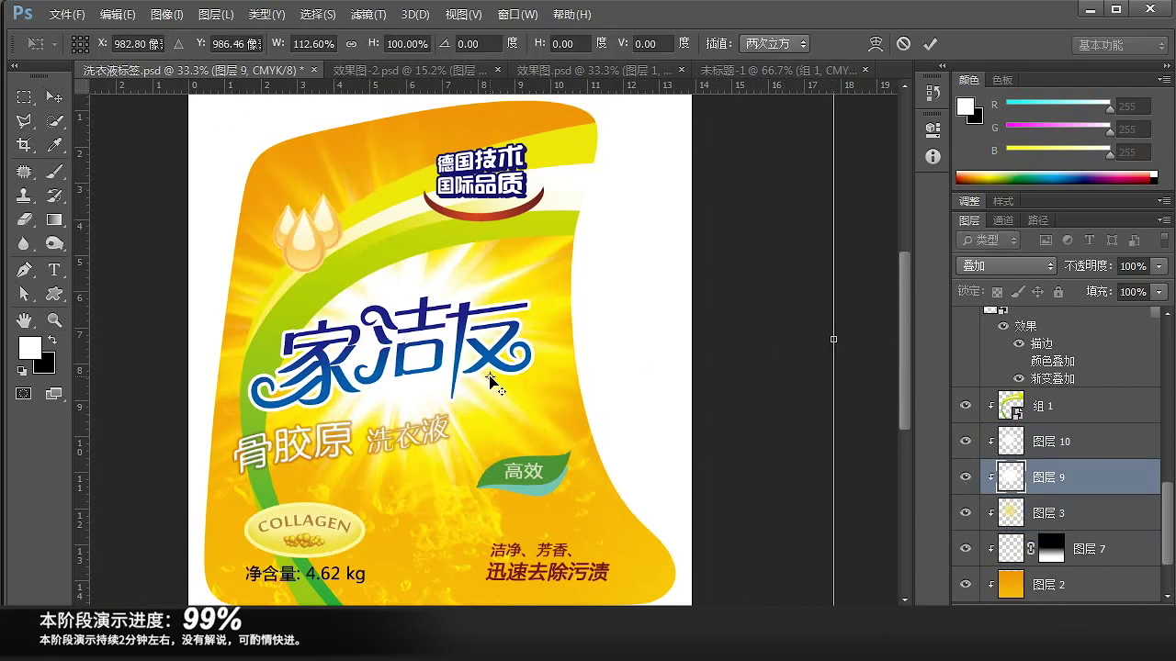
{"action": "key", "text": "Return"}
{"action": "key", "text": "ctrl+plus"}
{"action": "left_click", "coordinate": [963, 483]}
{"action": "left_click", "coordinate": [964, 482]}
- Nudge the white starburst on layer 图层 10 slightly left and soften it with a Gaussian Blur
{"action": "left_click", "coordinate": [1042, 446]}
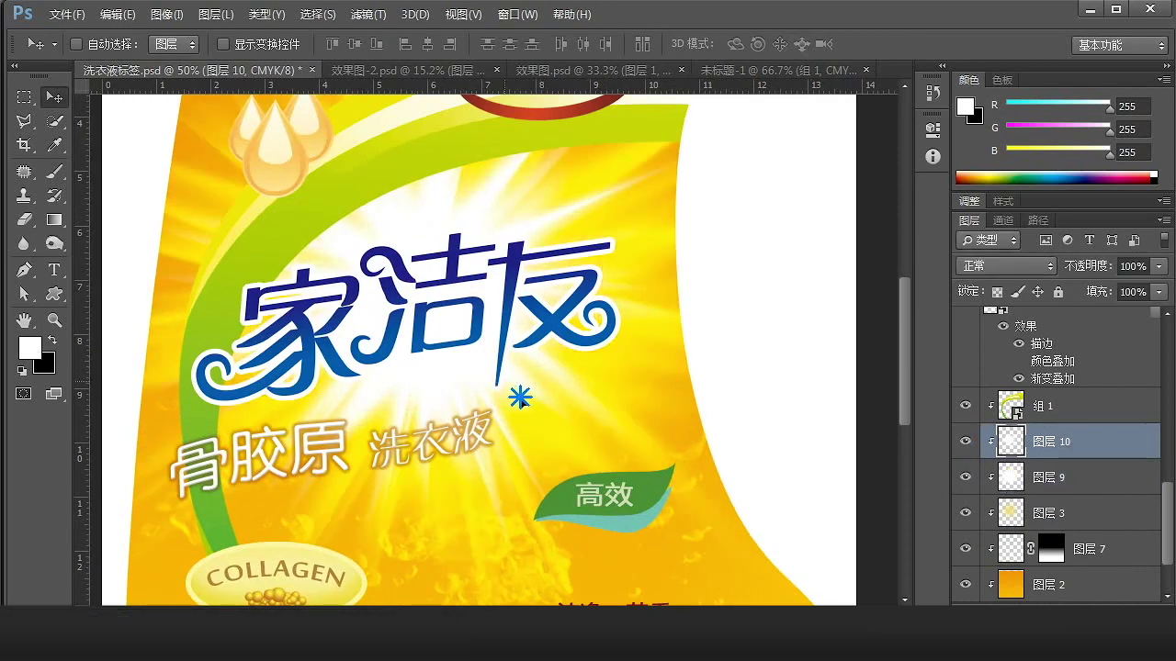
{"action": "left_click_drag", "start_coordinate": [520, 398], "coordinate": [515, 401]}
{"action": "key", "text": "ctrl+t"}
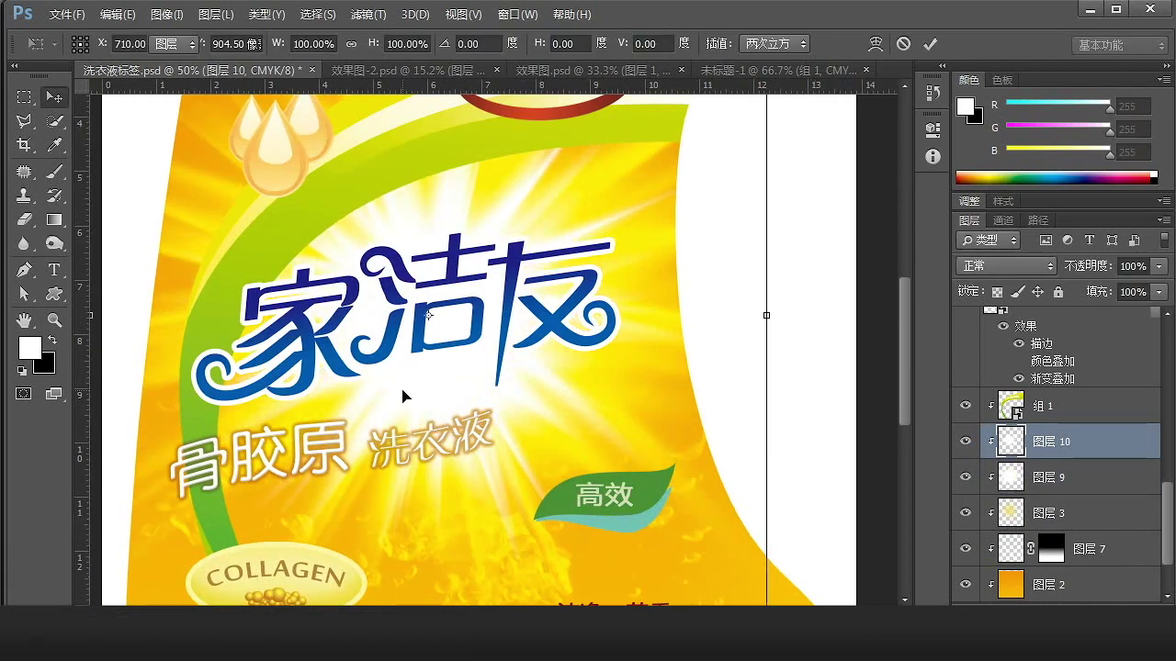
{"action": "key", "text": "Return"}
{"action": "left_click", "coordinate": [369, 14]}
{"action": "mouse_move", "coordinate": [466, 253]}
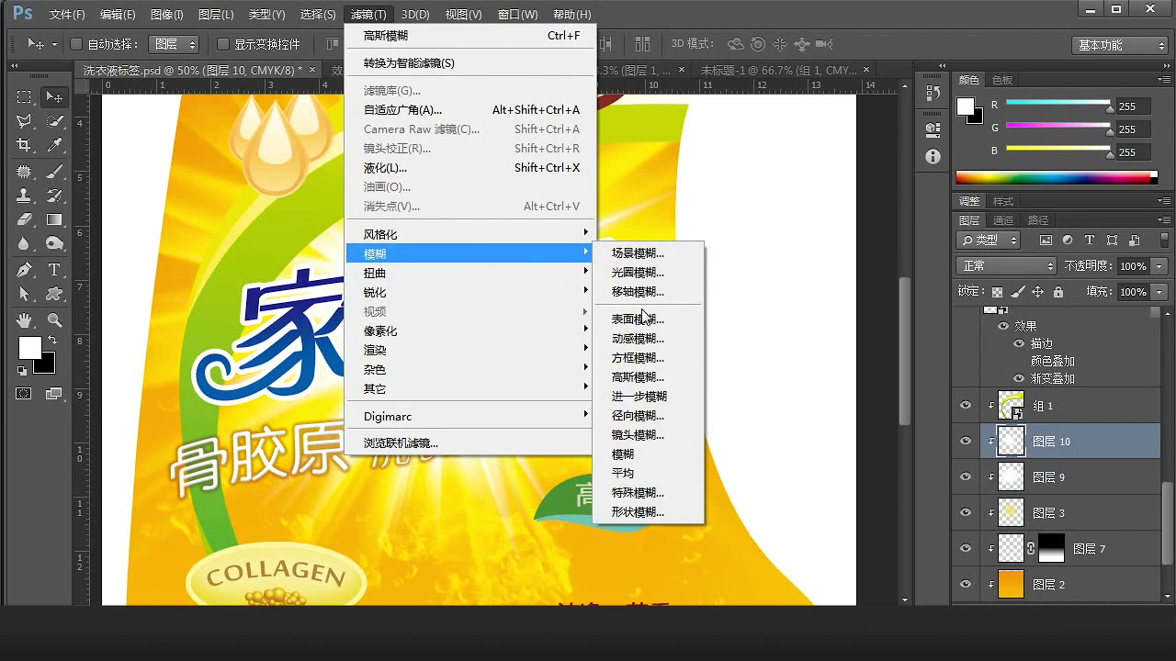
{"action": "left_click", "coordinate": [637, 376]}
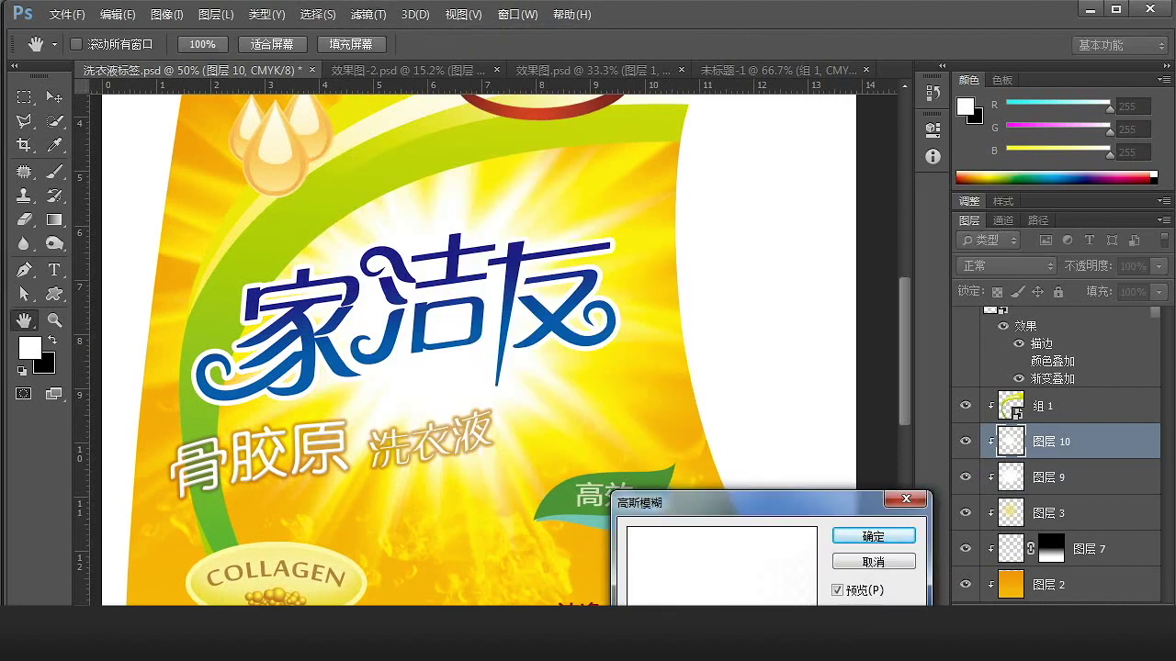
{"action": "left_click", "coordinate": [856, 543]}
{"action": "key", "text": "ctrl+minus"}
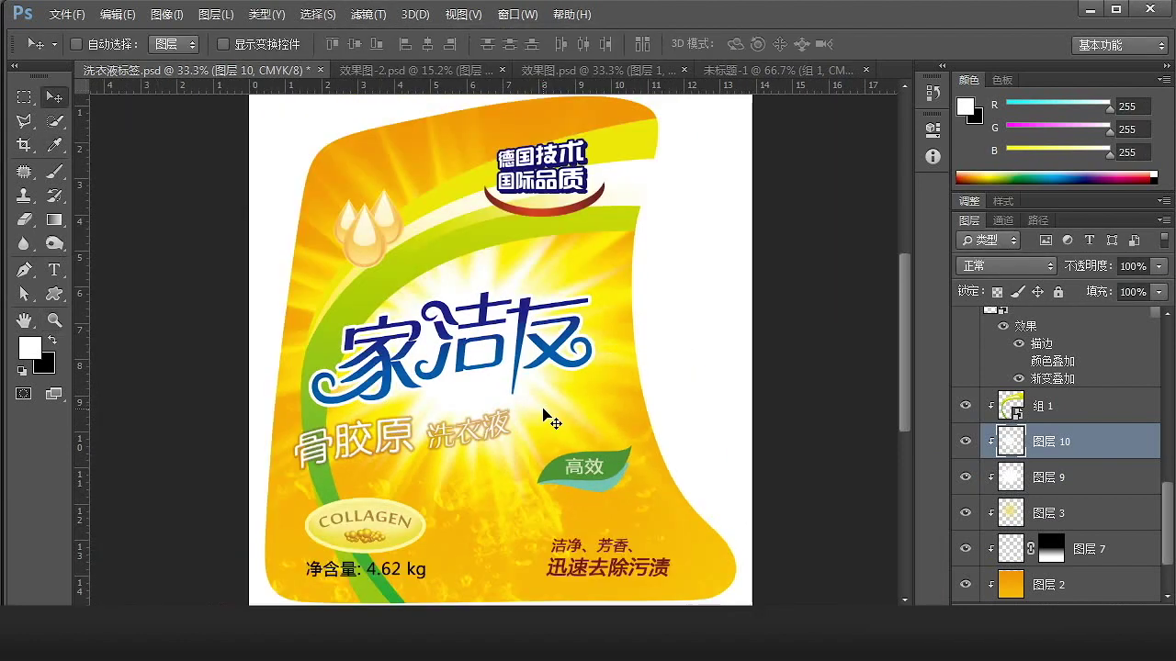
- Rotate the 图层 10 starburst by about -1.6° and shift it slightly down and to the right
{"action": "key", "text": "ctrl+t"}
{"action": "mouse_move", "coordinate": [738, 527]}
{"action": "left_mouse_down"}
{"action": "mouse_move", "coordinate": [759, 492]}
{"action": "mouse_move", "coordinate": [737, 518]}
{"action": "left_mouse_up"}
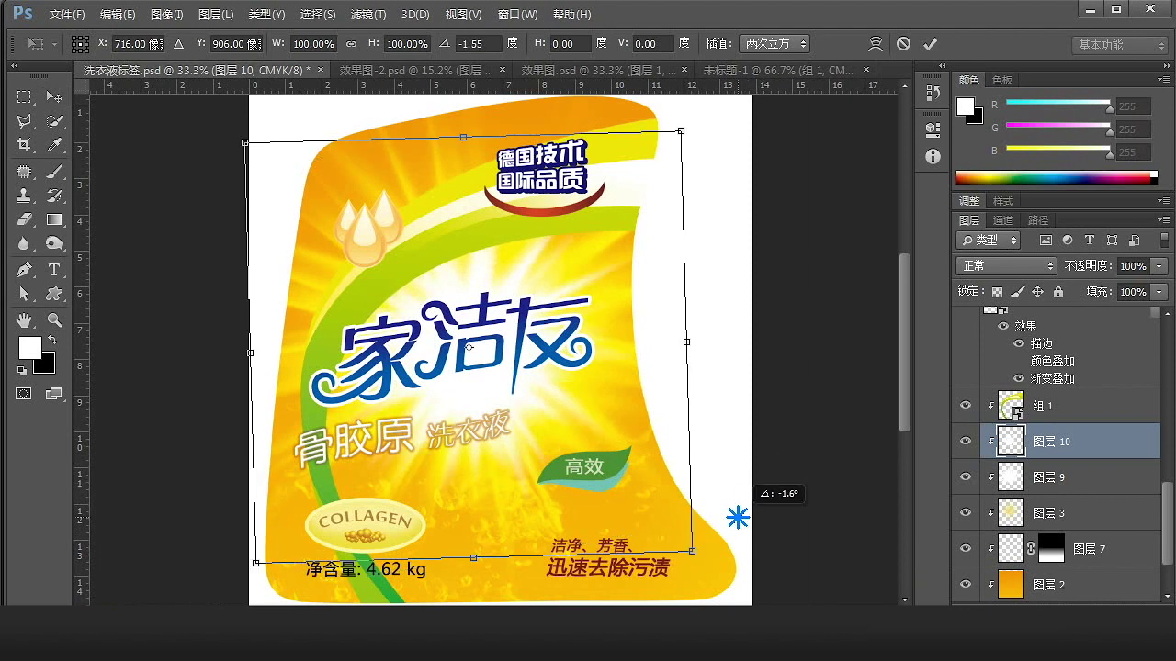
{"action": "key", "text": "Return"}
{"action": "left_click_drag", "start_coordinate": [489, 387], "coordinate": [498, 393]}
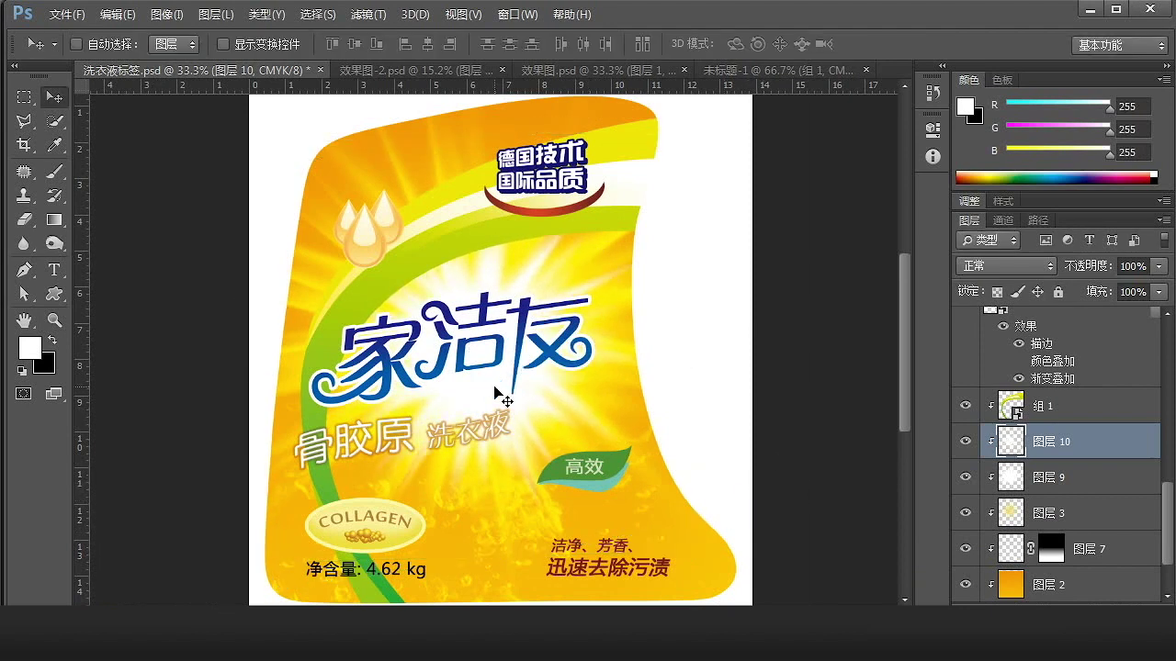
- Enlarge the starburst with Free Transform and move it down and left behind the 家洁友 lettering
{"action": "key", "text": "ctrl+t"}
{"action": "left_click_drag", "start_coordinate": [696, 140], "coordinate": [707, 94]}
{"action": "double_click", "coordinate": [617, 364]}
{"action": "left_click_drag", "start_coordinate": [603, 369], "coordinate": [571, 396]}
{"action": "mouse_move", "coordinate": [593, 441]}
{"action": "left_mouse_down"}
{"action": "mouse_move", "coordinate": [557, 443]}
{"action": "mouse_move", "coordinate": [584, 443]}
{"action": "left_mouse_up"}
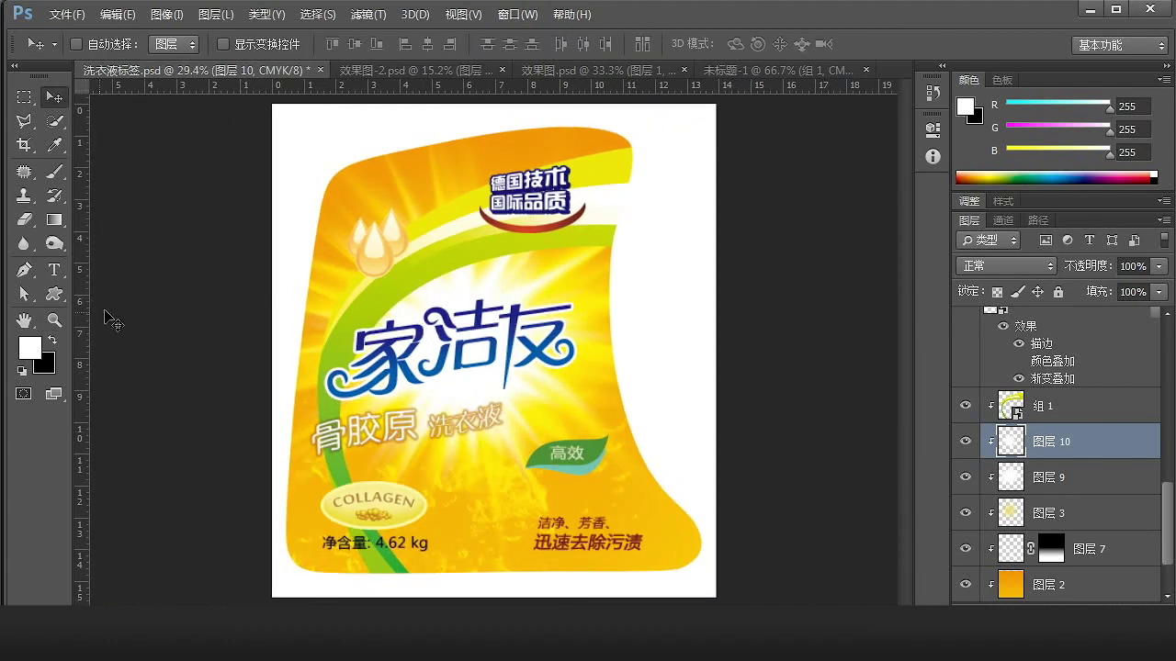
- Examine the 家洁友 lettering and the glow behind it at 100%, alternating with the whole-label view
{"action": "double_click", "coordinate": [62, 322]}
{"action": "double_click", "coordinate": [24, 321]}
{"action": "double_click", "coordinate": [57, 320]}
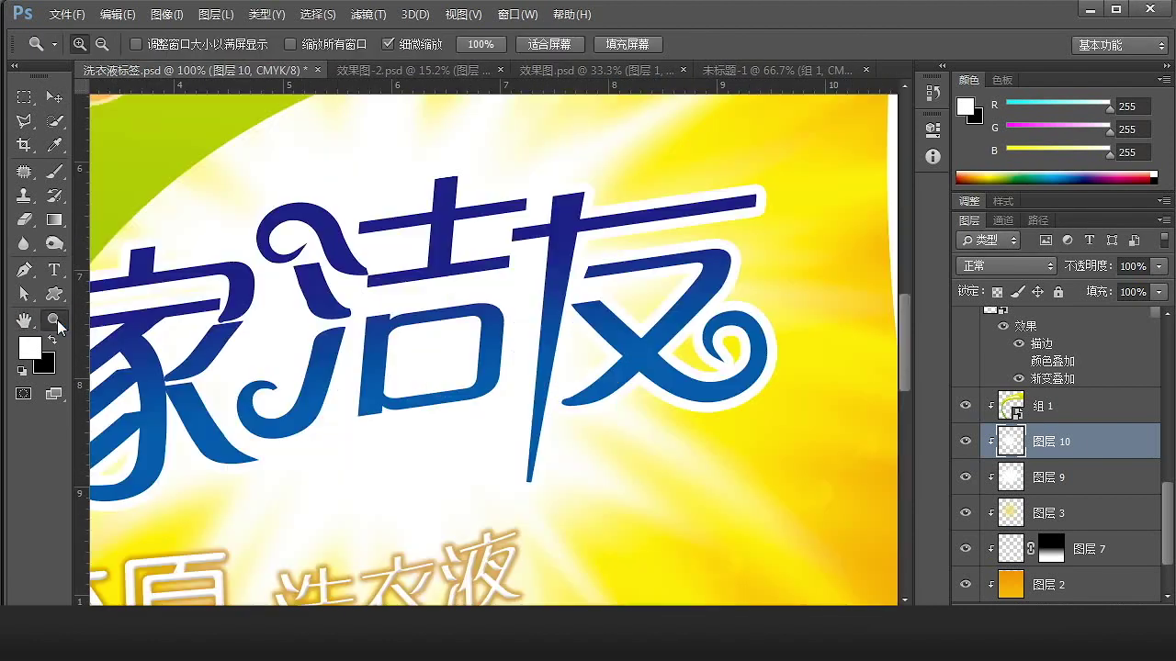
{"action": "double_click", "coordinate": [24, 320]}
{"action": "left_click", "coordinate": [57, 321]}
{"action": "left_click_drag", "start_coordinate": [386, 356], "coordinate": [395, 356]}
{"action": "left_click", "coordinate": [395, 357]}
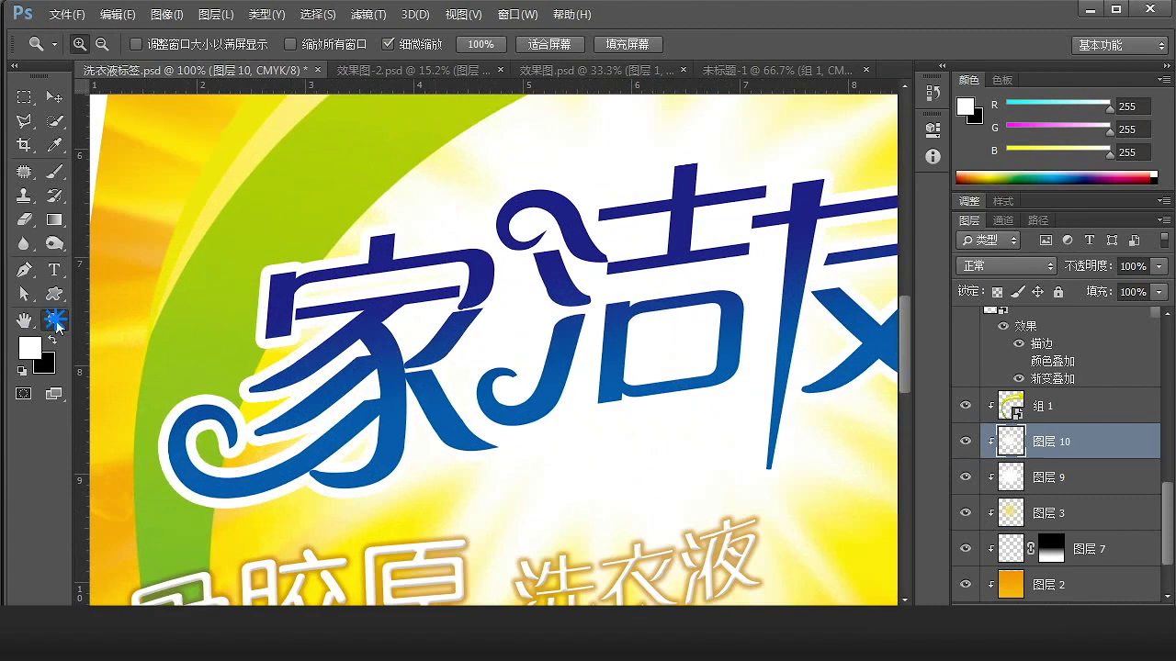
{"action": "double_click", "coordinate": [24, 321]}
{"action": "left_click", "coordinate": [55, 320]}
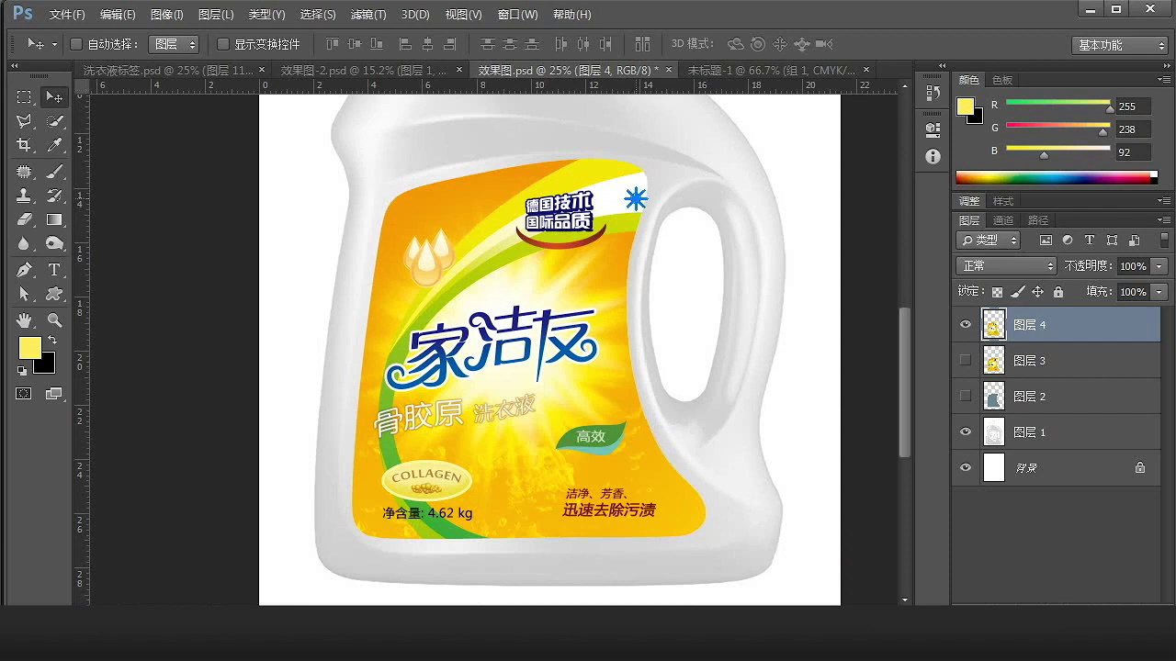
- Examine the finished label on the bottle mock-up in 效果图.psd, both as a whole and close up
{"action": "scroll", "coordinate": [636, 199], "scroll_direction": "up", "scroll_amount": 2}
{"action": "key", "text": "z"}
{"action": "scroll", "coordinate": [487, 430], "scroll_direction": "down", "scroll_amount": 4}
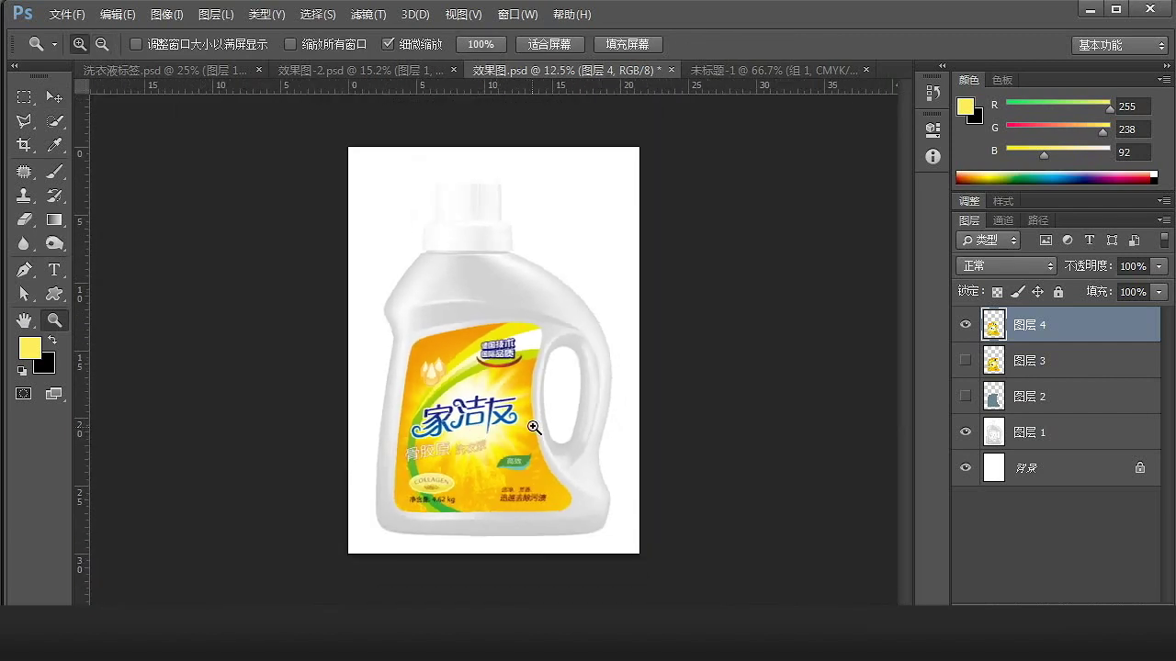
{"action": "scroll", "coordinate": [534, 429], "scroll_direction": "up", "scroll_amount": 3}
{"action": "scroll", "coordinate": [618, 438], "scroll_direction": "down", "scroll_amount": 2}
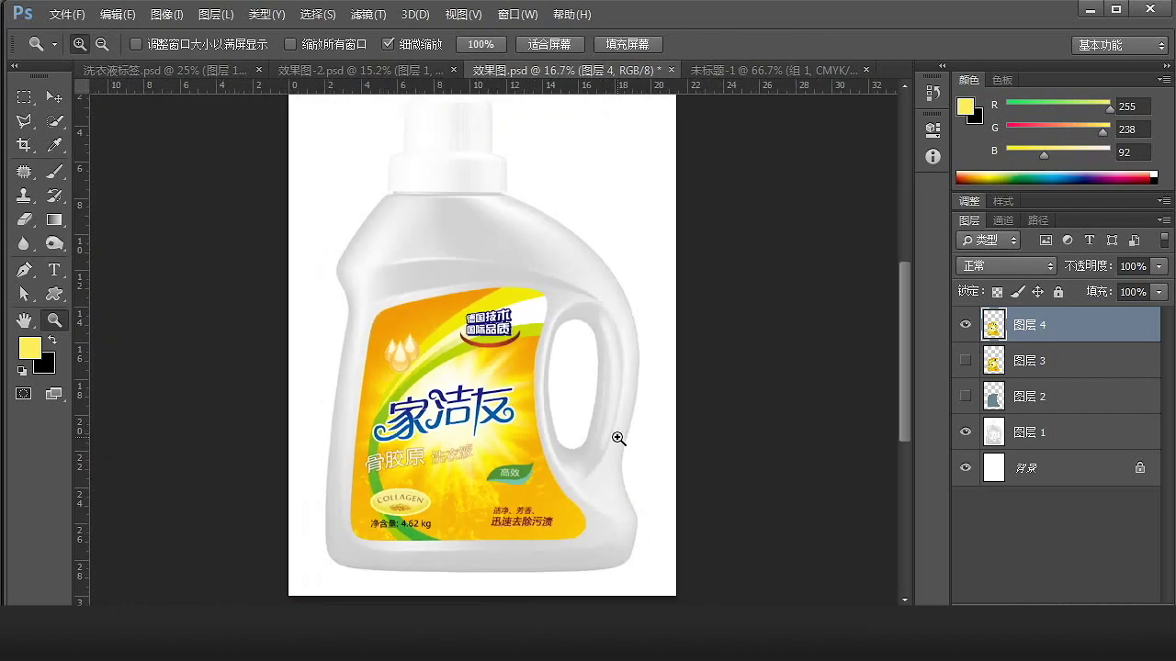